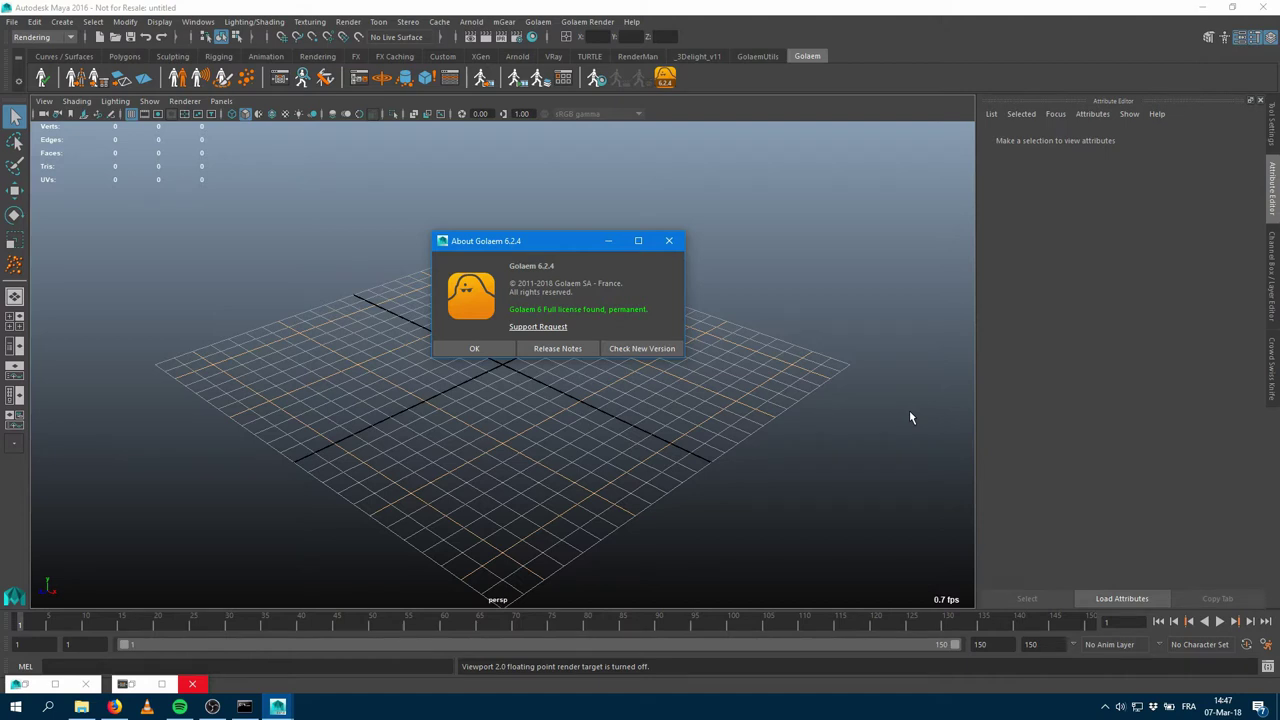
Dismiss the About dialog and create an entity type from CasualMan_Light.gcha without importing a shader scene.
left_click(489, 346)
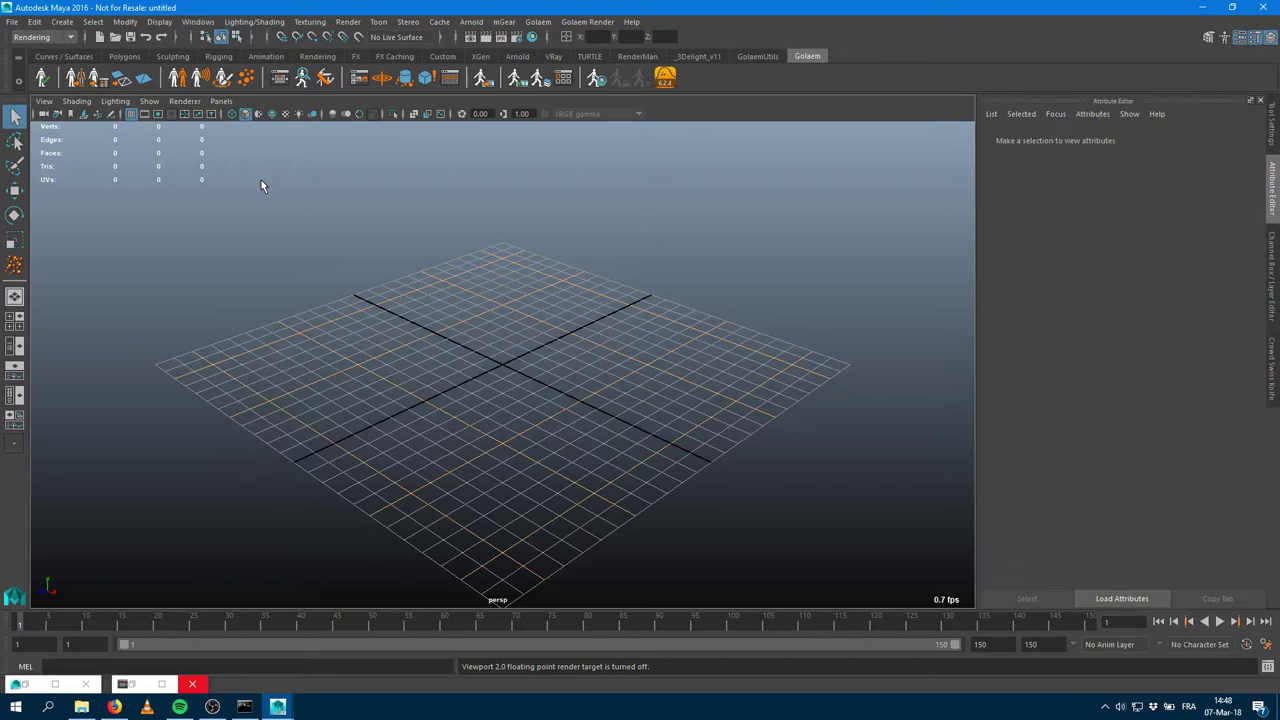
left_click(176, 80)
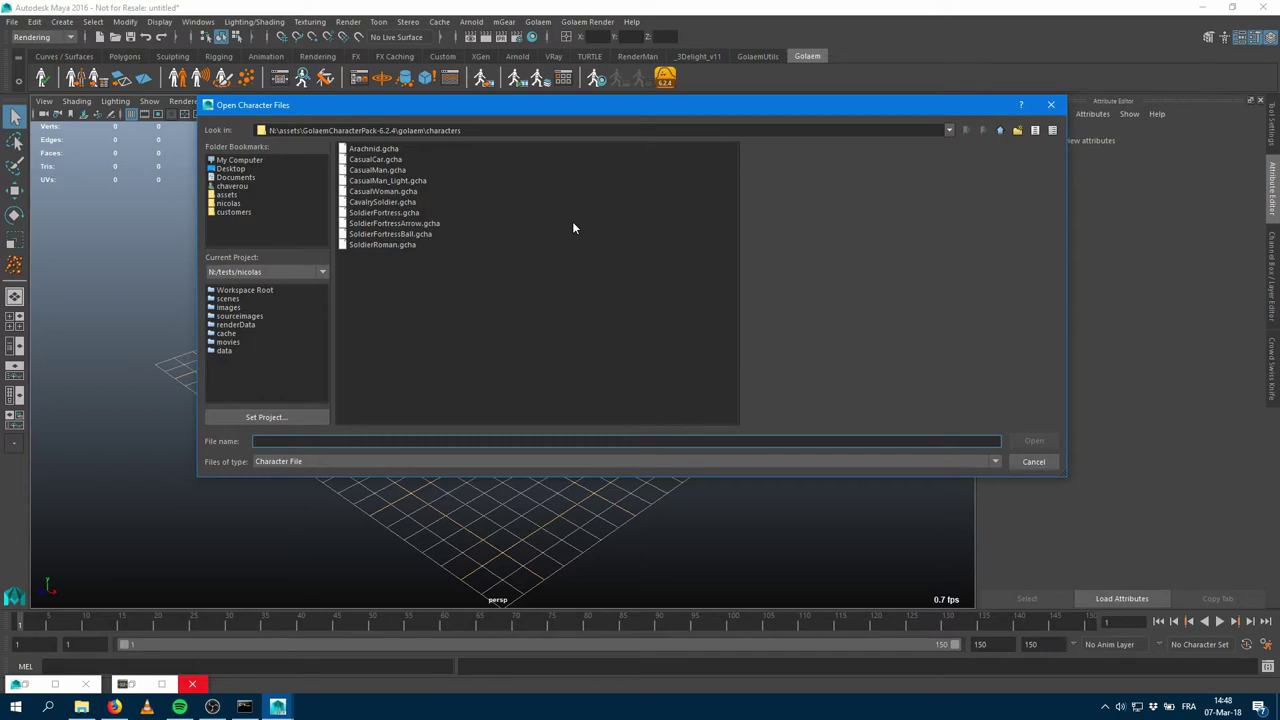
double_click(390, 180)
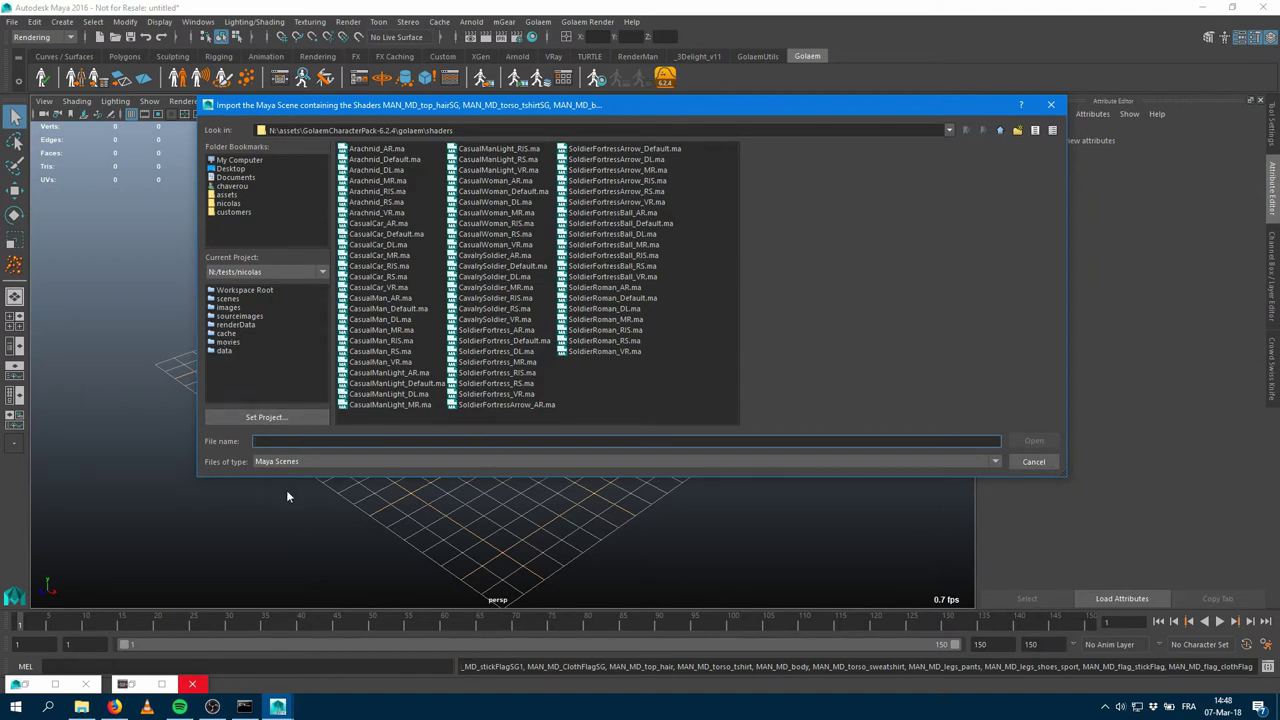
left_click(1033, 462)
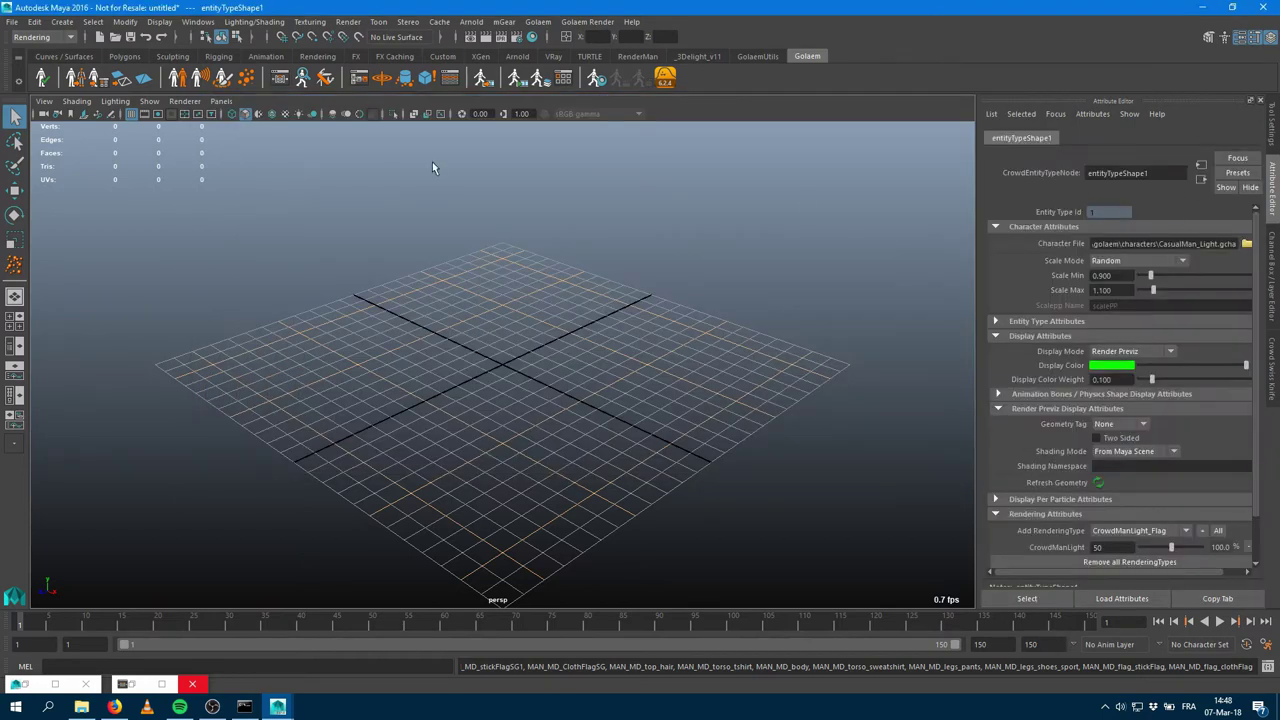
Place a population tool on one side of the grid and spread its slots to an X and Z distance of about 1.625.
left_click(250, 78)
left_click(425, 407)
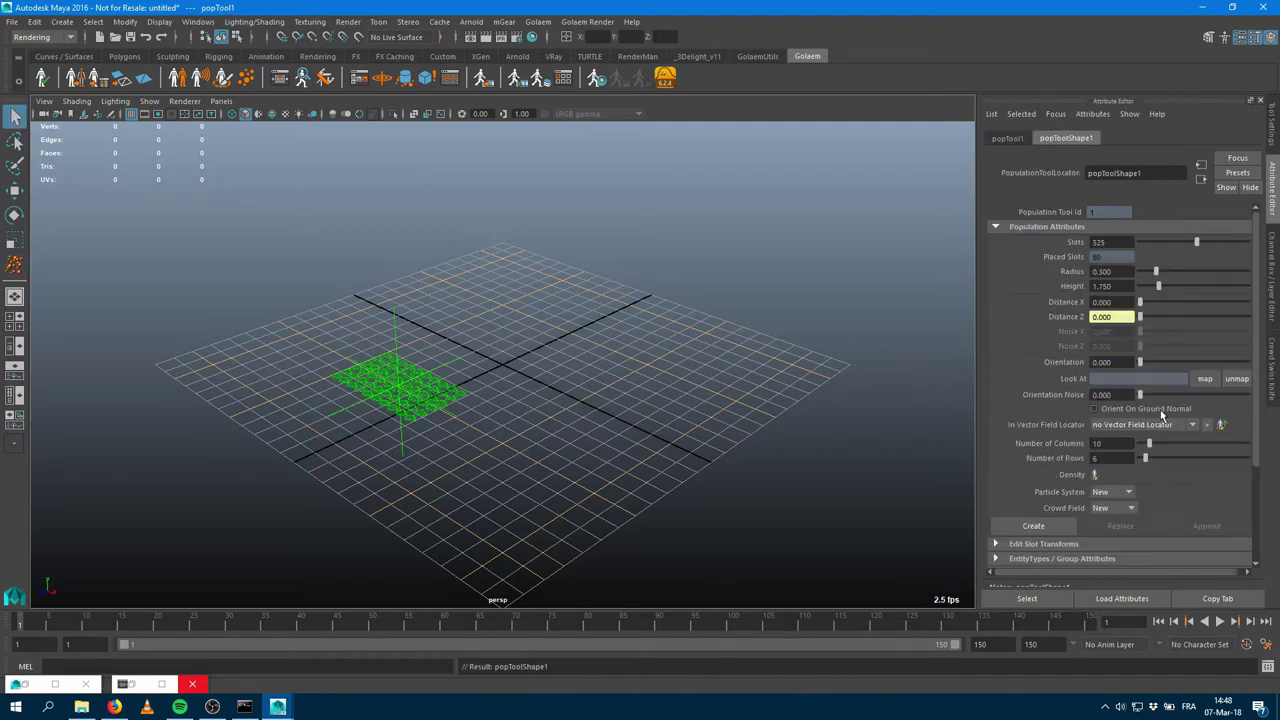
left_click_drag(1140, 301, 1157, 301)
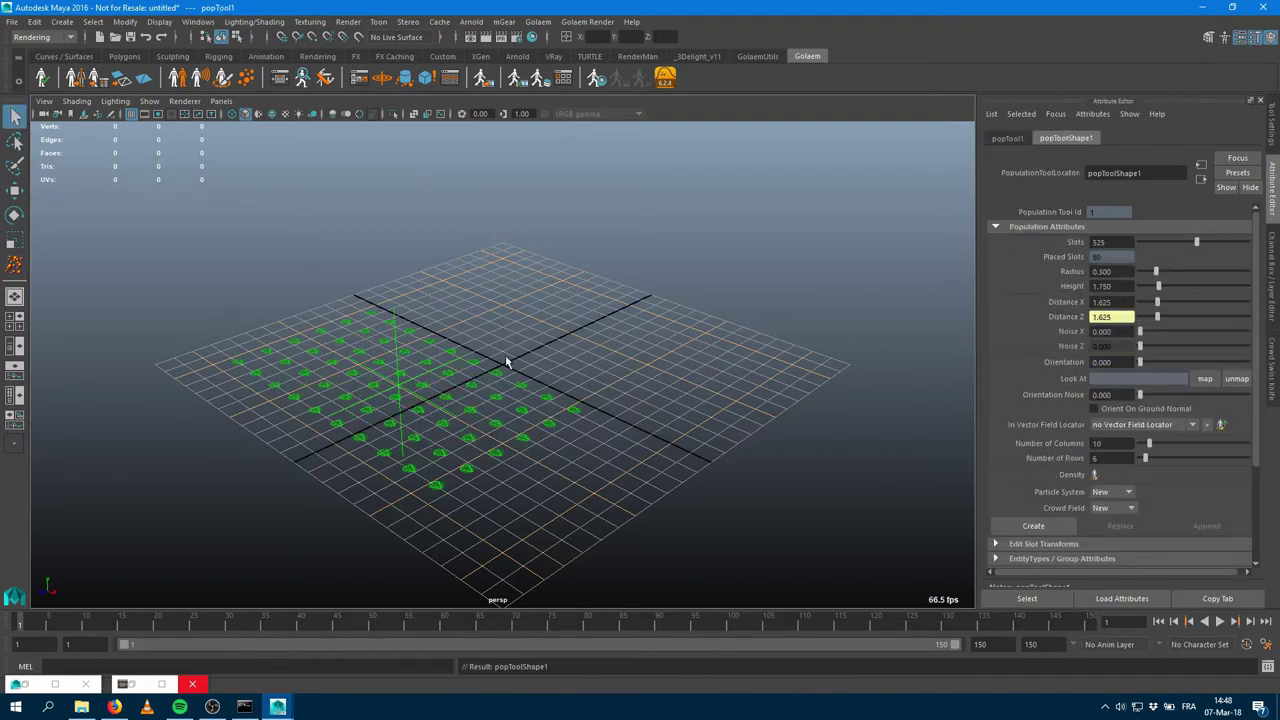
Create the crowd from the population tool with a new particle system and crowd field, and advance the timeline to display the characters.
left_click(1034, 526)
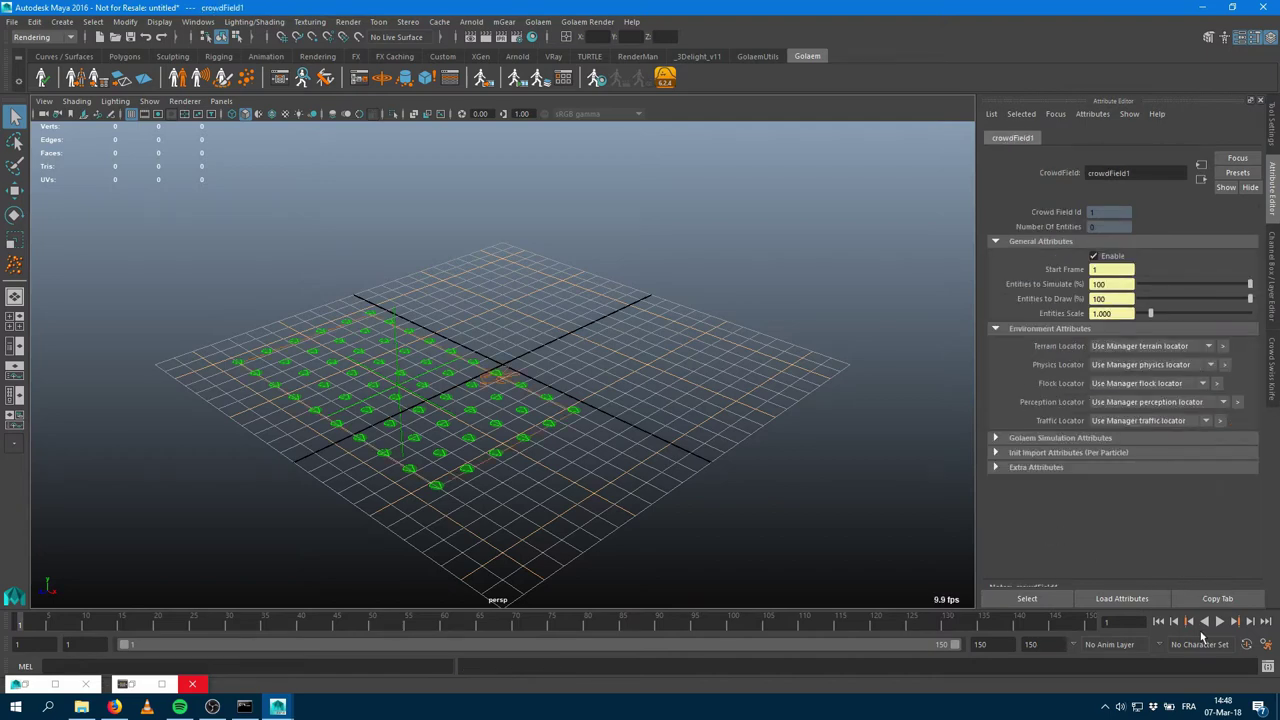
left_click(1236, 621)
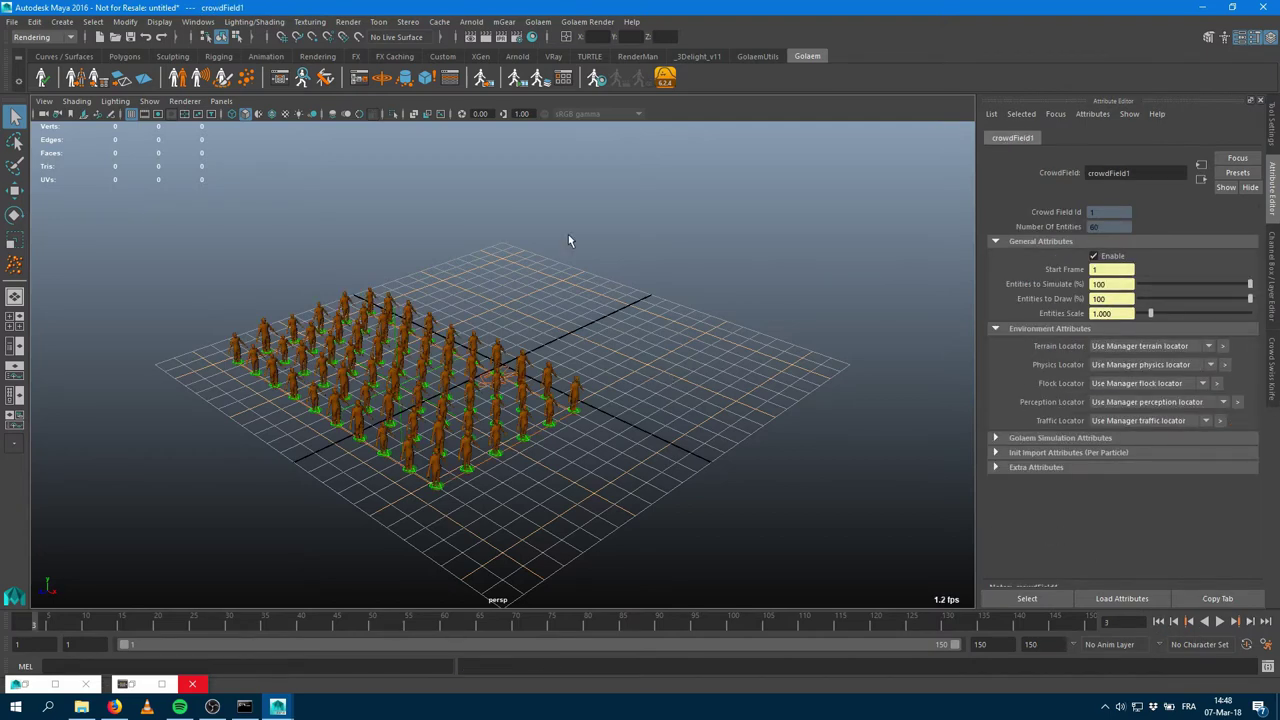
mouse_move(476, 337)
left_mouse_down("alt")
mouse_move(443, 323)
mouse_move(486, 334)
left_mouse_up("alt")
scroll(597, 397, "up", 3)
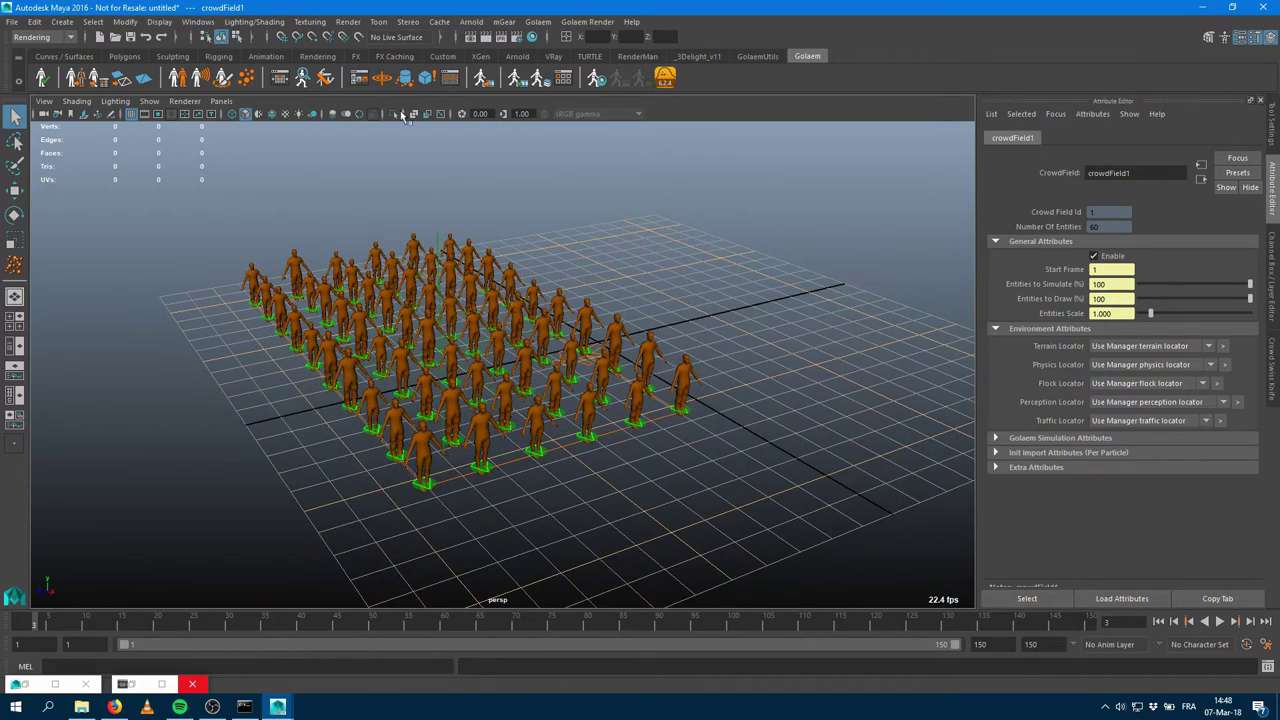
Open the behavior graph of entityTypeShape1 and insert a Goto behavior between its start and end nodes.
left_click(283, 84)
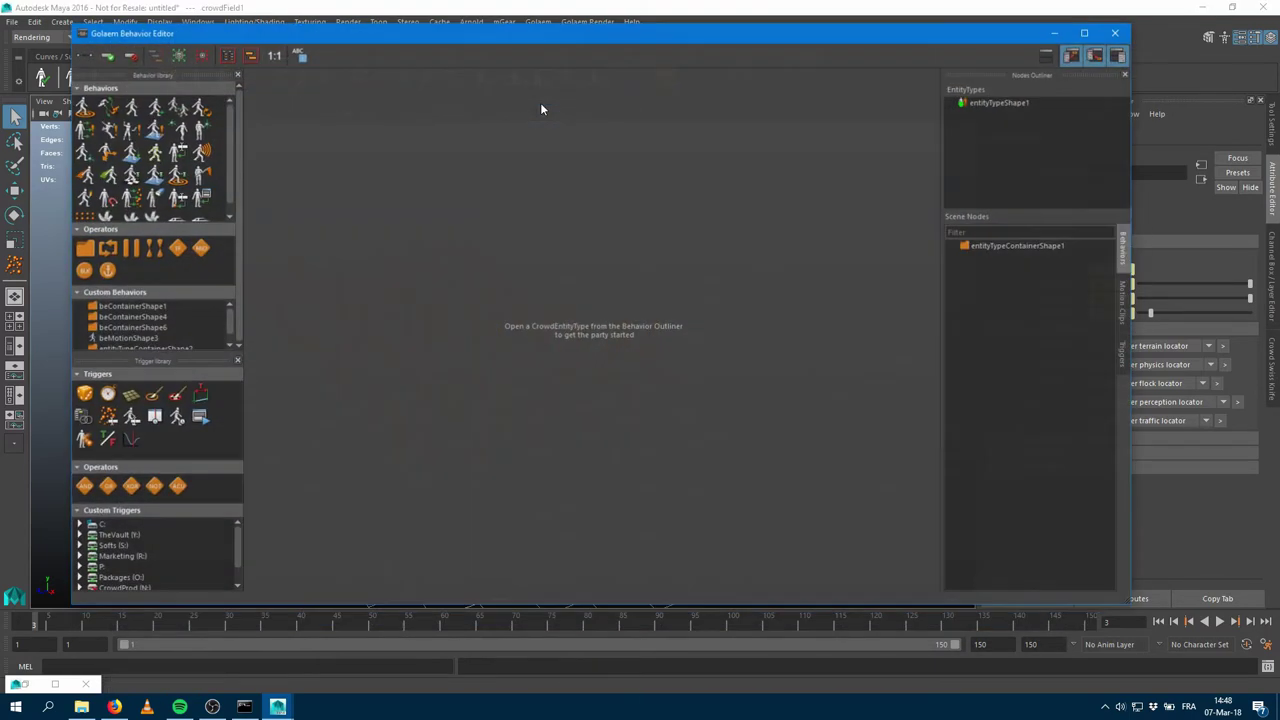
double_click(1001, 98)
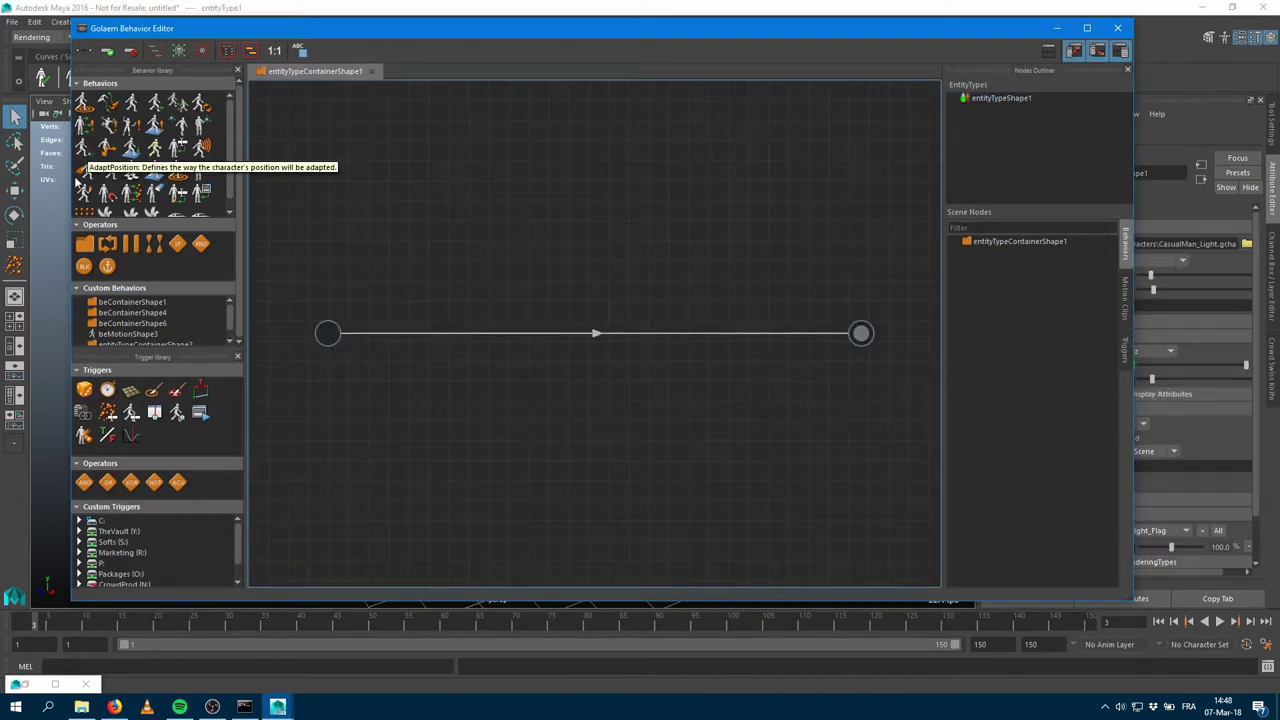
left_click_drag(84, 172, 532, 178)
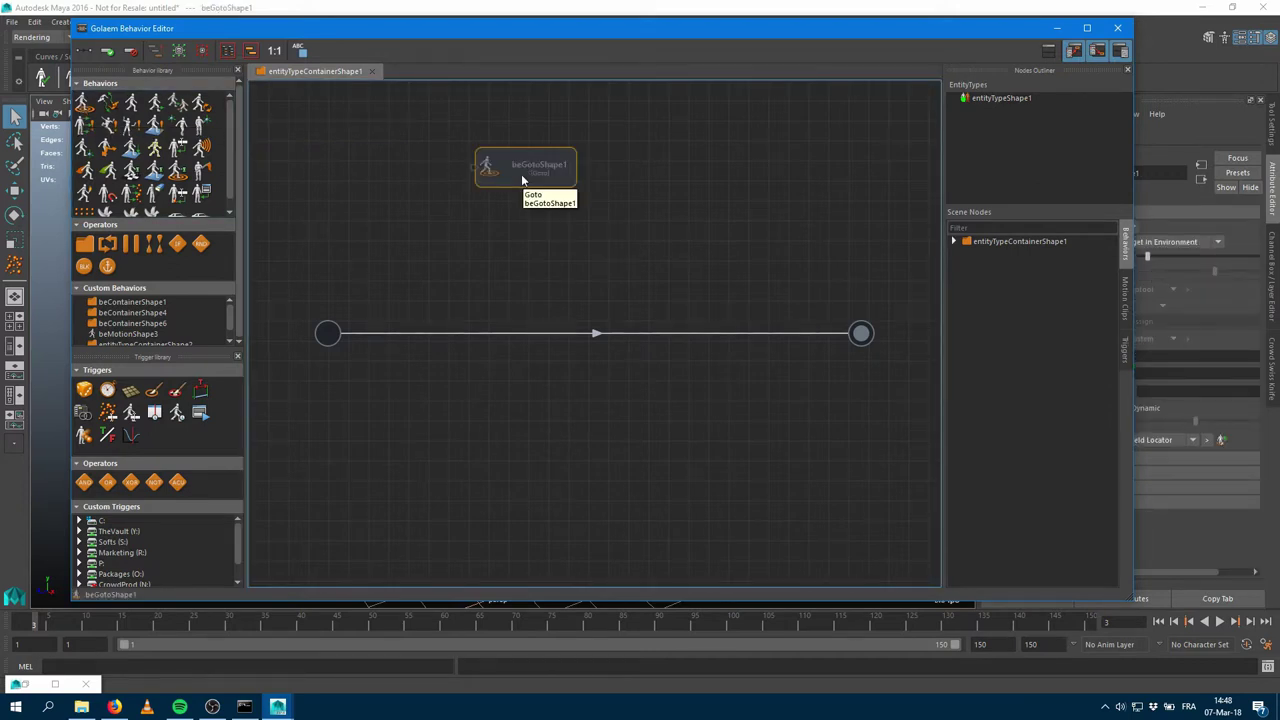
left_click_drag(521, 173, 607, 337)
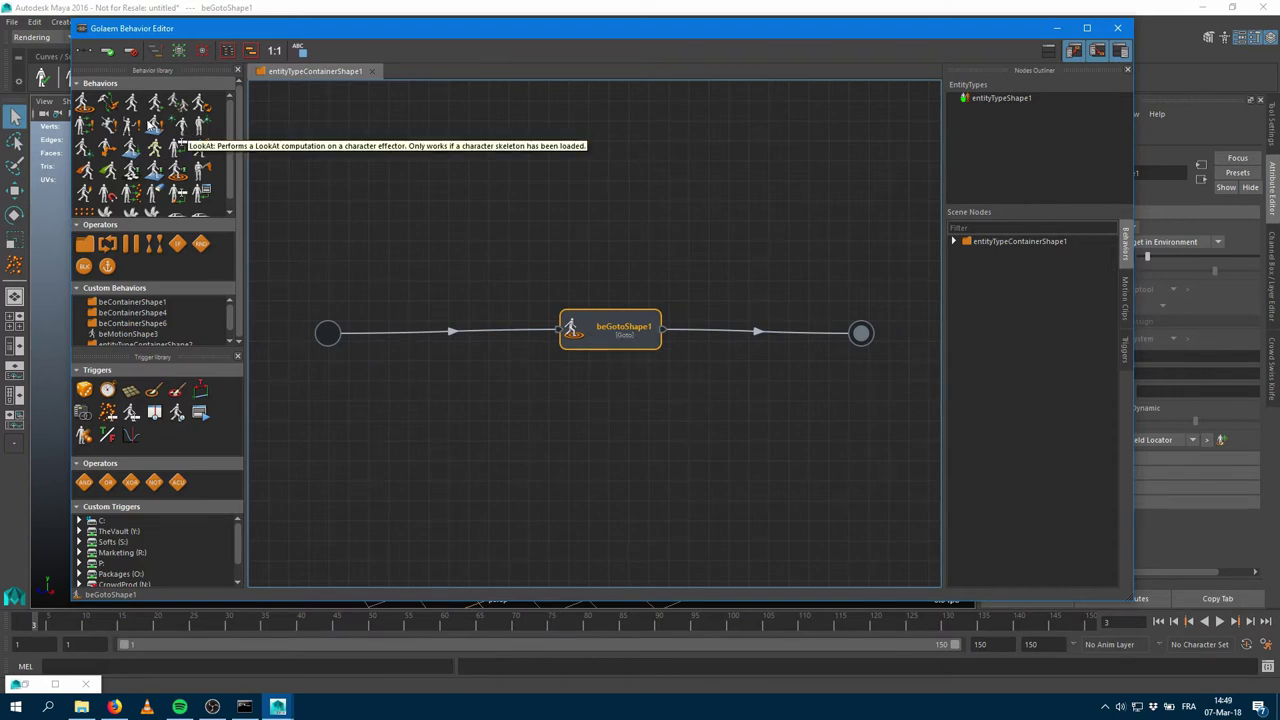
Add a Navigation behavior in parallel beneath the Goto behavior, leaving the Goto behavior selected.
left_click_drag(112, 108, 606, 364)
left_click(609, 314)
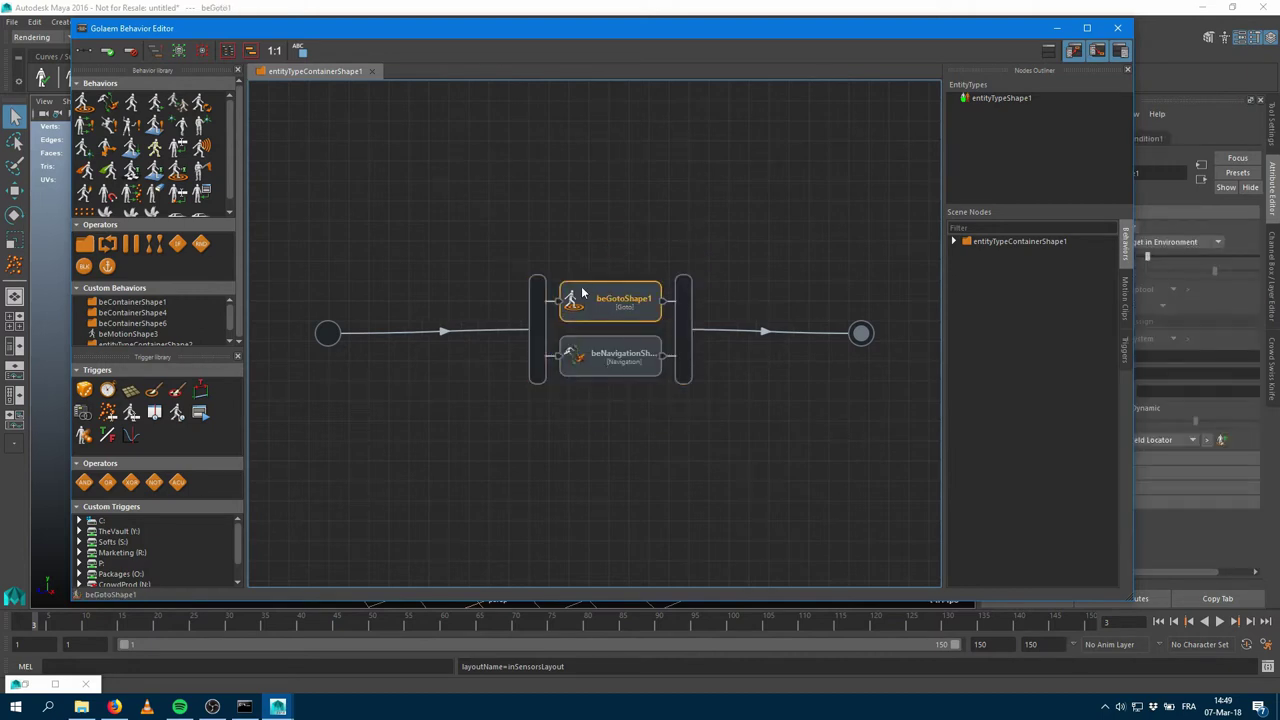
left_click(614, 370)
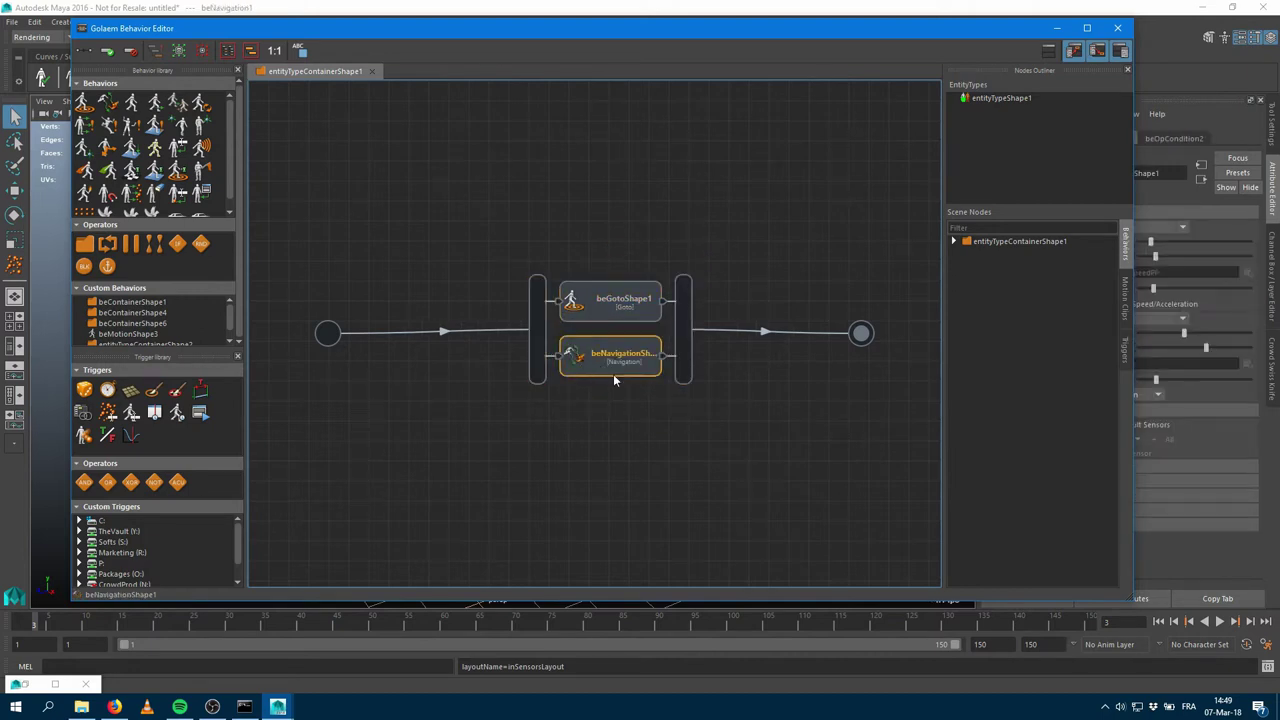
left_click(604, 312)
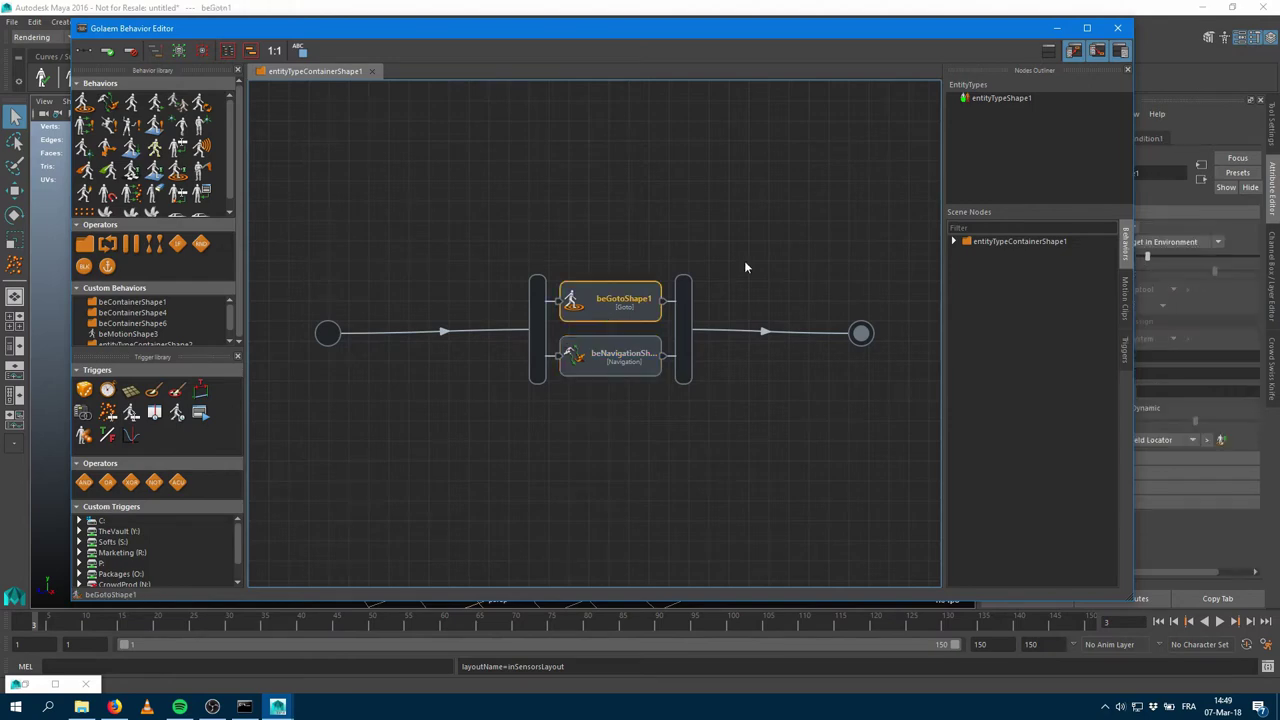
Create a target locator and move it on the ground just beyond the grid's near corner, away from the crowd.
left_click(1057, 28)
left_click(384, 78)
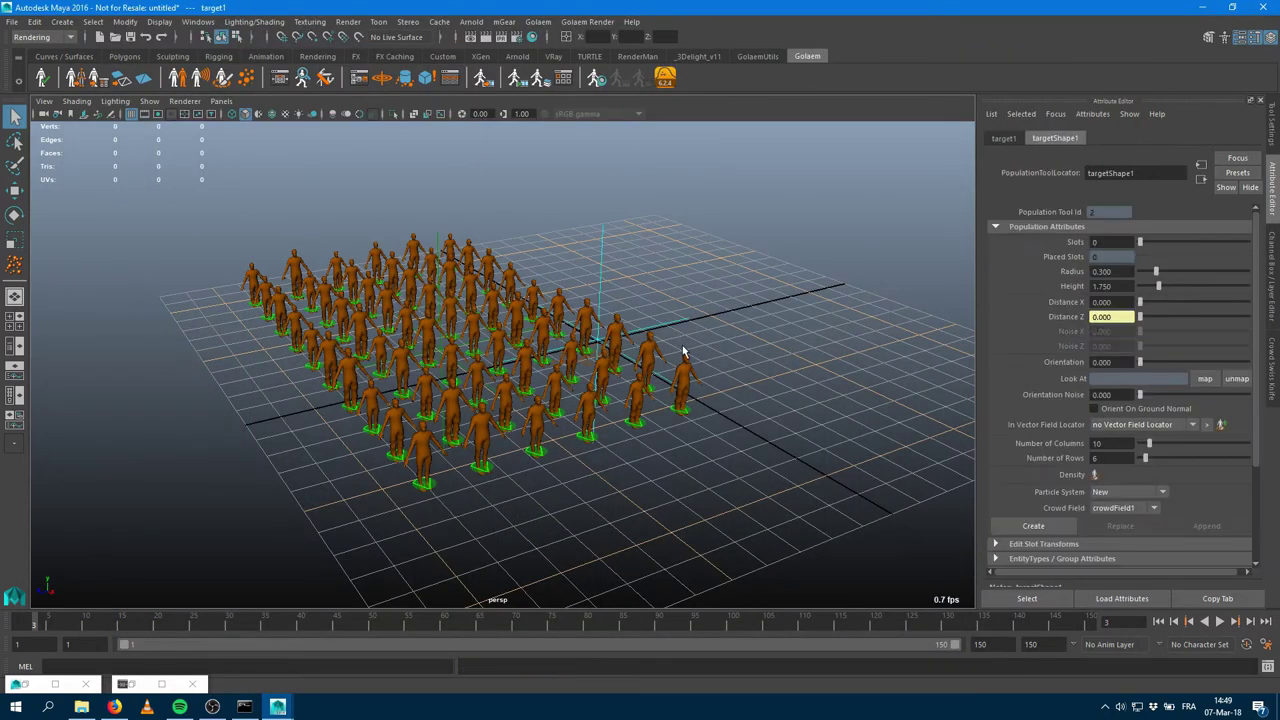
scroll(675, 347, "down", 5)
left_click(622, 437)
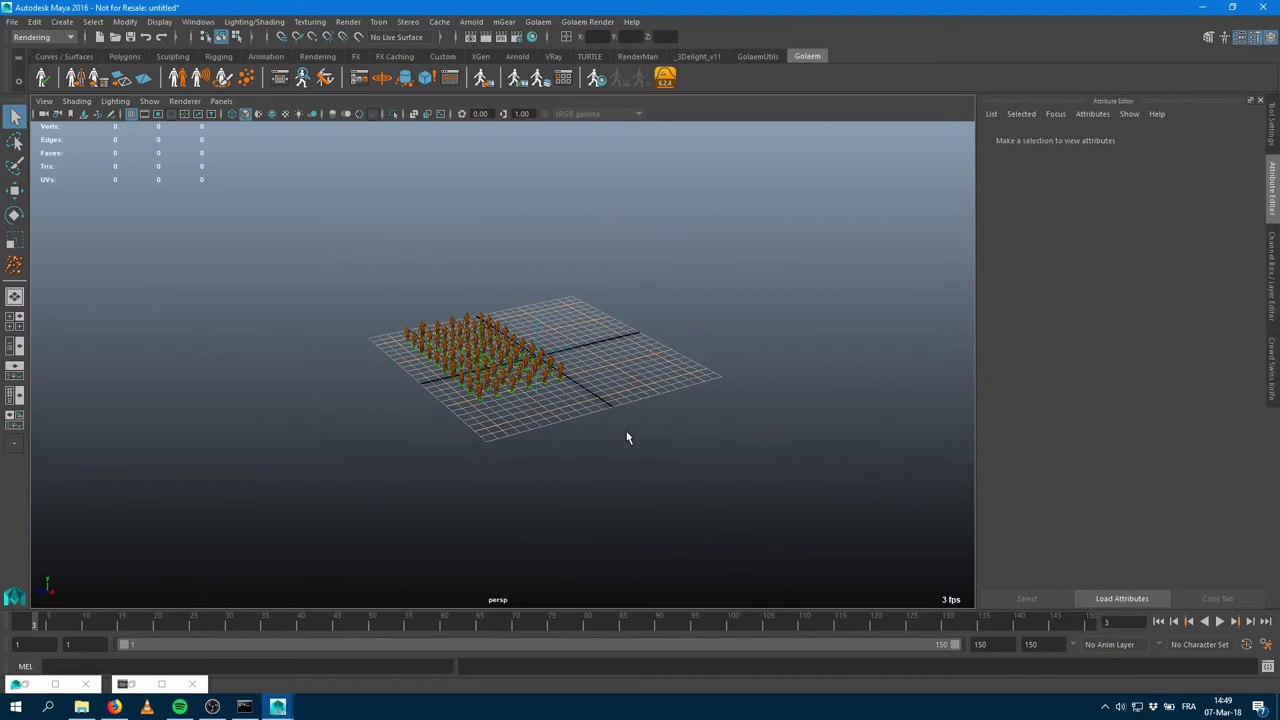
left_click_drag(584, 425, 648, 414, "alt")
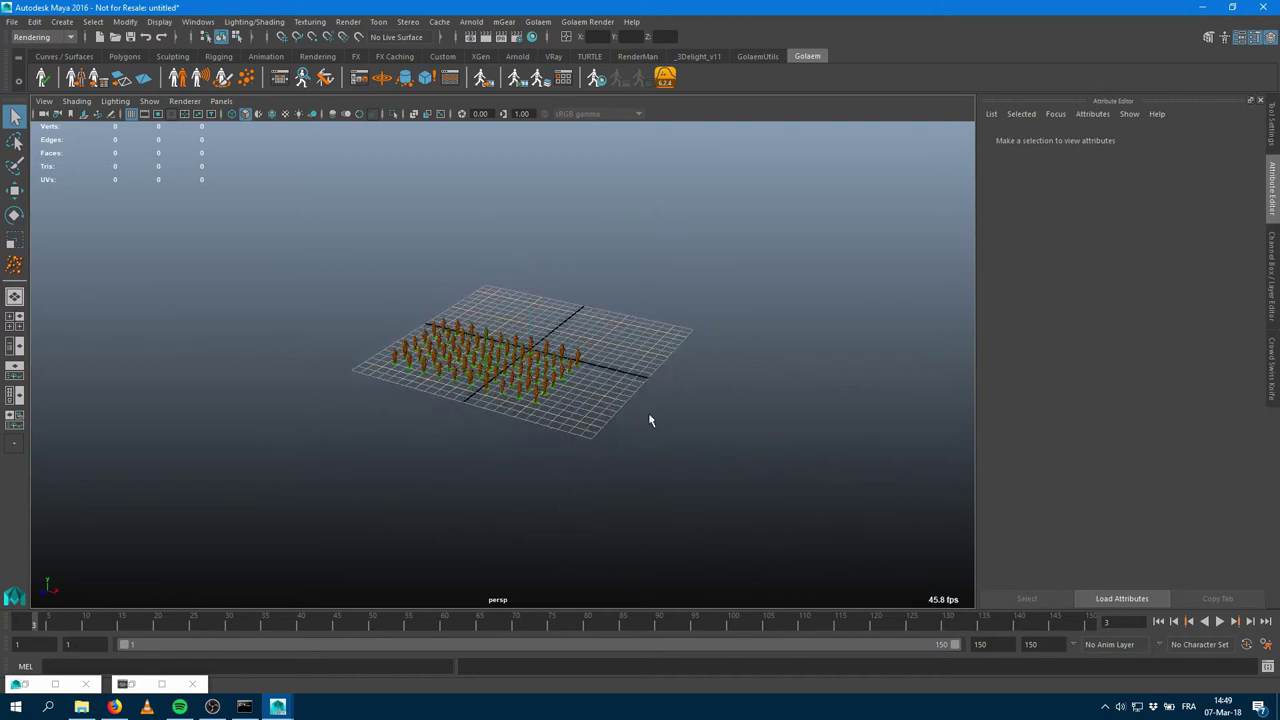
left_click(530, 315)
key("w")
left_click_drag(563, 350, 675, 464)
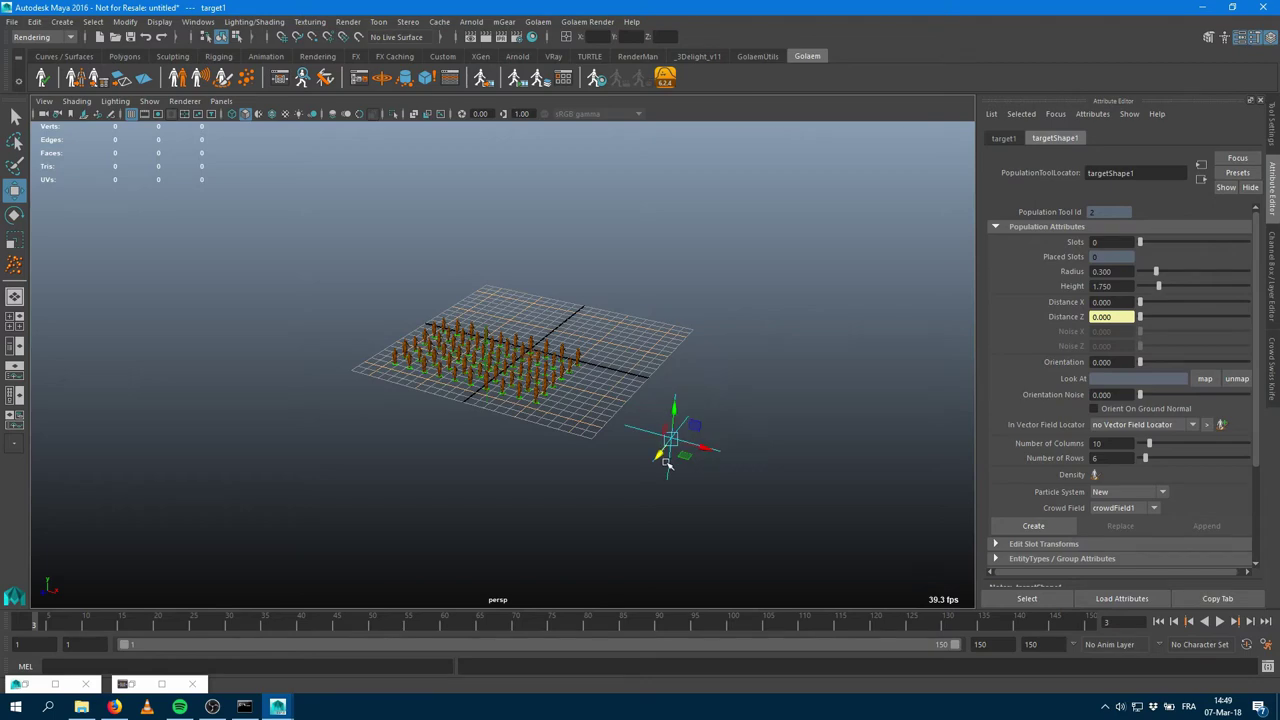
Set the Goto behavior's target mode to Use Target Poptool and choose targetShape1 as its target.
left_click(281, 79)
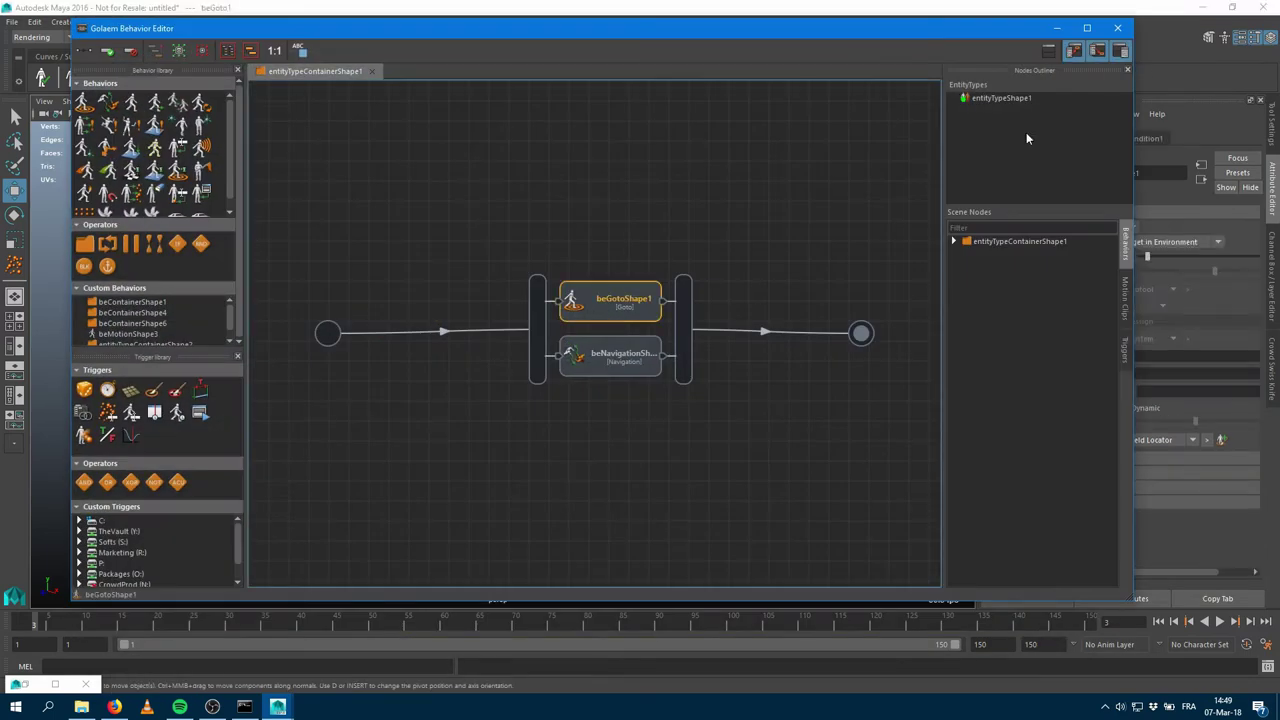
left_click(1055, 27)
left_click(1163, 242)
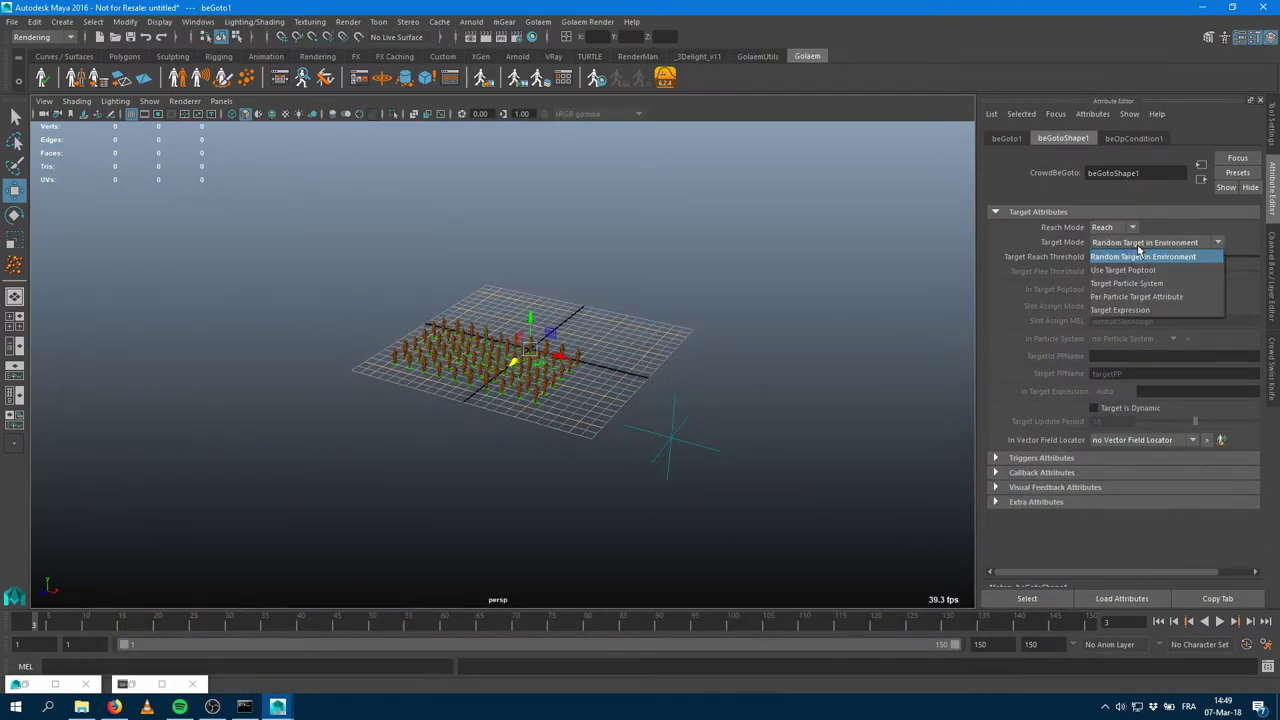
left_click(1128, 270)
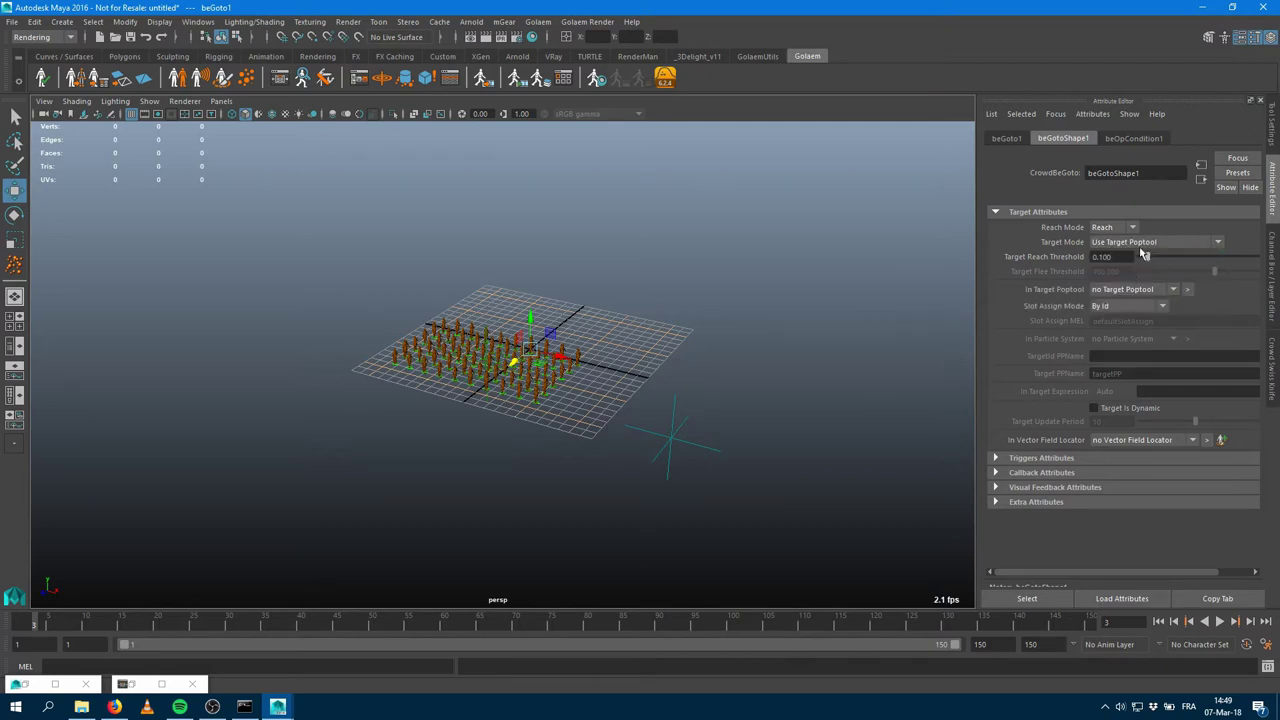
left_click(1138, 294)
left_click(1130, 326)
Add a terrain locator to the scene with its default plane settings.
scroll(403, 151, "up", 3)
left_click_drag(403, 151, 478, 234, "alt")
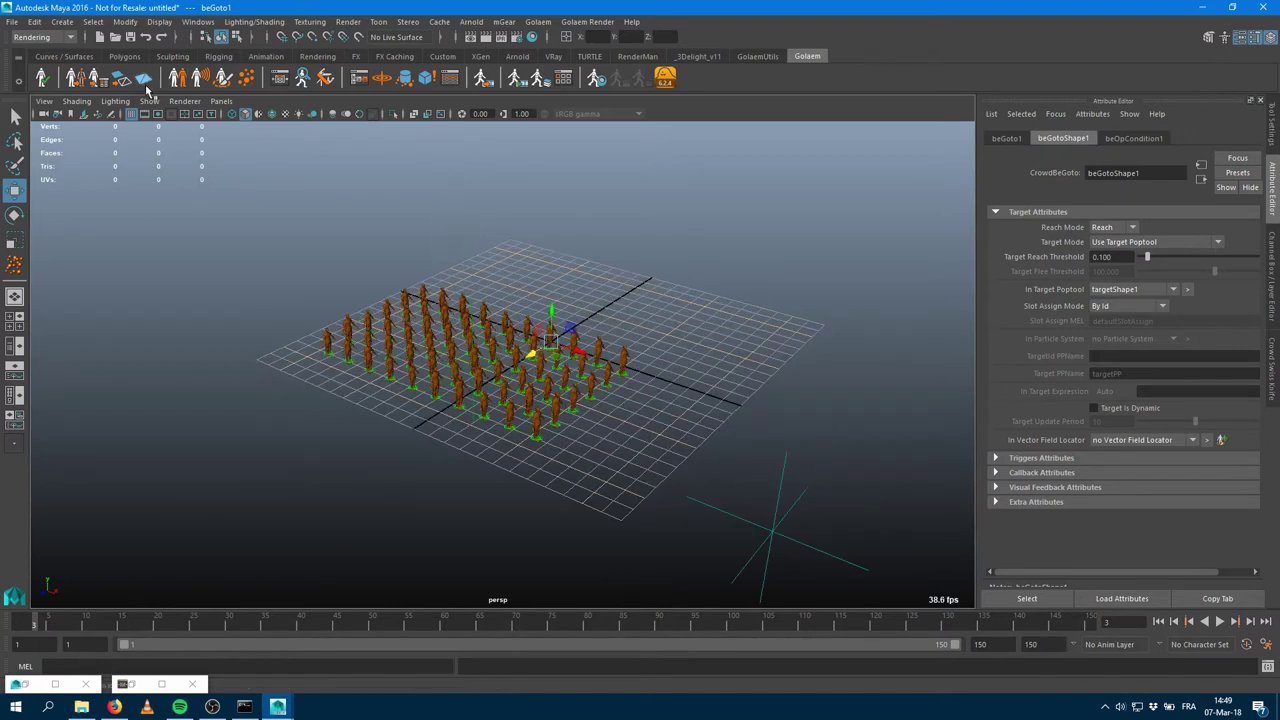
left_click(145, 84)
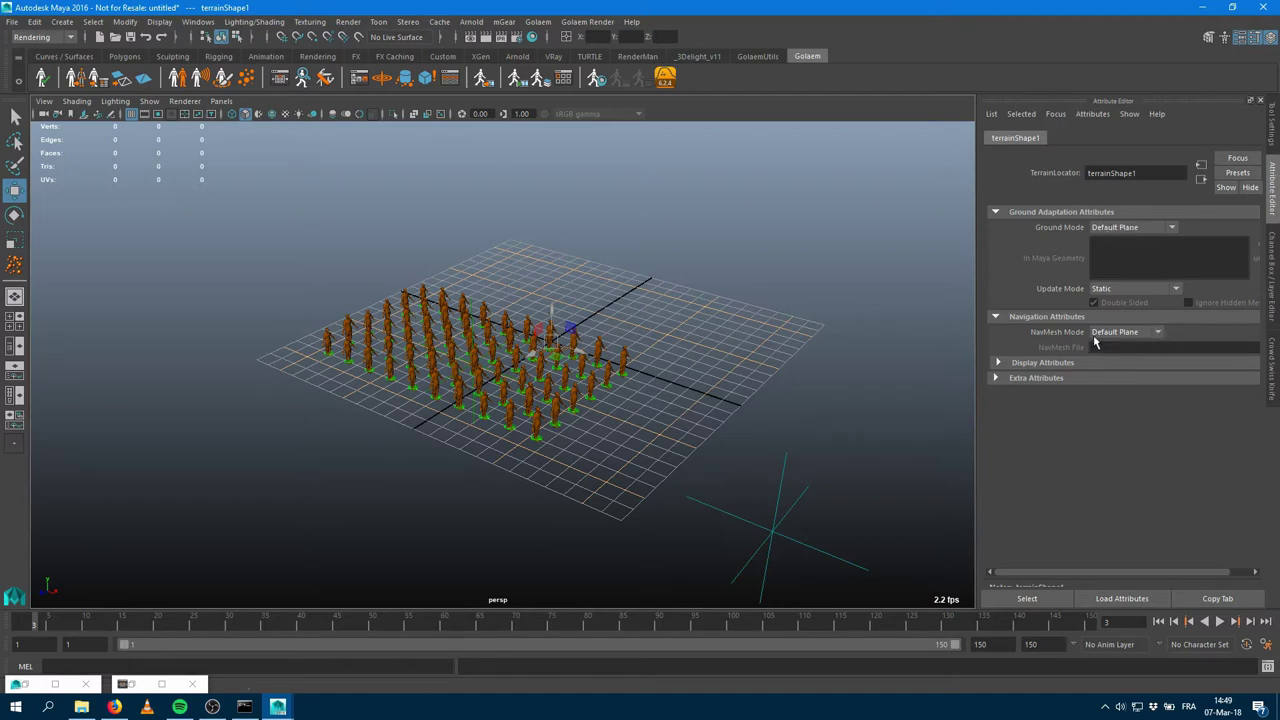
Play the simulation to check how the crowd moves toward the target, and stop it.
left_click(1173, 622)
left_click(1219, 621)
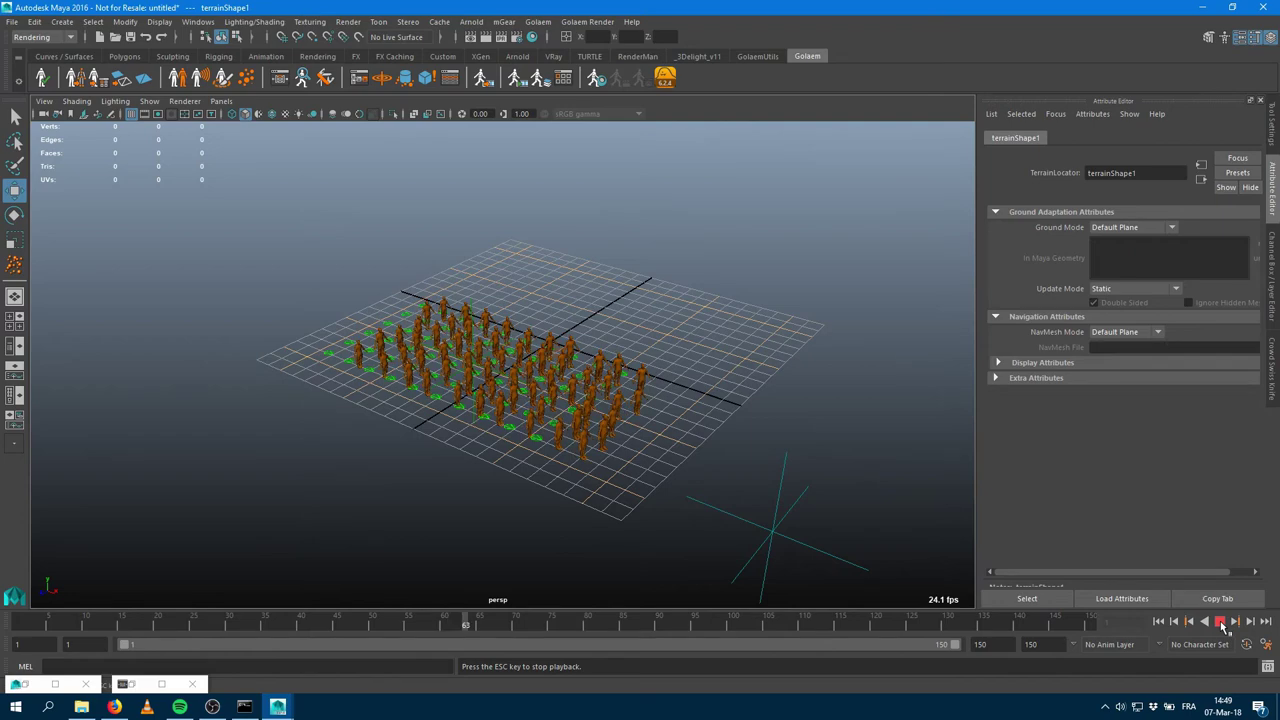
left_click(1220, 621)
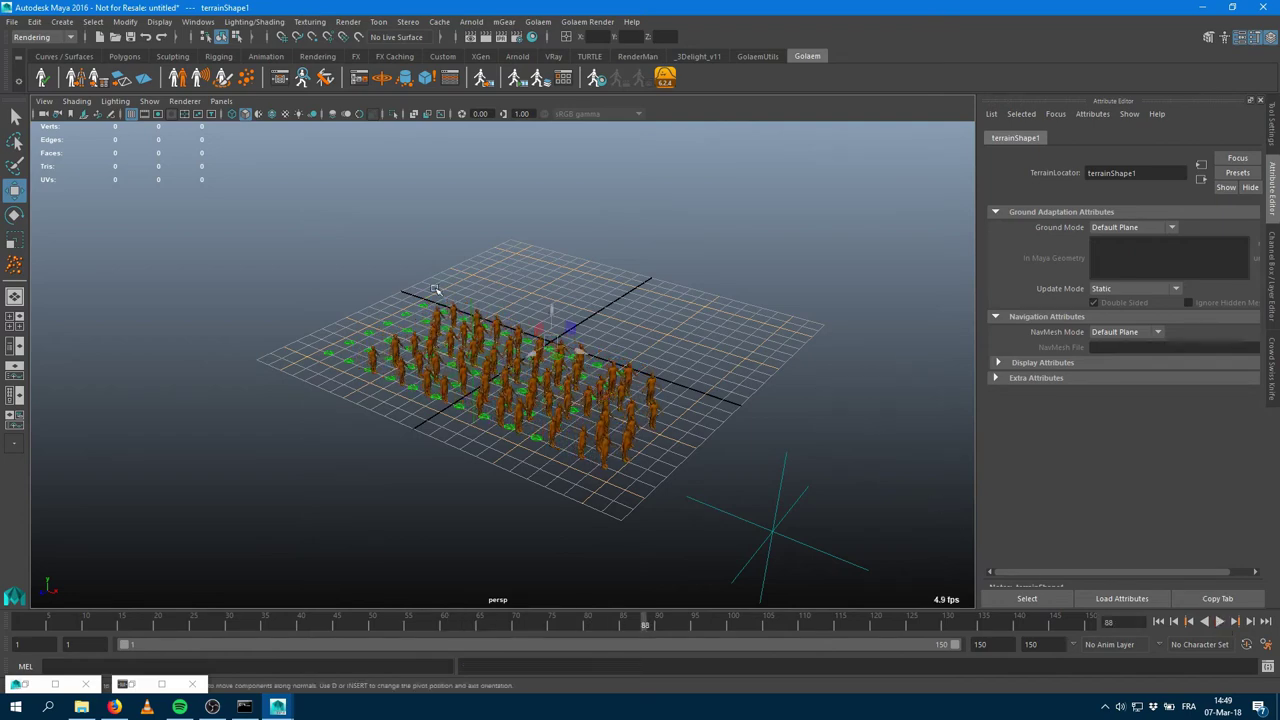
Add a Locomotion behavior in parallel beneath Navigation and load all the Casual motion files from the Locomotion folder into it.
left_click(281, 78)
left_click_drag(154, 103, 518, 376)
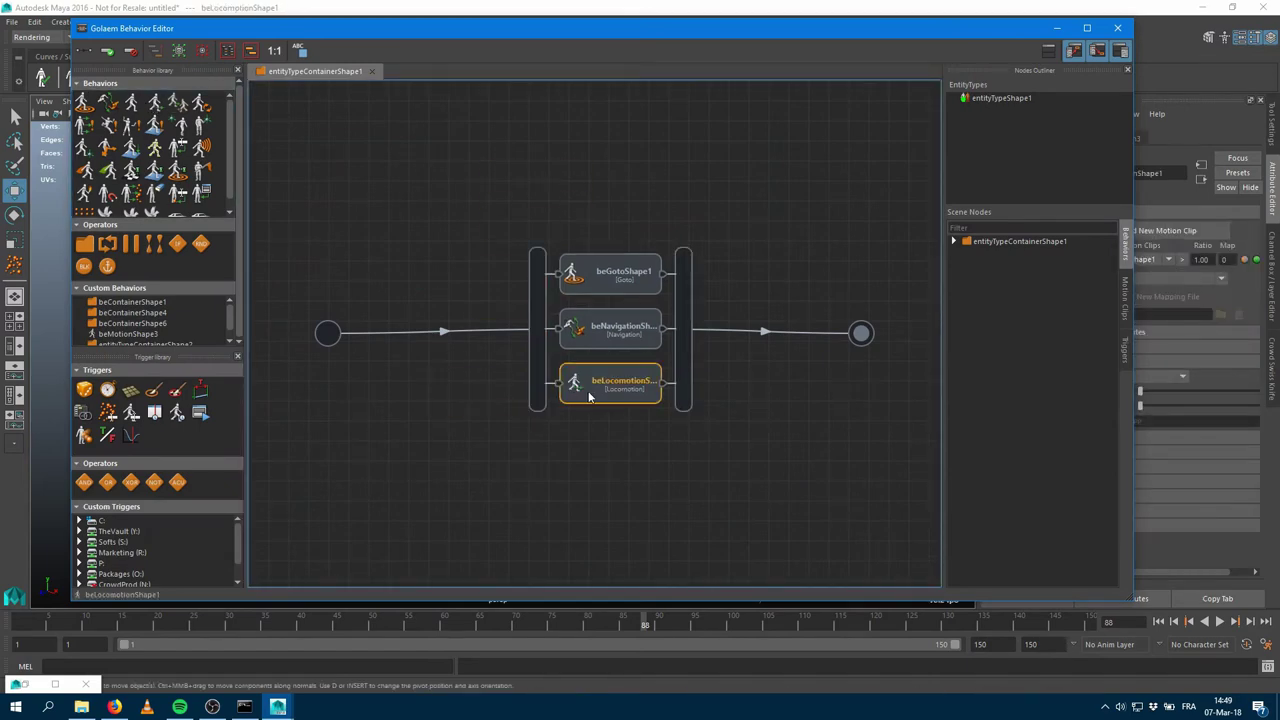
double_click(637, 398)
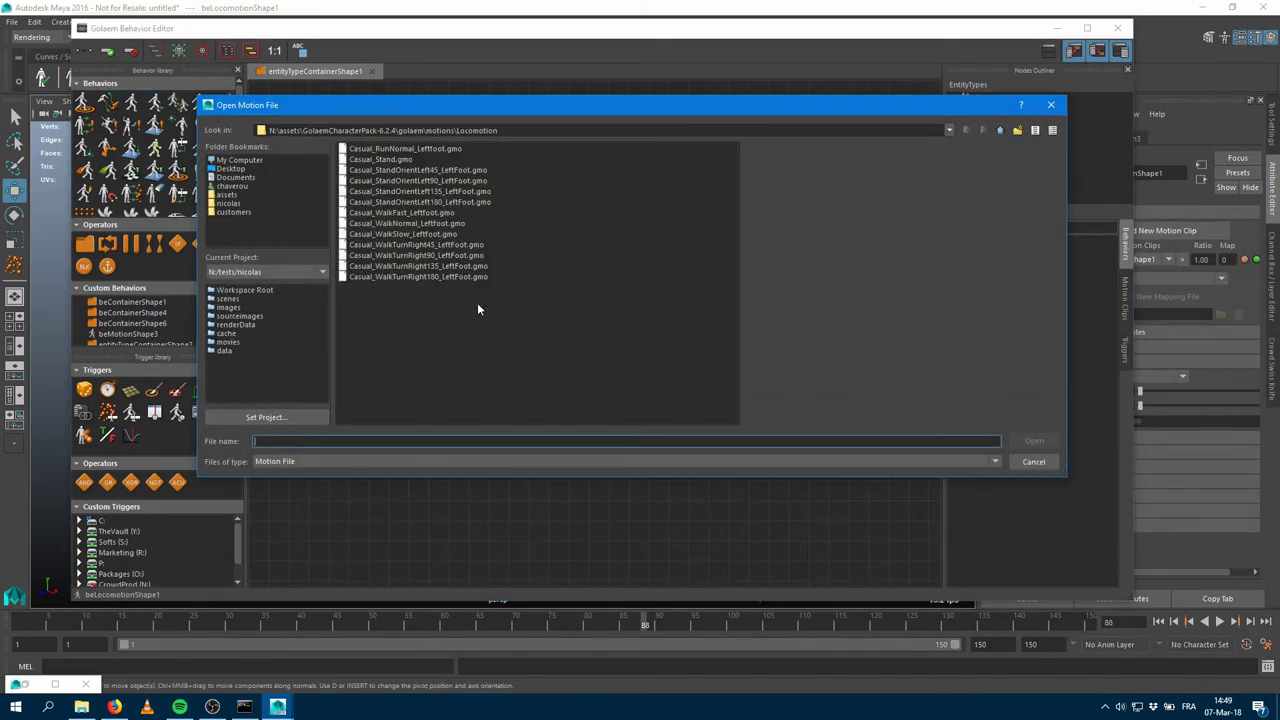
left_click(418, 266)
left_click(418, 277, "shift")
left_click(402, 149, "shift")
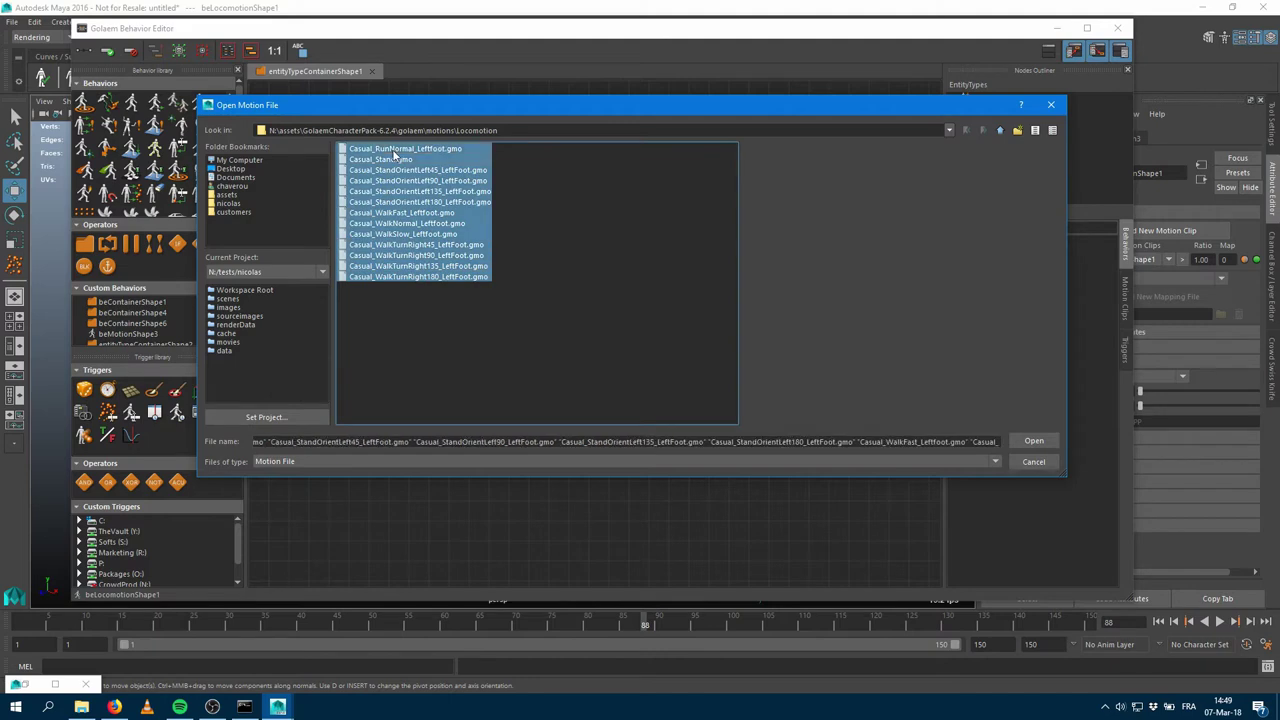
left_click(1033, 441)
left_click(1058, 27)
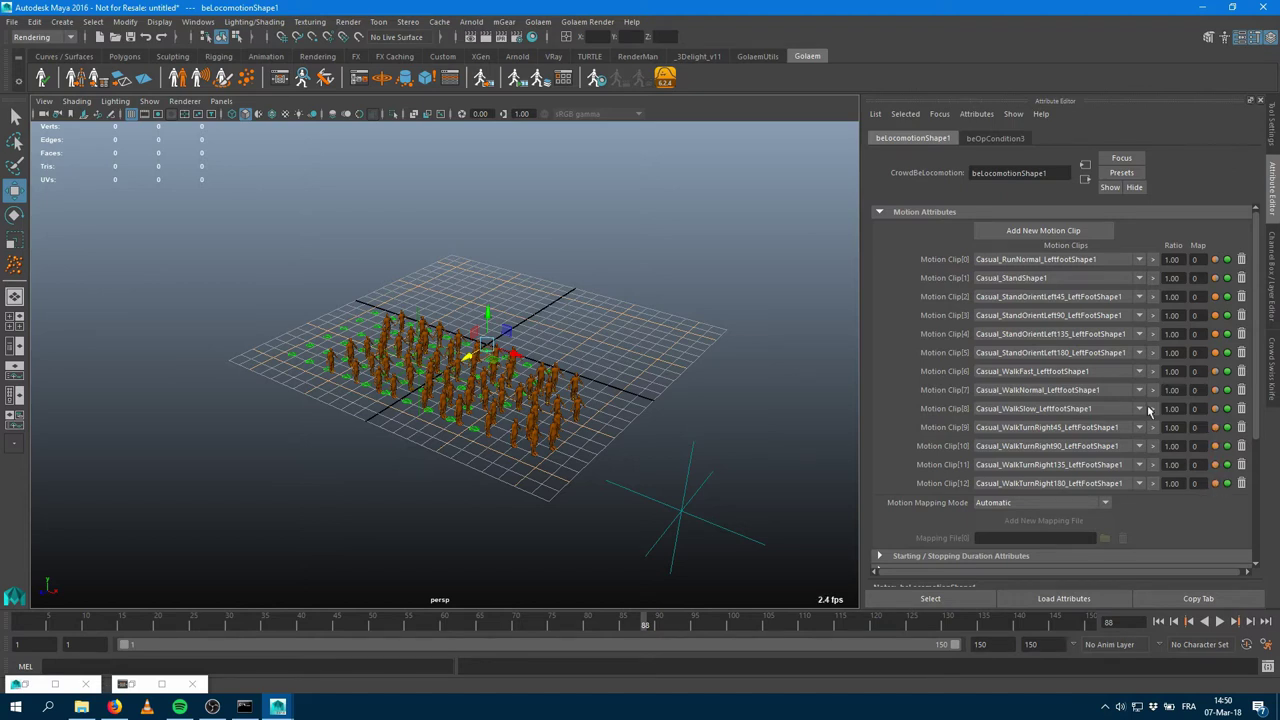
Replay the simulation with the locomotion clips, stop it partway and inspect the characters' walking poses up close.
left_click(1189, 621)
left_click(1220, 621)
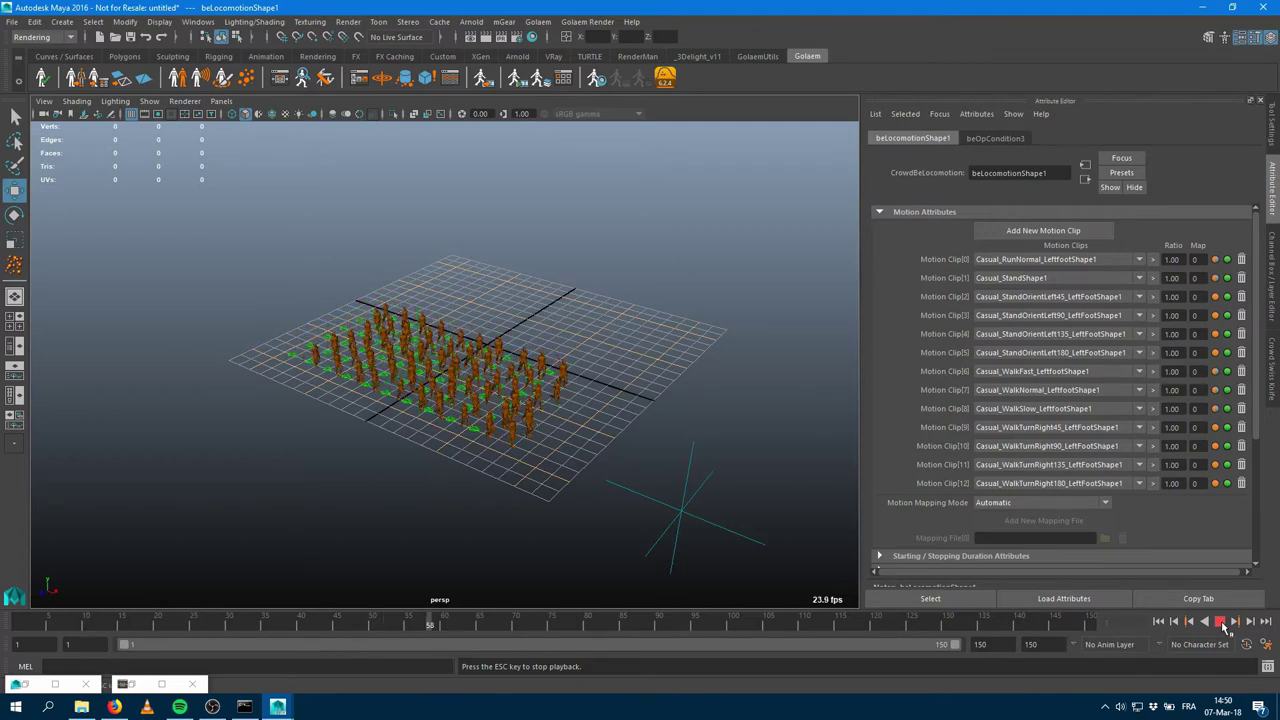
left_click(1220, 621)
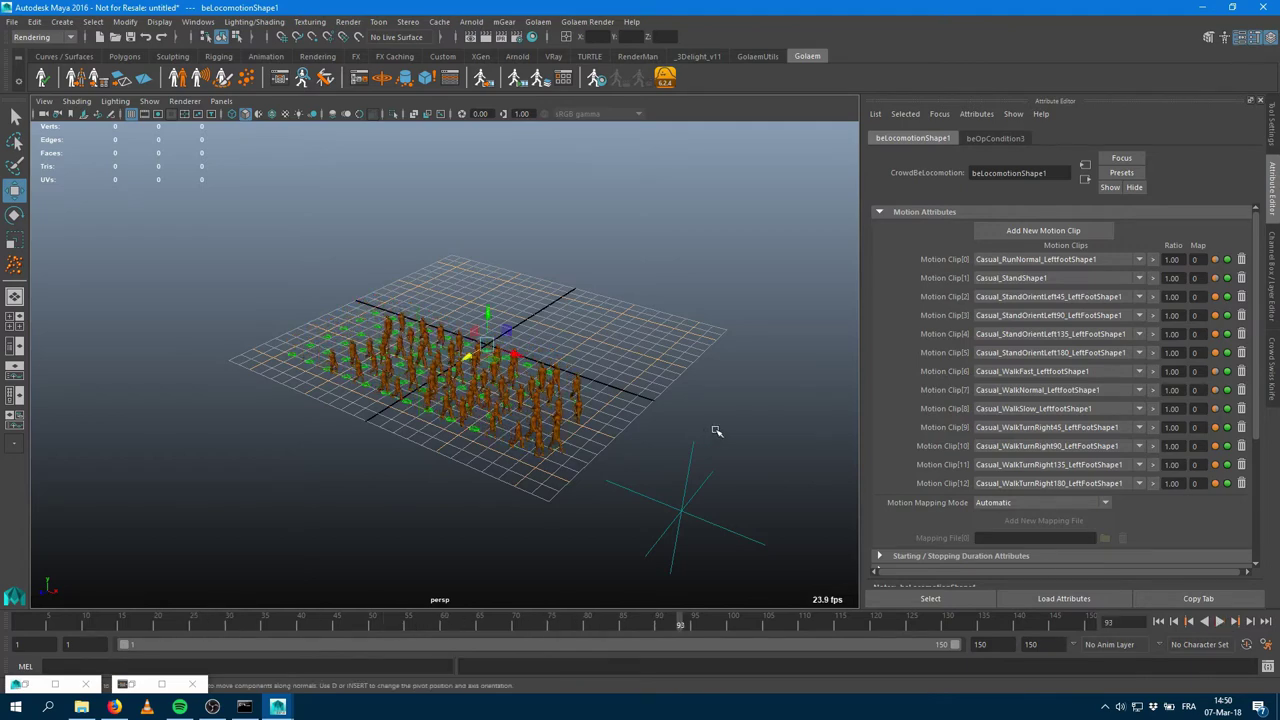
left_click_drag(714, 397, 632, 349, "alt")
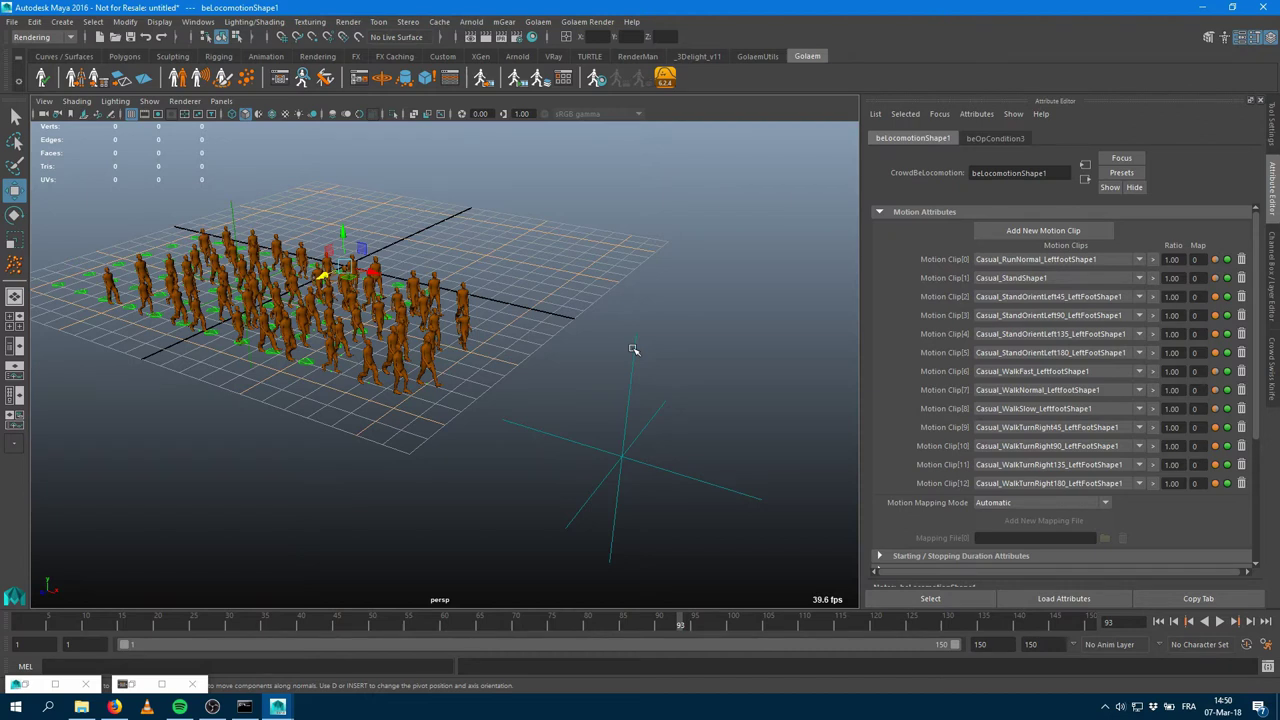
Rename the entity type container inside glmBehaviors to locomotionSetup.
key("shift+o")
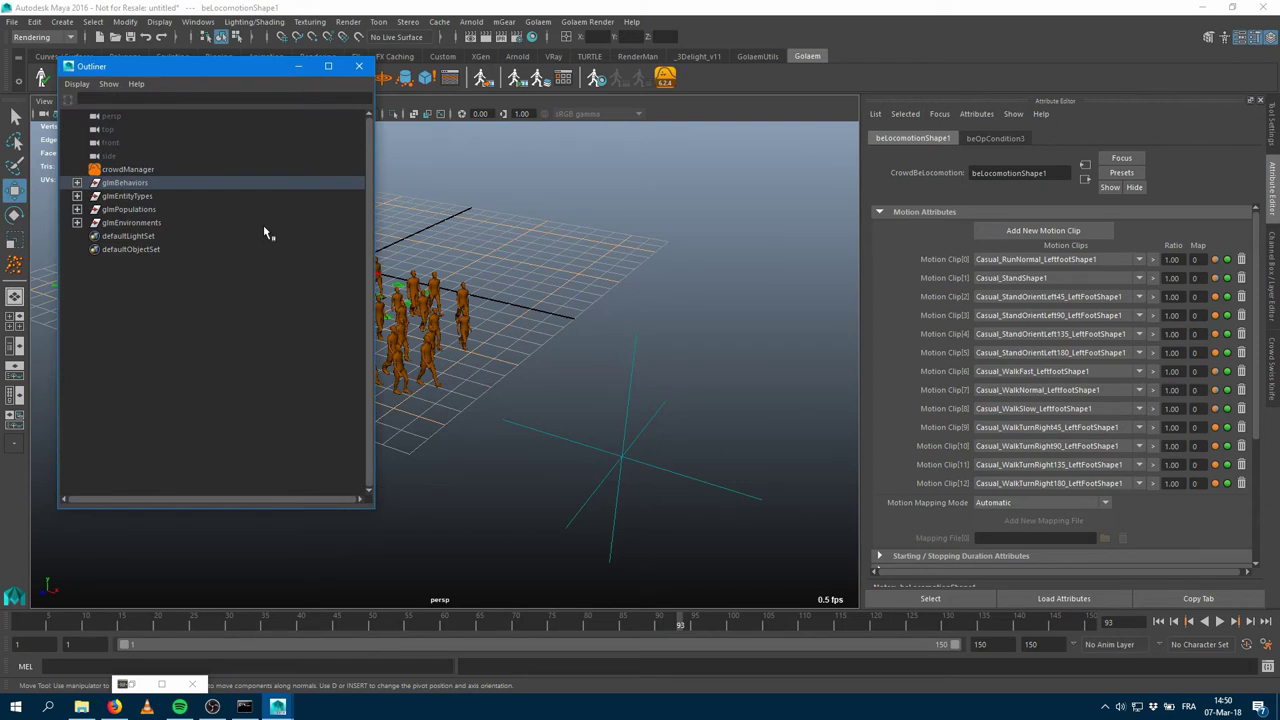
left_click(77, 184)
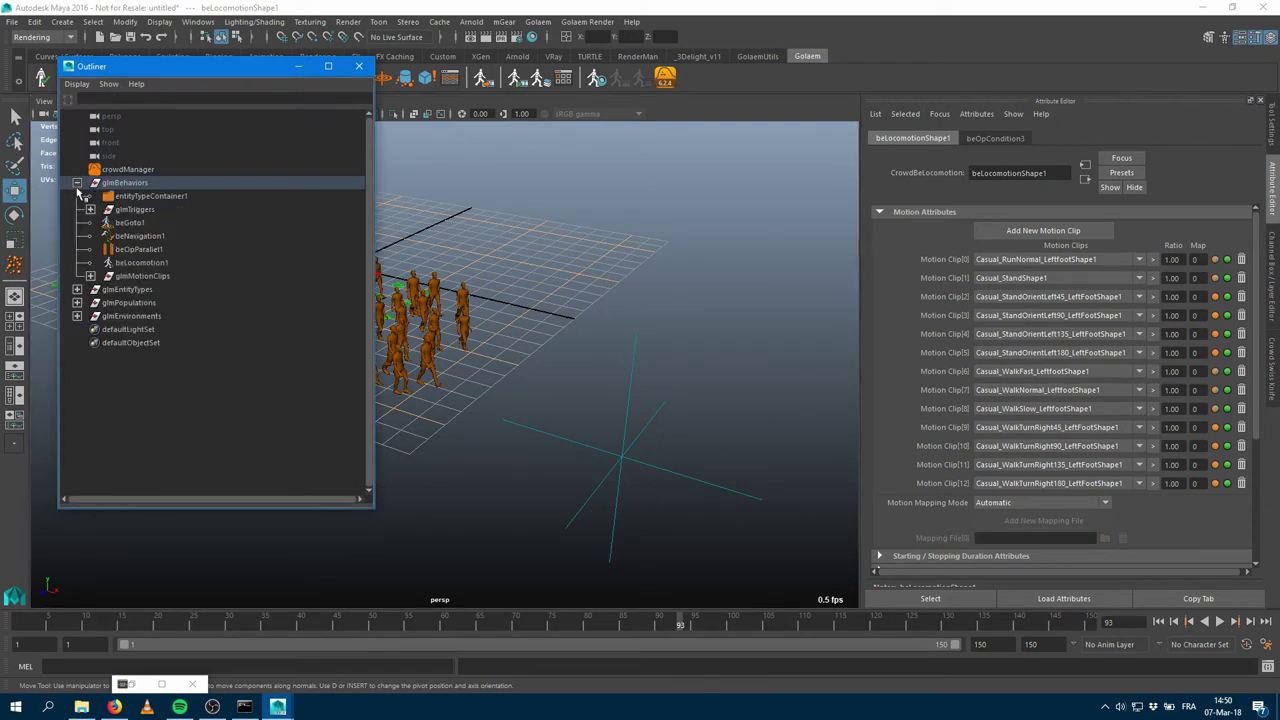
left_click(150, 197)
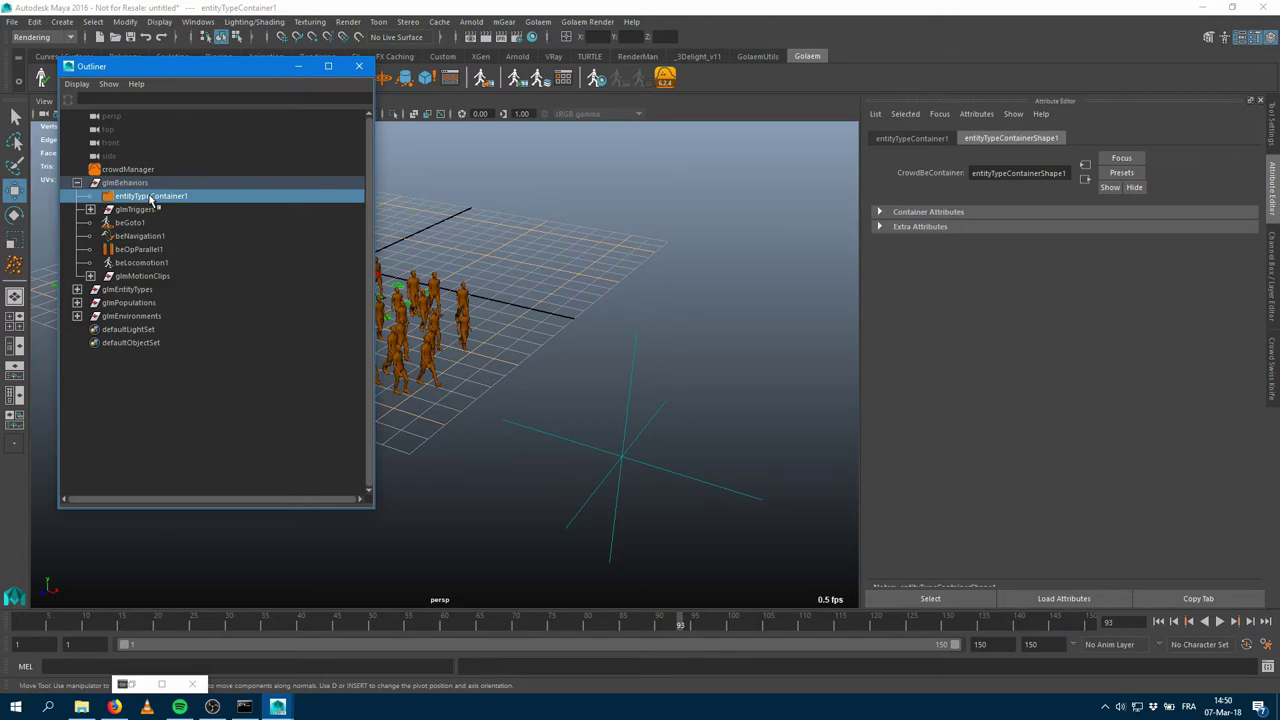
double_click(147, 197)
key("BackSpace")
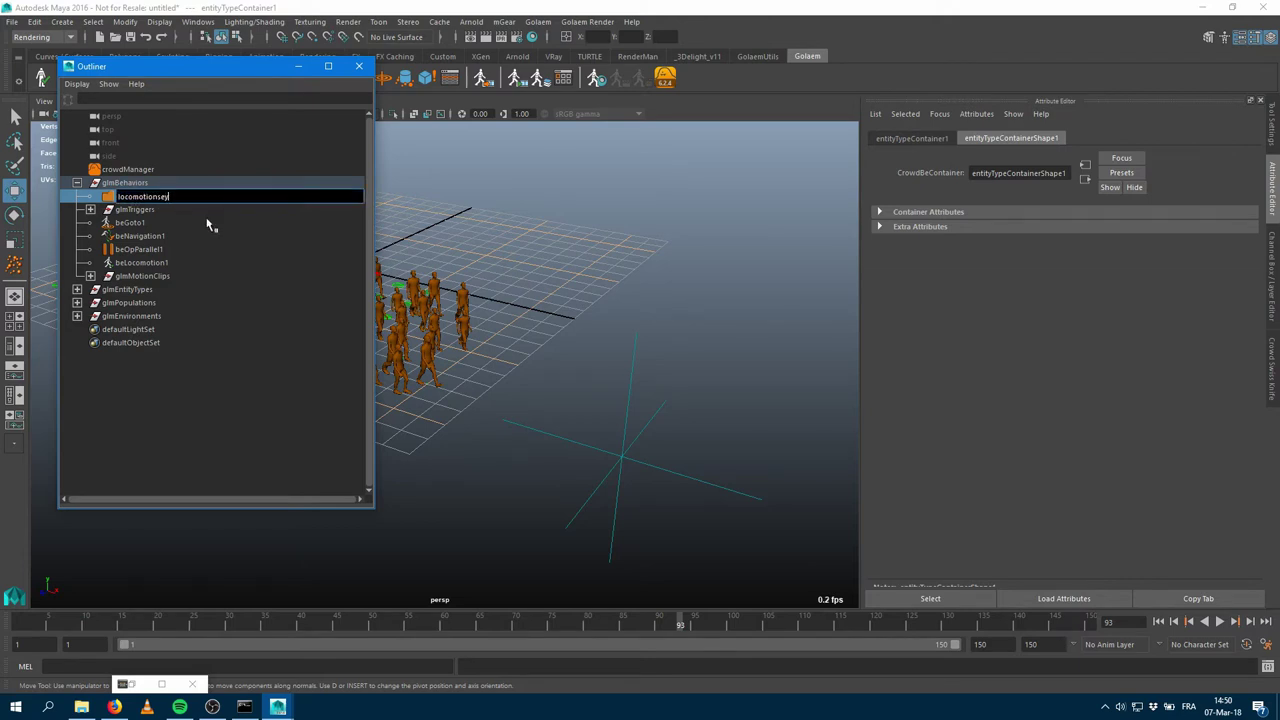
type("locomotionSetup")
key("Return")
Delete the glmEntityTypes group from the scene and hide the glmPopulations group.
left_click(128, 291)
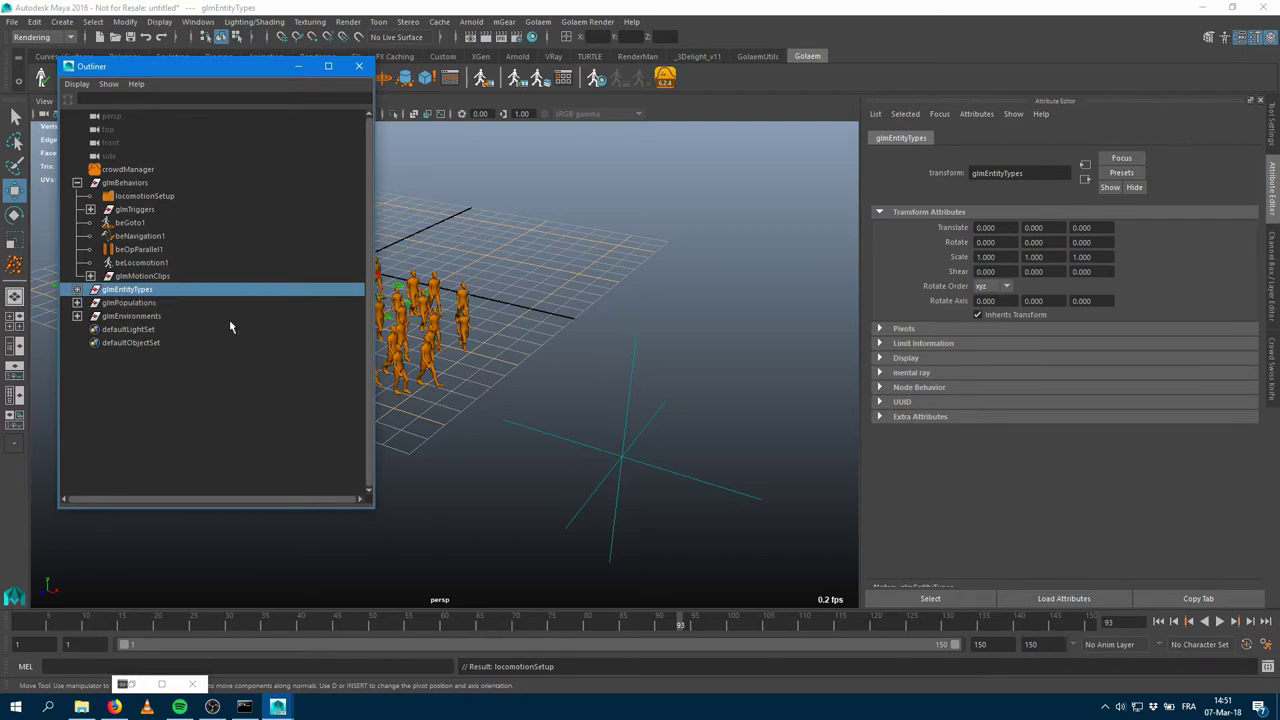
key("Delete")
left_click(128, 289)
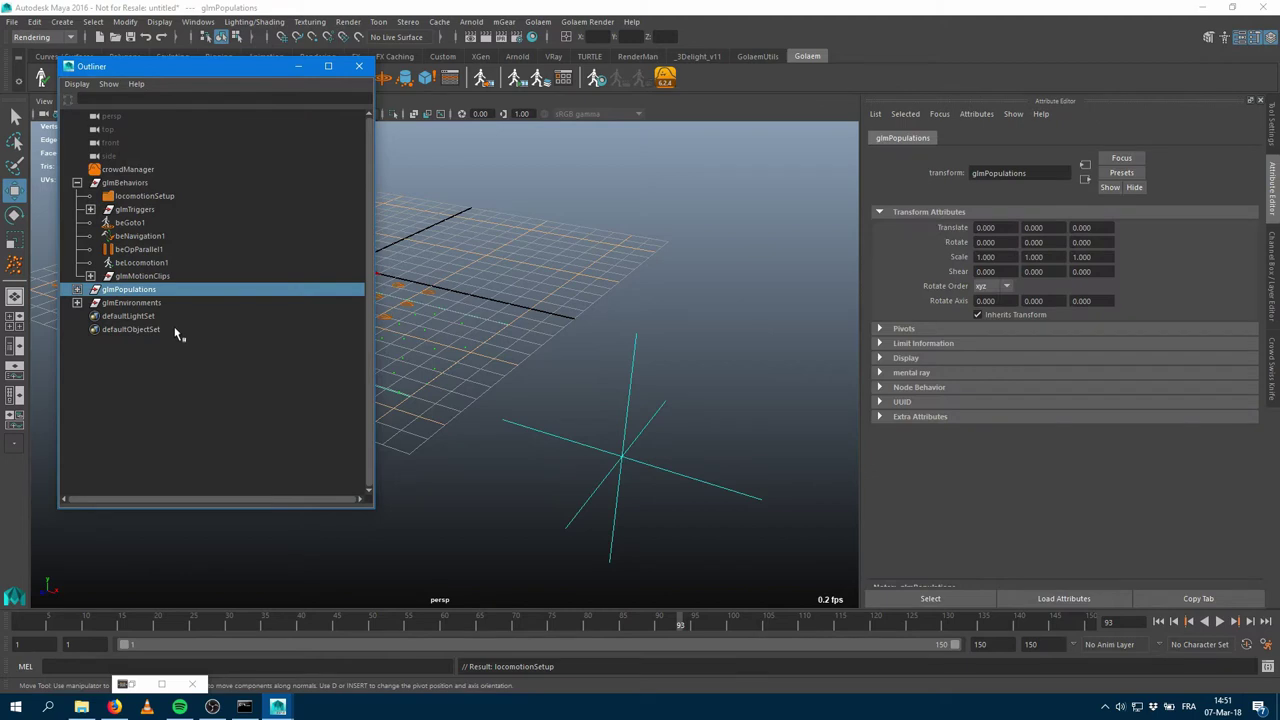
left_click_drag(262, 70, 871, 54)
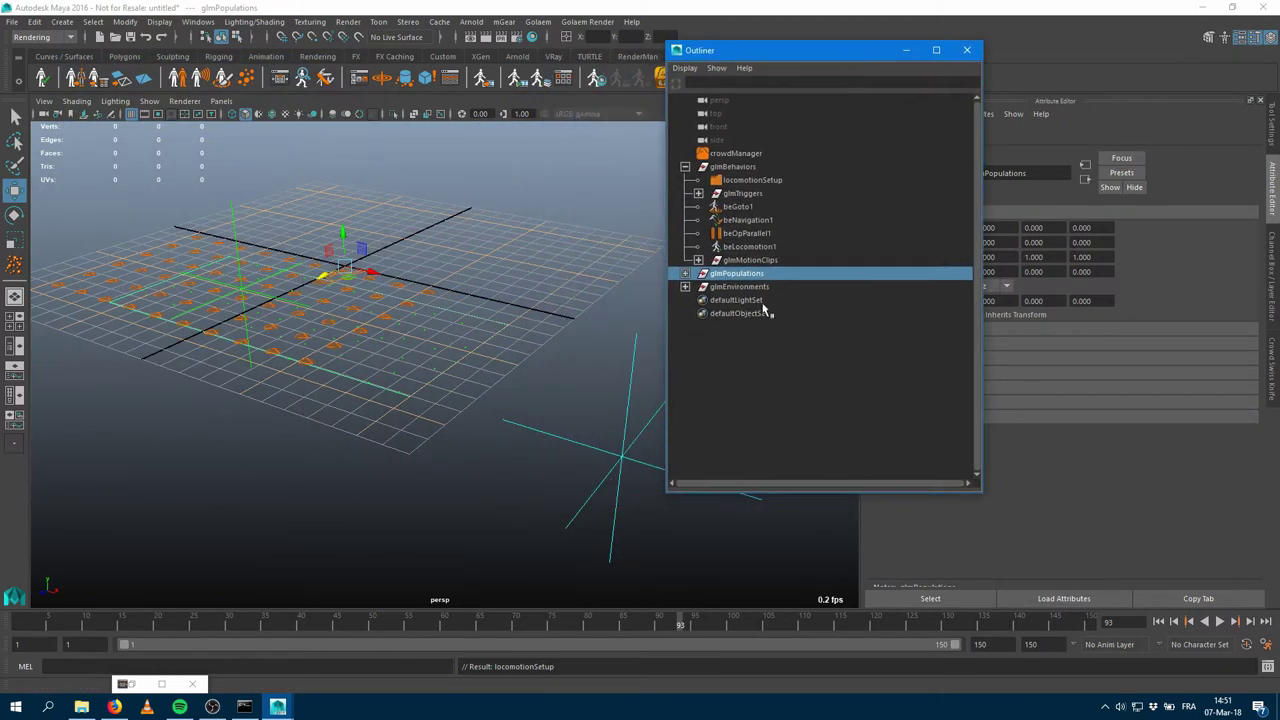
key("ctrl+h")
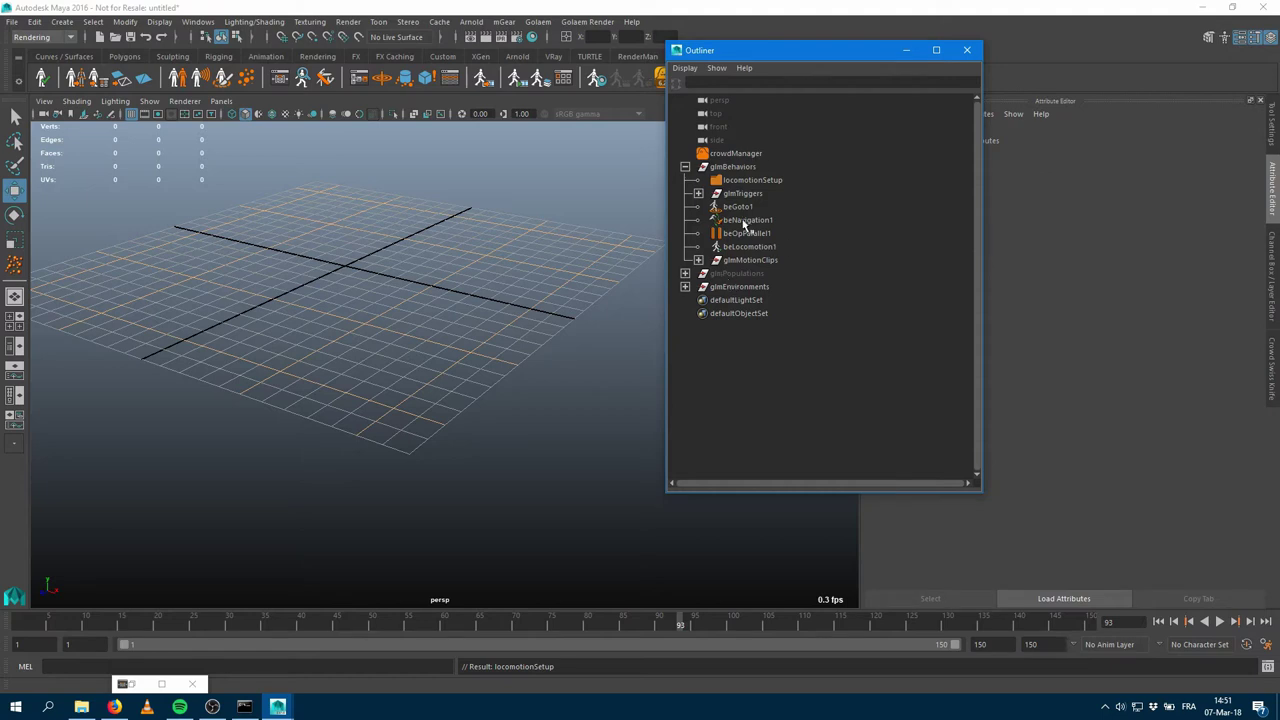
Save the scene as 00-behaviors-forReference.ma, replacing the existing file.
left_click(144, 44)
left_click(144, 44)
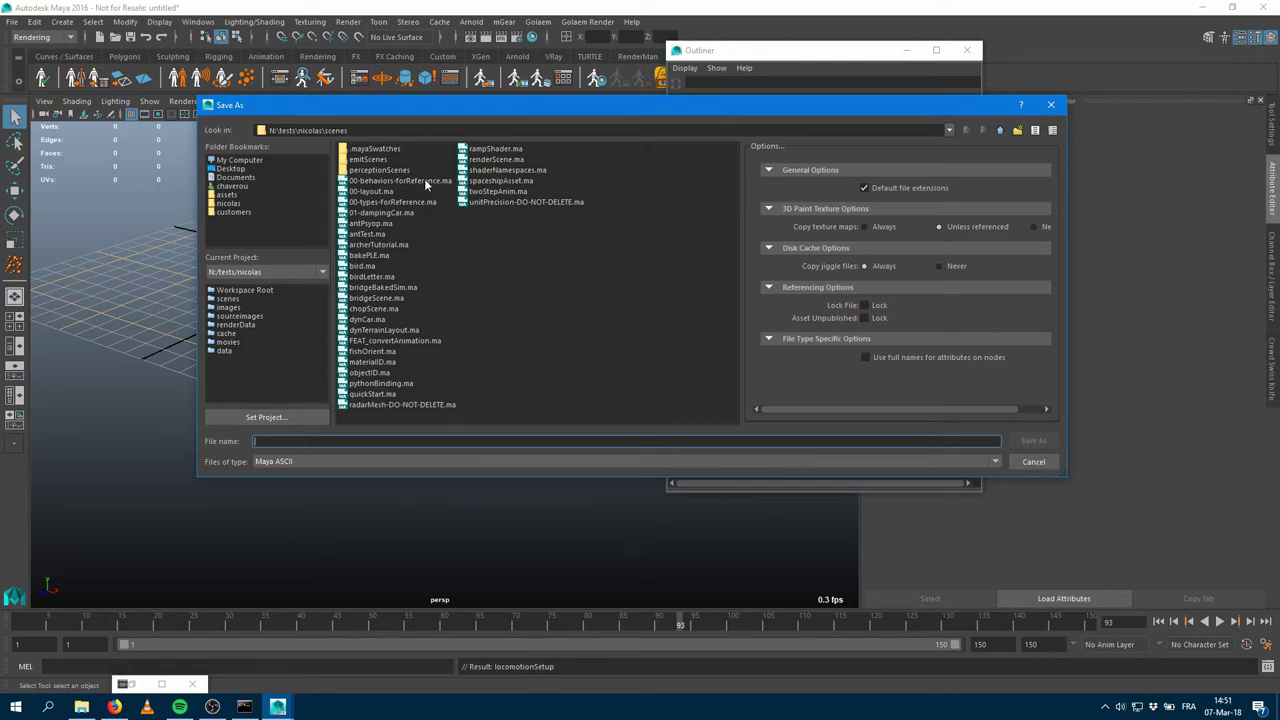
double_click(425, 183)
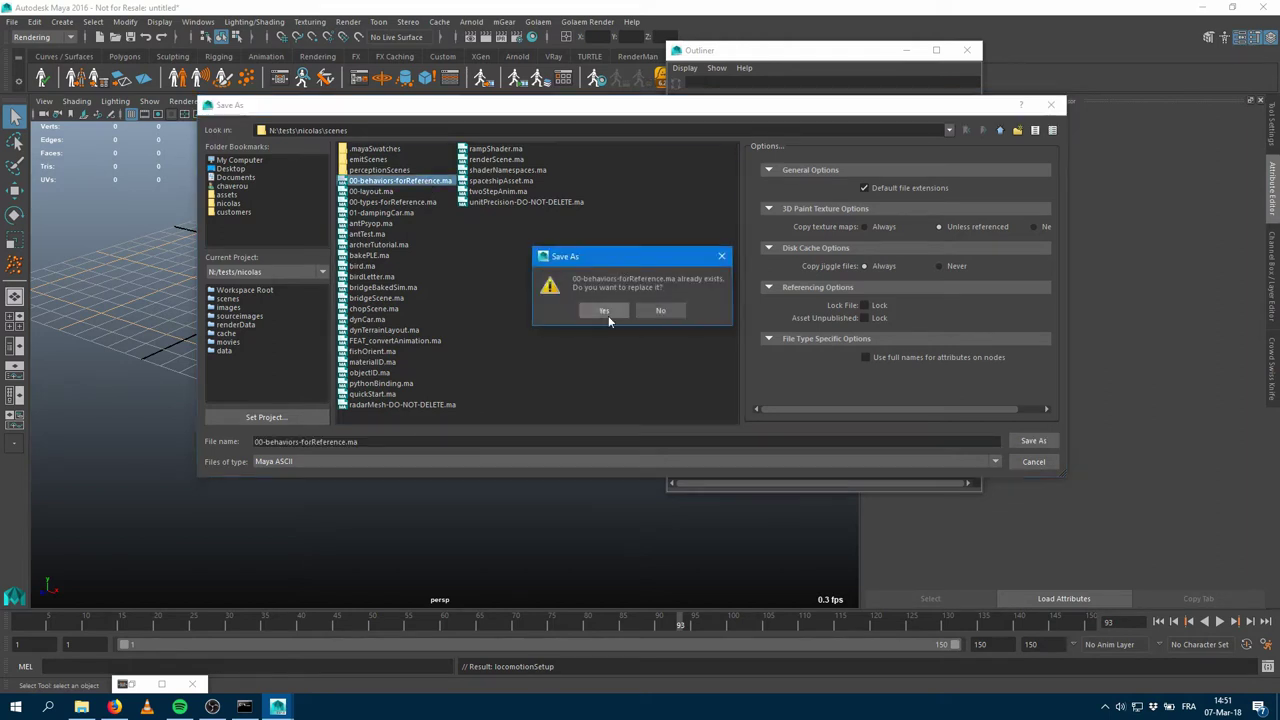
left_click(606, 310)
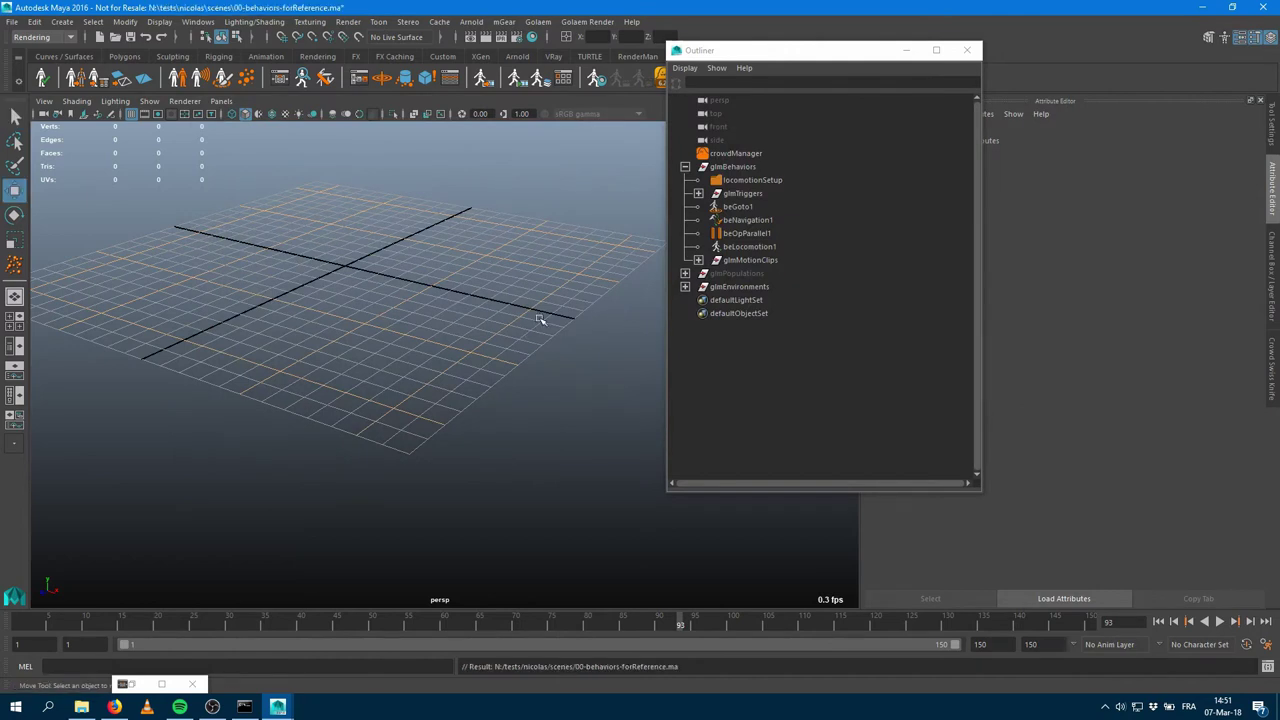
Start a new empty scene without saving further changes to the behaviors file.
left_click(13, 22)
left_click(44, 45)
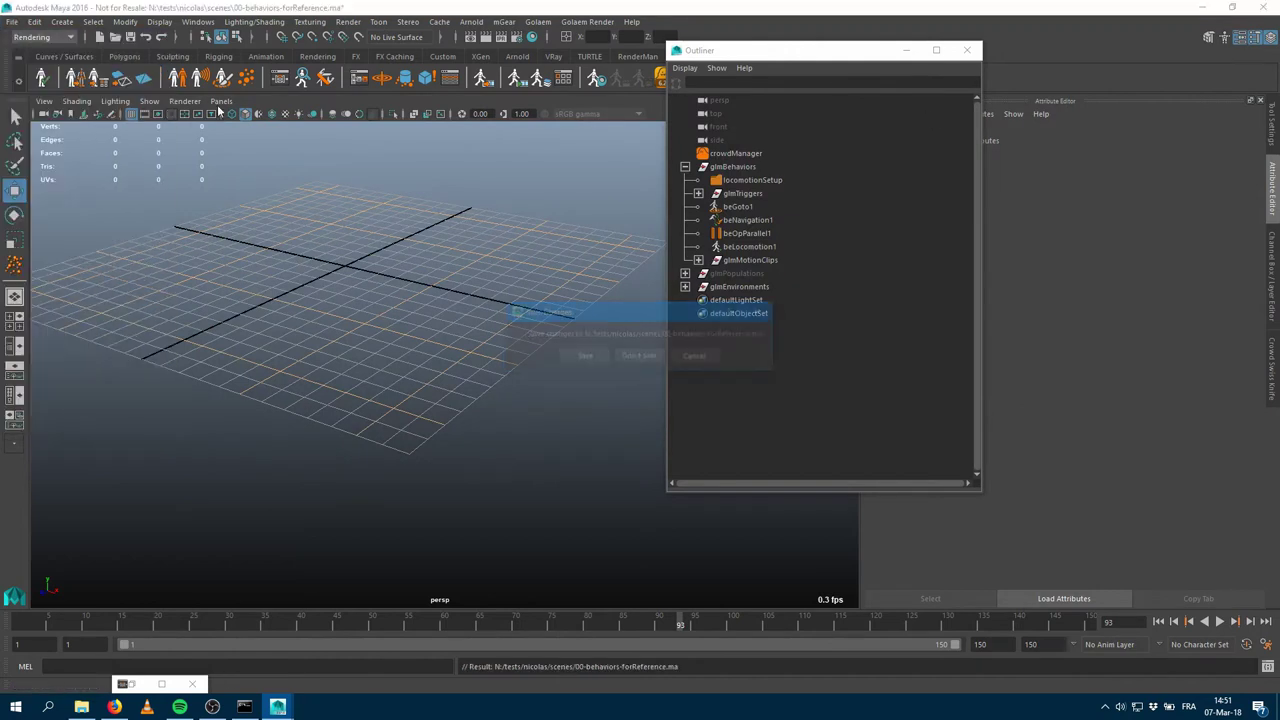
left_click(640, 357)
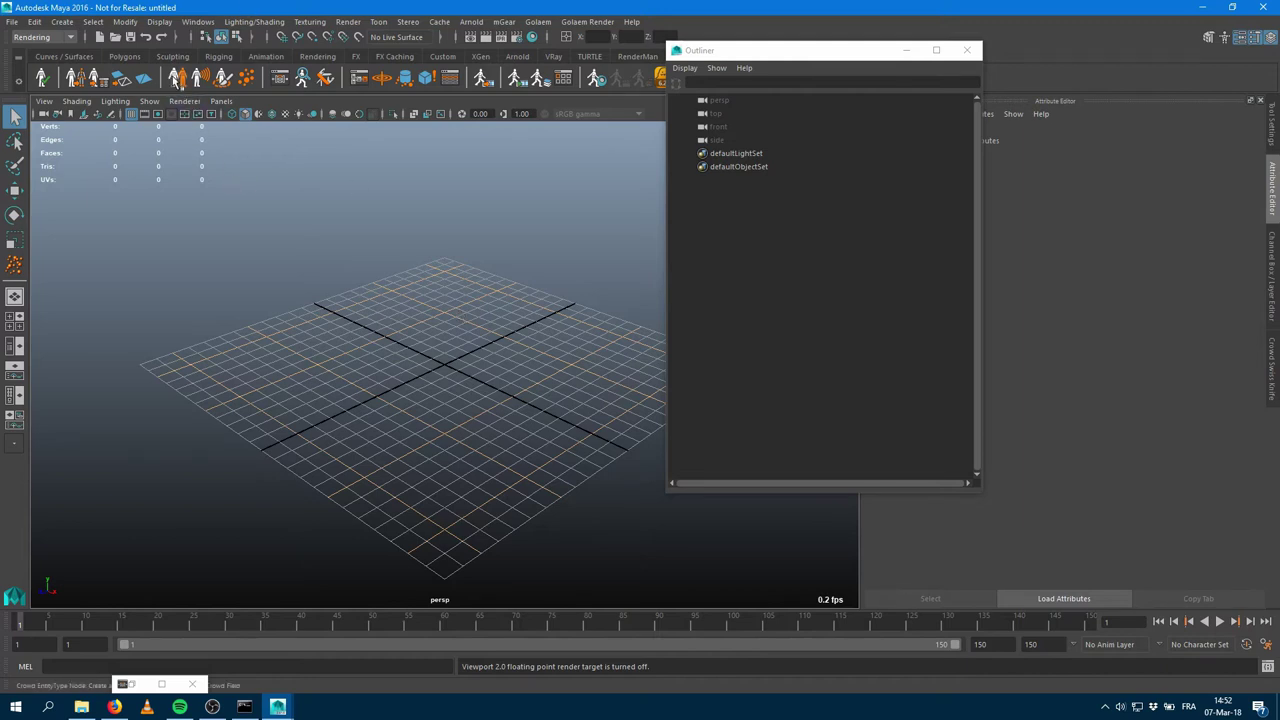
Create a crowd entity type from CasualMan_Light.gcha and import its shaders from CasualManLight_AR.ma.
left_click(183, 84)
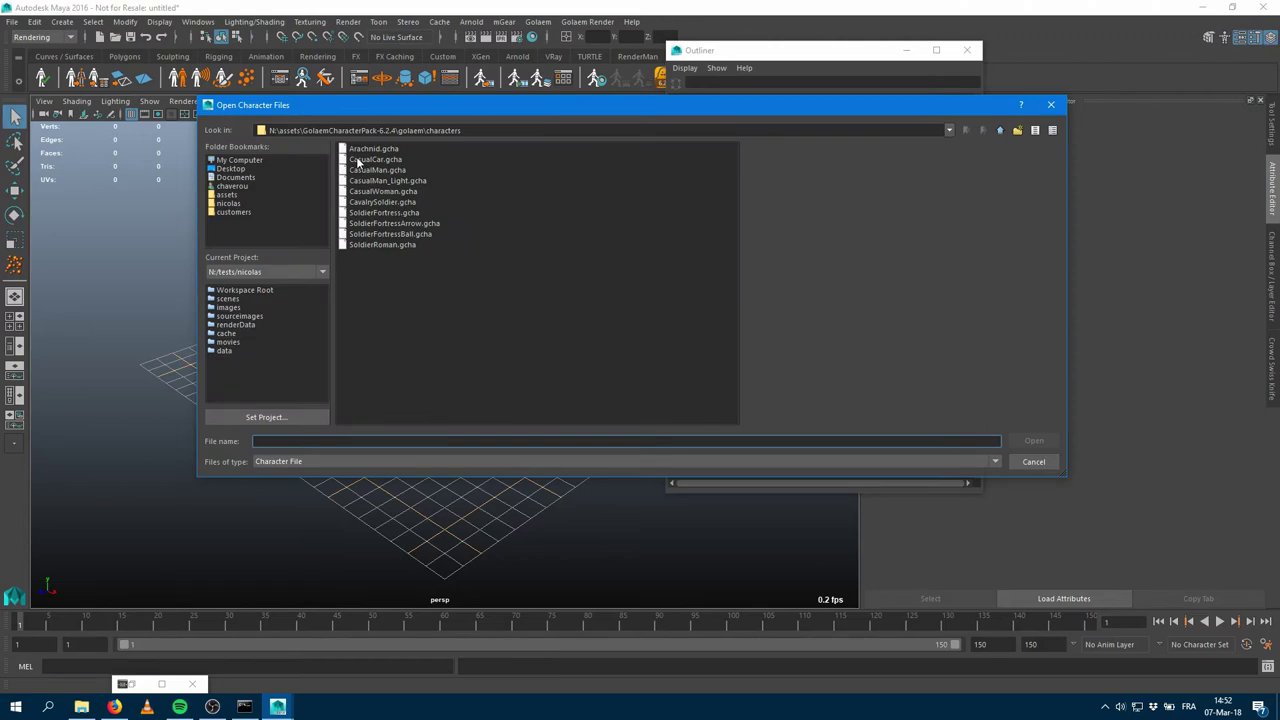
double_click(384, 180)
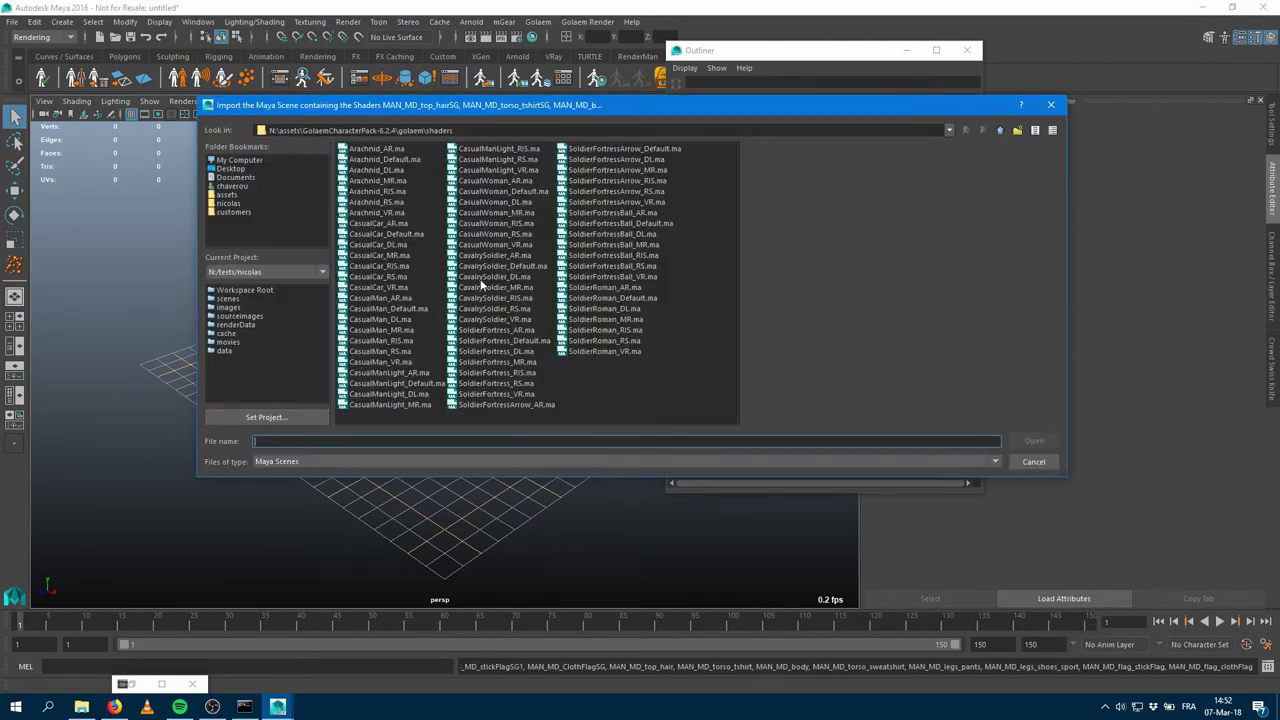
double_click(378, 374)
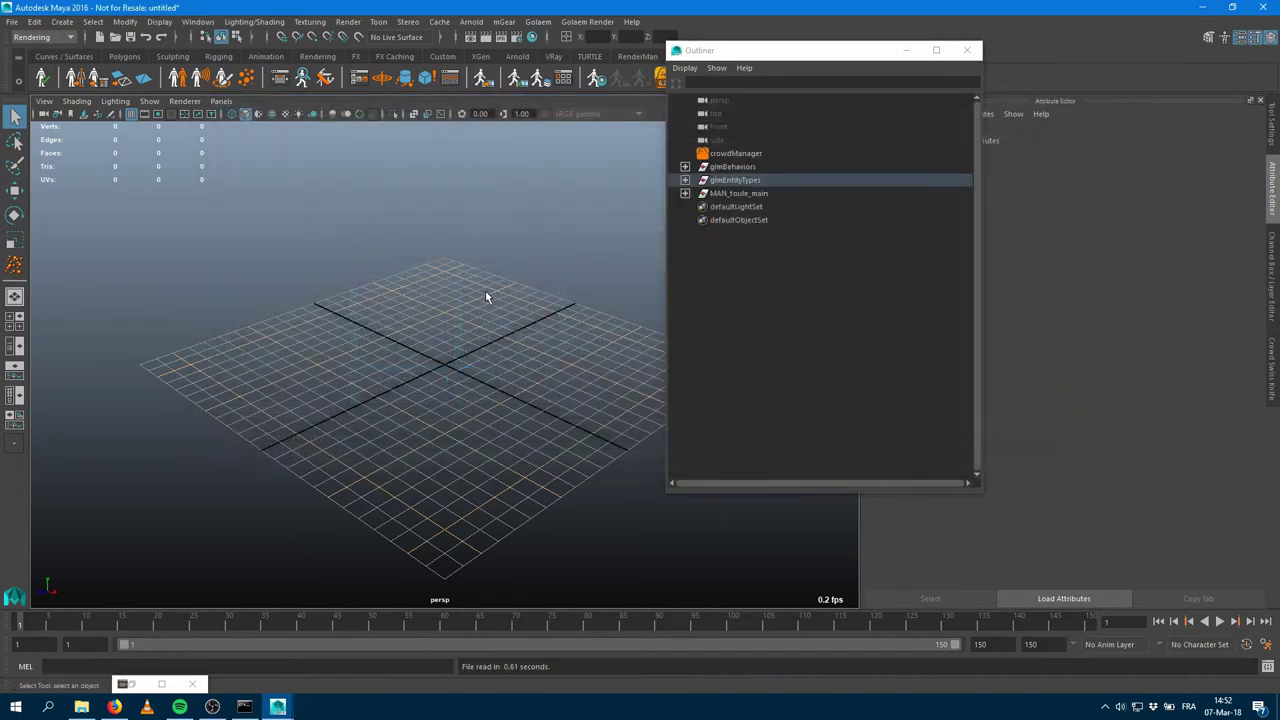
Create a second crowd entity type from CasualWoman.gcha and import its shaders from CasualWoman_AR.ma.
left_click(178, 78)
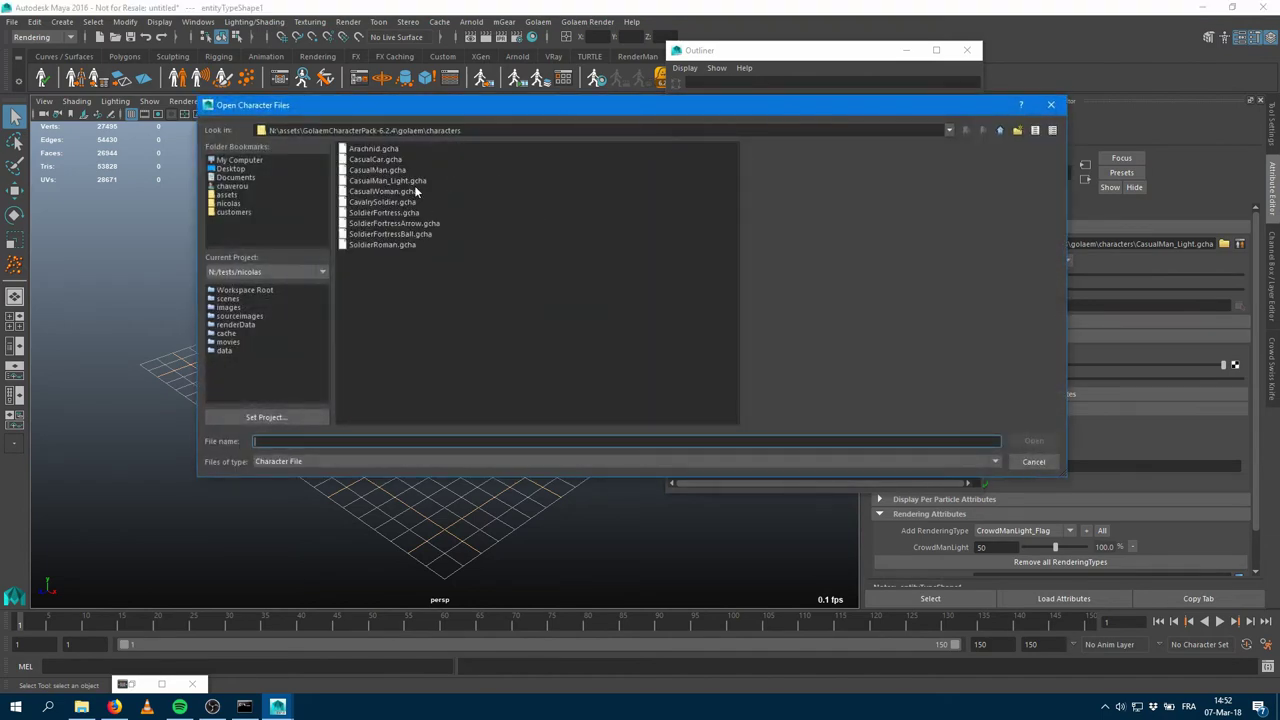
double_click(413, 194)
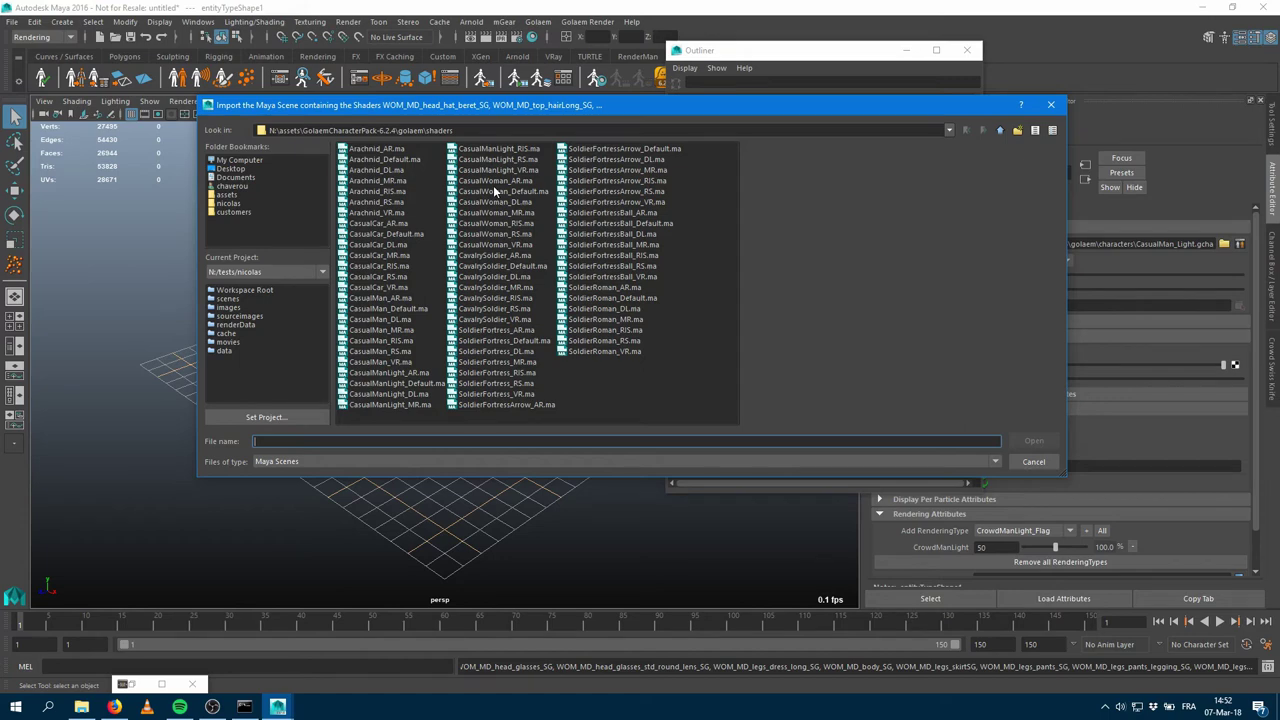
double_click(514, 180)
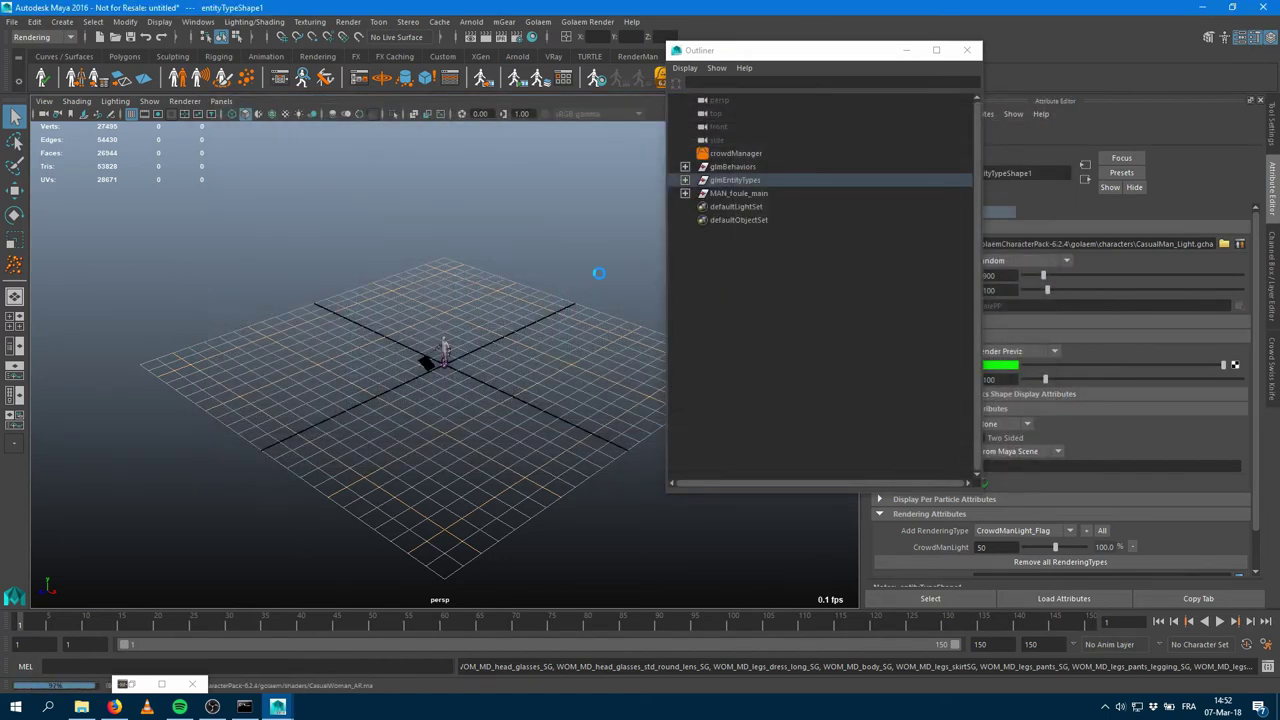
Rename the CasualMan_Light entity type inside glmEntityTypes to manType.
left_click(685, 180)
left_click(748, 194)
left_click_drag(795, 48, 139, 118)
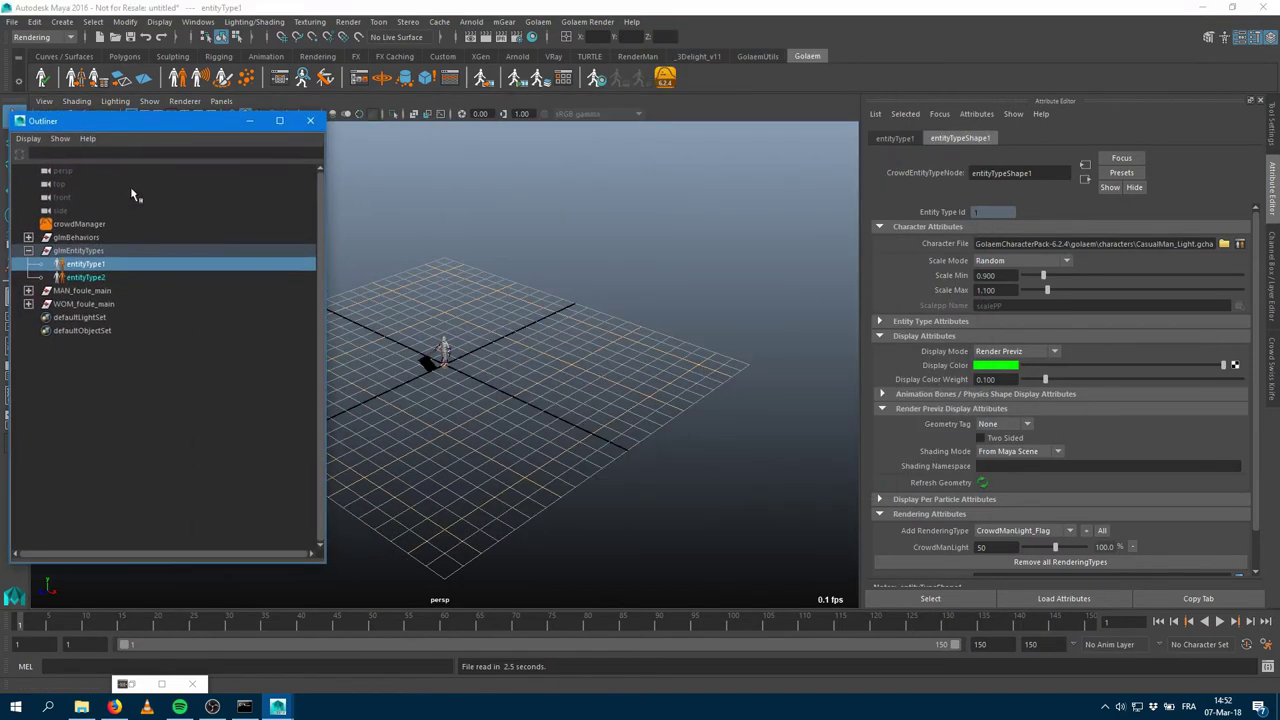
left_click(894, 139)
double_click(1000, 173)
type("manType")
key("Return")
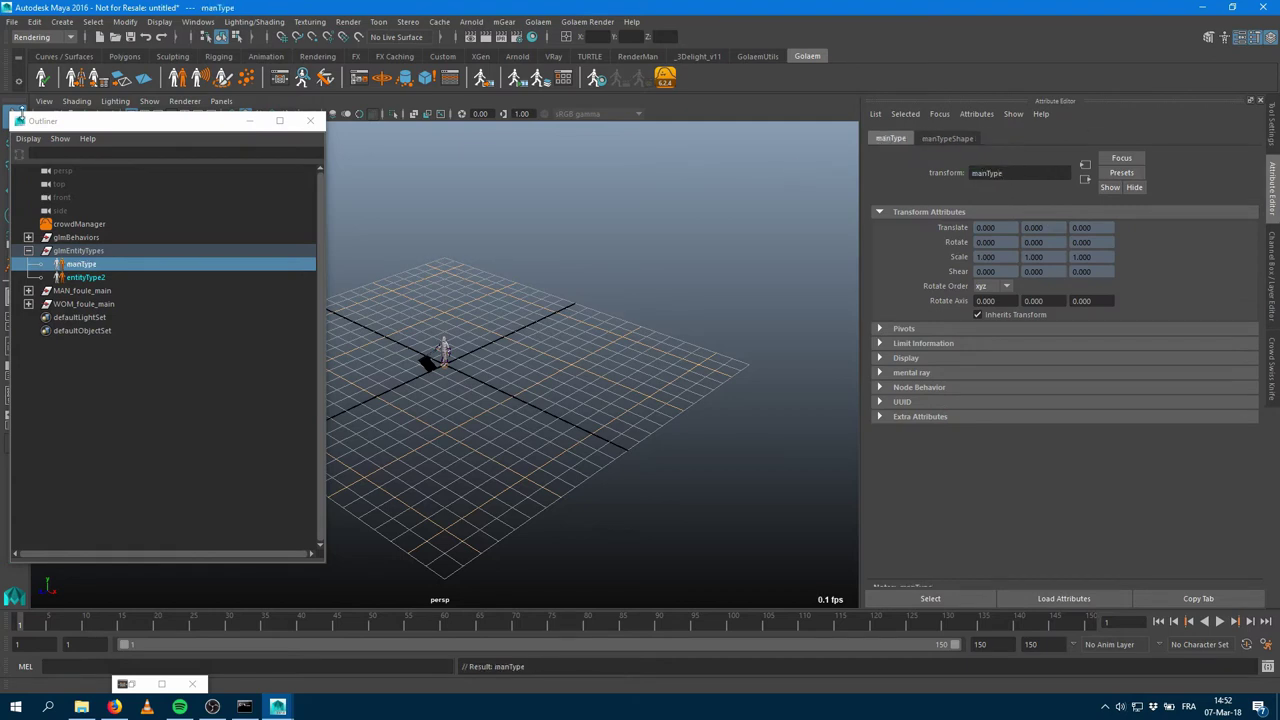
Rename the second entity type, based on the CasualWoman character, to womanType.
left_click(86, 277)
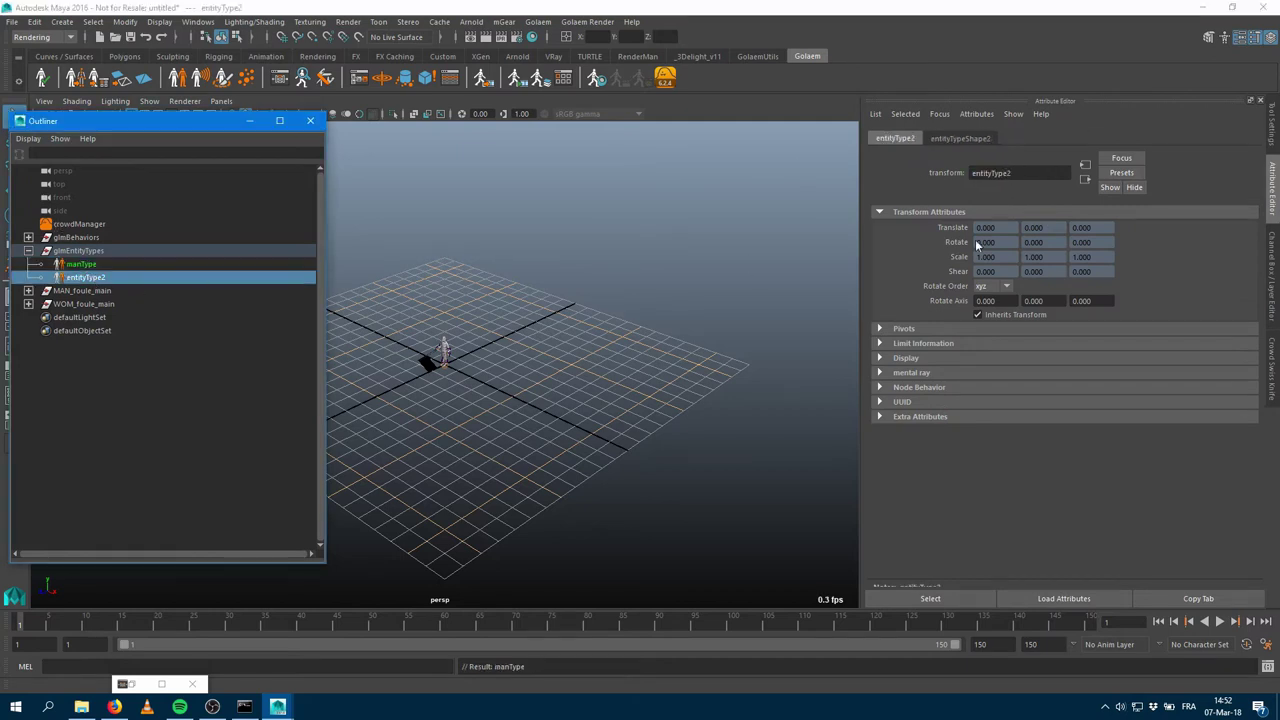
double_click(1020, 173)
type("woma")
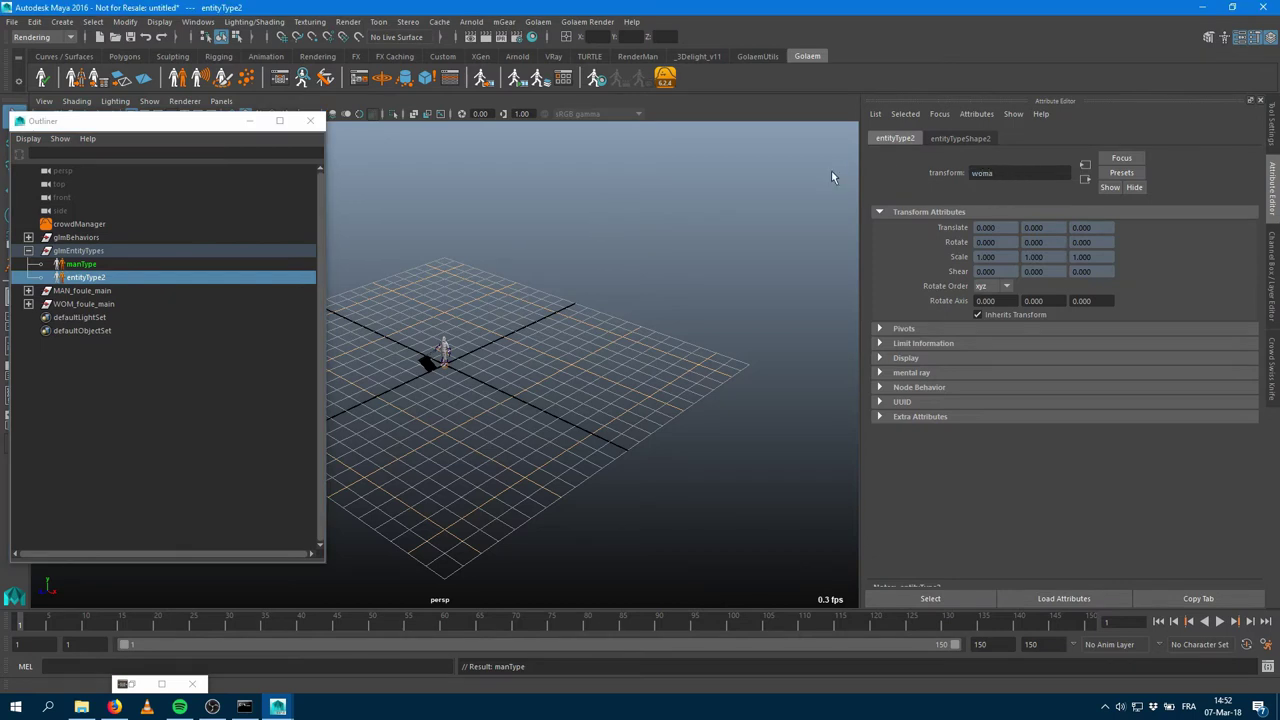
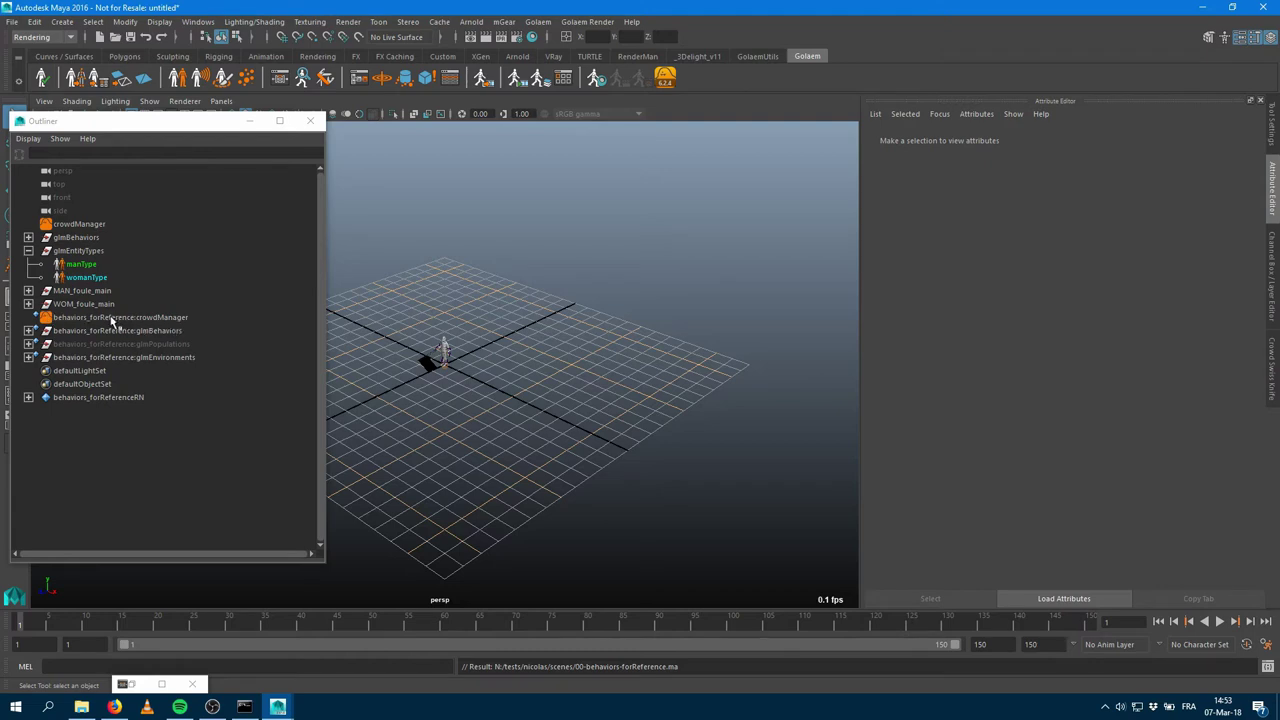
Examine the referenced behaviors and environment nodes and the terrain and perception locators assigned in the main crowd manager.
left_click(28, 330)
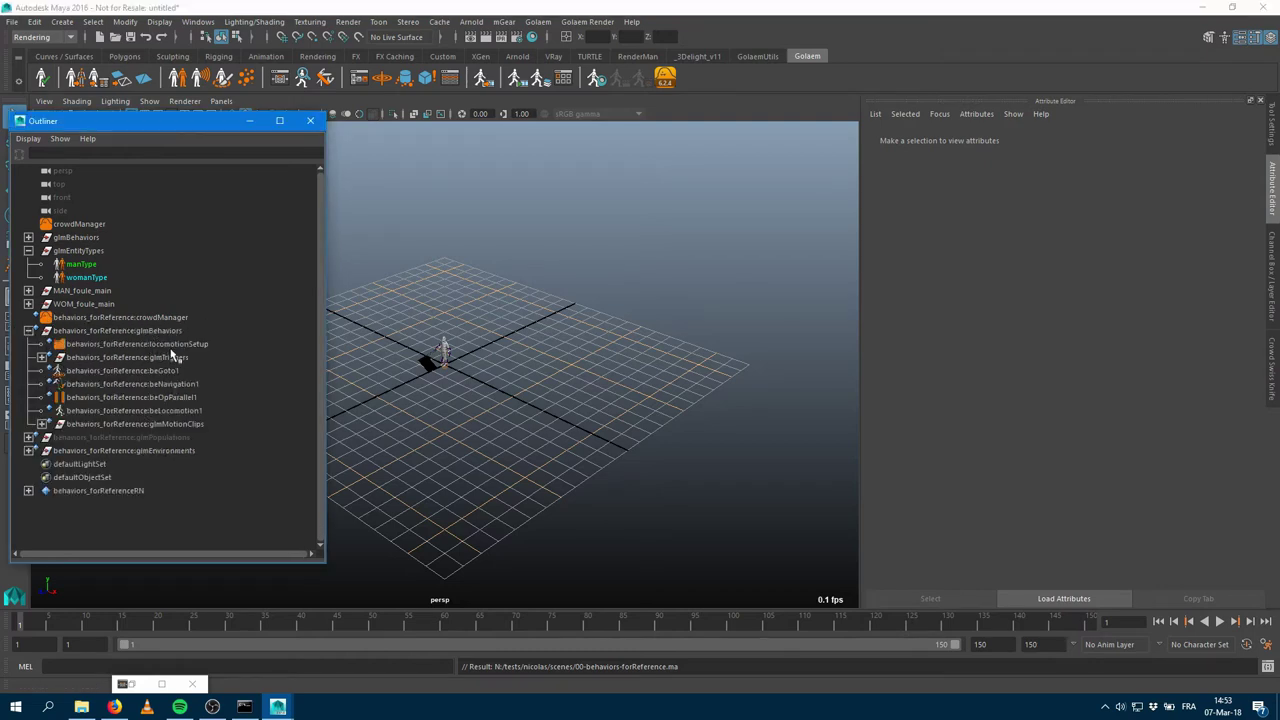
left_click(28, 330)
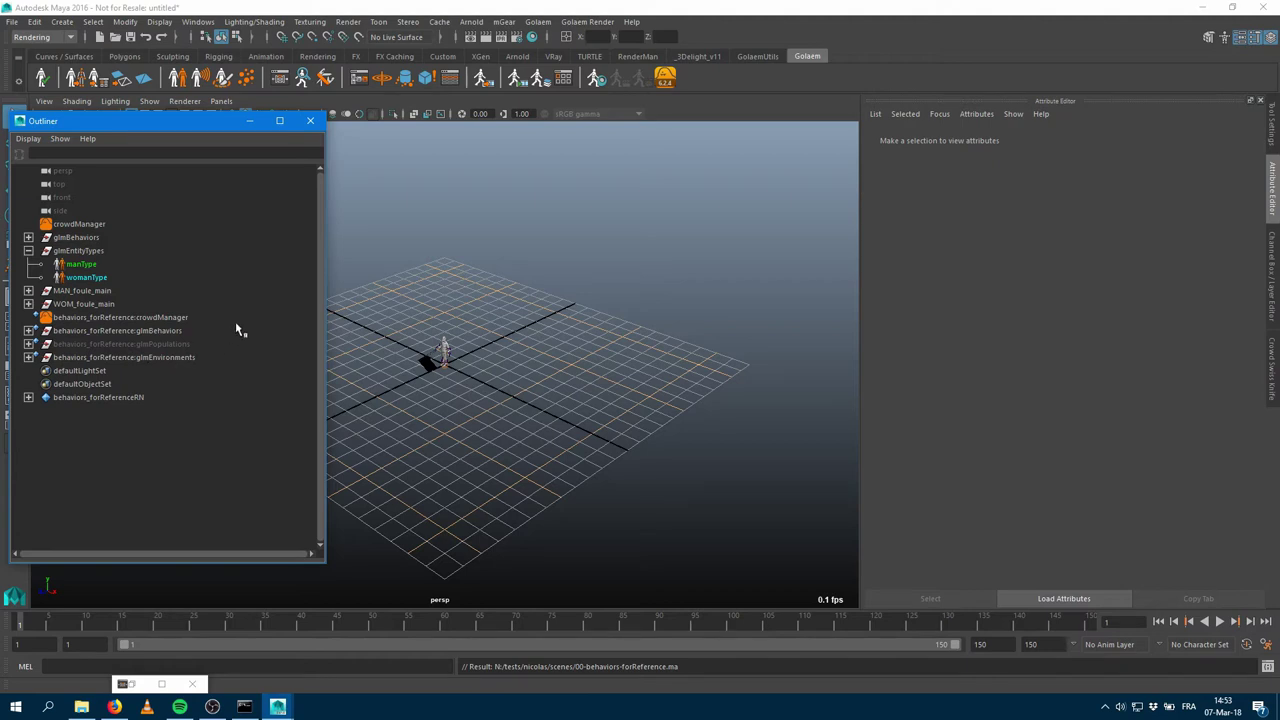
left_click(538, 21)
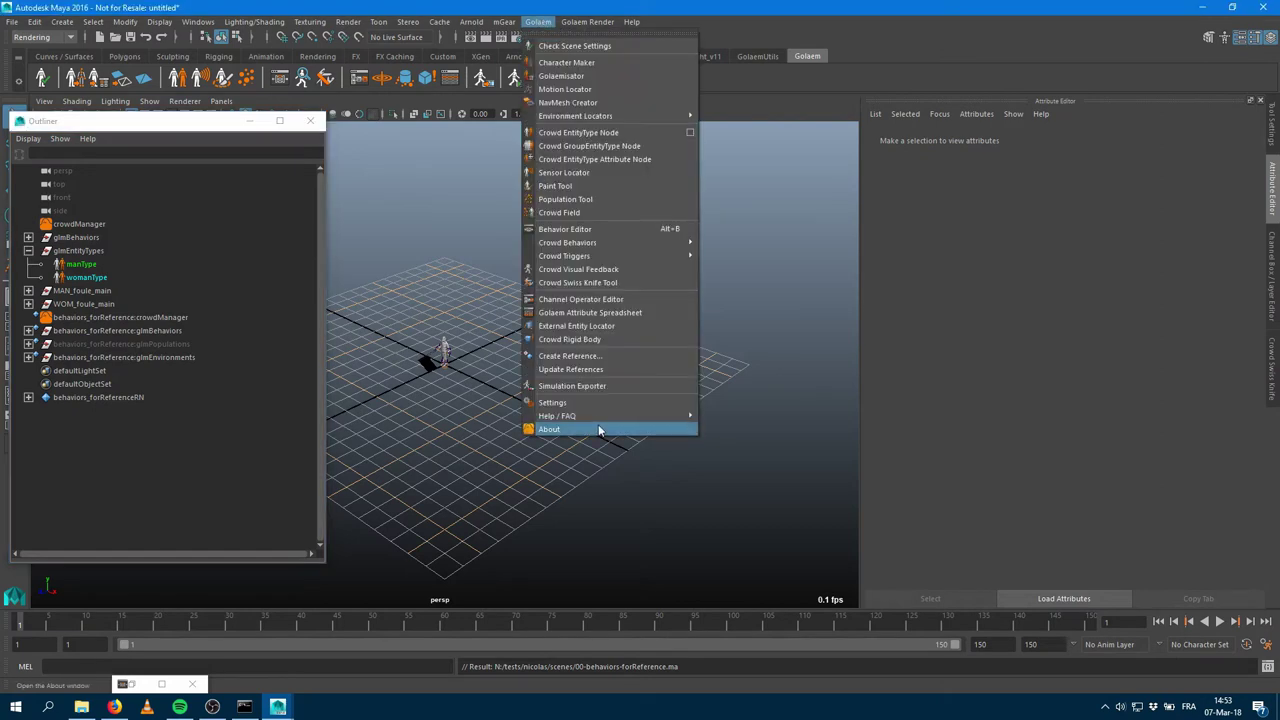
left_click(417, 251)
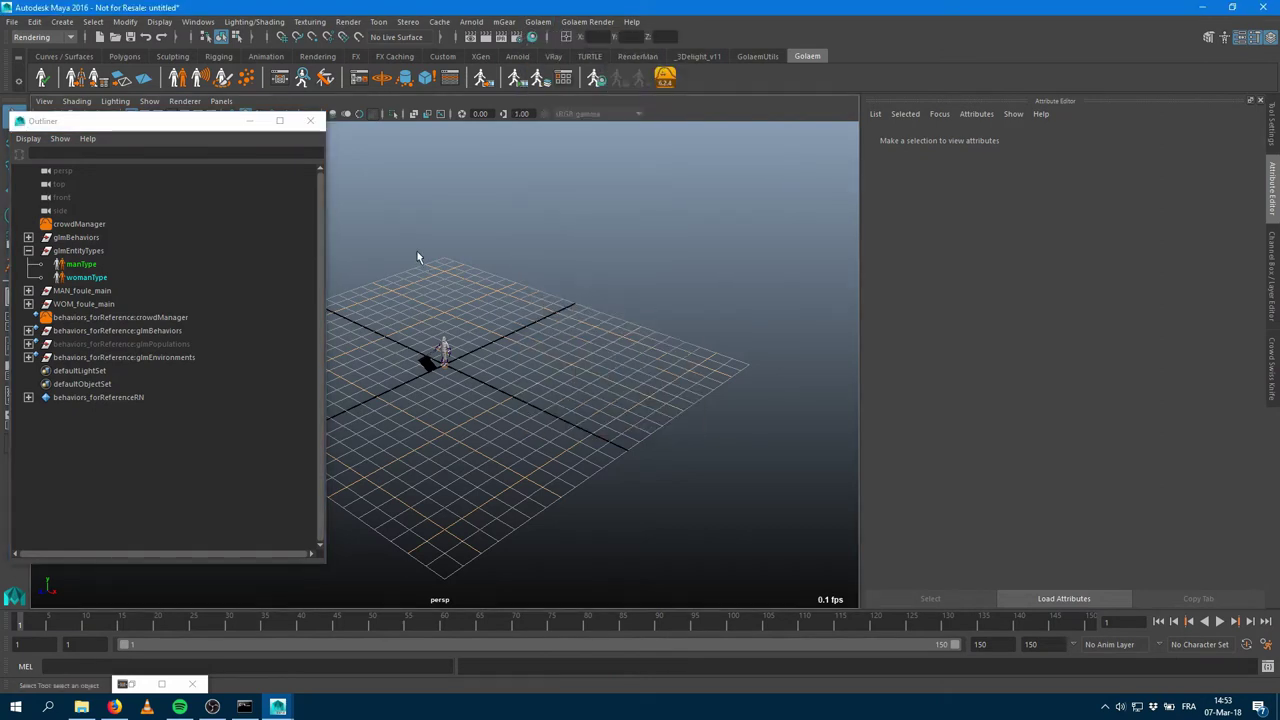
left_click(28, 357)
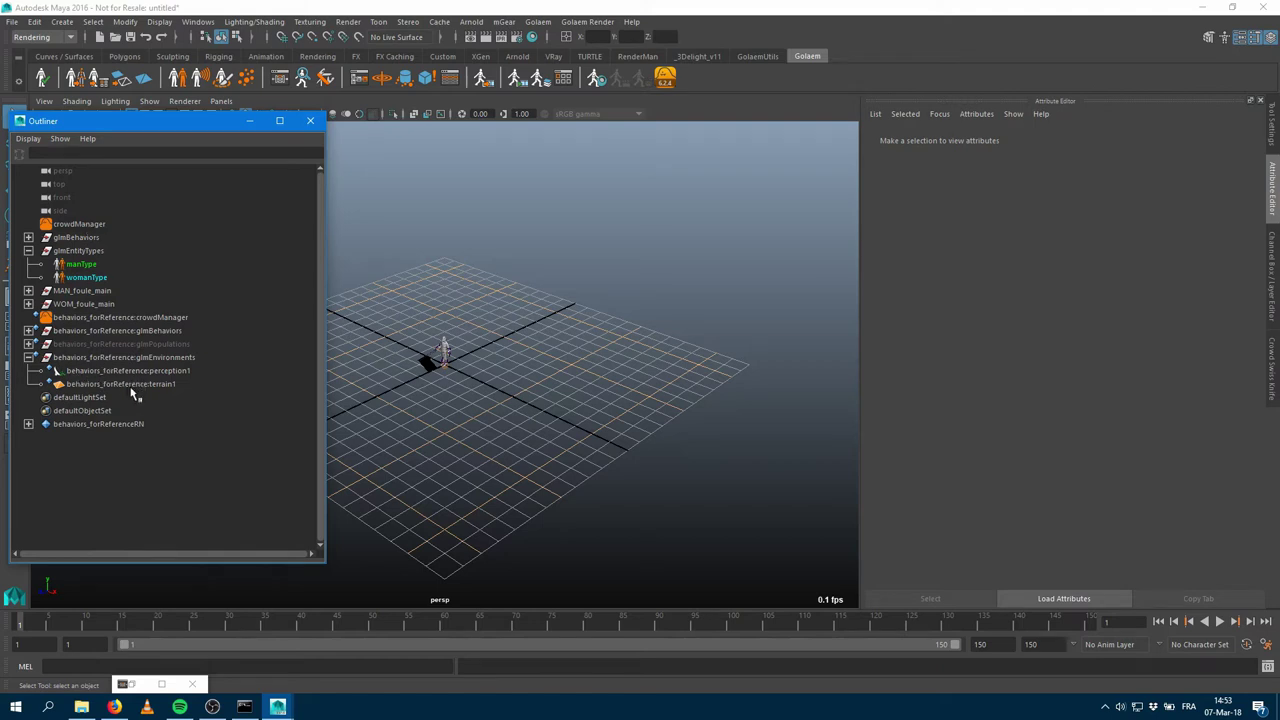
left_click(92, 226)
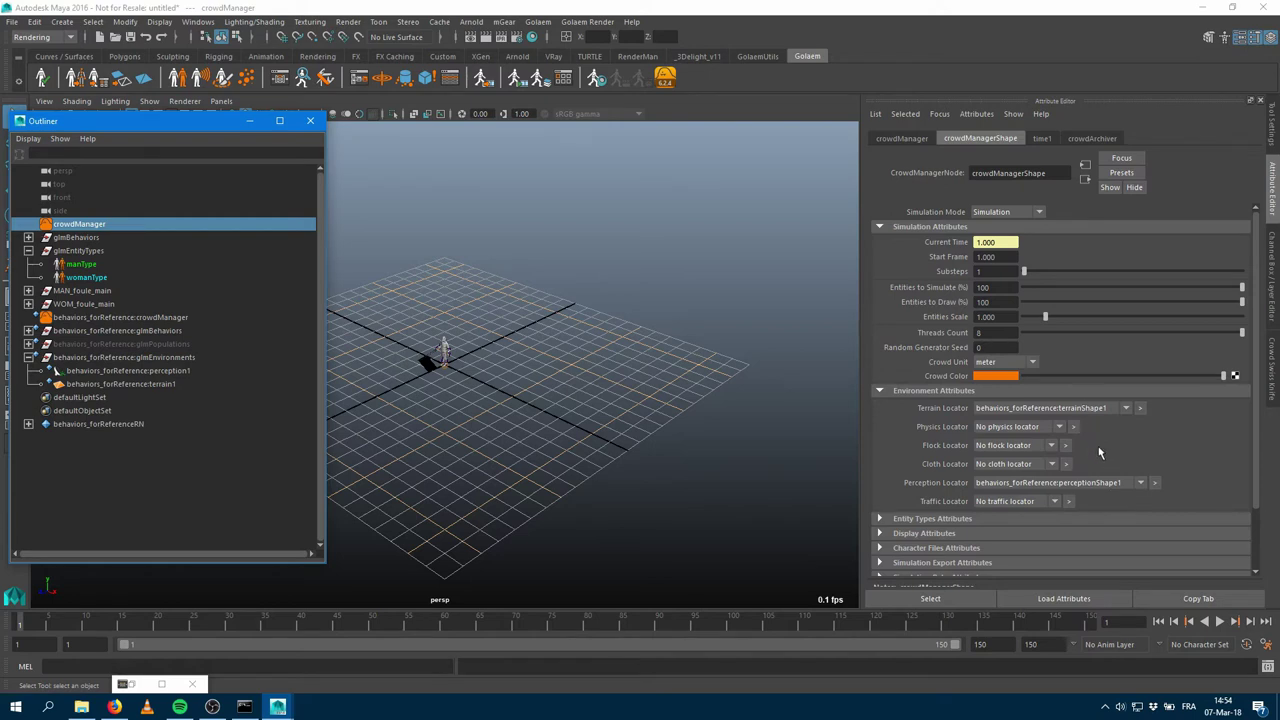
left_click(1080, 413)
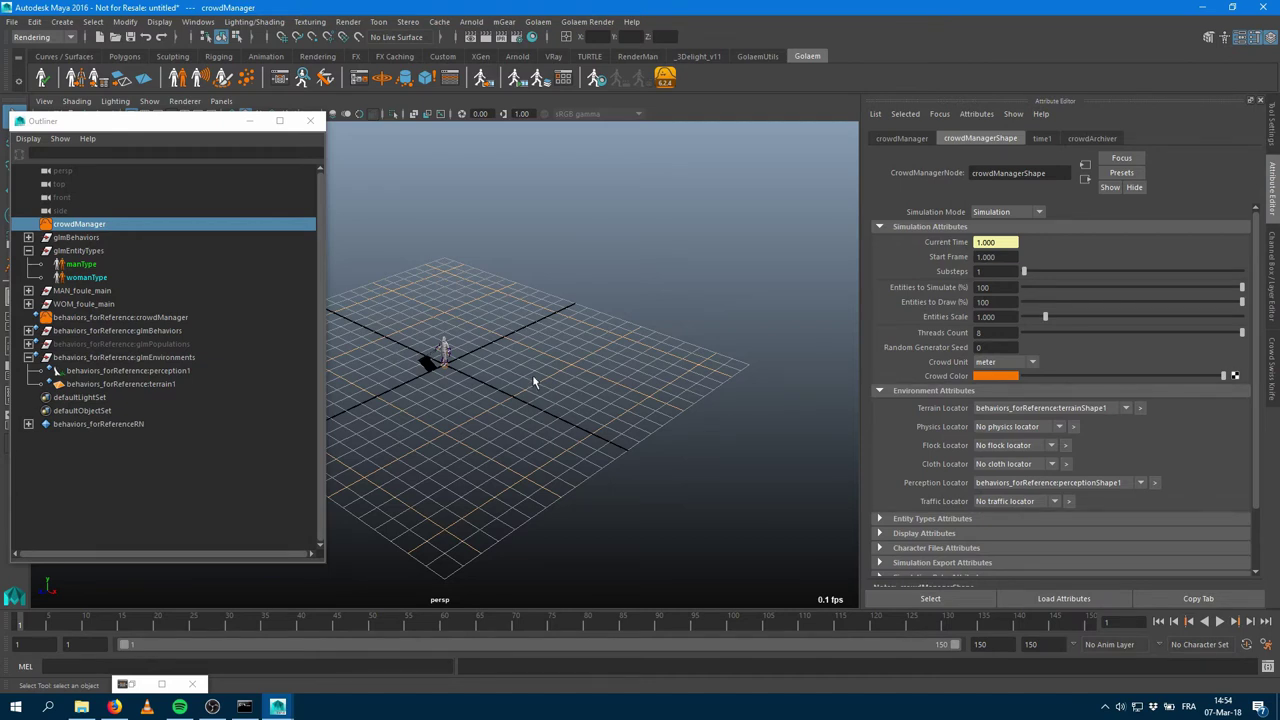
left_click(306, 118)
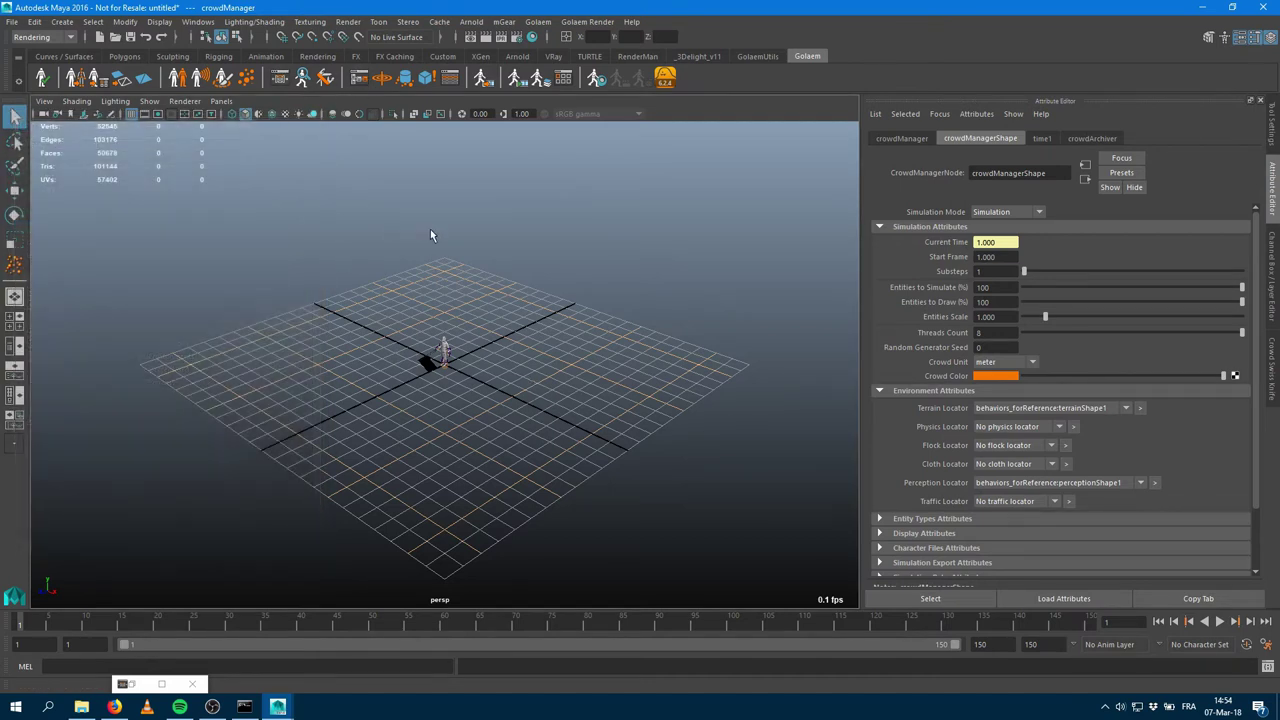
Place a population tool on the grid with 237 slots and X and Z distances of about 1.108, and create its crowd.
left_click(245, 77)
left_click(345, 398)
left_click_drag(1024, 242, 1075, 242)
left_click_drag(1024, 302, 1049, 303)
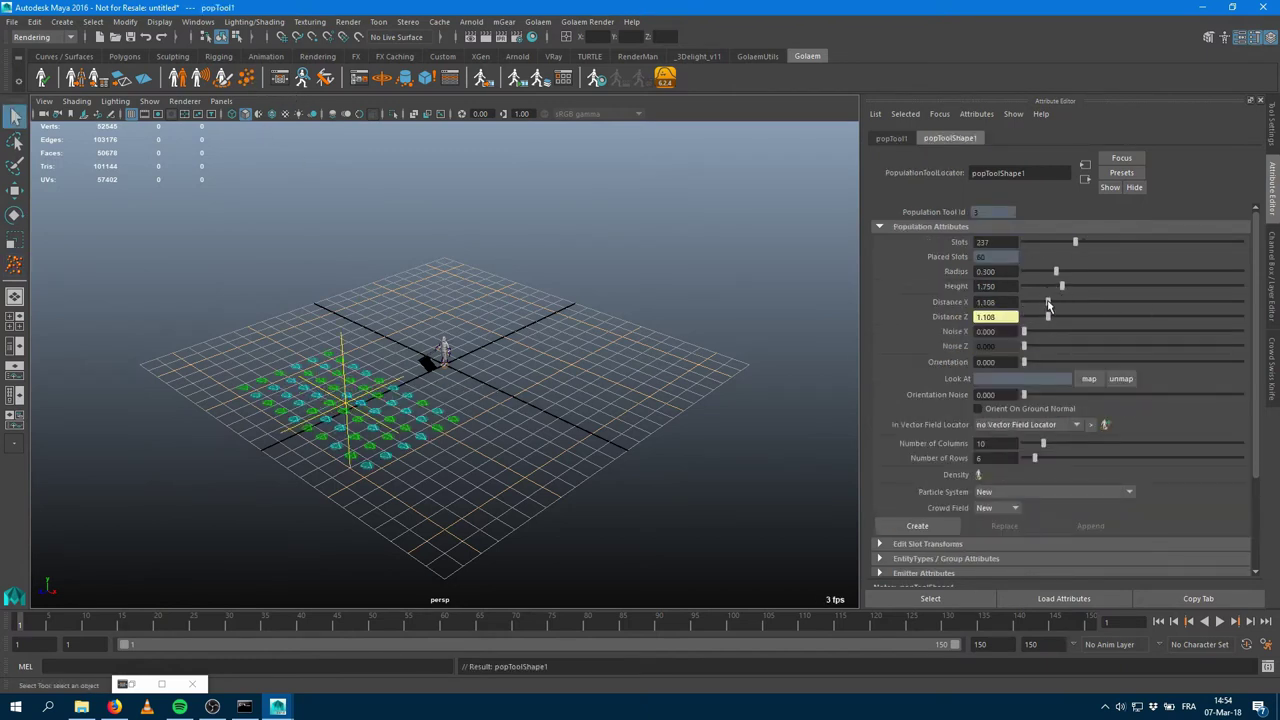
left_click(930, 527)
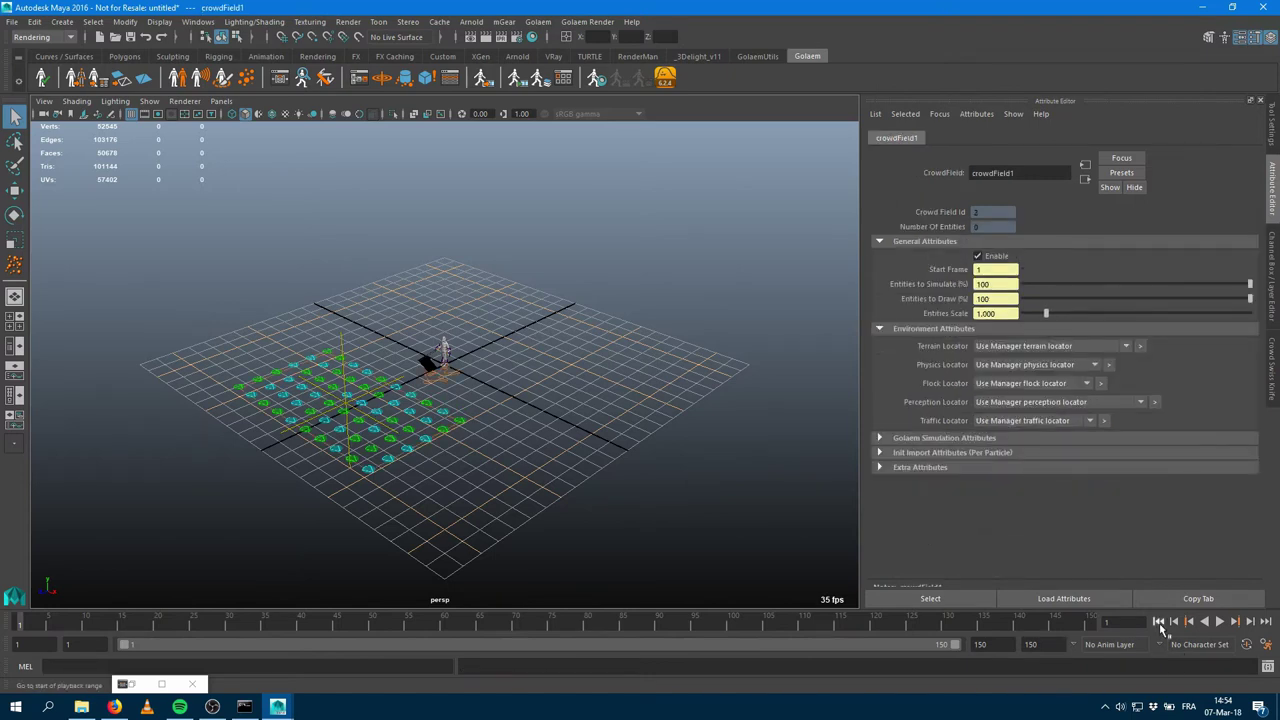
Advance the timeline to frame 3 and inspect the generated crowd of men and women.
left_click(1250, 621)
scroll(340, 383, "up", 3)
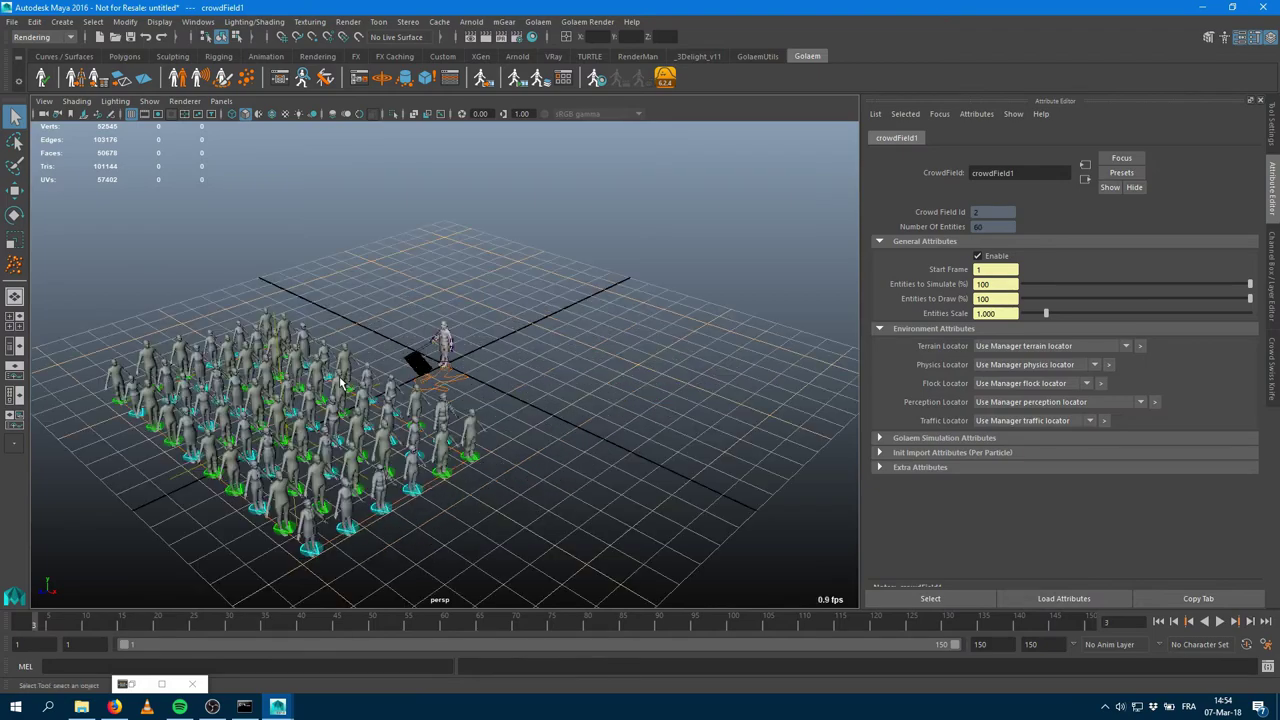
In the Behavior Editor, select womanTypeShape and set its input behavior container to behaviors_forReference:locomotionSetupShape.
left_click_drag(340, 383, 480, 380, "alt")
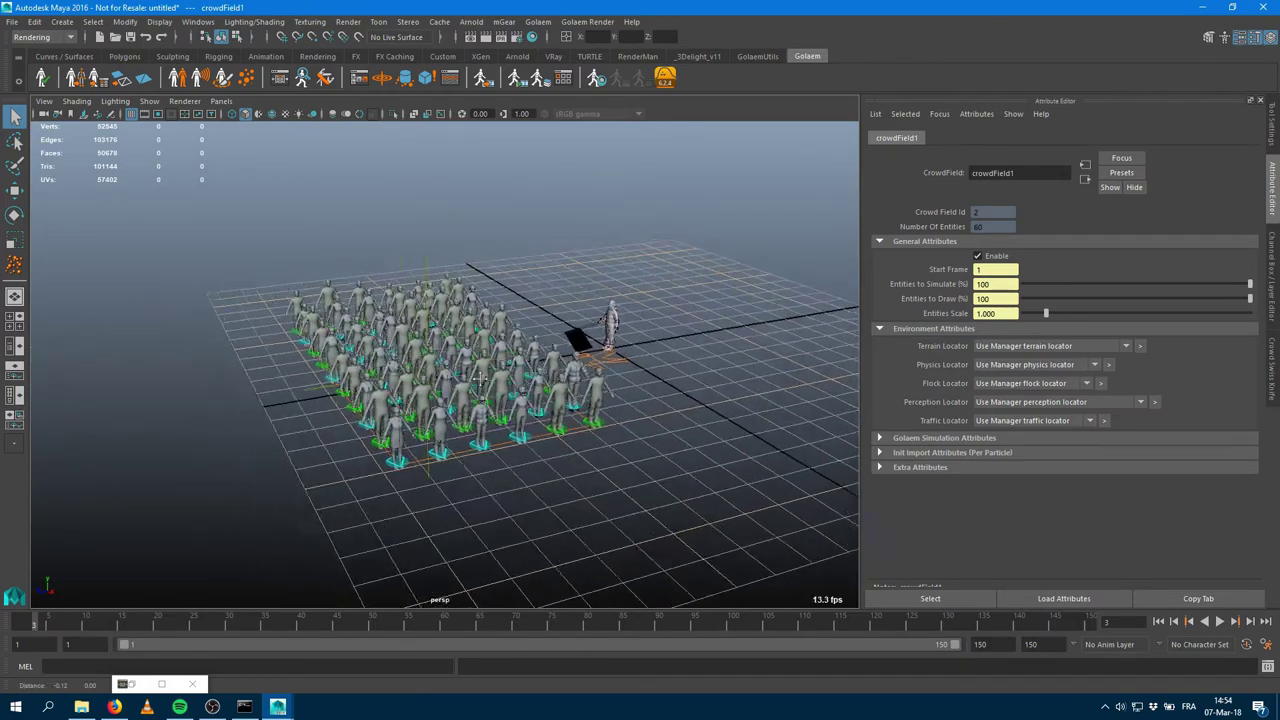
scroll(481, 378, "up", 2)
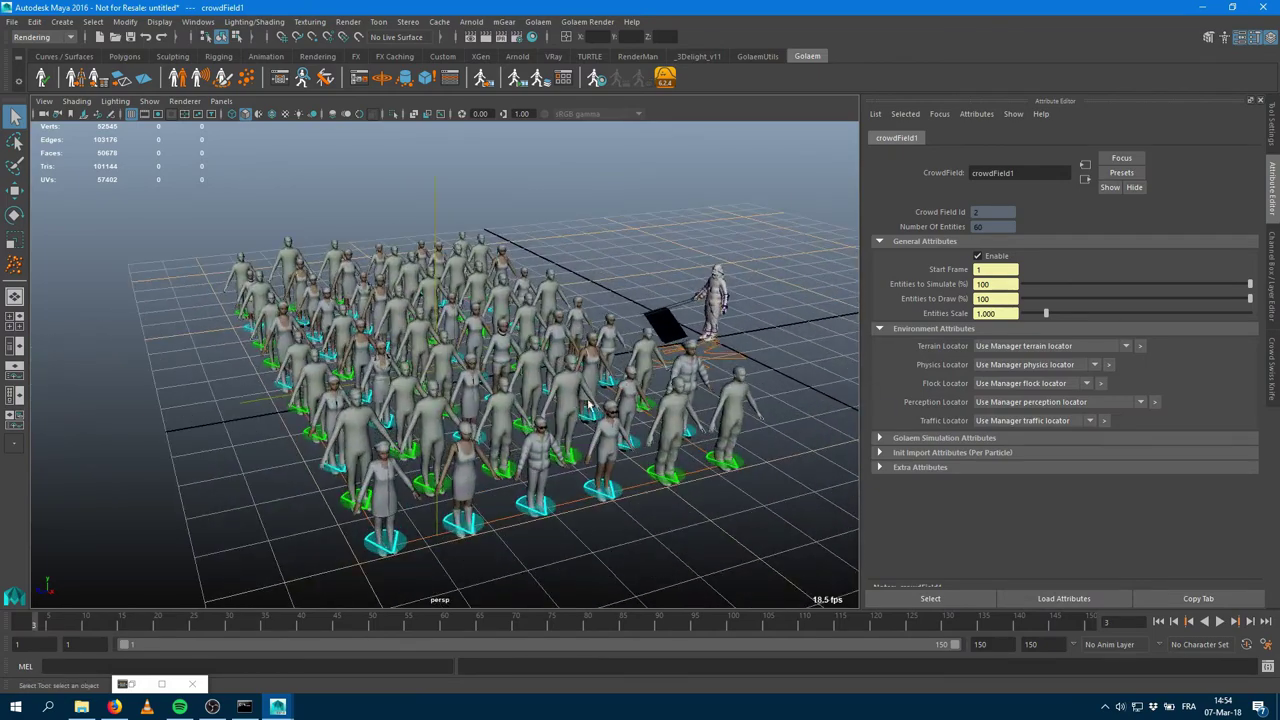
scroll(517, 360, "up", 2)
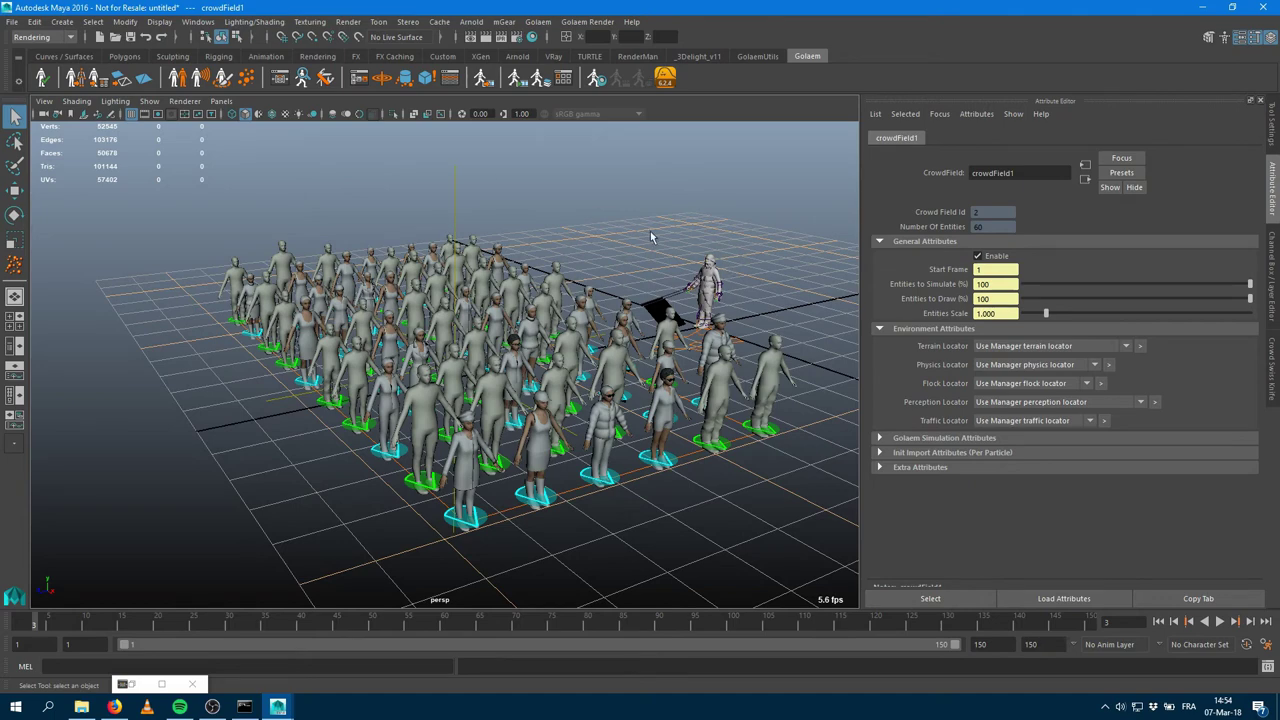
left_click(281, 79)
double_click(1017, 108)
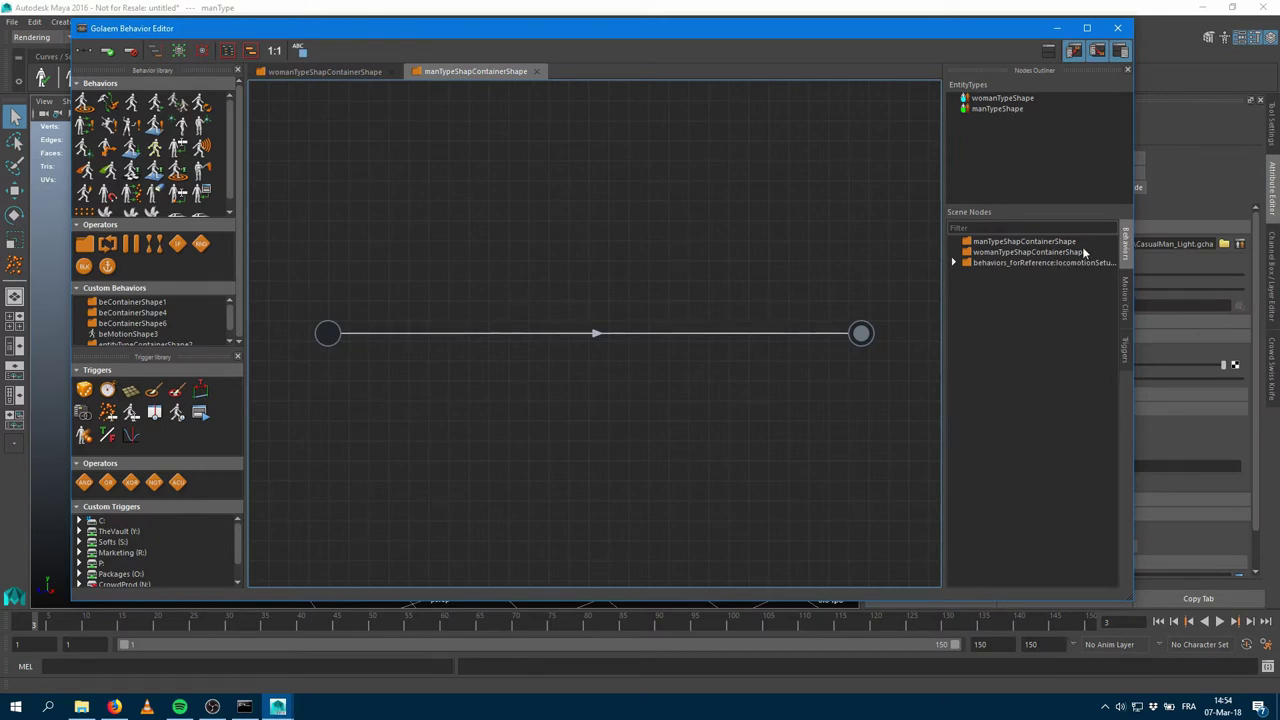
left_click(990, 98)
left_click_drag(940, 28, 506, 95)
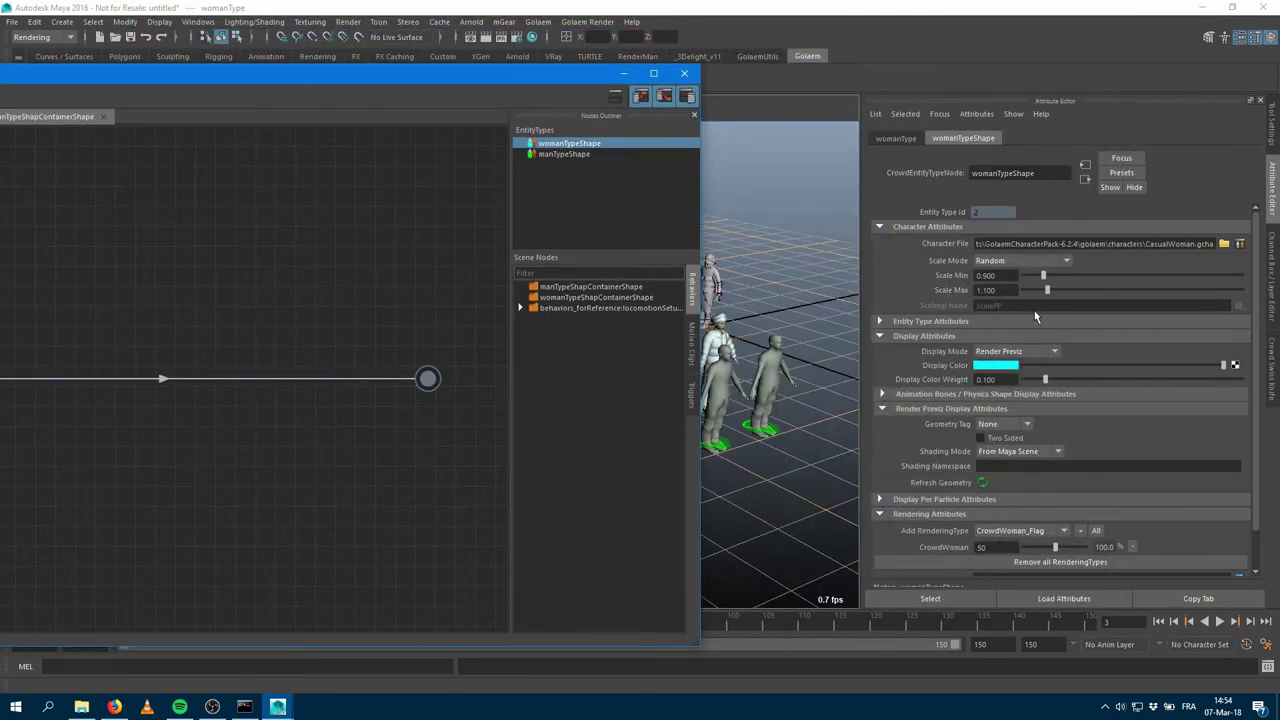
left_click(918, 321)
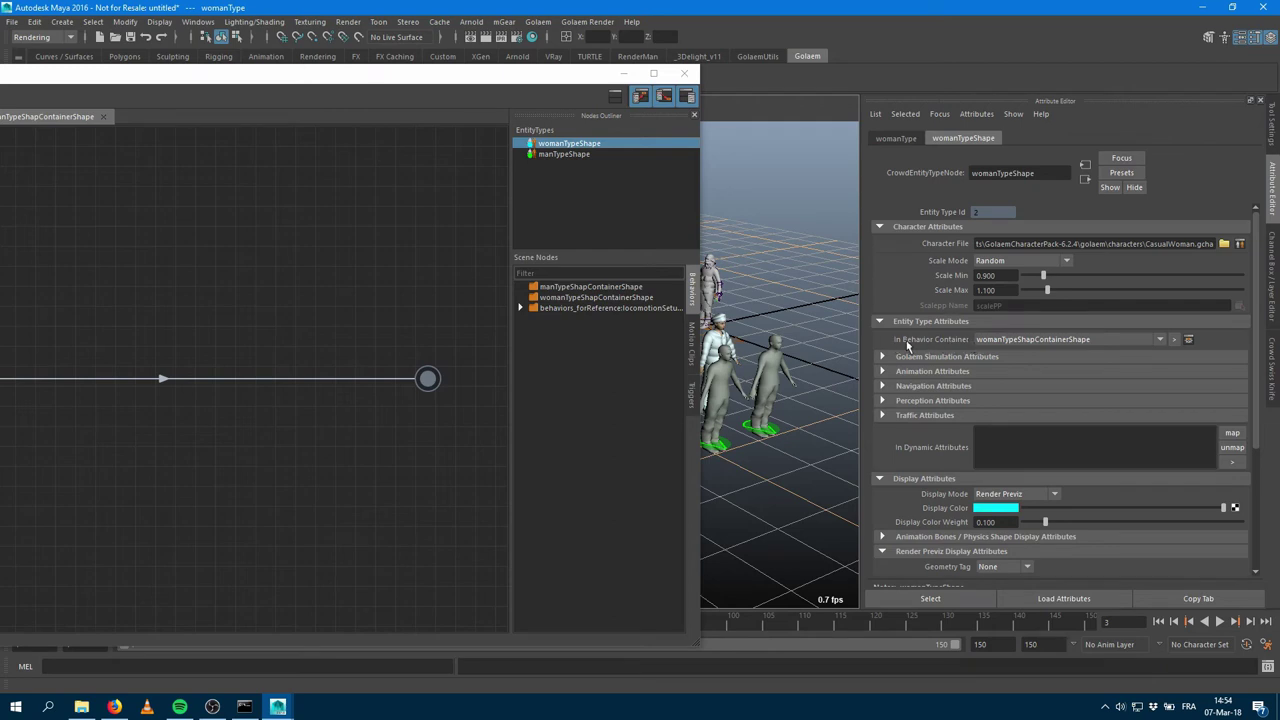
left_click(1057, 340)
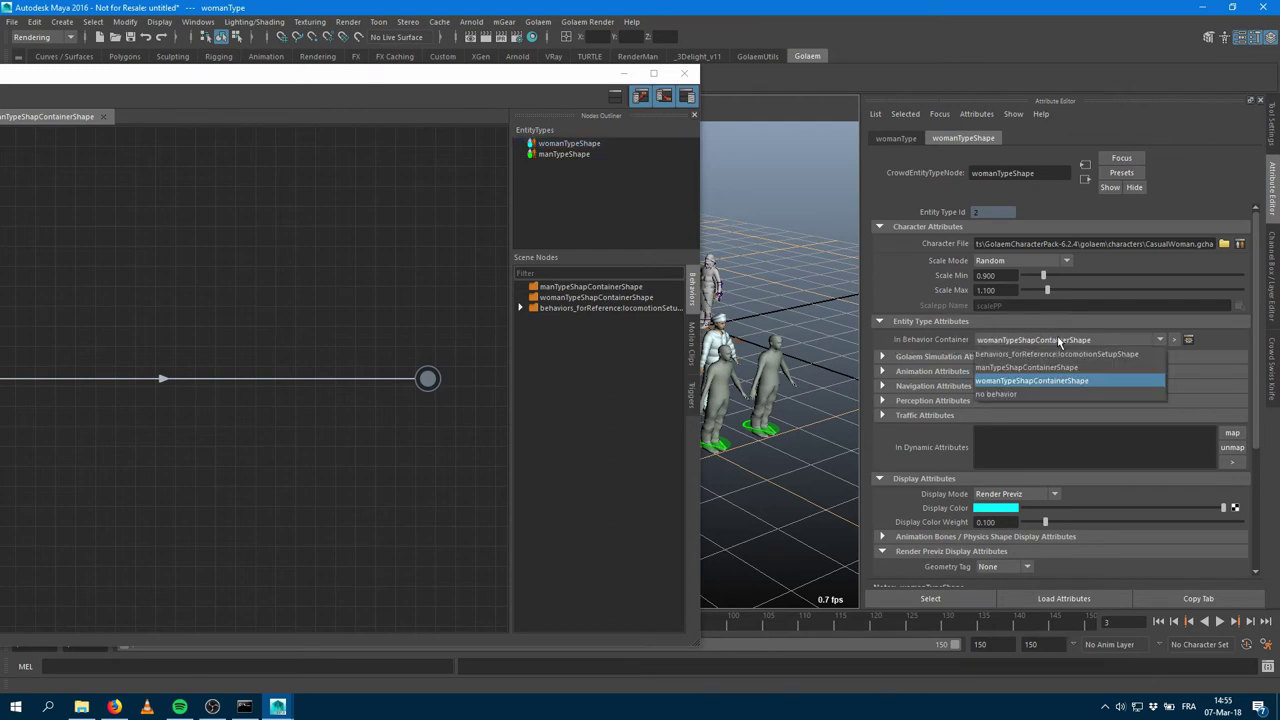
left_click(1089, 353)
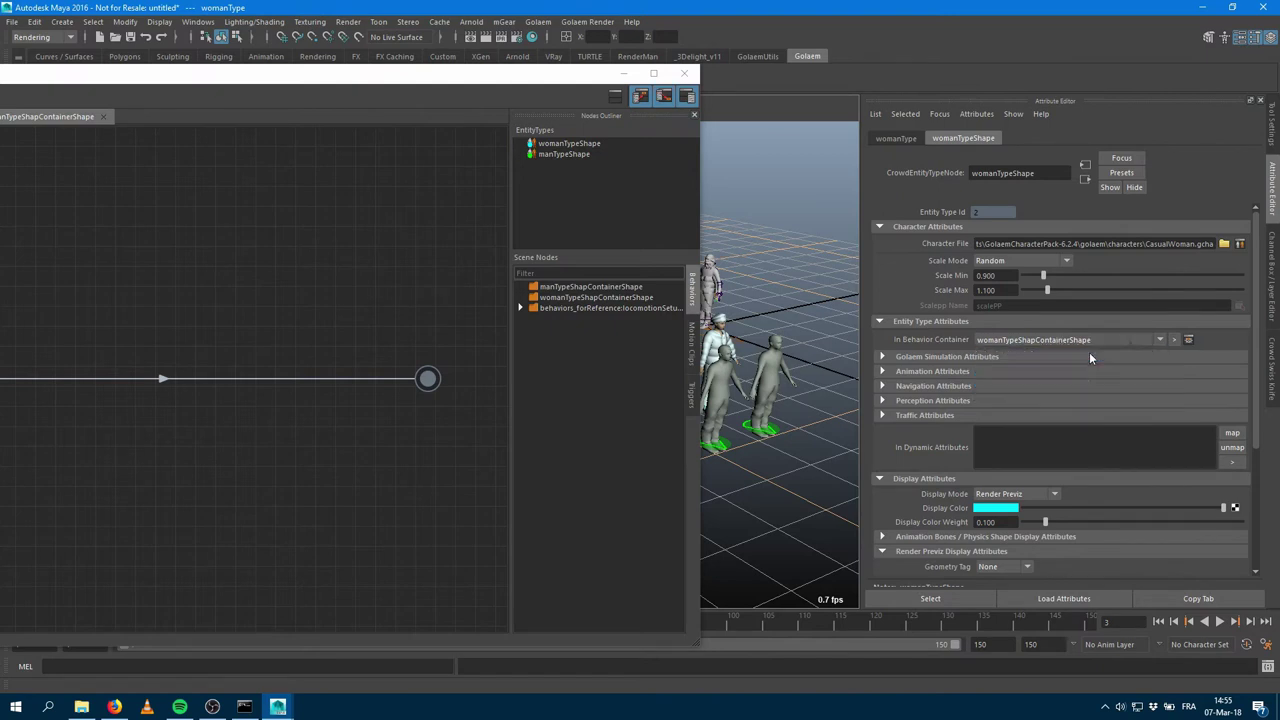
Assign behaviors_forReference:locomotionSetupShape as the input behavior container of manTypeShape.
left_click(566, 154)
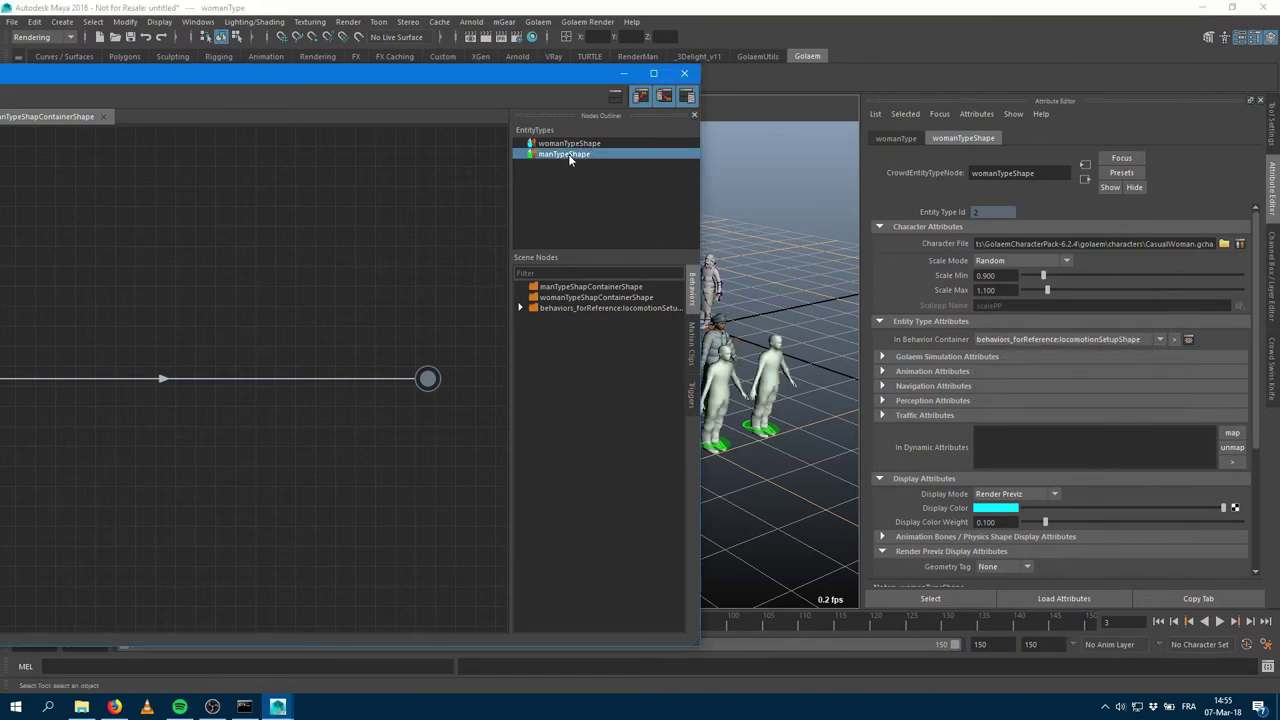
left_click(1057, 340)
left_click(1065, 355)
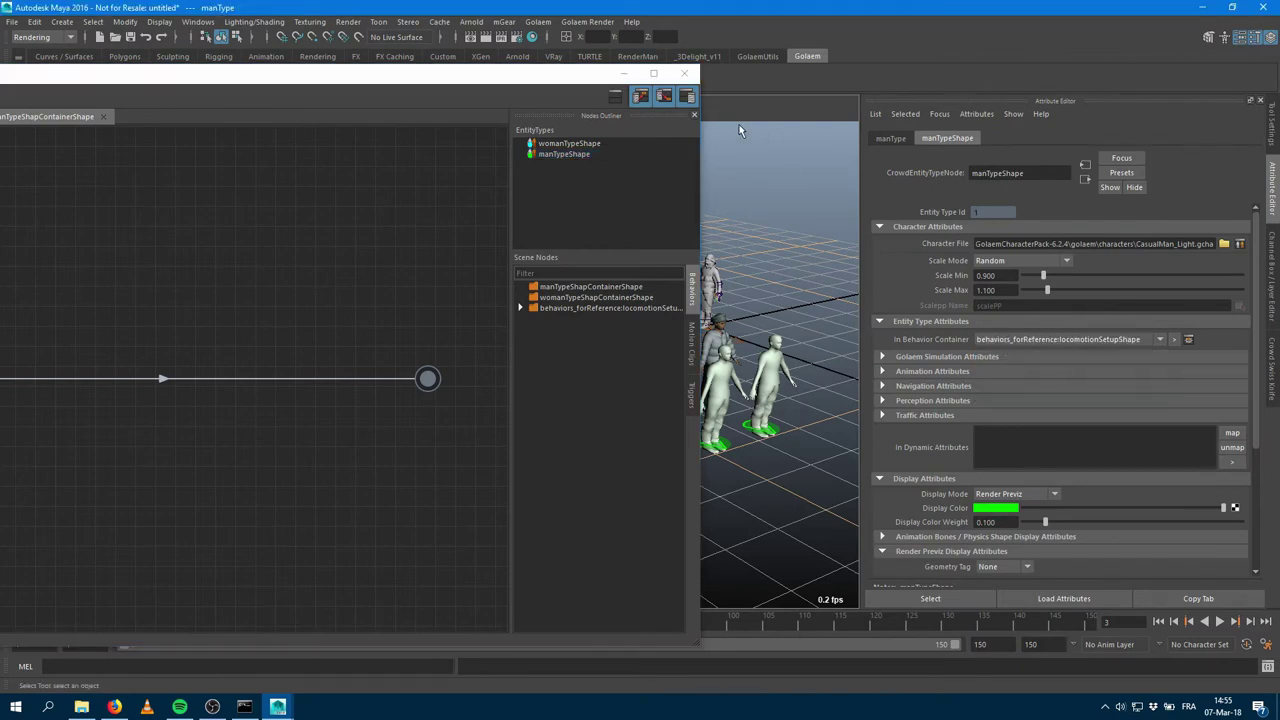
Show the locomotion setup graph shared by both entity types and close the manTypeShapContainerShape and womanTypeShapContainerShape graphs.
left_click(566, 143)
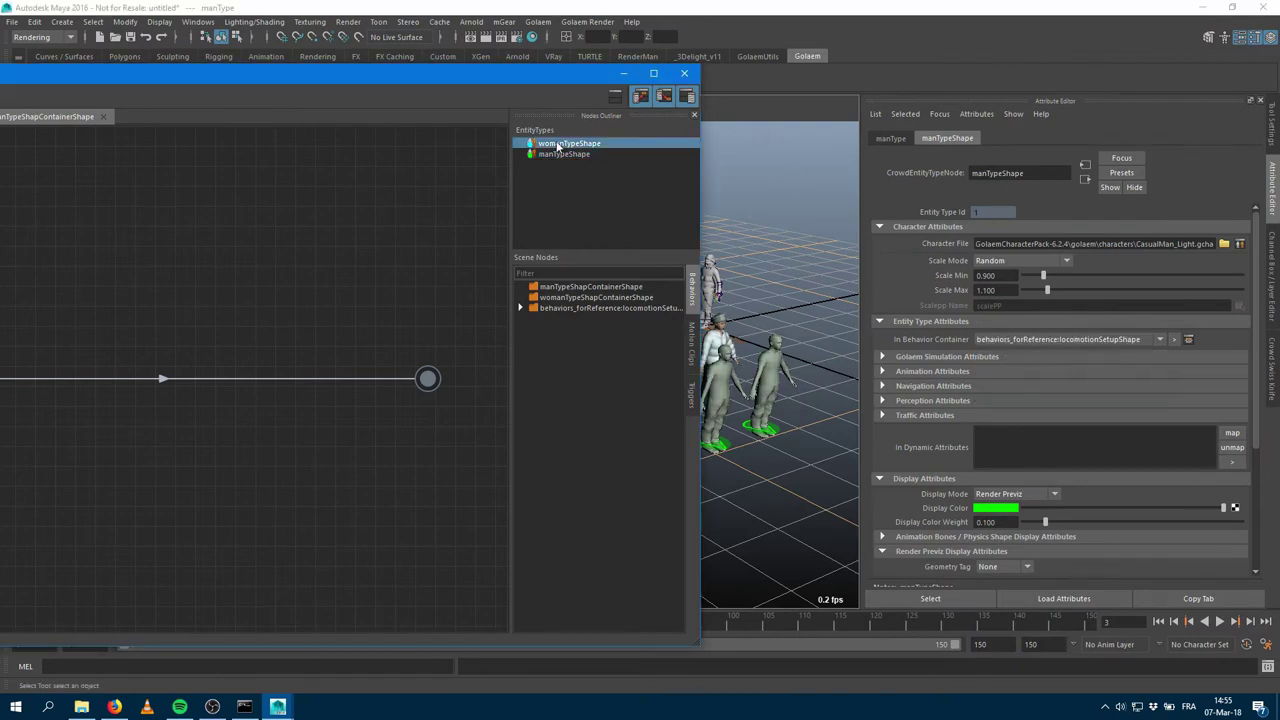
double_click(453, 71)
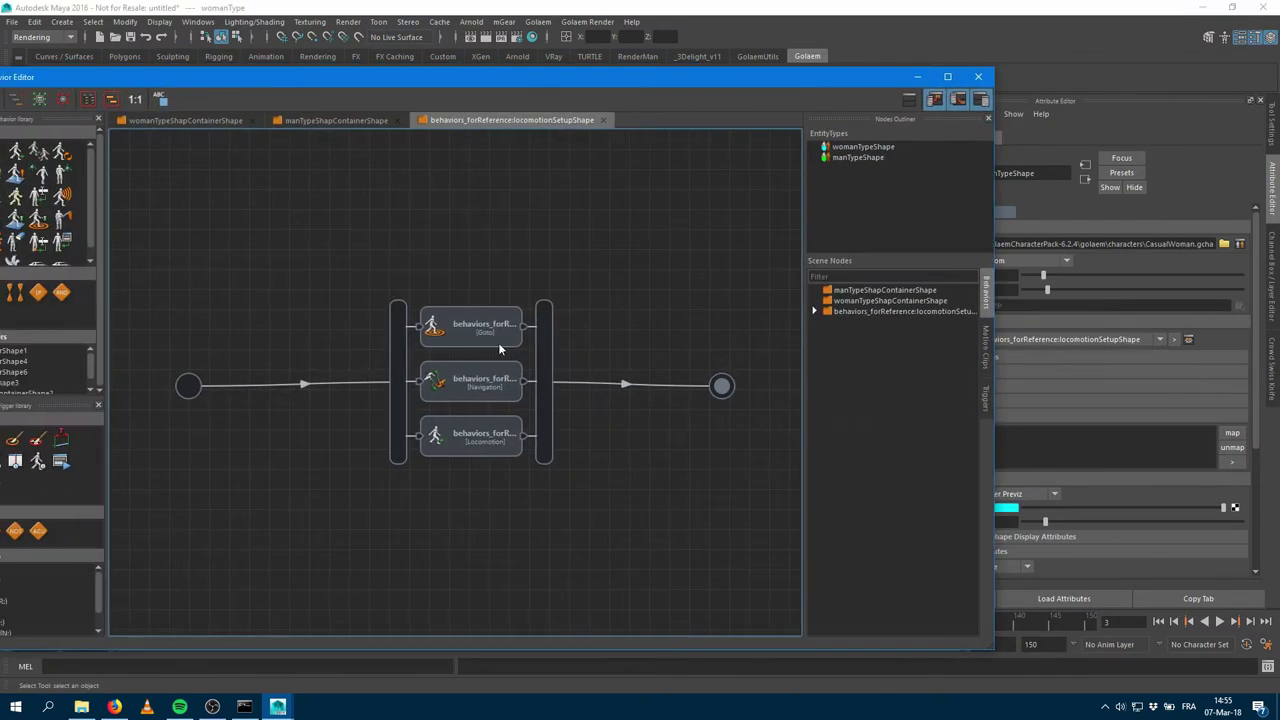
left_click(856, 158)
left_click(401, 124)
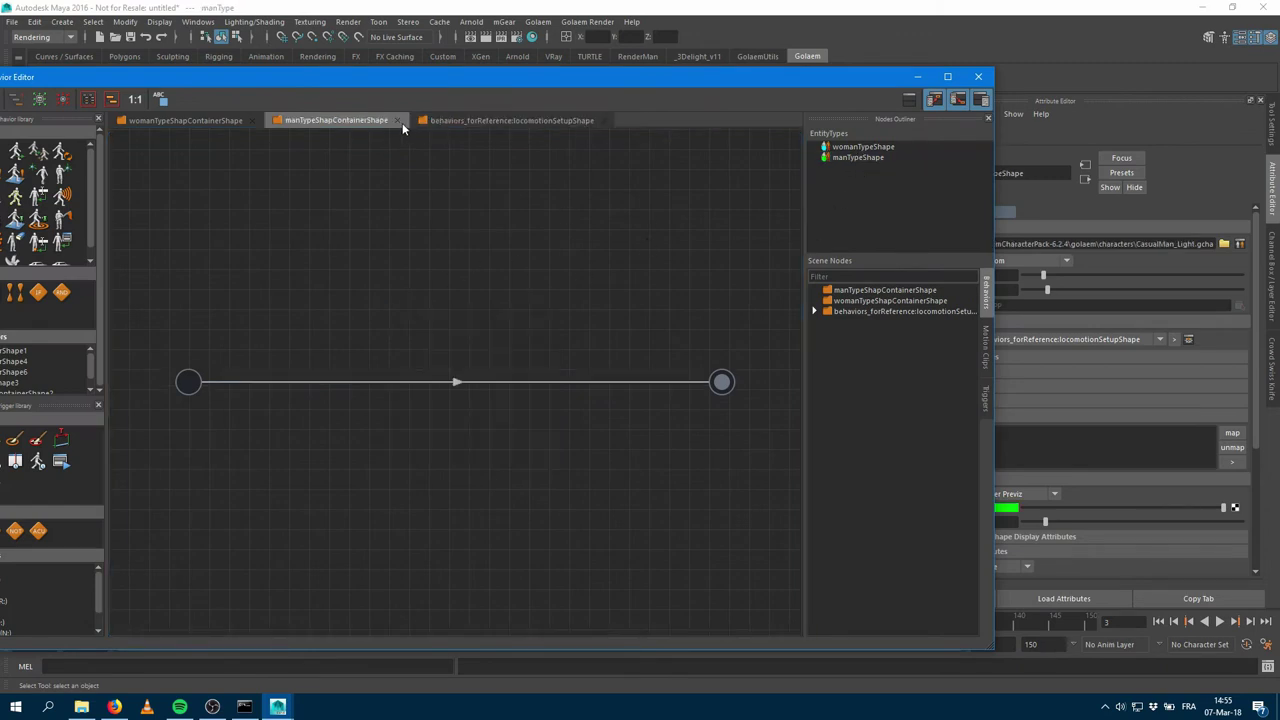
left_click(397, 121)
left_click(251, 121)
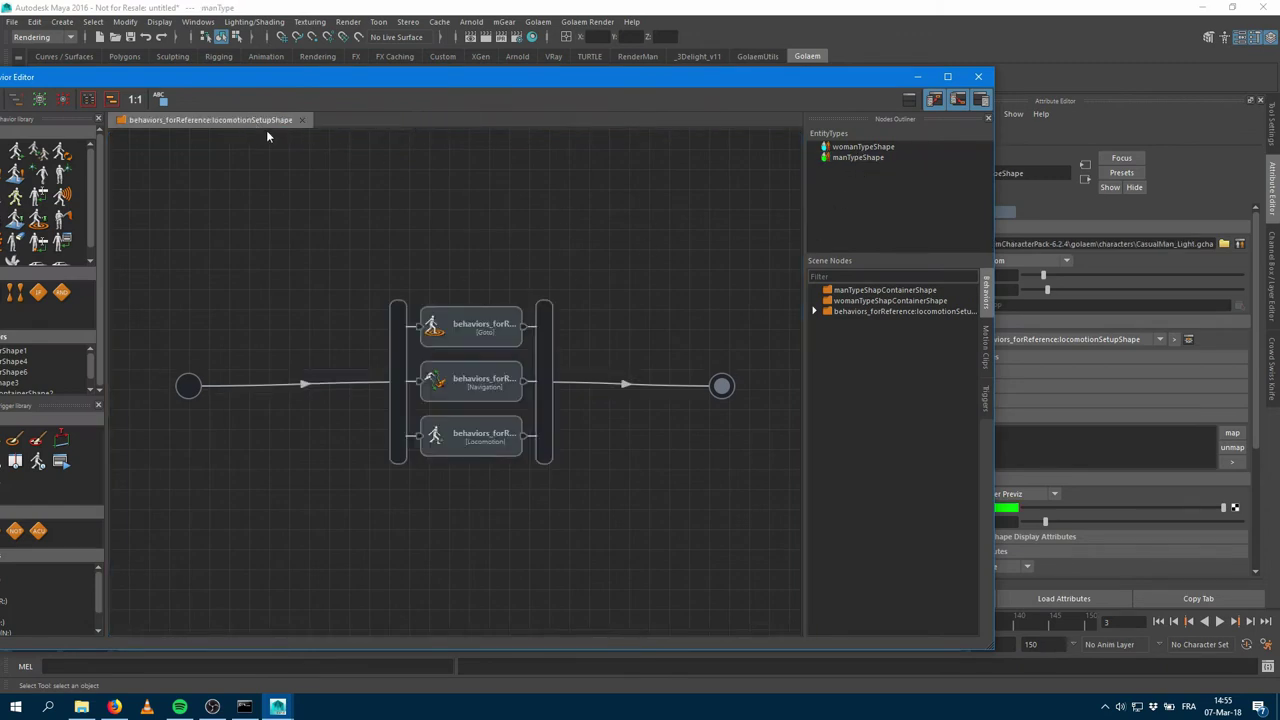
left_click(918, 78)
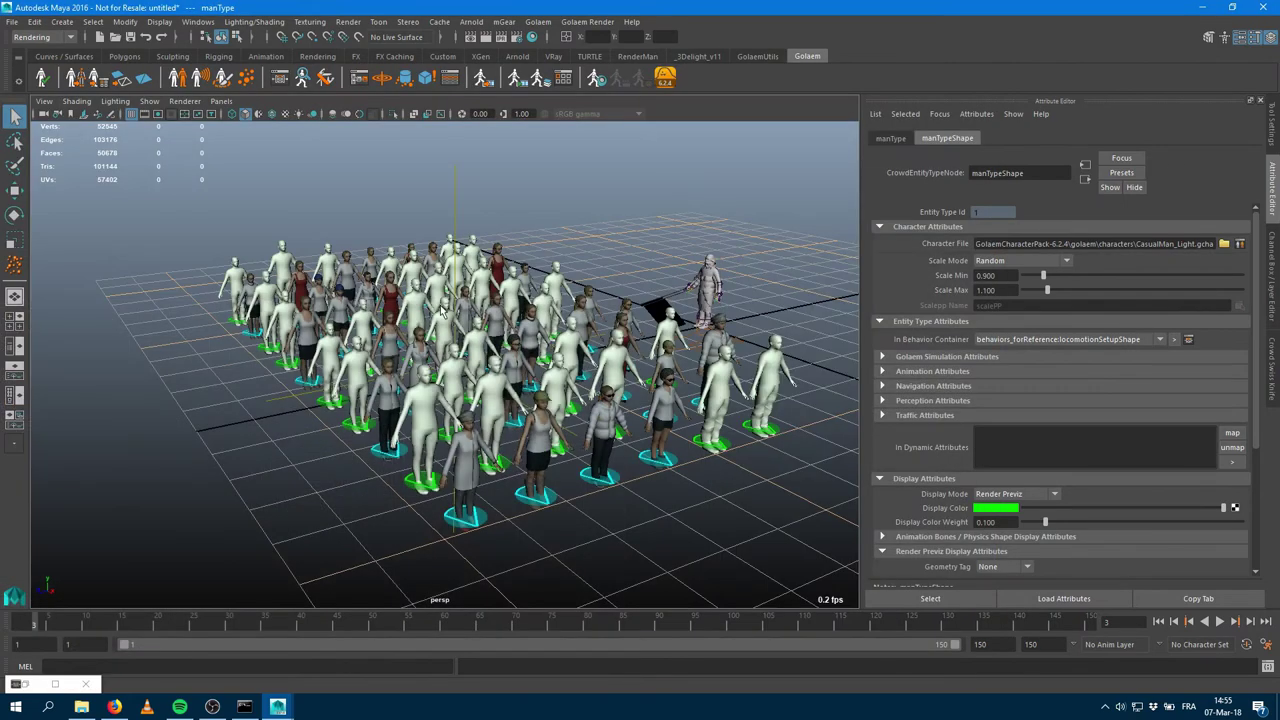
Create a target locator and move it beyond the edge of the grid, on the side opposite the crowd.
scroll(585, 422, "down", 8)
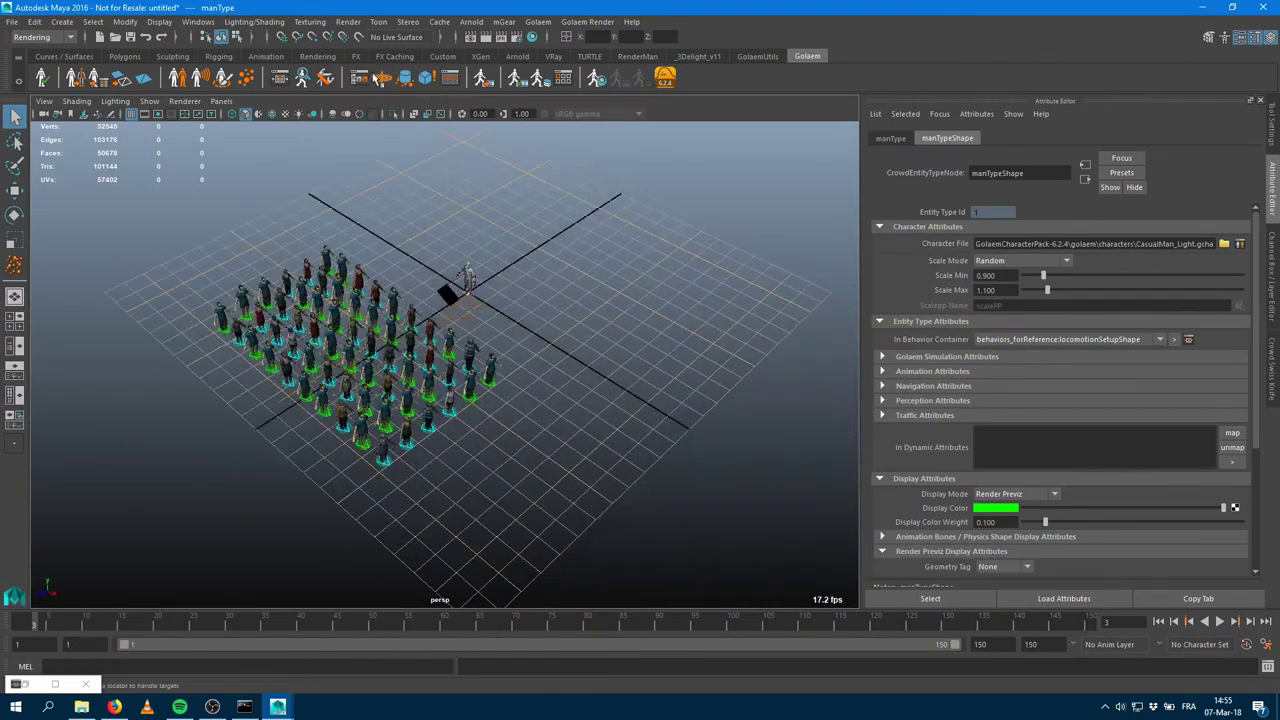
left_click(382, 80)
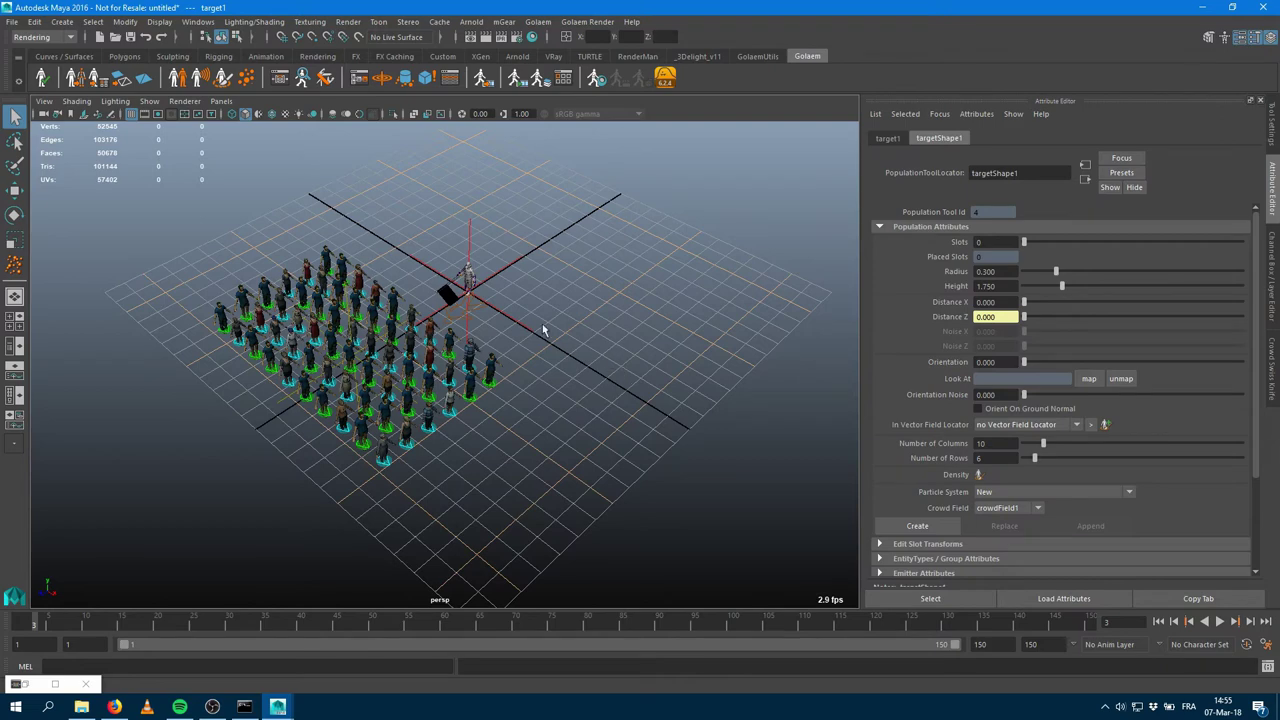
key("w")
left_click_drag(470, 290, 800, 340)
Set the target population tool of the referenced Goto behavior to the local targetShape1.
left_click(302, 78)
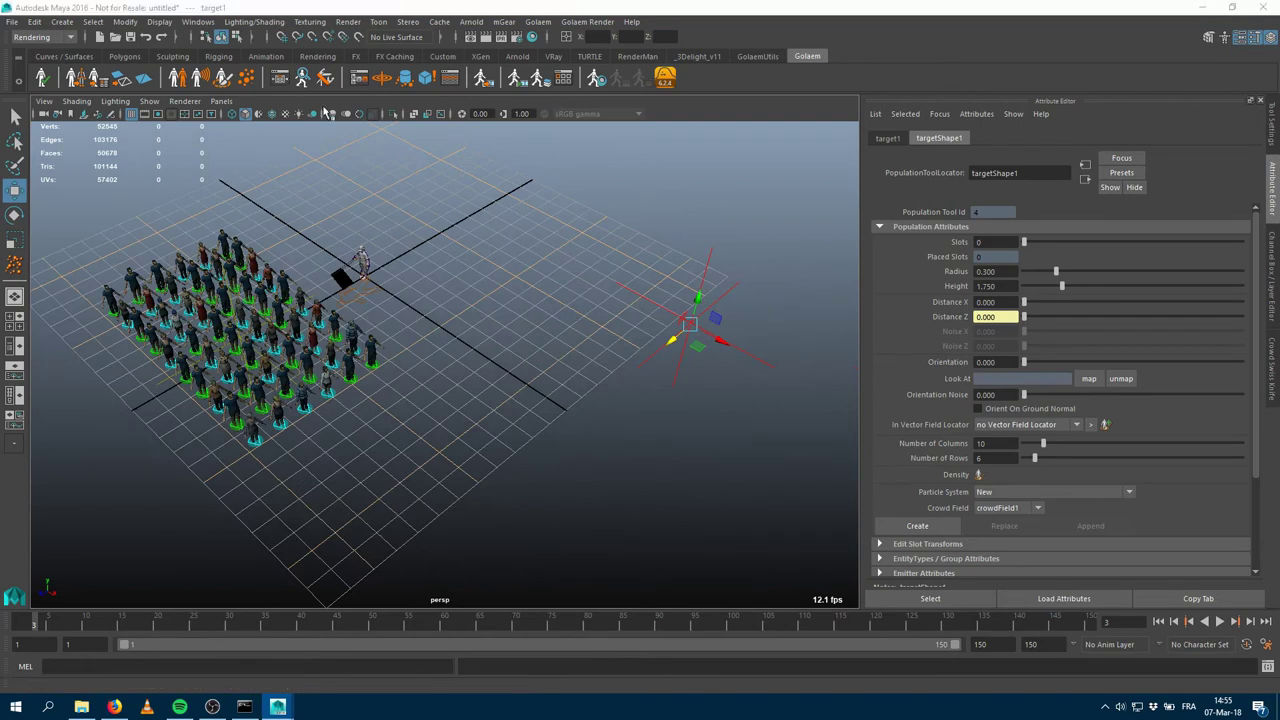
left_click(474, 345)
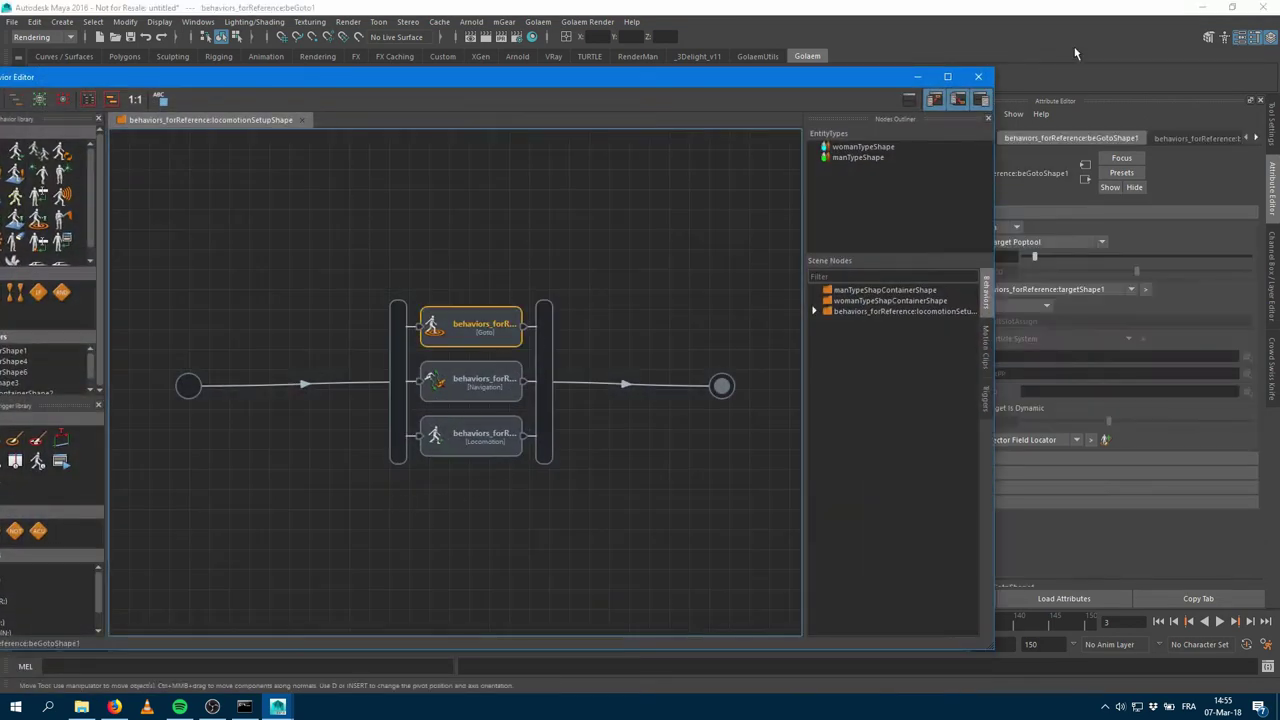
left_click(917, 76)
left_click(1066, 289)
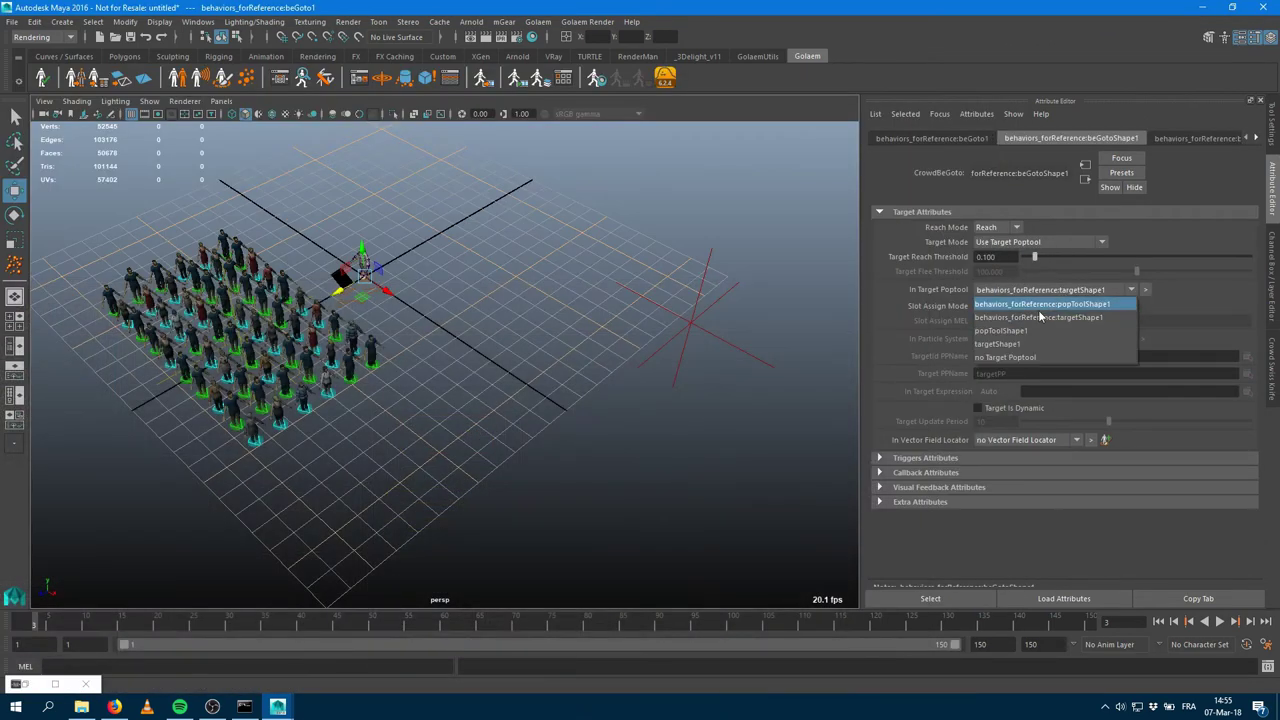
left_click(1025, 347)
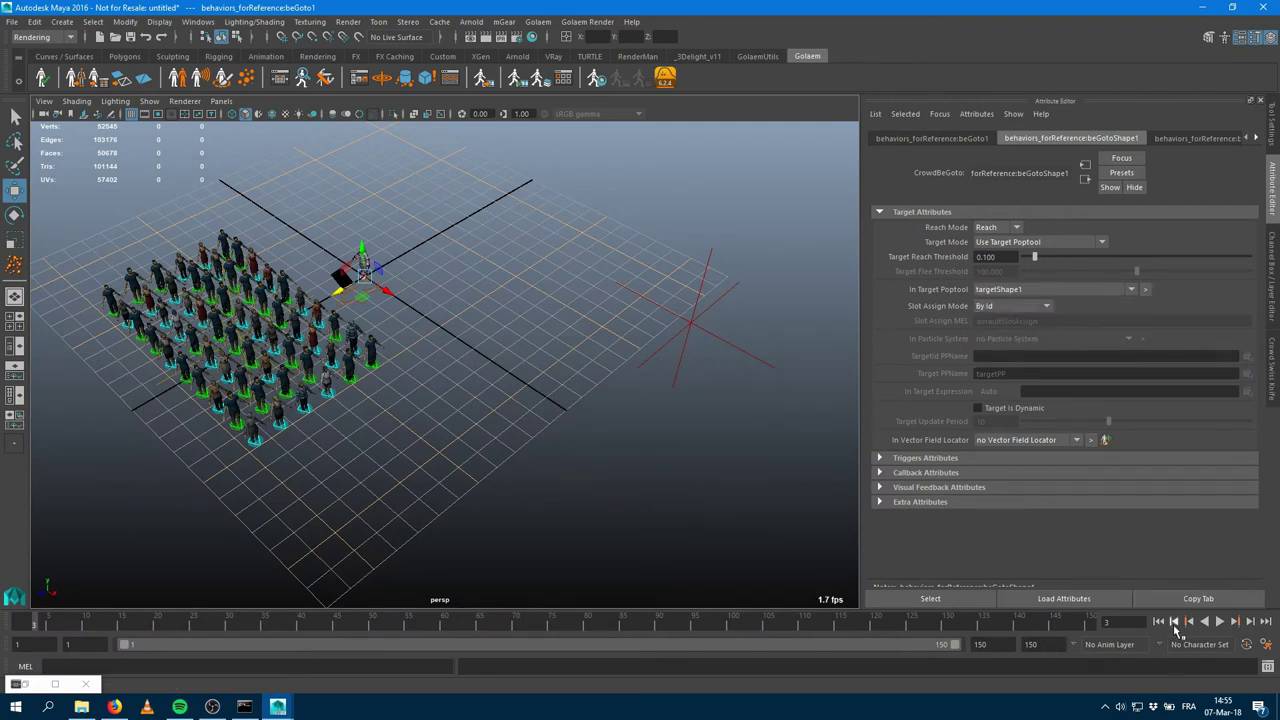
Rewind and play the simulation to check the crowd moving towards the target, stopping at frame 46.
left_click(1158, 621)
left_click(1219, 621)
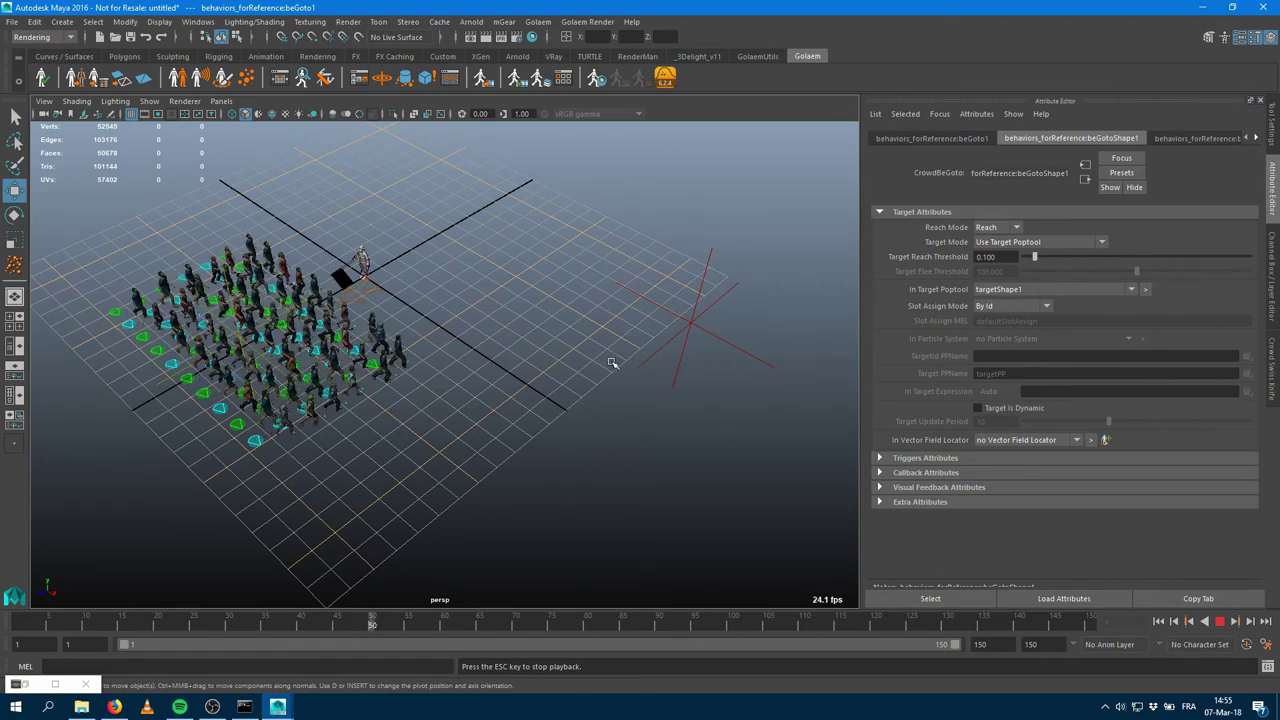
left_click_drag(517, 394, 471, 429, "alt")
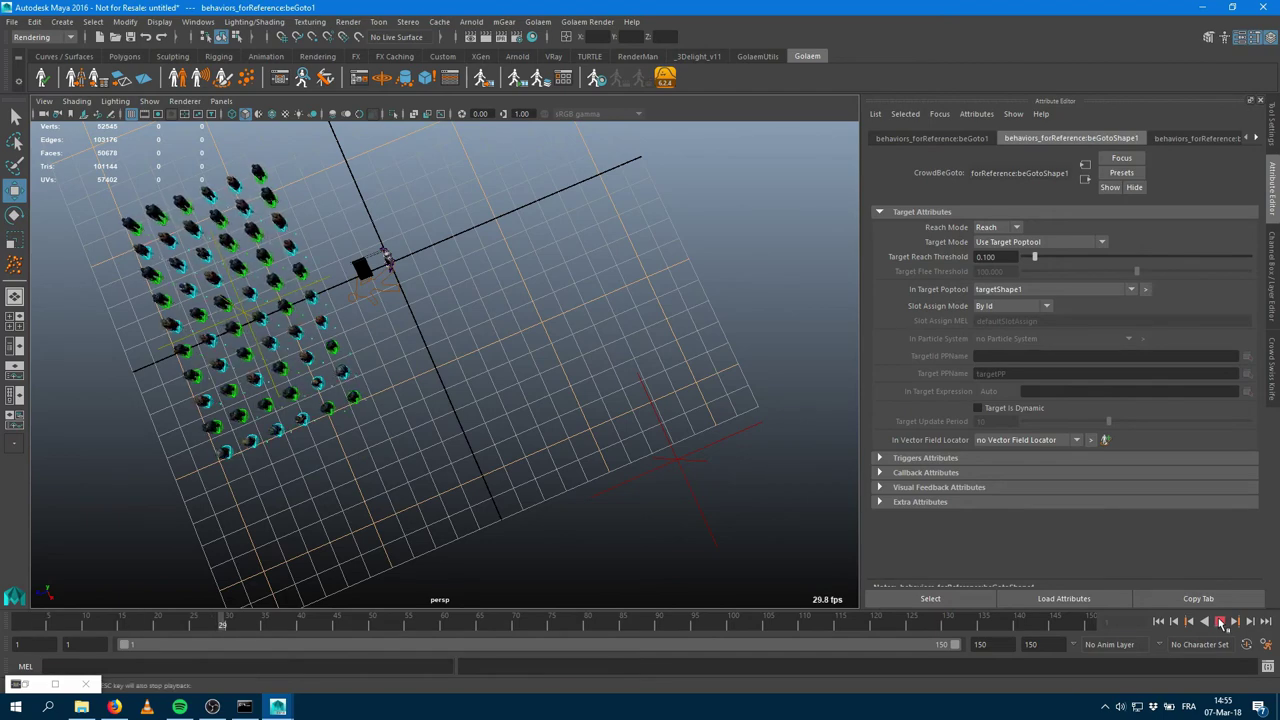
left_click(1221, 624)
left_click_drag(725, 445, 613, 369, "alt")
mouse_move(613, 369)
right_mouse_down("alt")
mouse_move(534, 357)
mouse_move(612, 374)
right_mouse_up("alt")
Delete the local glmBehaviors and glmPopulations groups from the scene, keeping the entity types and the references.
key("shift+o")
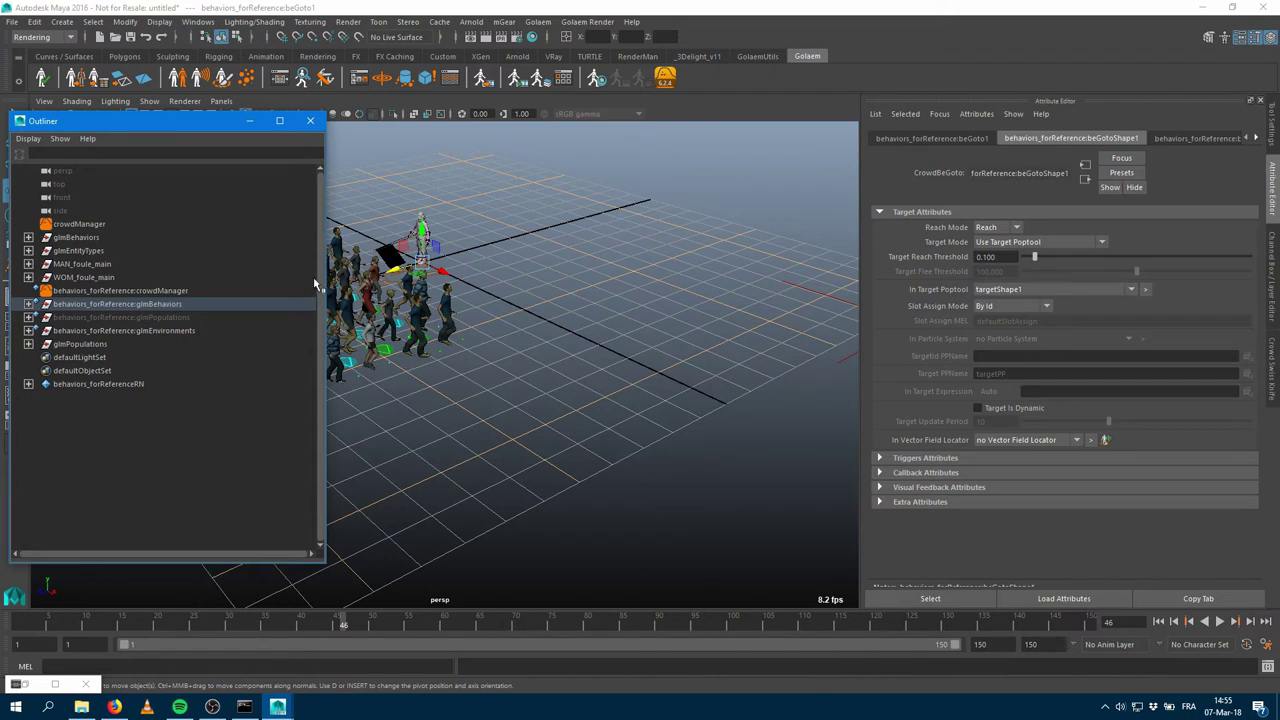
left_click(29, 238)
left_click(74, 239)
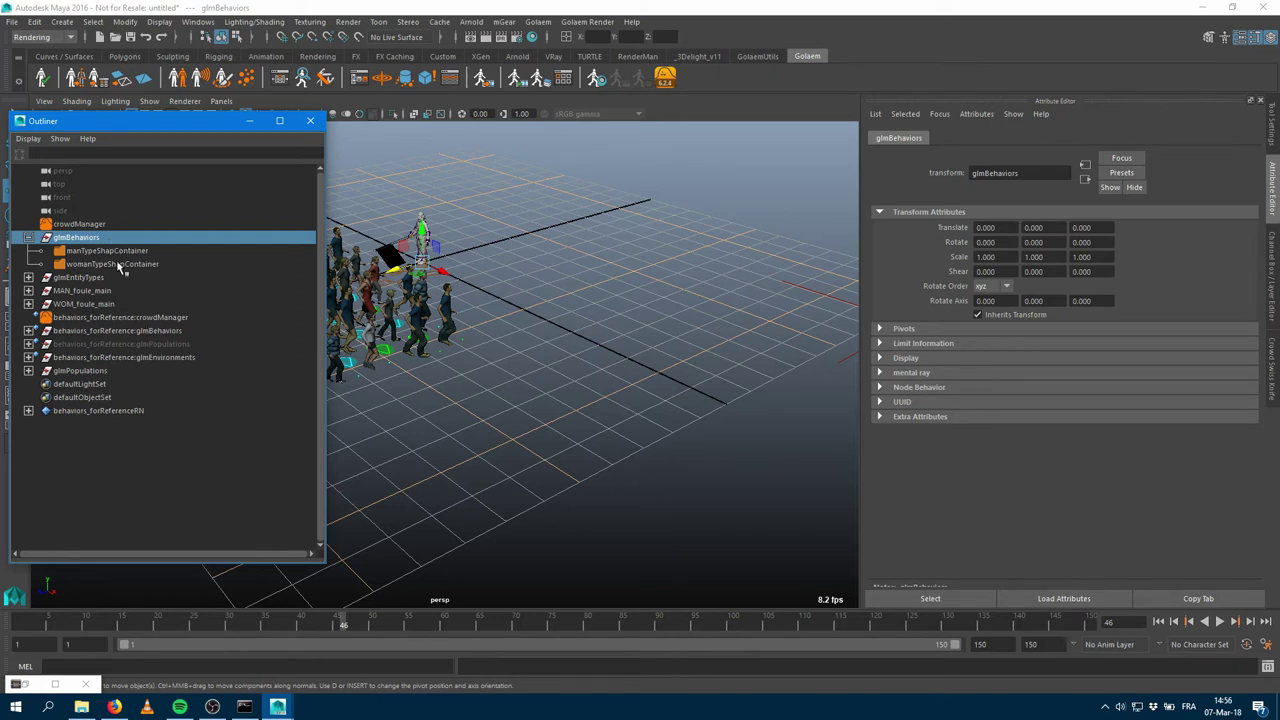
key("Delete")
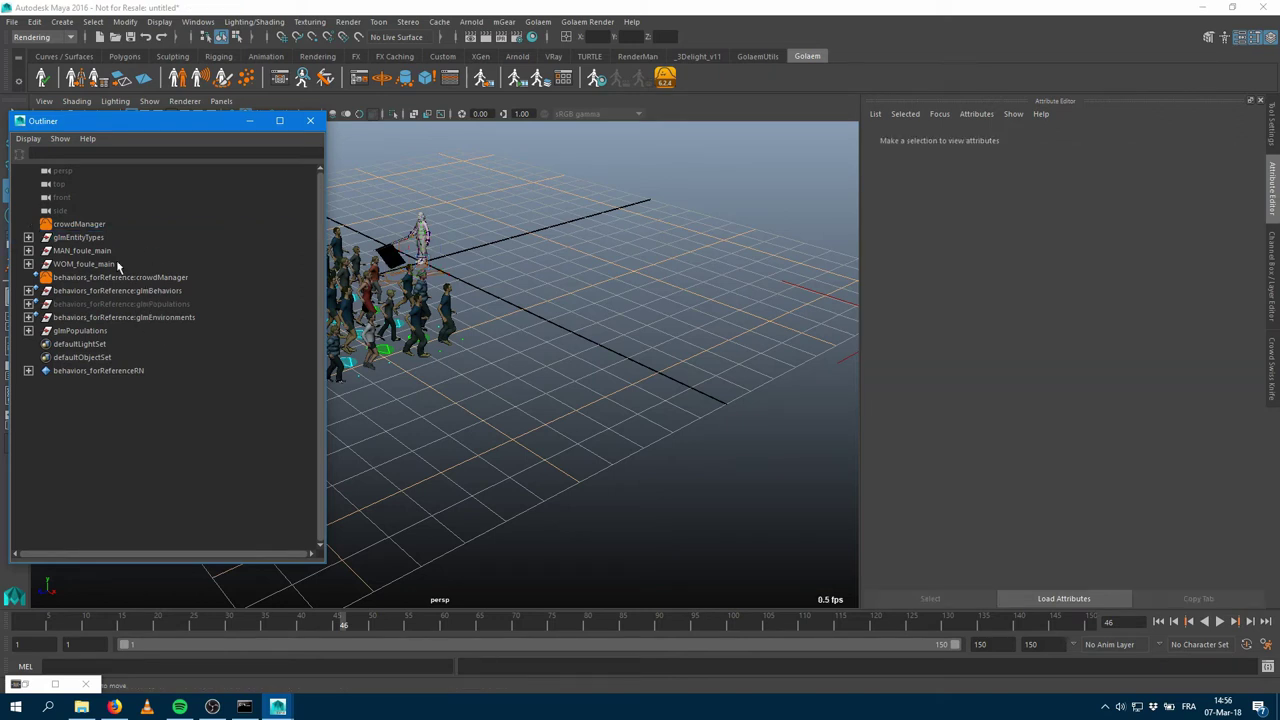
left_click(79, 331)
key("Delete")
left_click(249, 121)
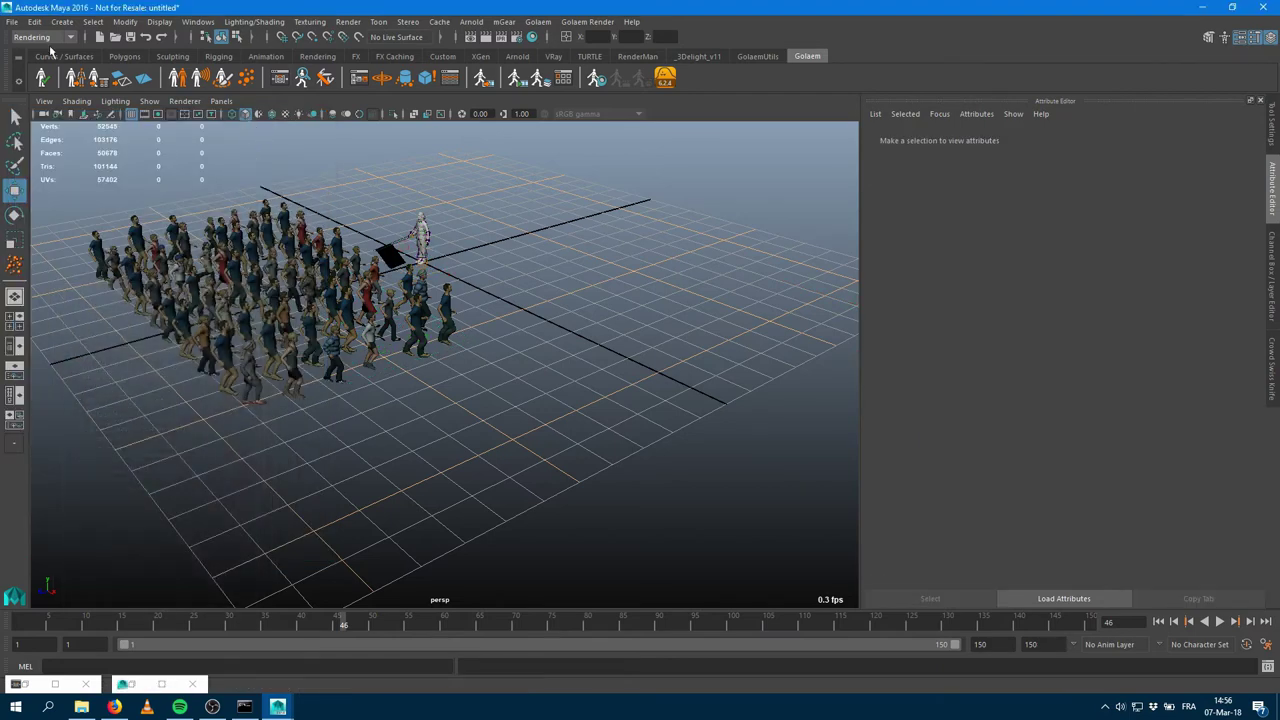
Save the scene as 00-types-forReference.ma in the project's scenes folder, overwriting the existing file.
key("ctrl+shift+s")
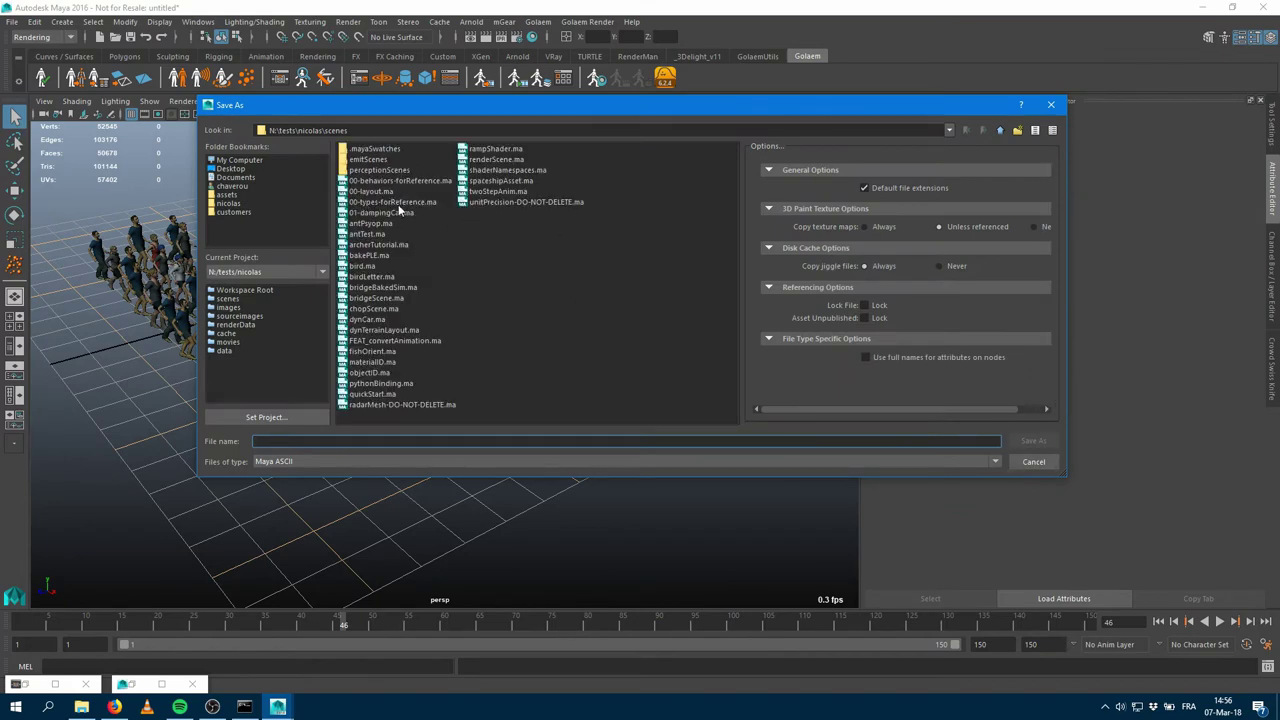
double_click(399, 202)
left_click(610, 310)
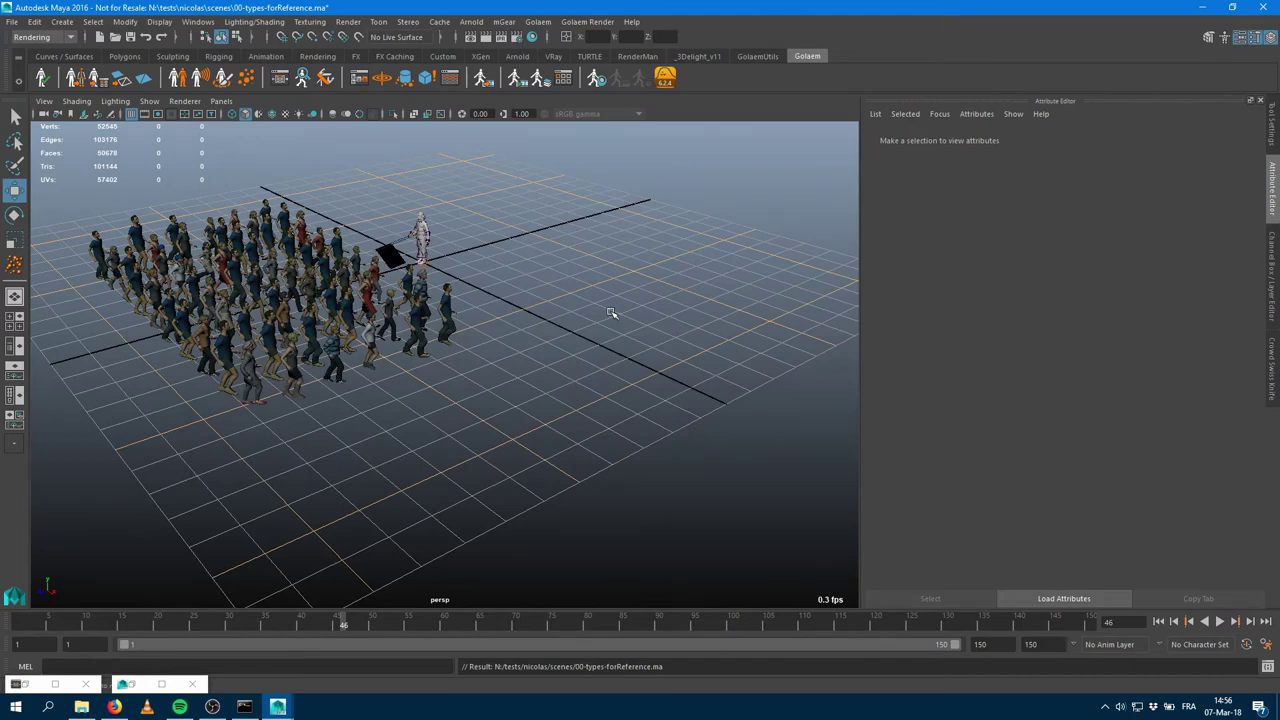
Open the scene 00-layout.ma from the project's scenes folder.
left_click(12, 21)
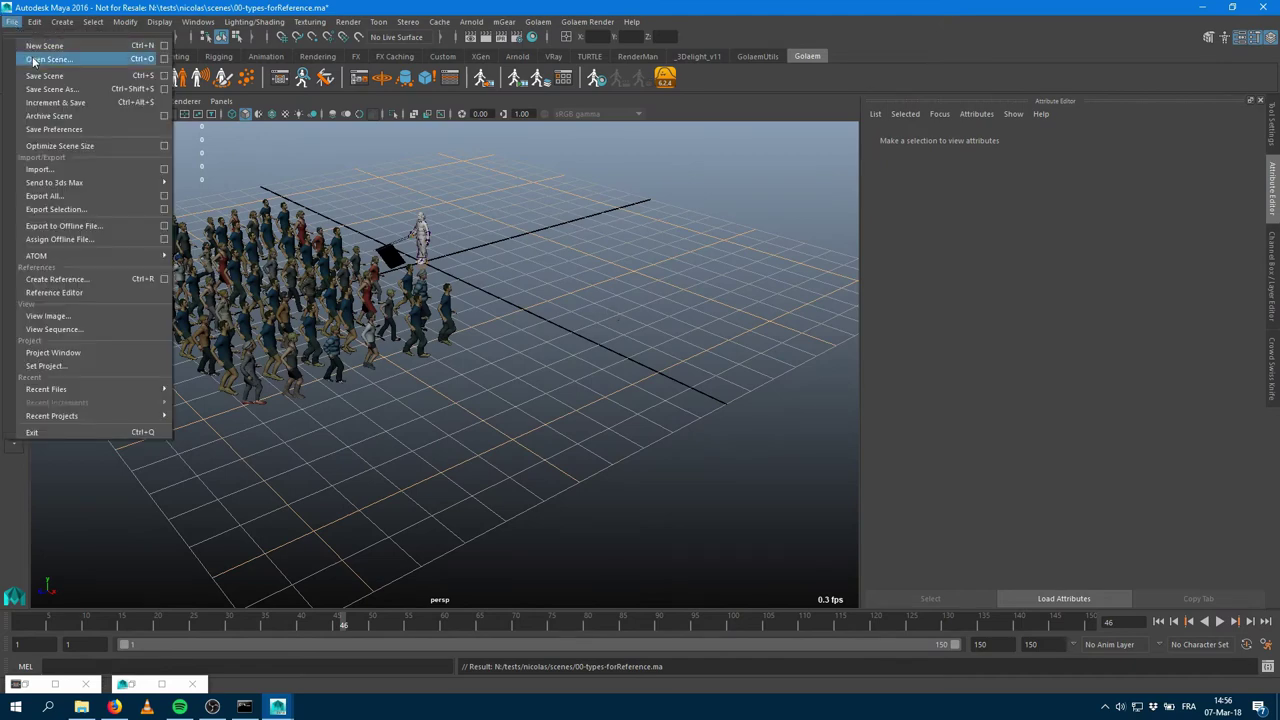
left_click(88, 80)
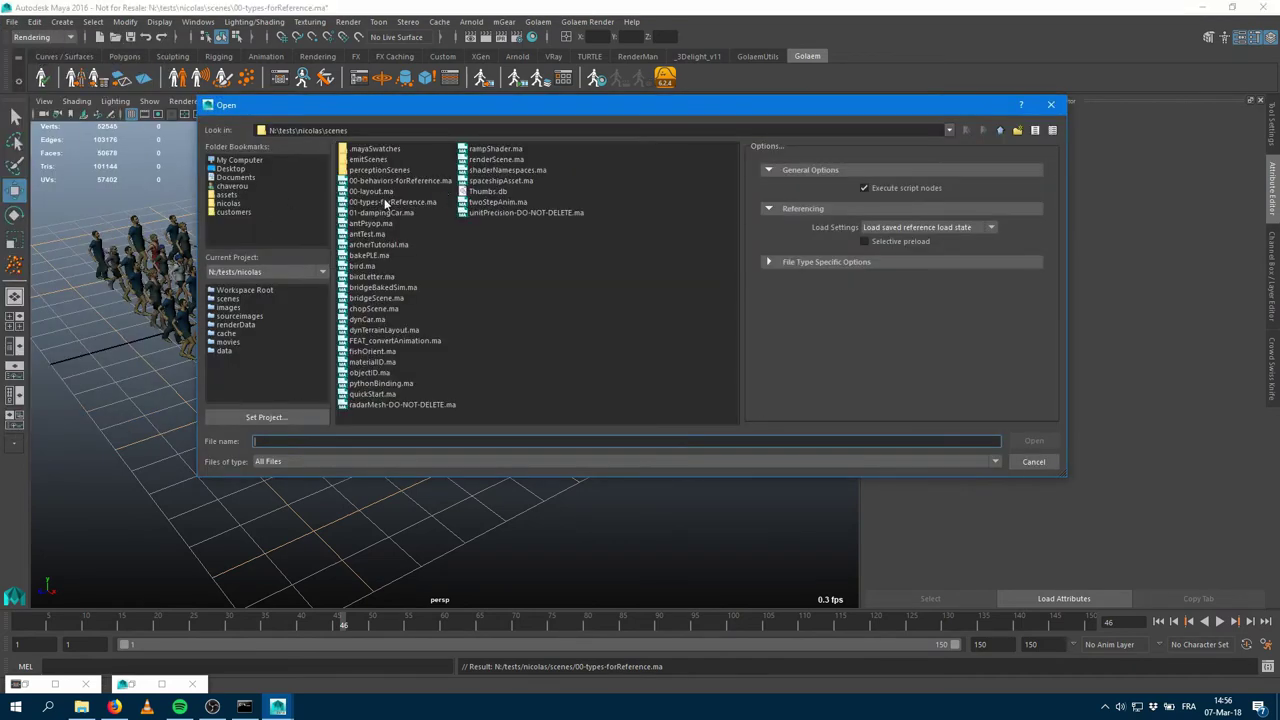
double_click(384, 192)
left_click(596, 357)
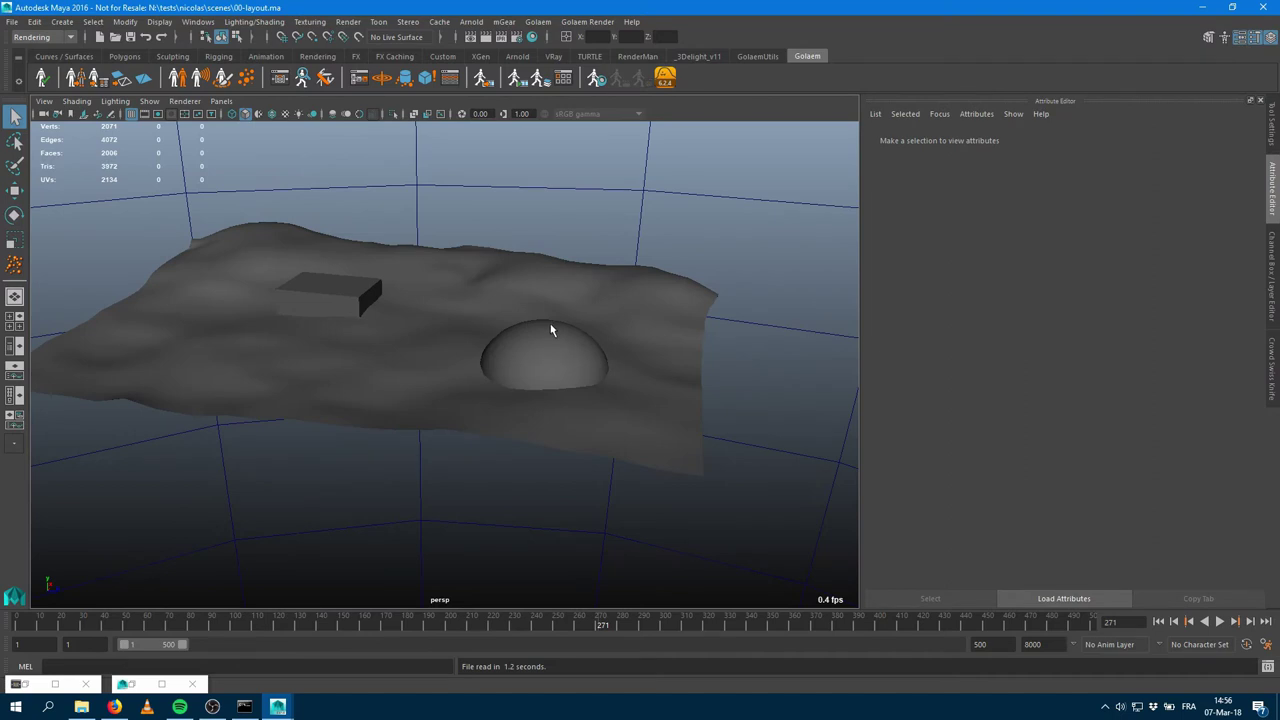
Generate a voxel NavMesh from the Layout group with the existing parameters and save it as layout.gse, replacing the existing file.
left_click_drag(554, 331, 460, 371, "alt")
right_click_drag(460, 371, 557, 387, "alt")
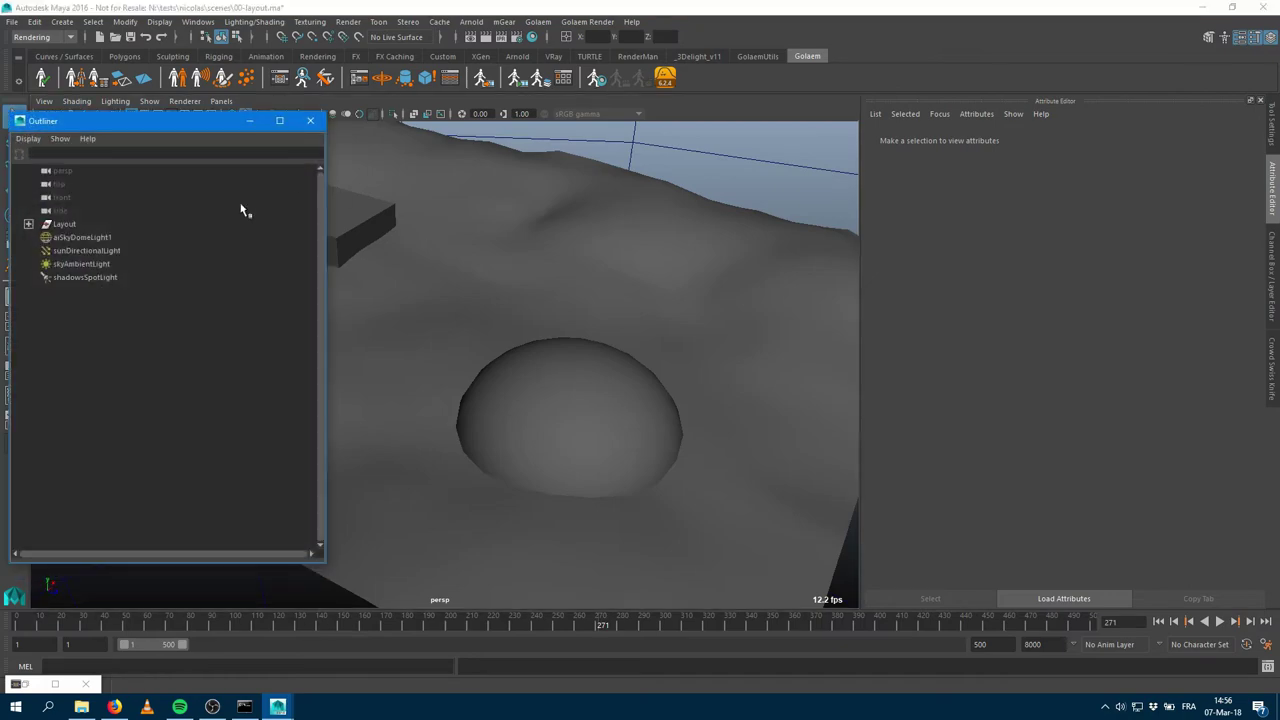
left_click(64, 224)
left_click(247, 121)
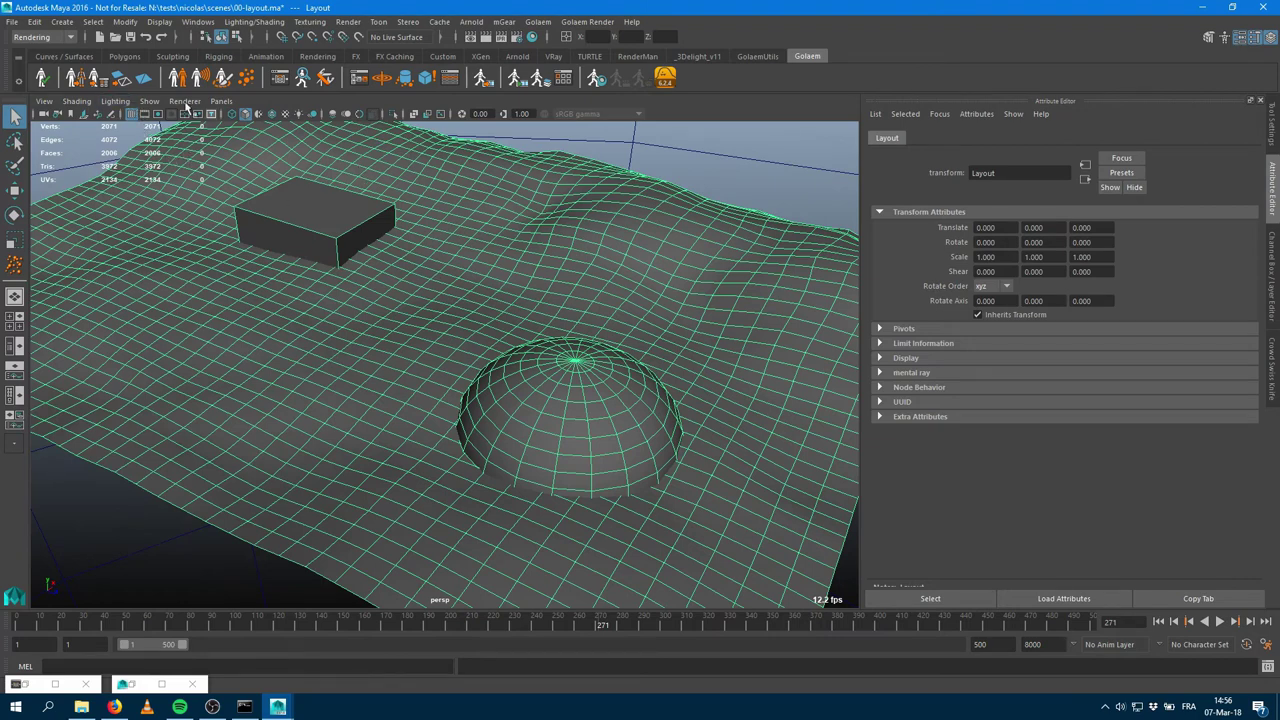
left_click(121, 79)
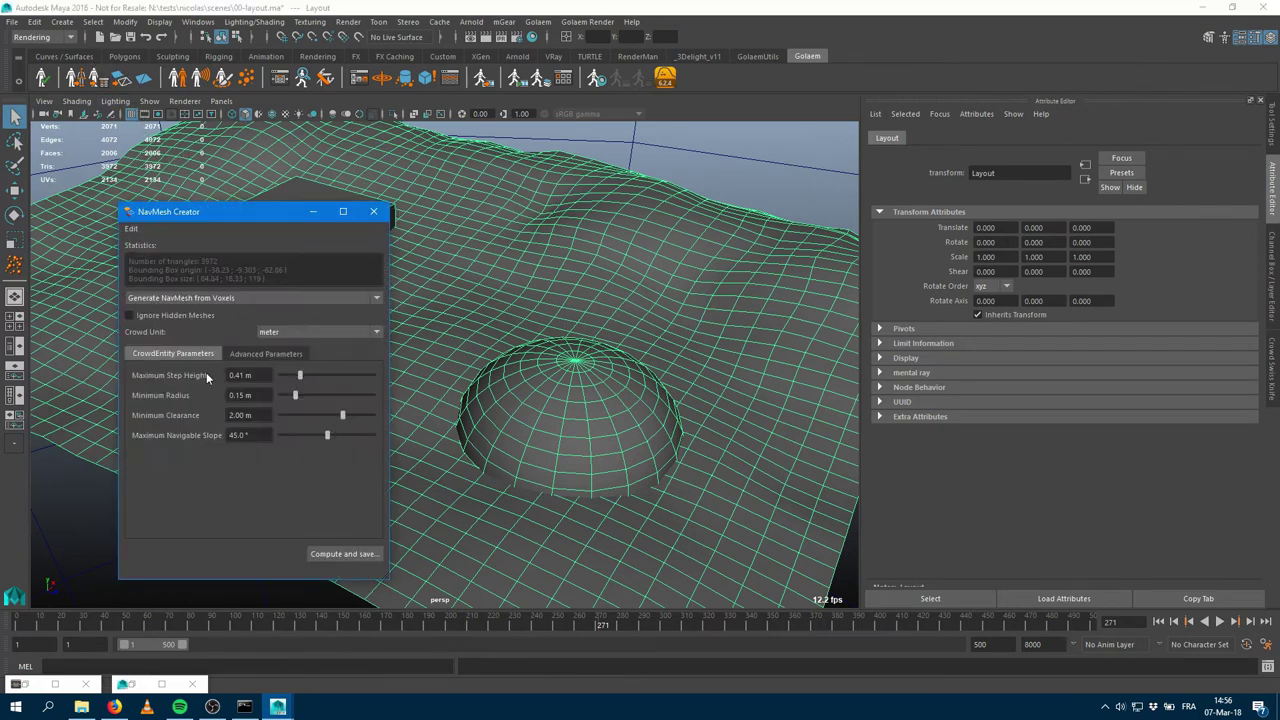
left_click(347, 553)
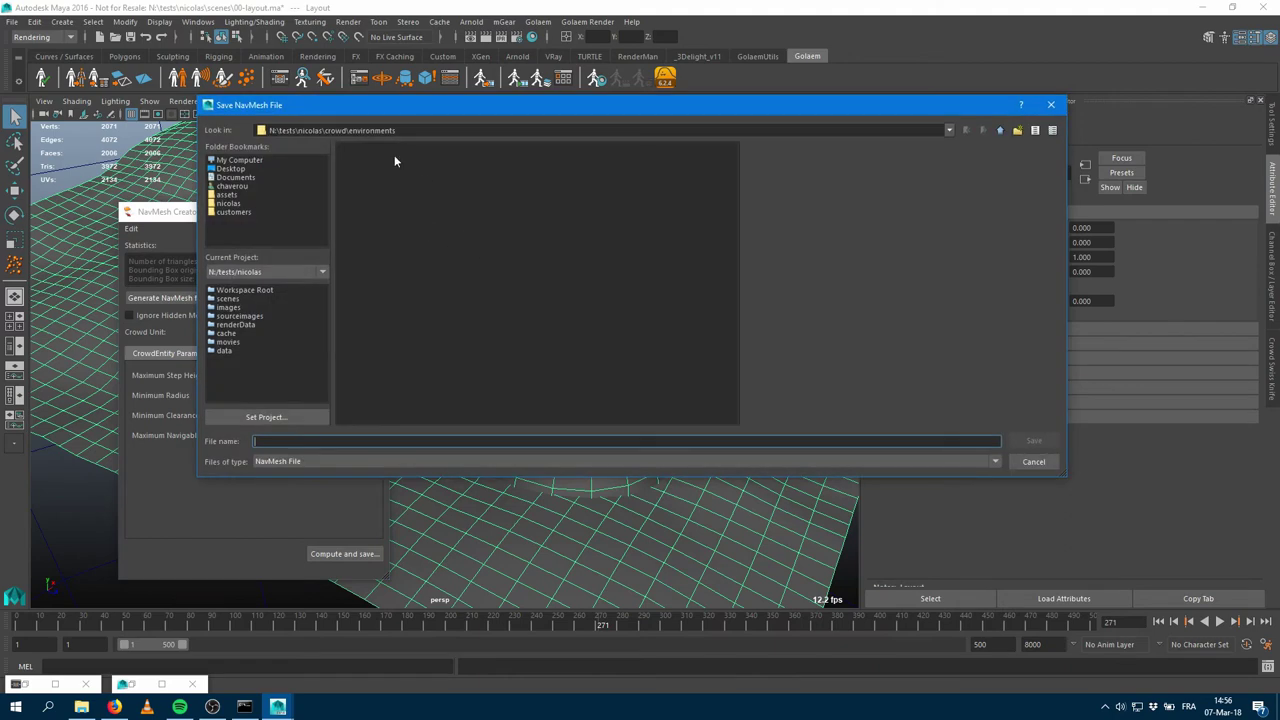
double_click(366, 148)
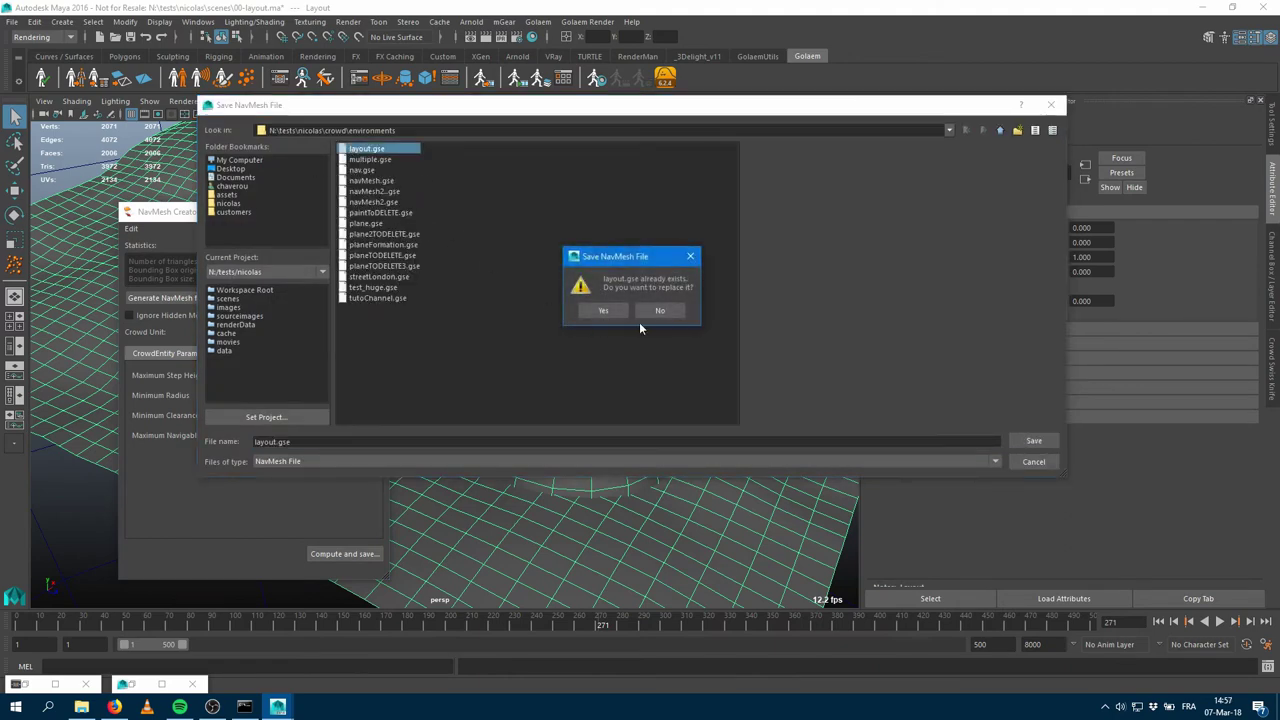
left_click(620, 312)
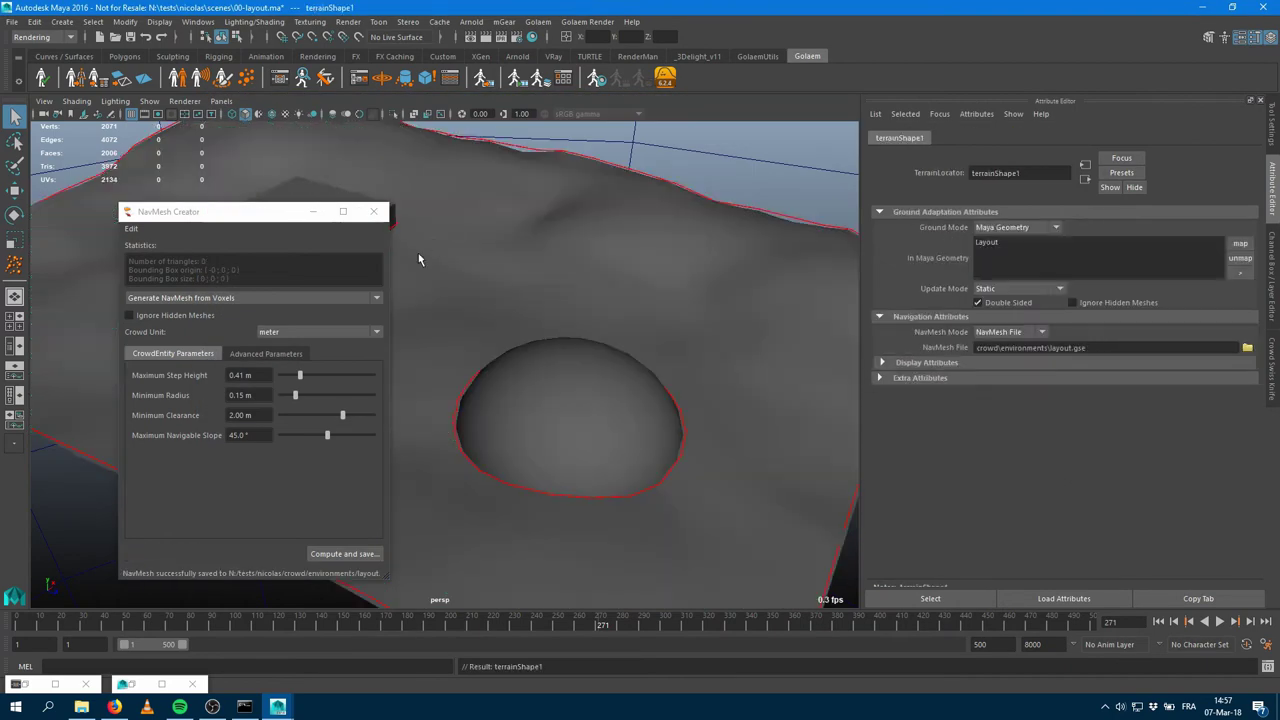
left_click(373, 214)
Examine the new terrain1 locator's ground geometry and NavMesh file attributes, and the navigation borders around the terrain's obstacles.
key("shift+o")
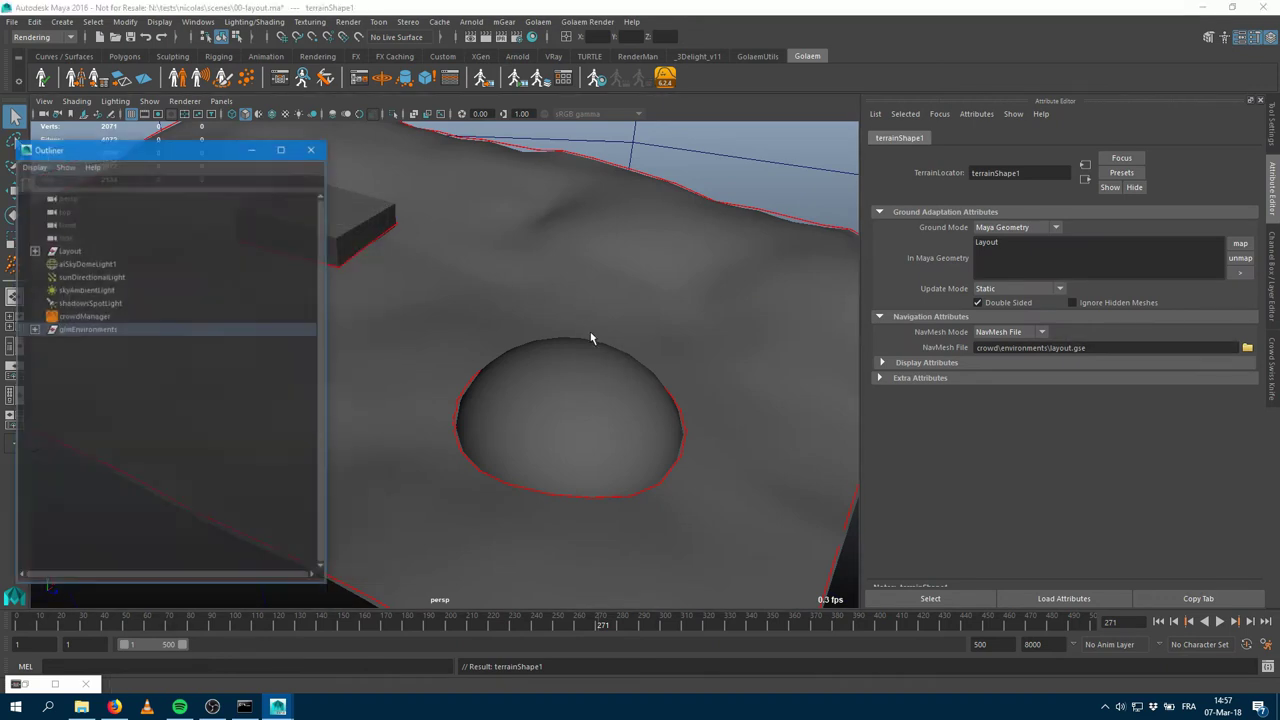
left_click(28, 303)
left_click(88, 319)
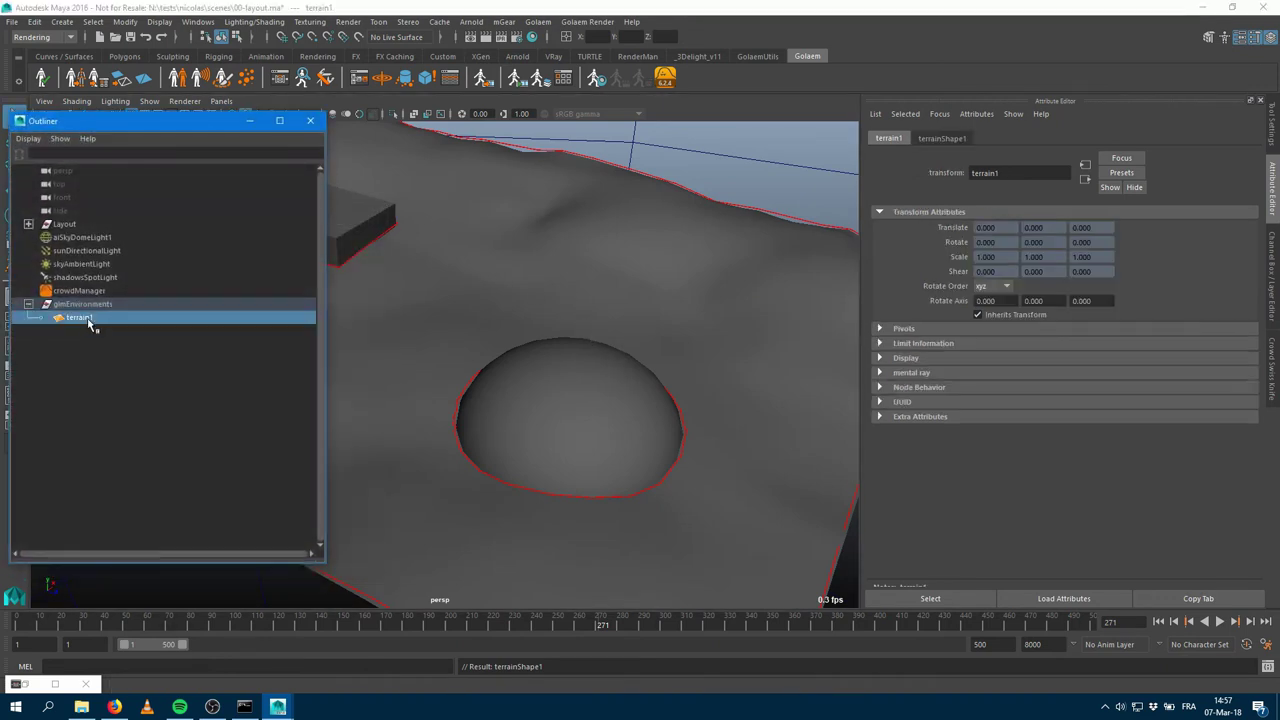
left_click(950, 137)
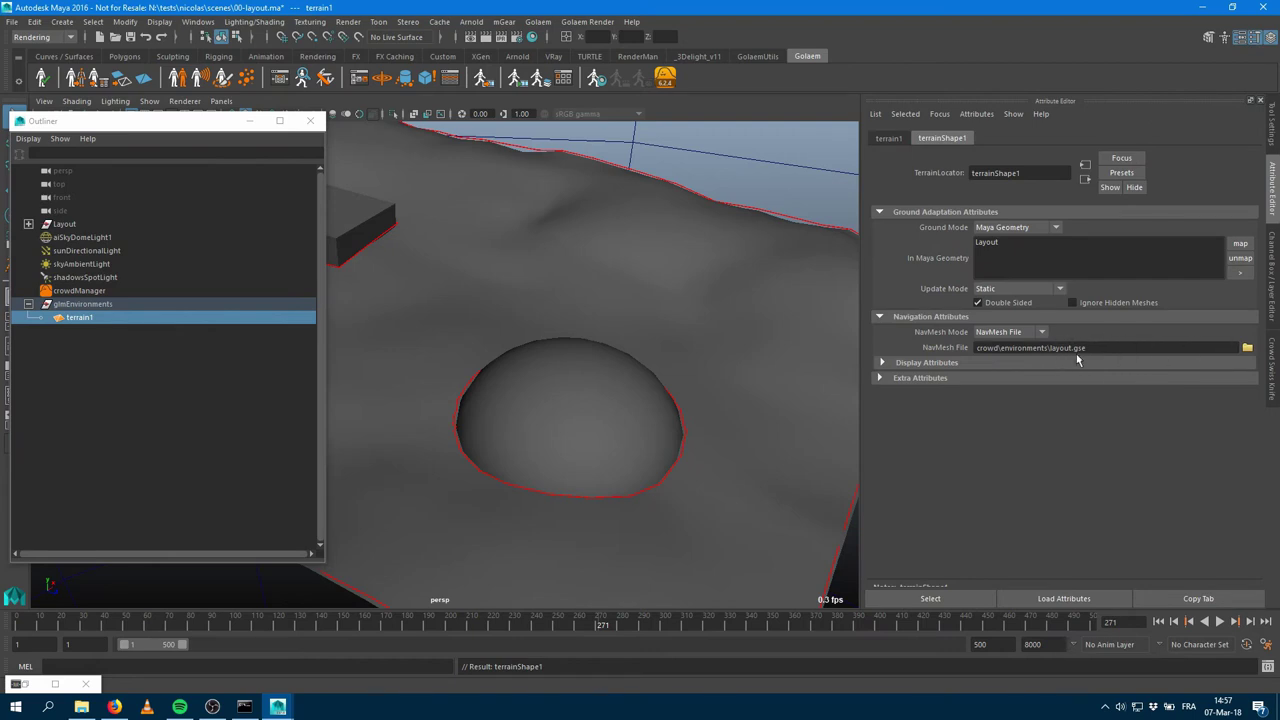
left_click(250, 121)
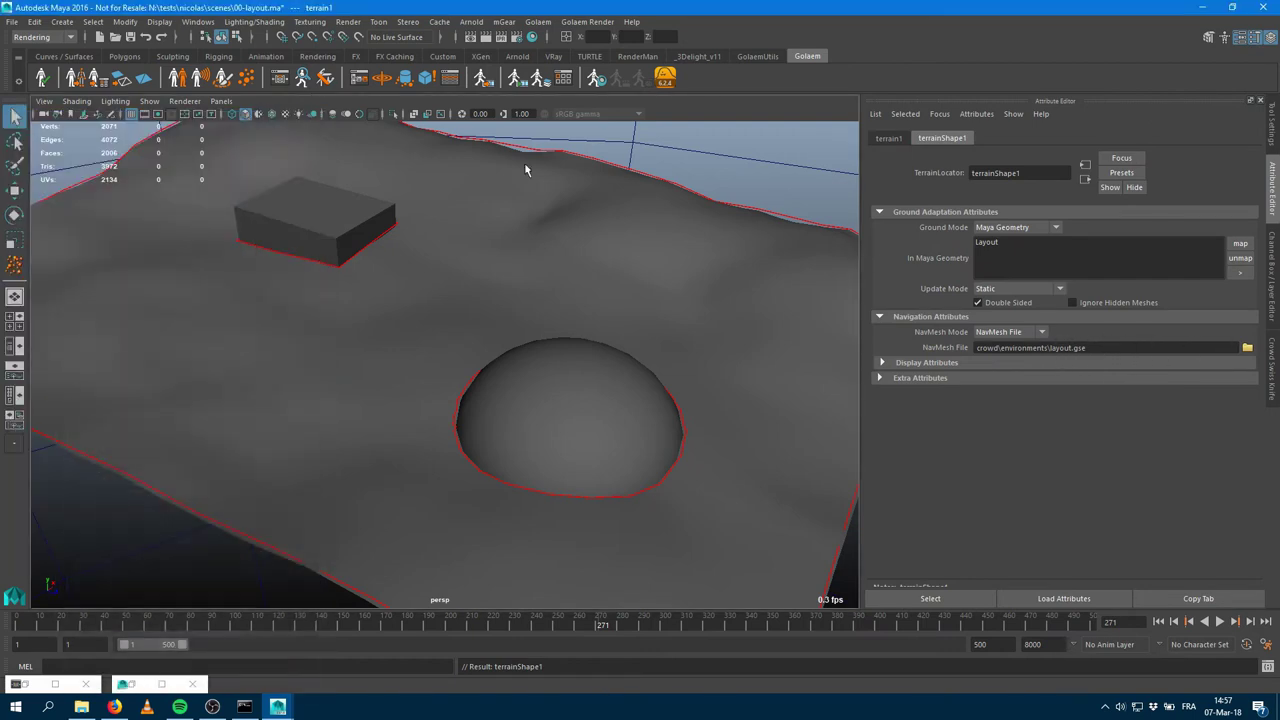
scroll(524, 162, "down", 5)
scroll(507, 211, "up", 5)
left_click_drag(507, 211, 504, 281, "alt")
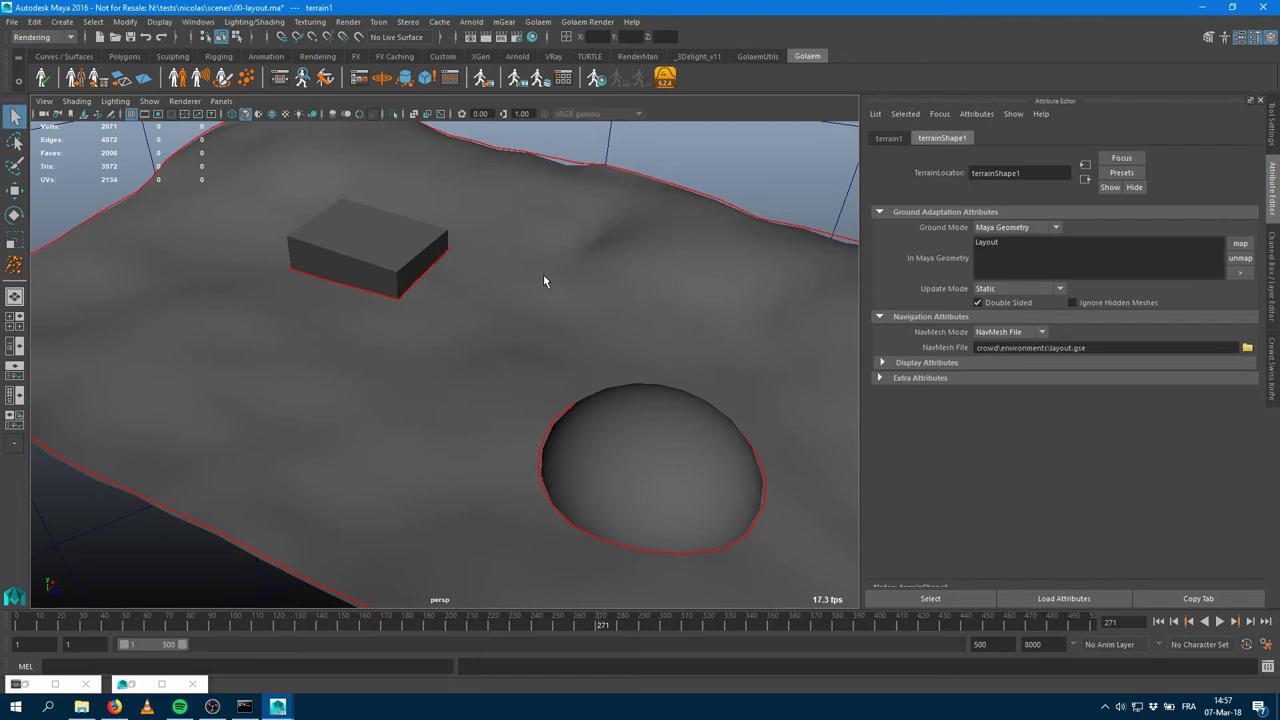
Create a Golaem reference to 00-types-forReference.ma from the project's scenes folder.
left_click(537, 22)
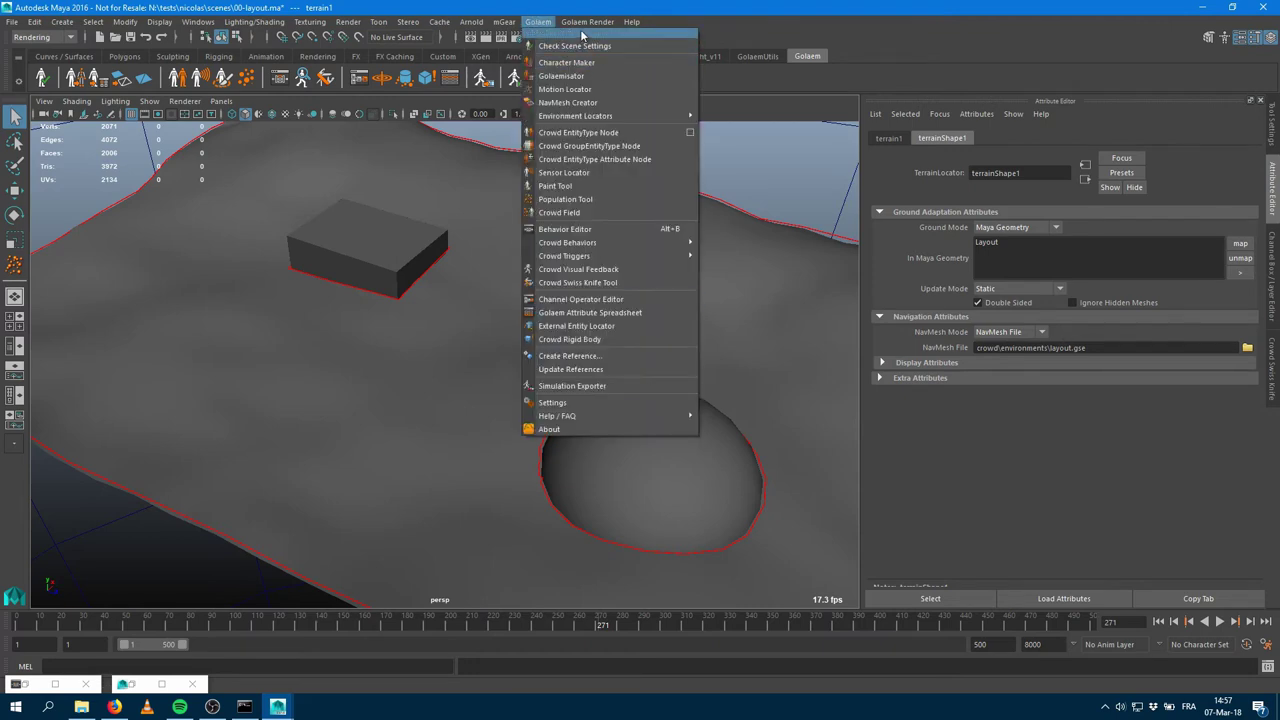
left_click(575, 356)
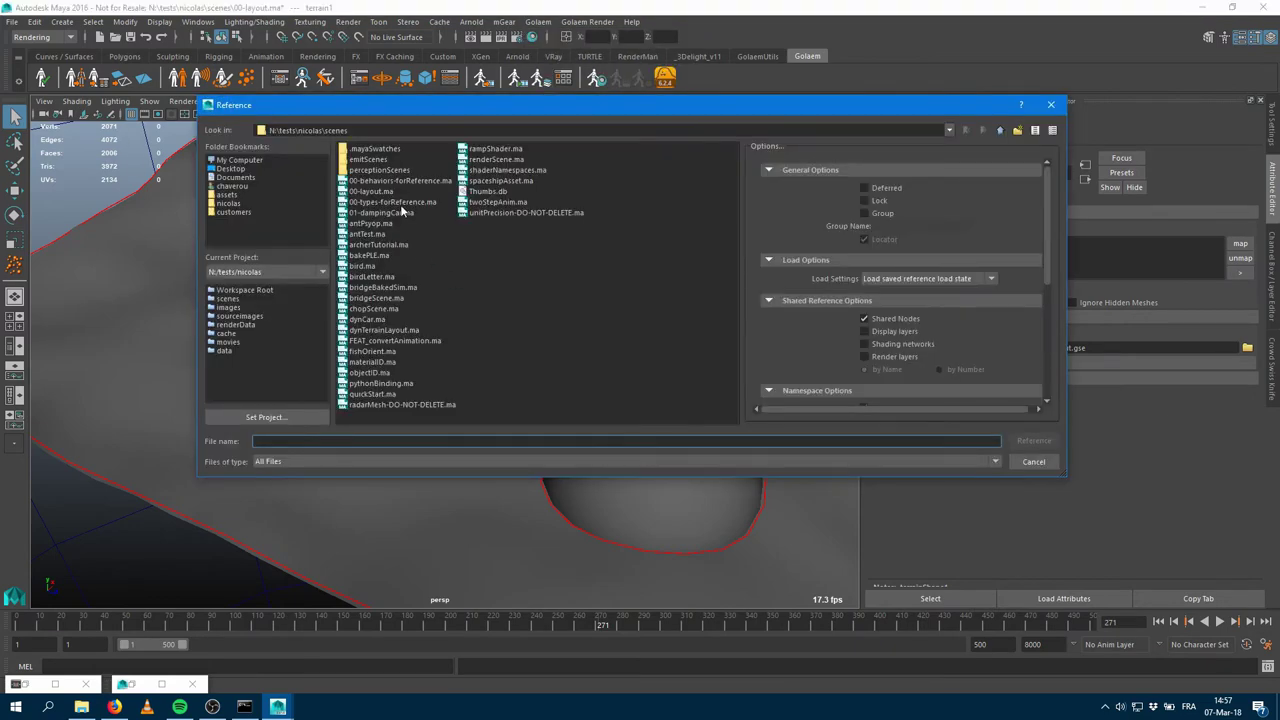
left_click(400, 203)
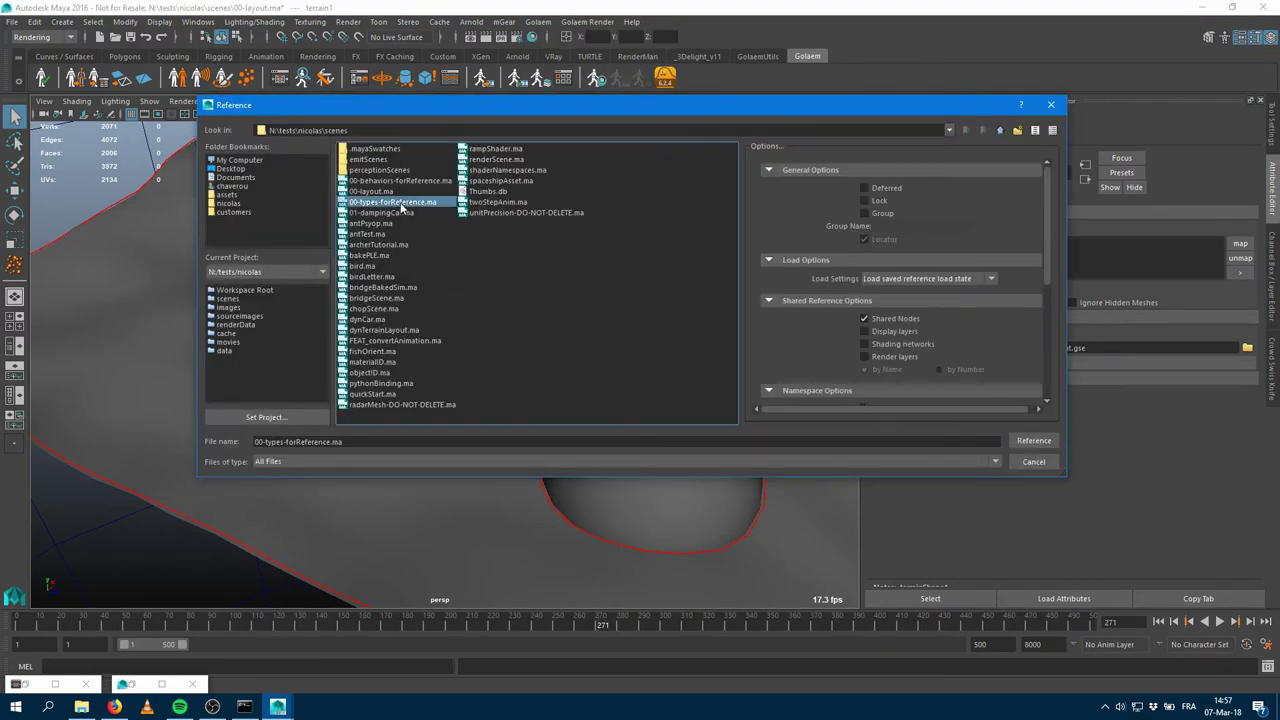
double_click(403, 206)
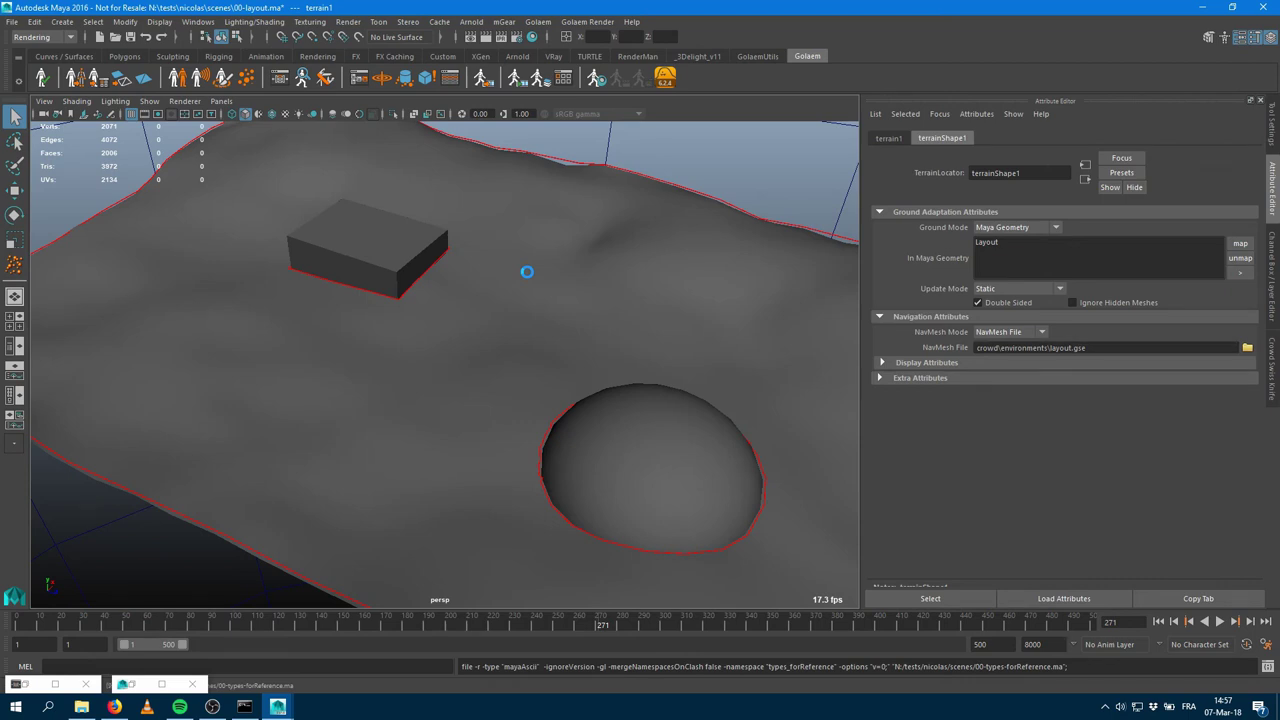
Inspect the referenced nodes in the scene hierarchy, including the manType and womanType entity types and the WOM_foule_main group.
key("shift+o")
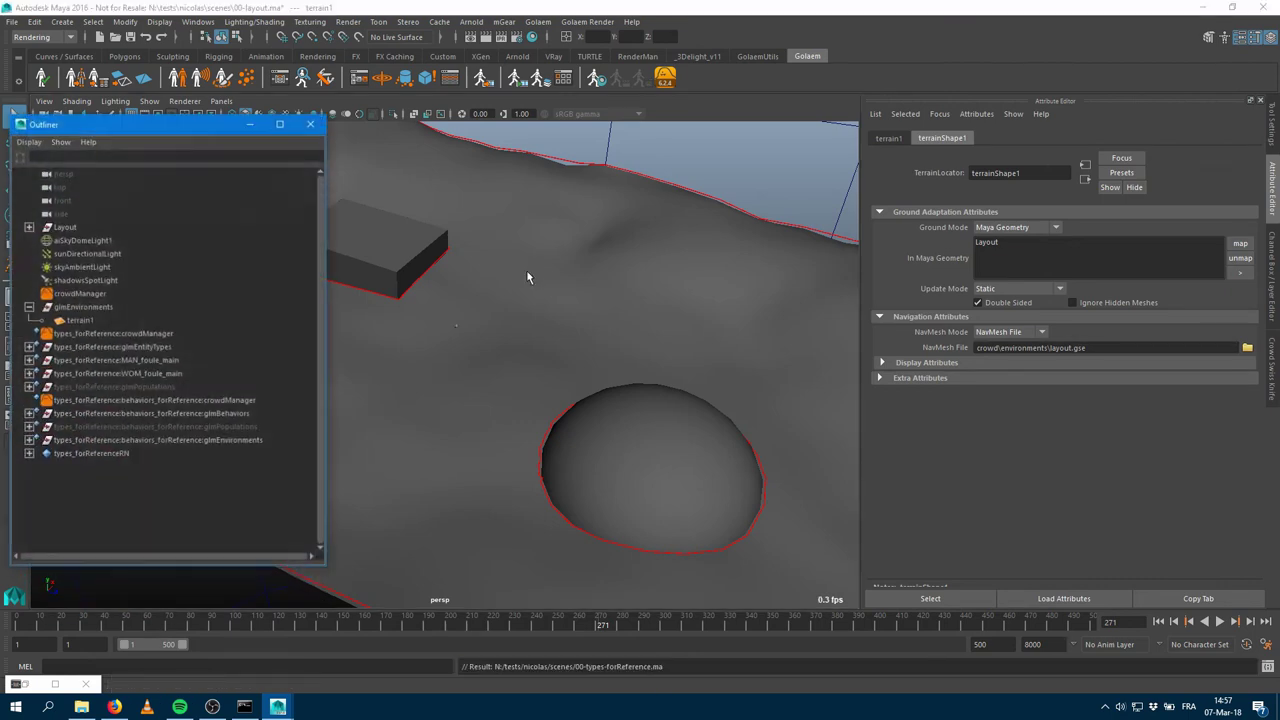
left_click(200, 500)
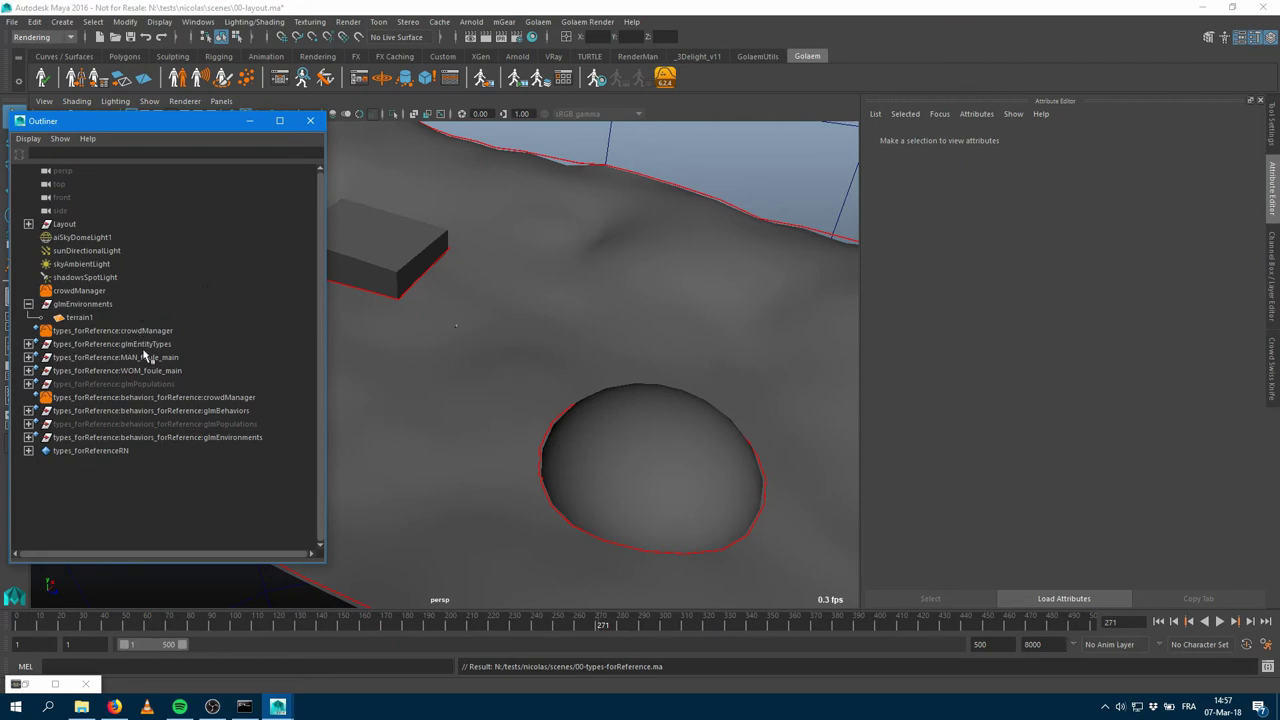
left_click(29, 343)
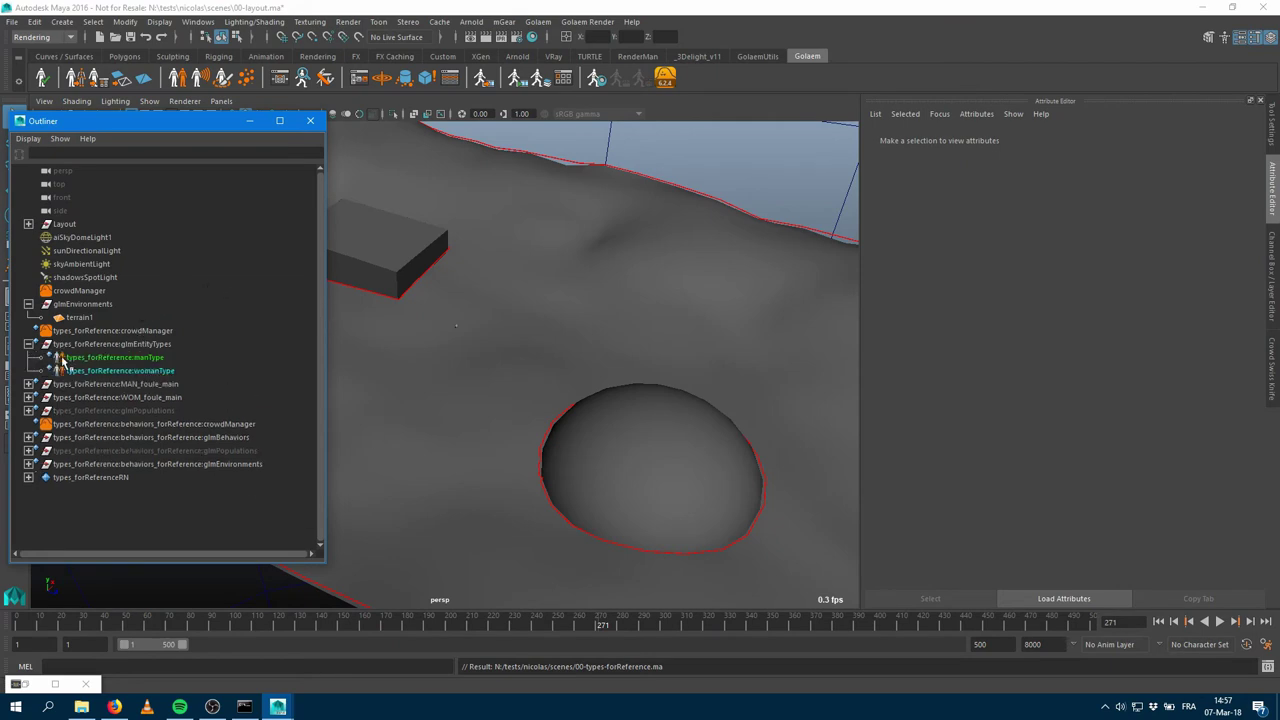
left_click(158, 359)
left_click(160, 372)
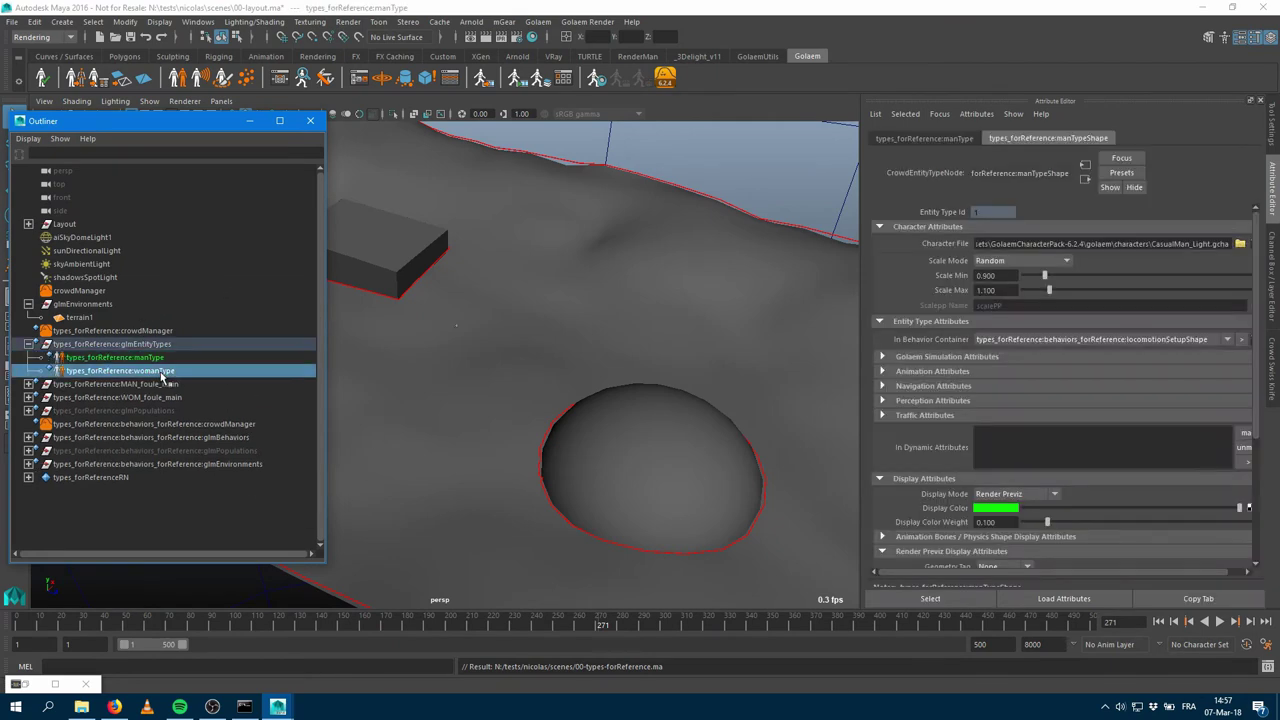
left_click(150, 397)
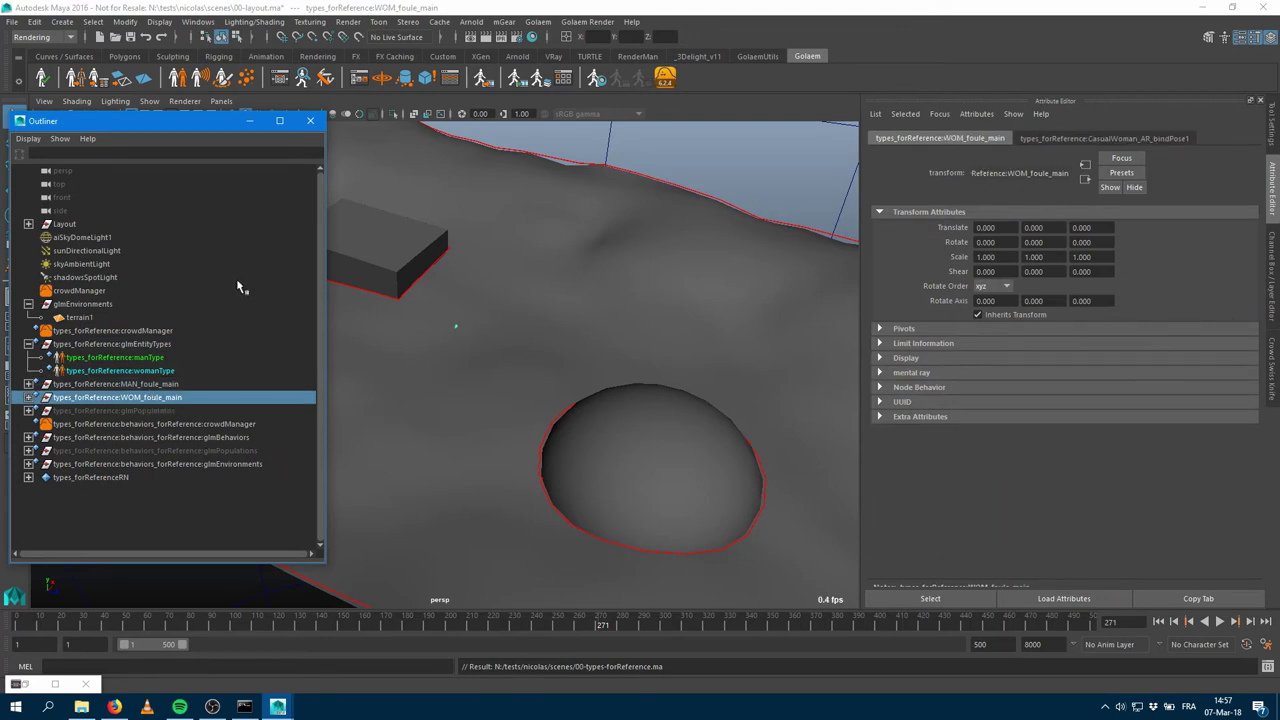
left_click(250, 121)
Place a population tool on the open terrain between the box obstacle and the terrain's outer edge.
left_click_drag(690, 368, 307, 104, "alt")
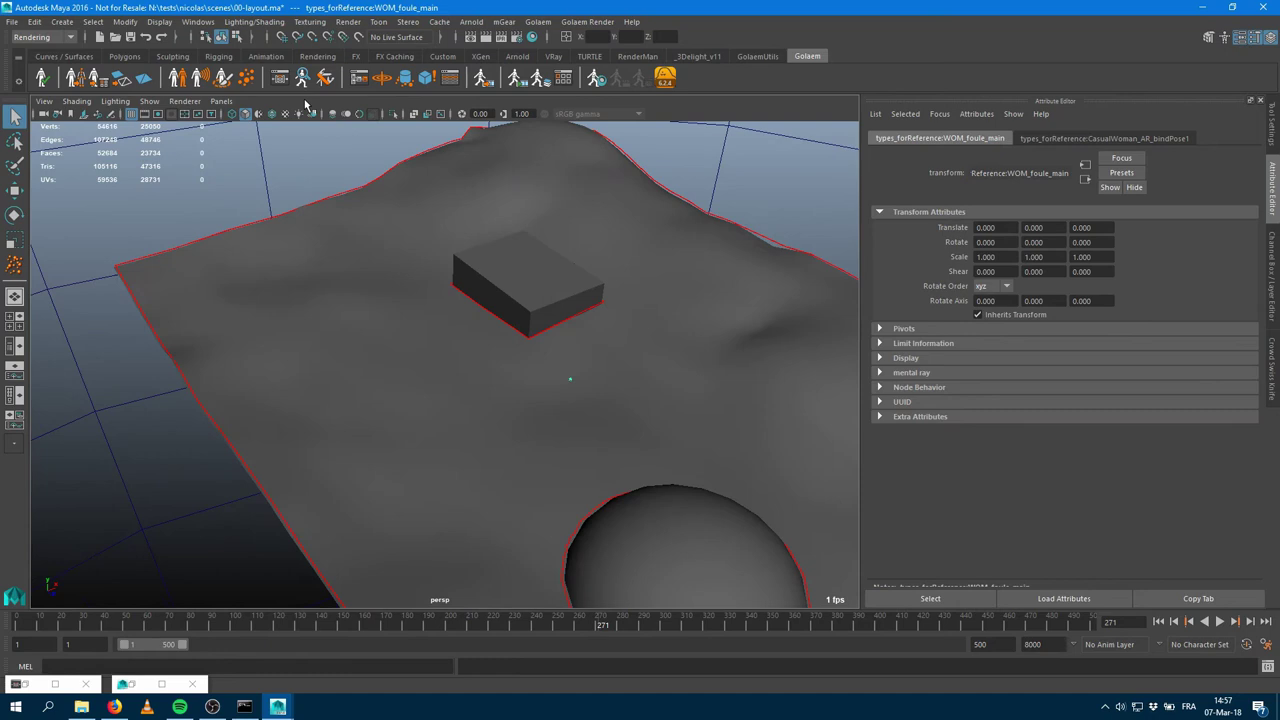
left_click(246, 78)
left_click(346, 354)
left_click_drag(277, 354, 261, 366, "alt")
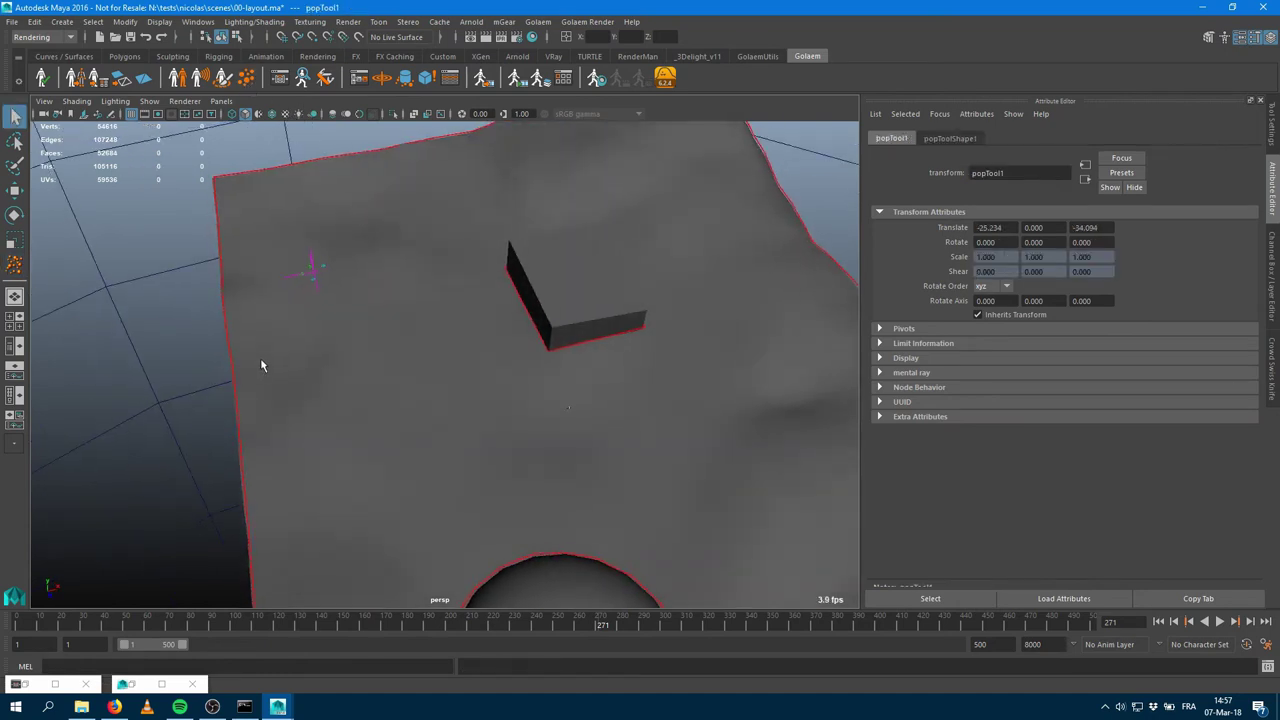
right_click_drag(261, 366, 875, 327, "alt")
Set the first population tool to 340 slots, with about 1.57 for both Distance X and Distance Z.
left_click(952, 139)
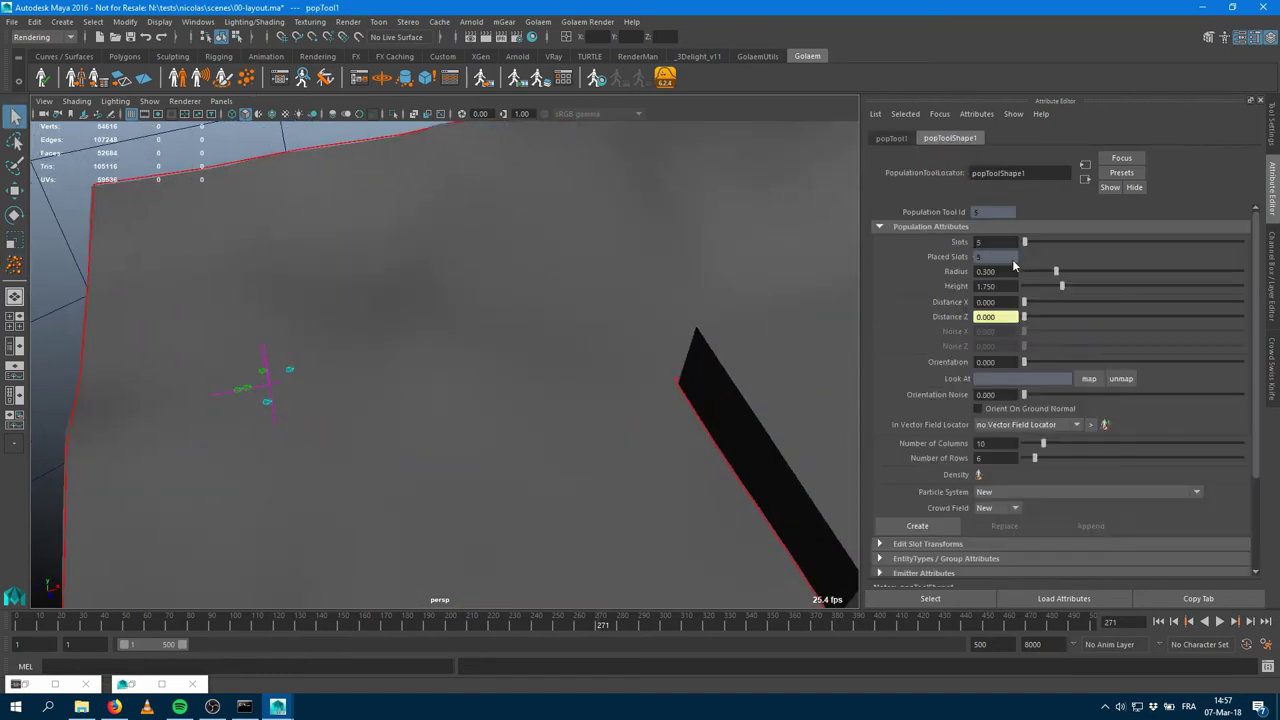
left_click_drag(1026, 242, 1099, 242)
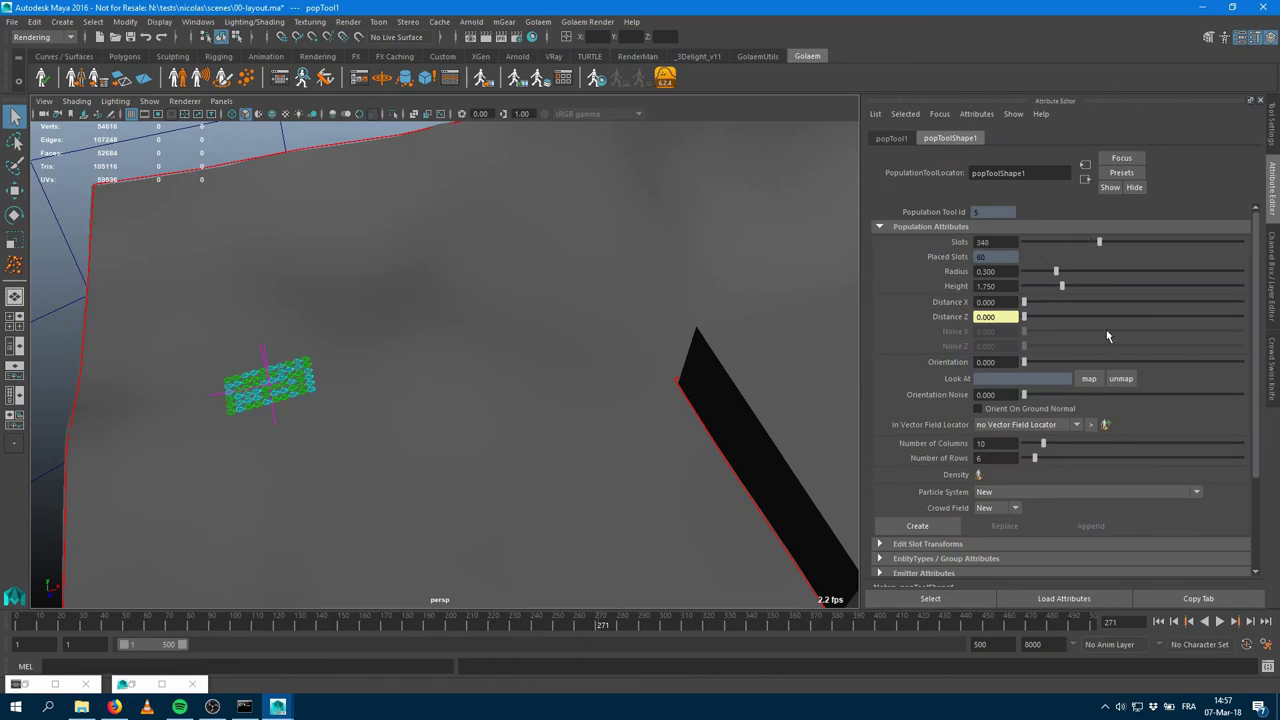
left_click_drag(1024, 304, 1063, 303)
Set the first population tool's man entity type weight to 9, its X and Z noise to 0.554 and its orientation to about 290.
scroll(1098, 420, "down", 3)
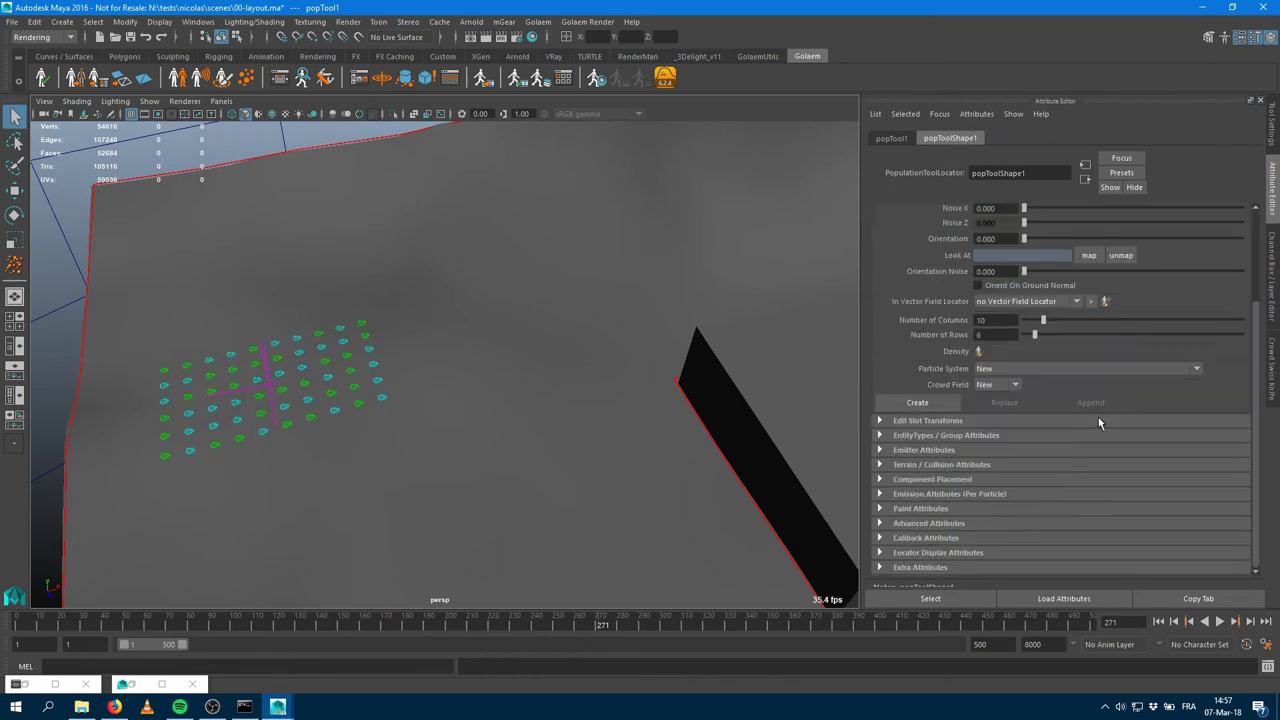
left_click(969, 437)
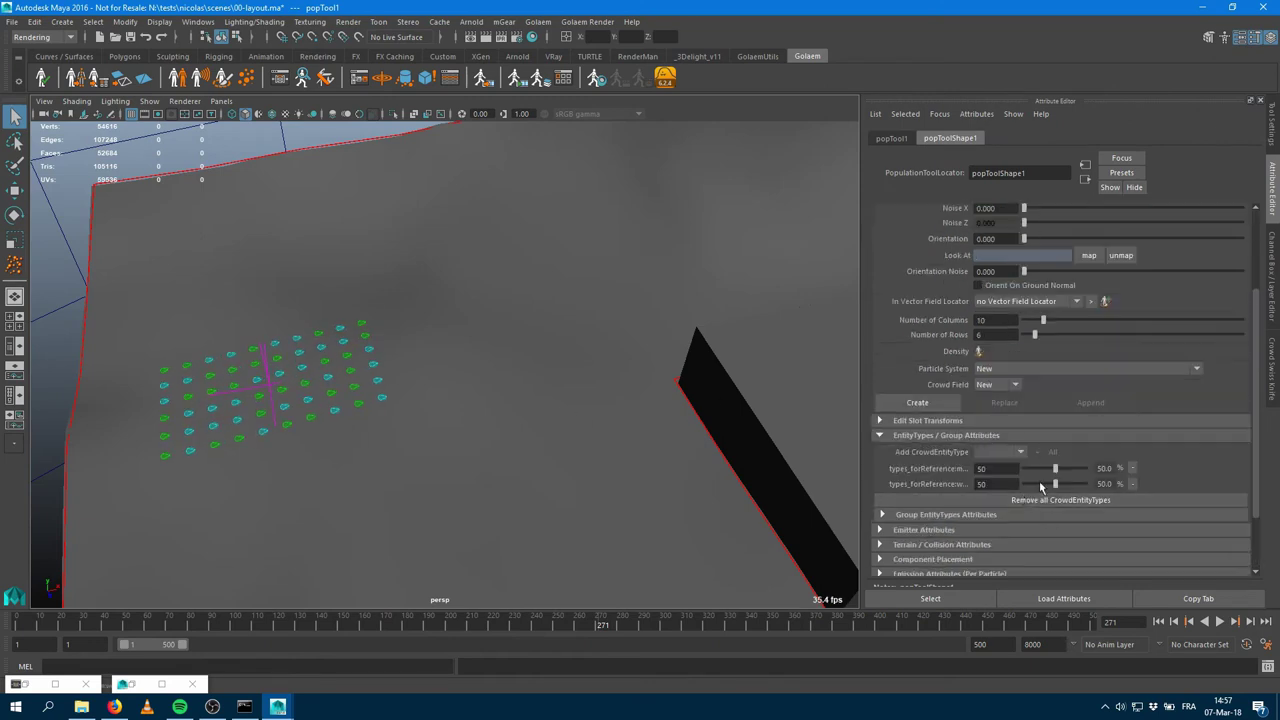
left_click_drag(1054, 474, 1031, 474)
scroll(1035, 325, "up", 2)
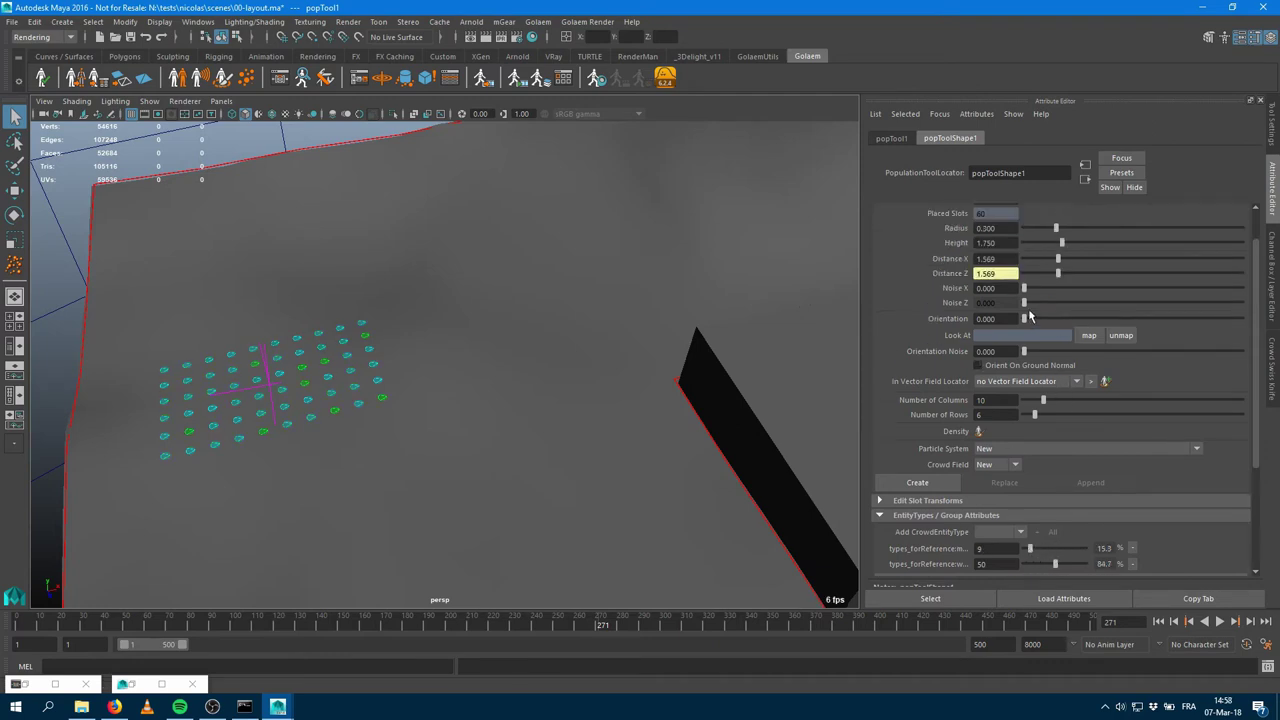
left_click_drag(1035, 290, 1200, 313)
Place a second population tool on the terrain between the dome obstacle and the terrain's outer edge.
left_click_drag(565, 405, 588, 294, "alt")
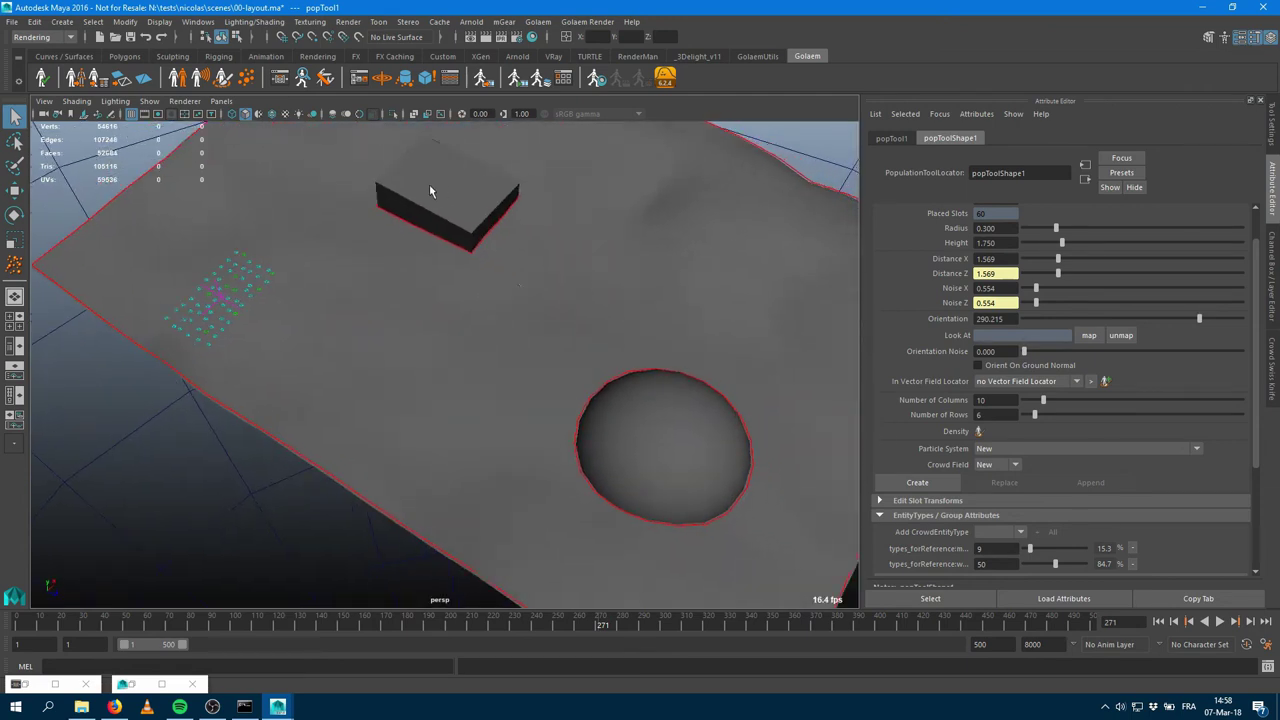
left_click(253, 83)
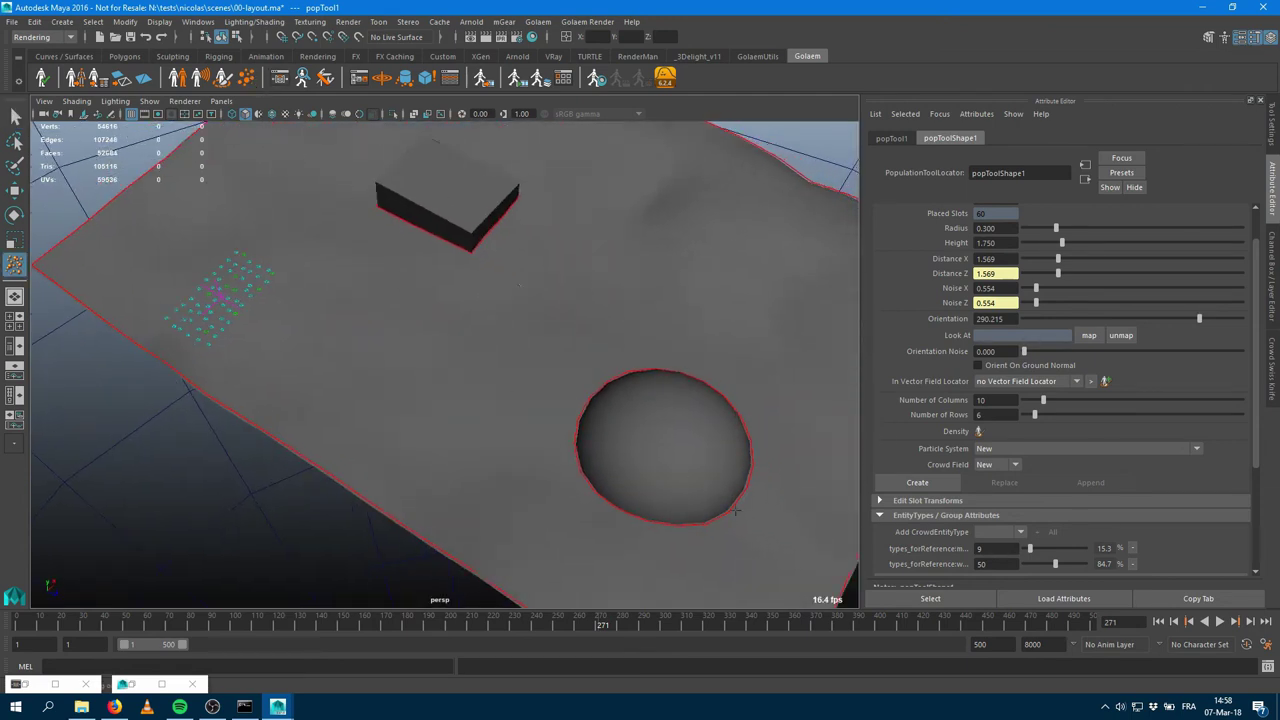
left_click(543, 543)
Set the second population tool to 268 slots, with about 2.15 for both Distance X and Distance Z.
scroll(1064, 326, "up", 2)
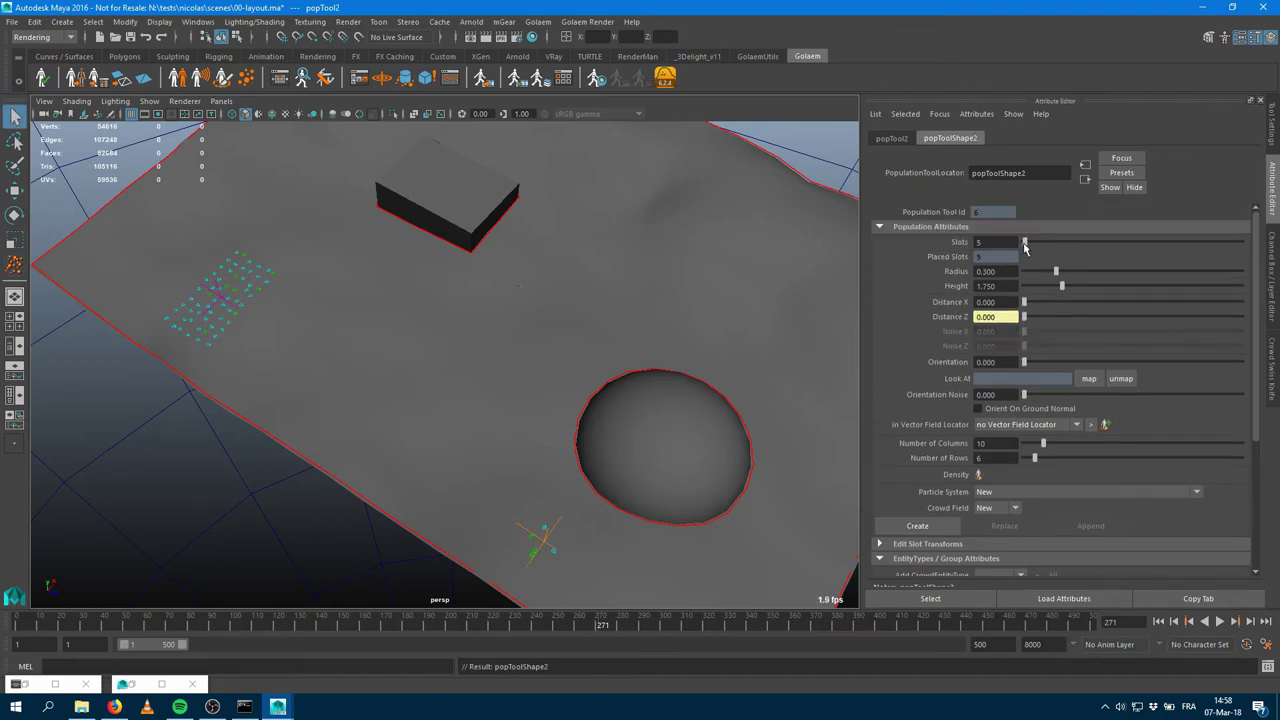
left_click_drag(1026, 243, 1082, 243)
middle_click_drag(860, 527, 841, 375, "alt")
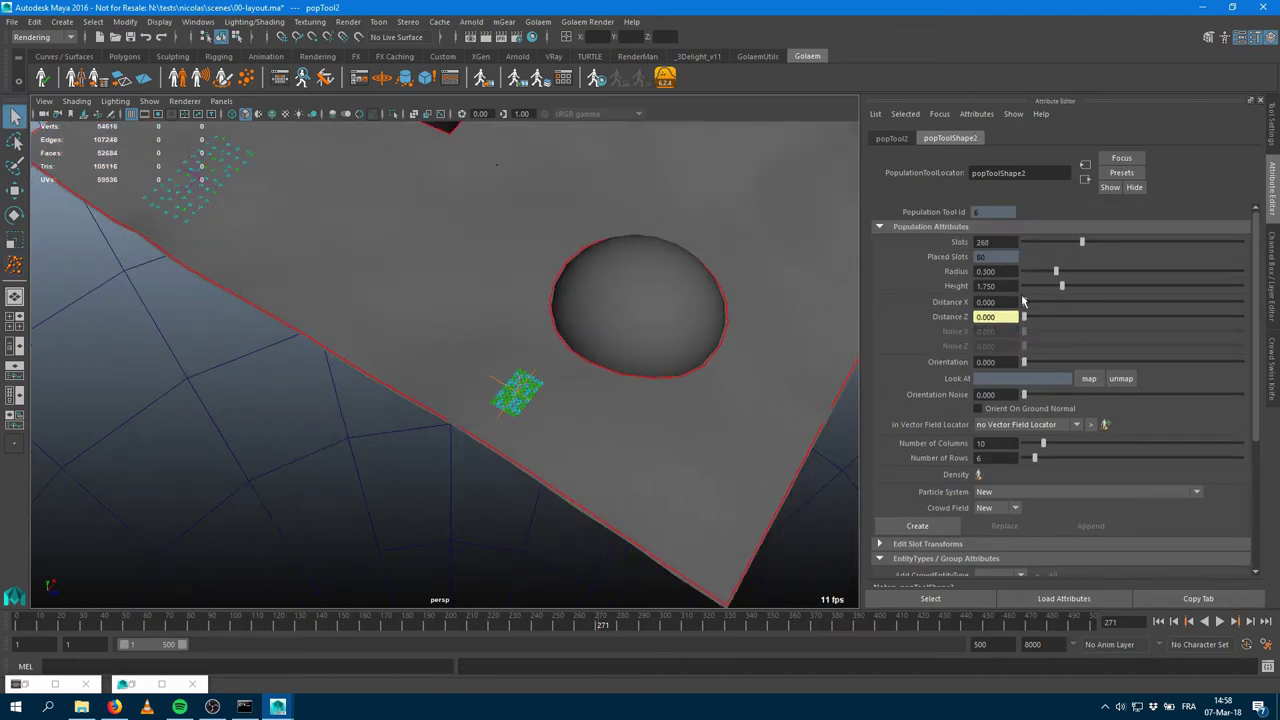
left_click_drag(1030, 301, 1071, 302)
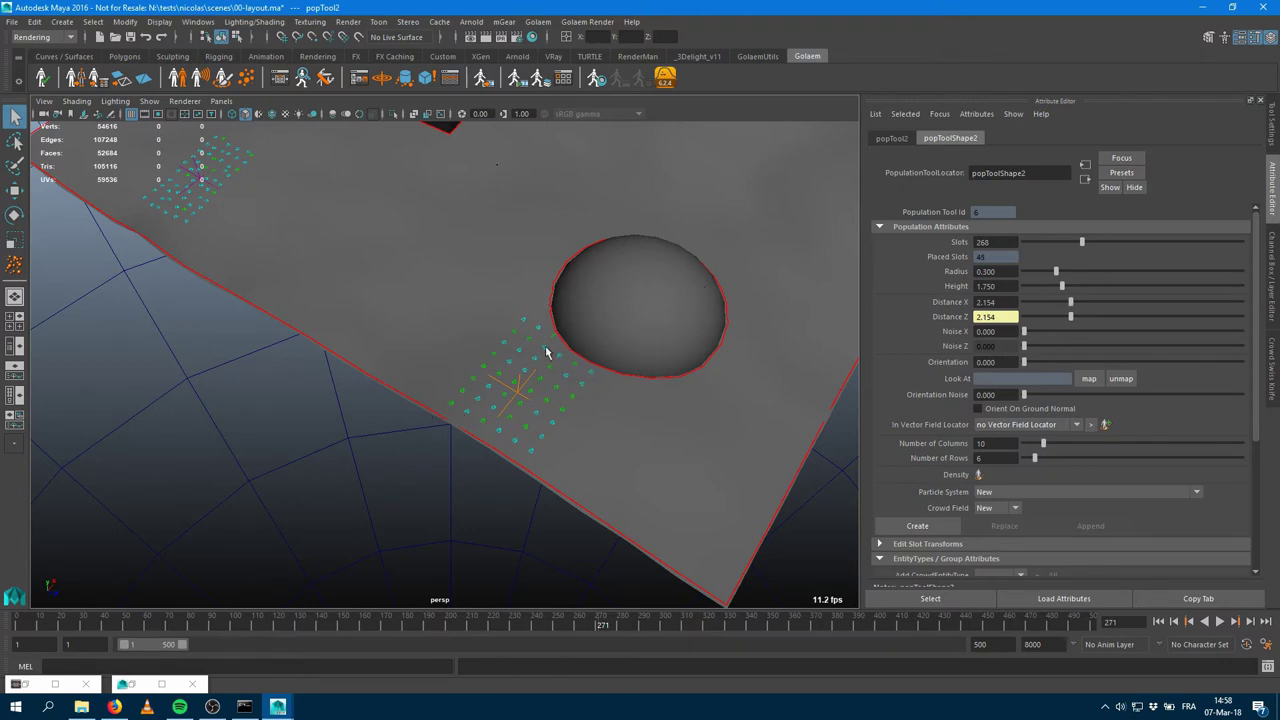
Set the second population tool's woman entity type weight to 10, its X and Z noise to 0.554 and its orientation to about 87.5.
scroll(1058, 380, "down", 4)
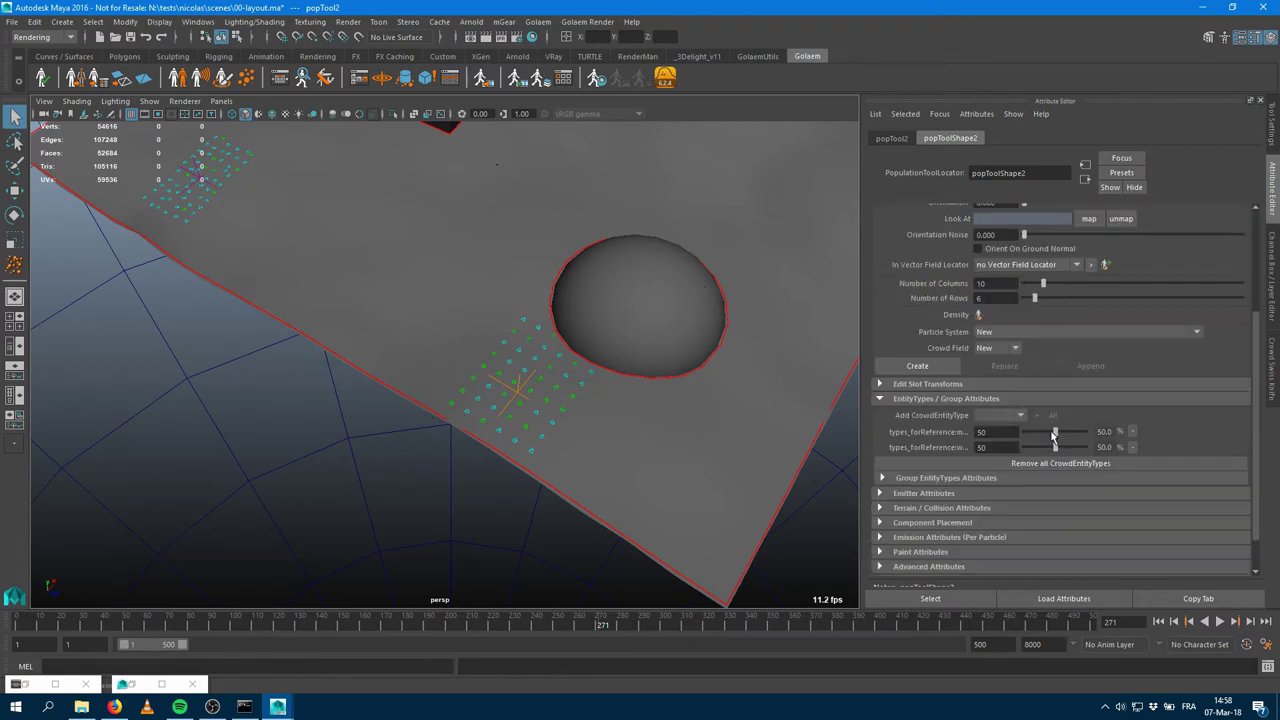
left_click_drag(1057, 447, 1030, 447)
scroll(1019, 426, "up", 3)
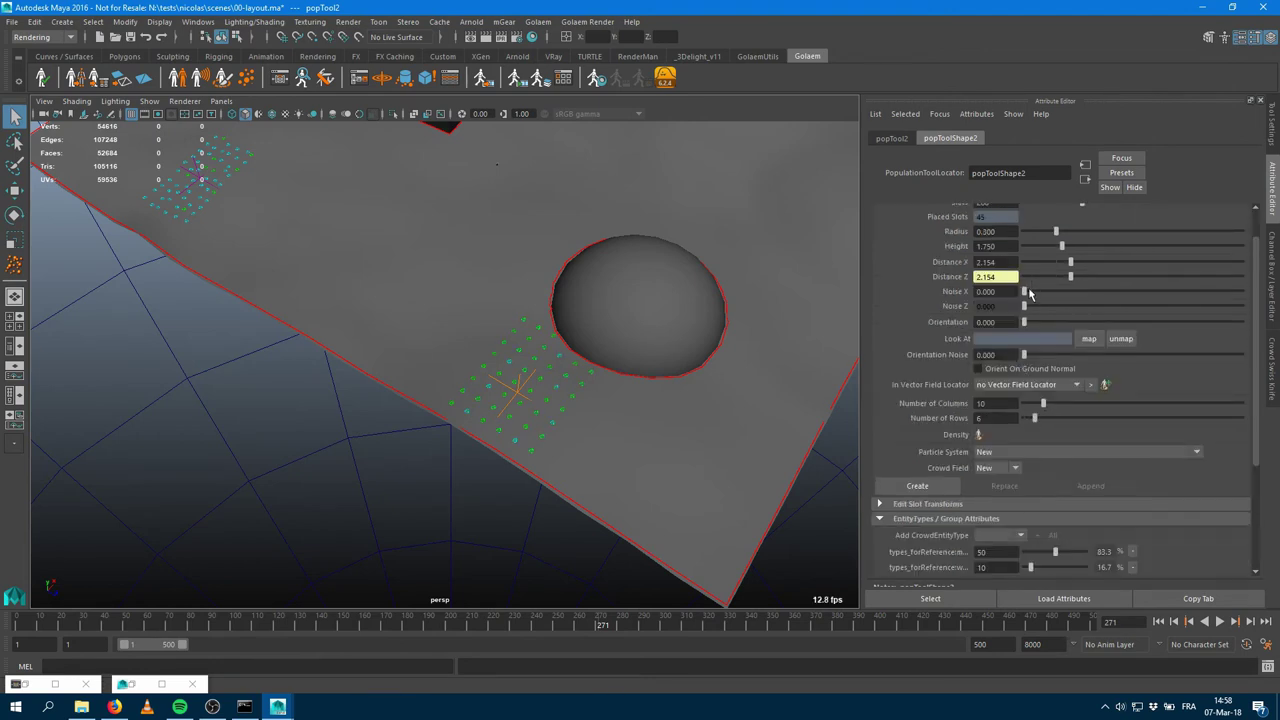
left_click_drag(1025, 291, 1072, 320)
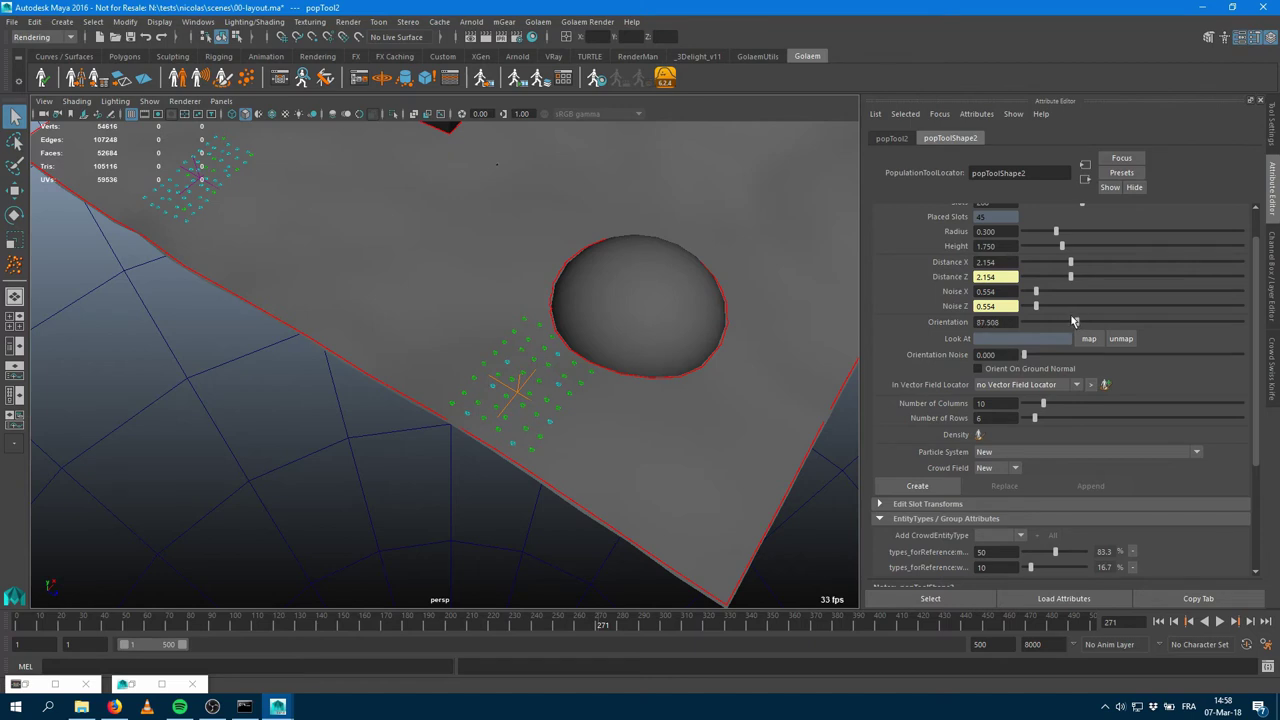
Create a target locator and move it onto the terrain between the two population tools, near the terrain's outer edge.
left_click(386, 78)
key("w")
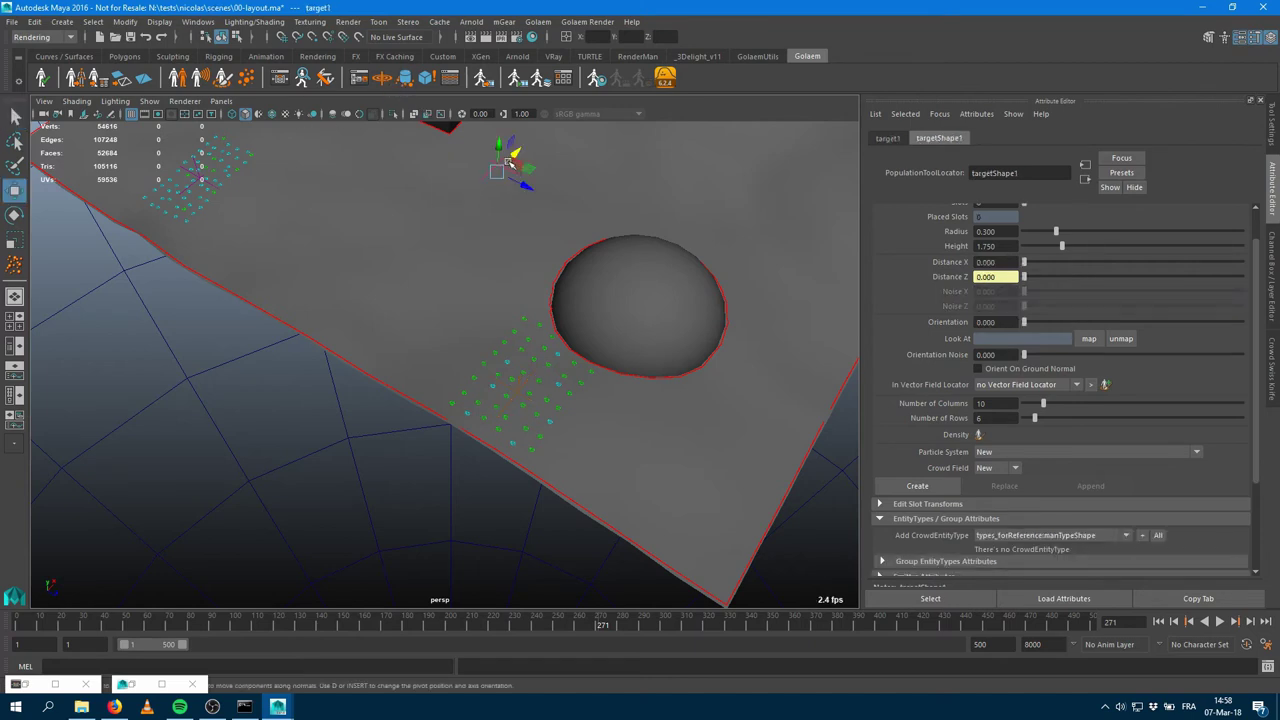
left_click_drag(499, 164, 335, 255)
key("ctrl+z")
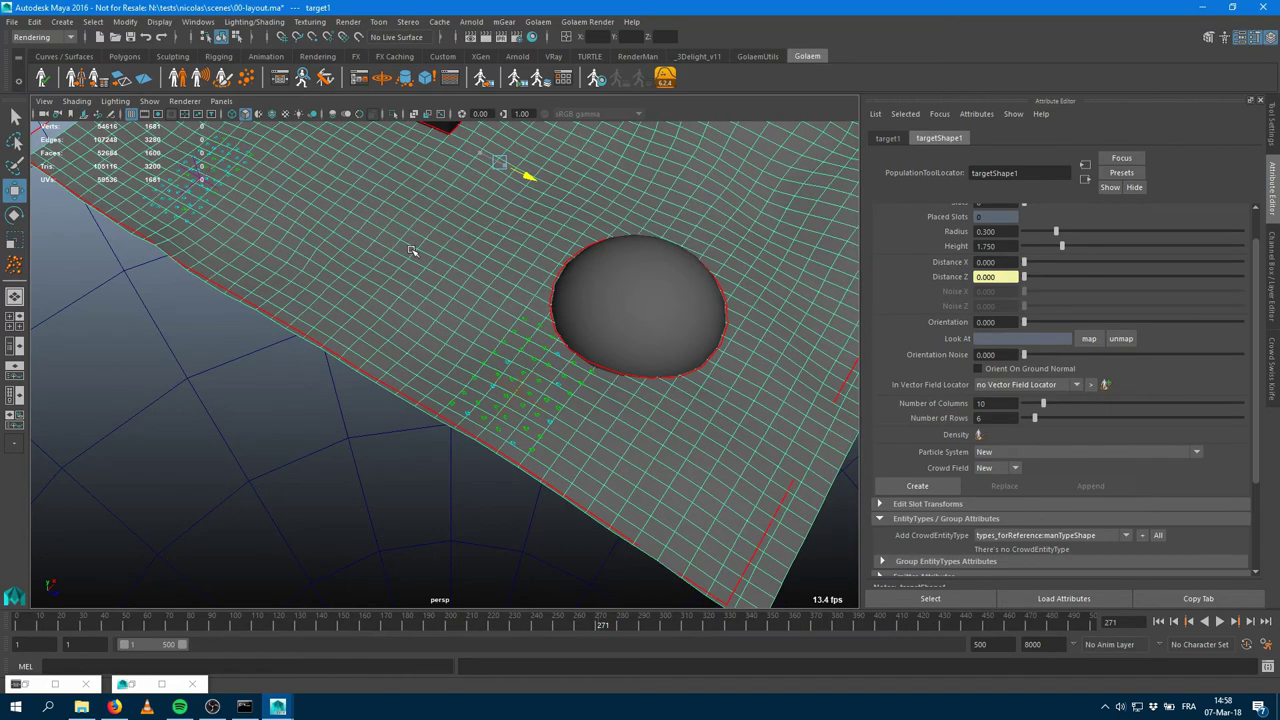
left_click(410, 252)
key("ctrl+z")
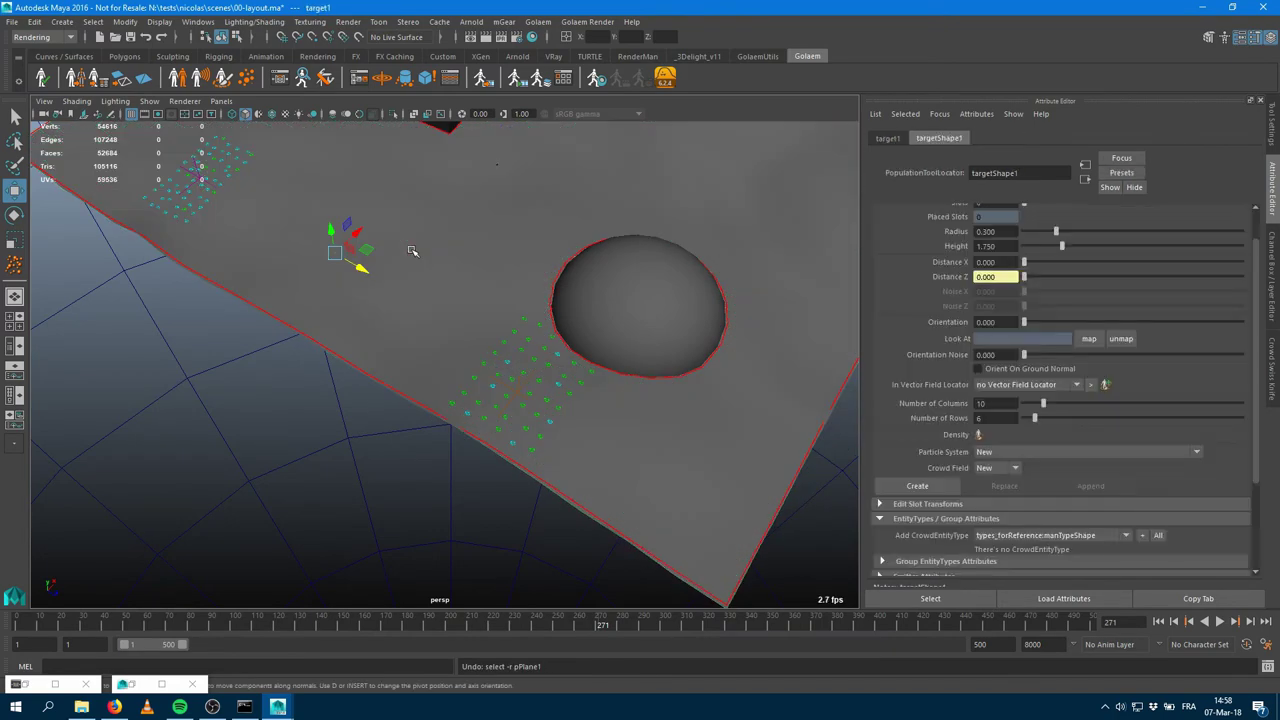
mouse_move(412, 265)
left_mouse_down("alt")
mouse_move(437, 273)
mouse_move(434, 254)
left_mouse_up("alt")
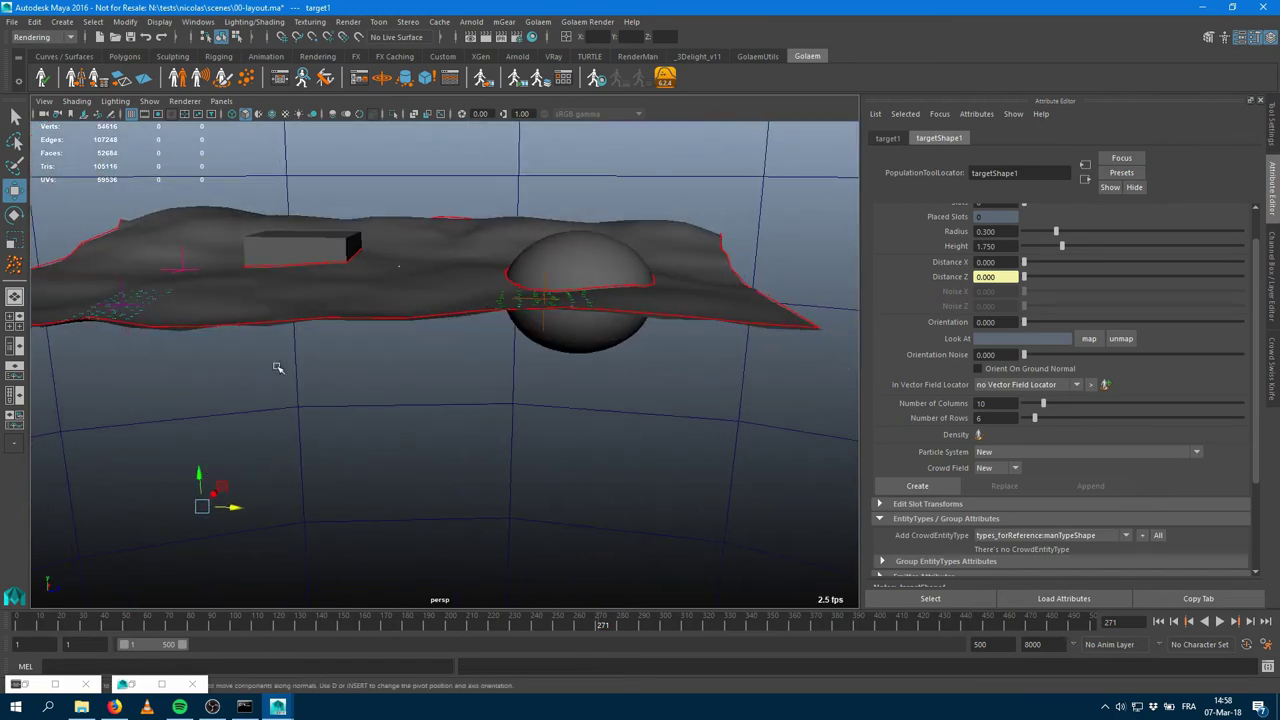
left_click(237, 378)
left_click_drag(476, 258, 437, 153, "alt")
left_click(648, 262)
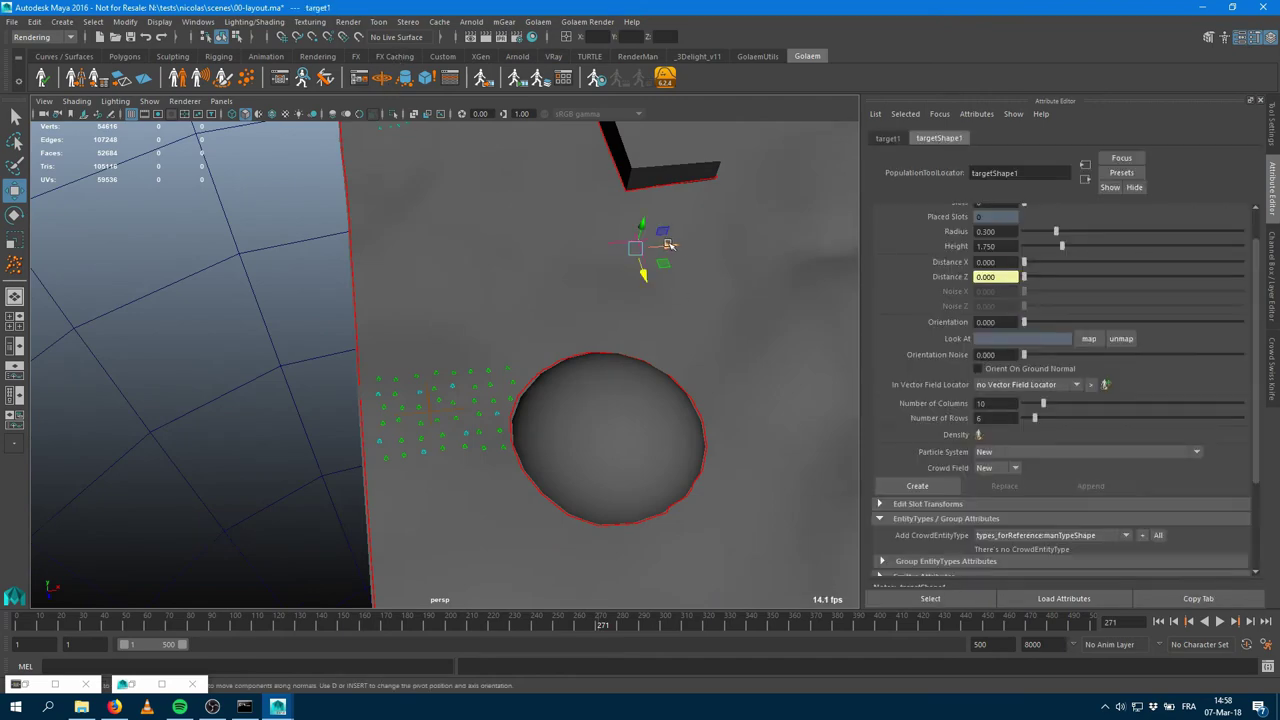
left_click_drag(668, 262, 517, 260)
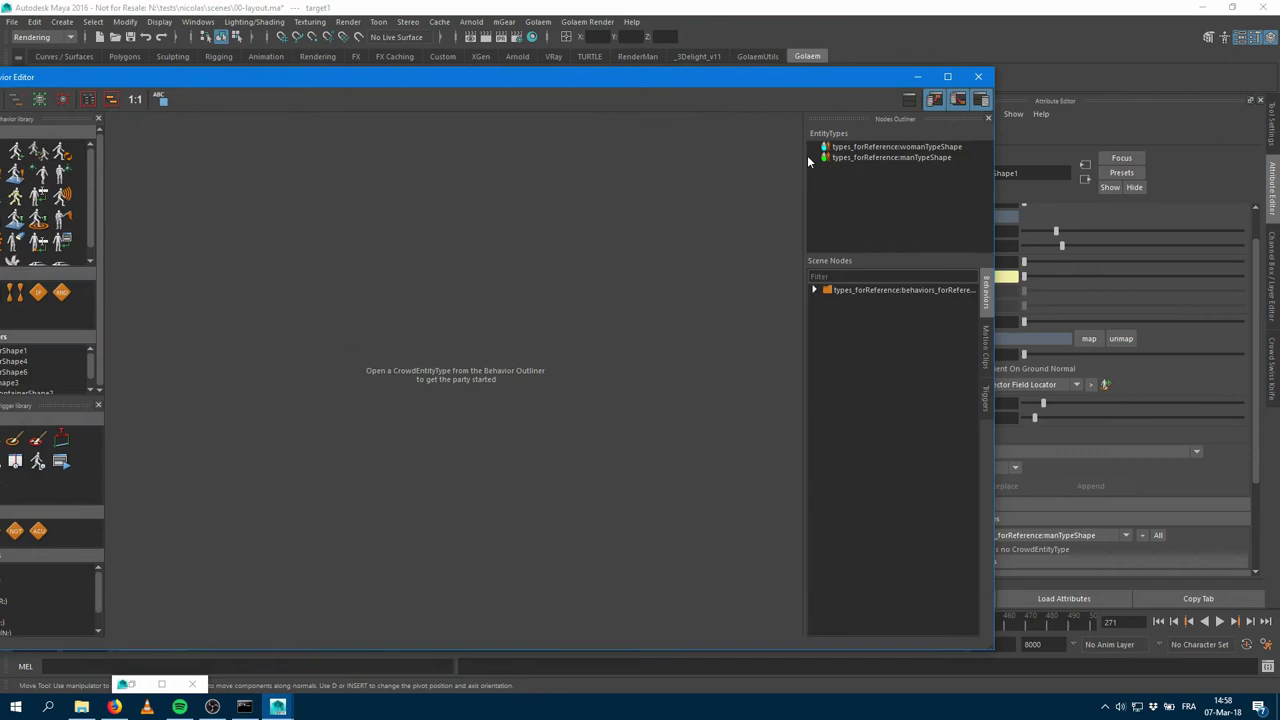
Open the woman entity type's behavior graph and set its Goto behavior's In Target Poptool to targetShape1.
left_click(897, 146)
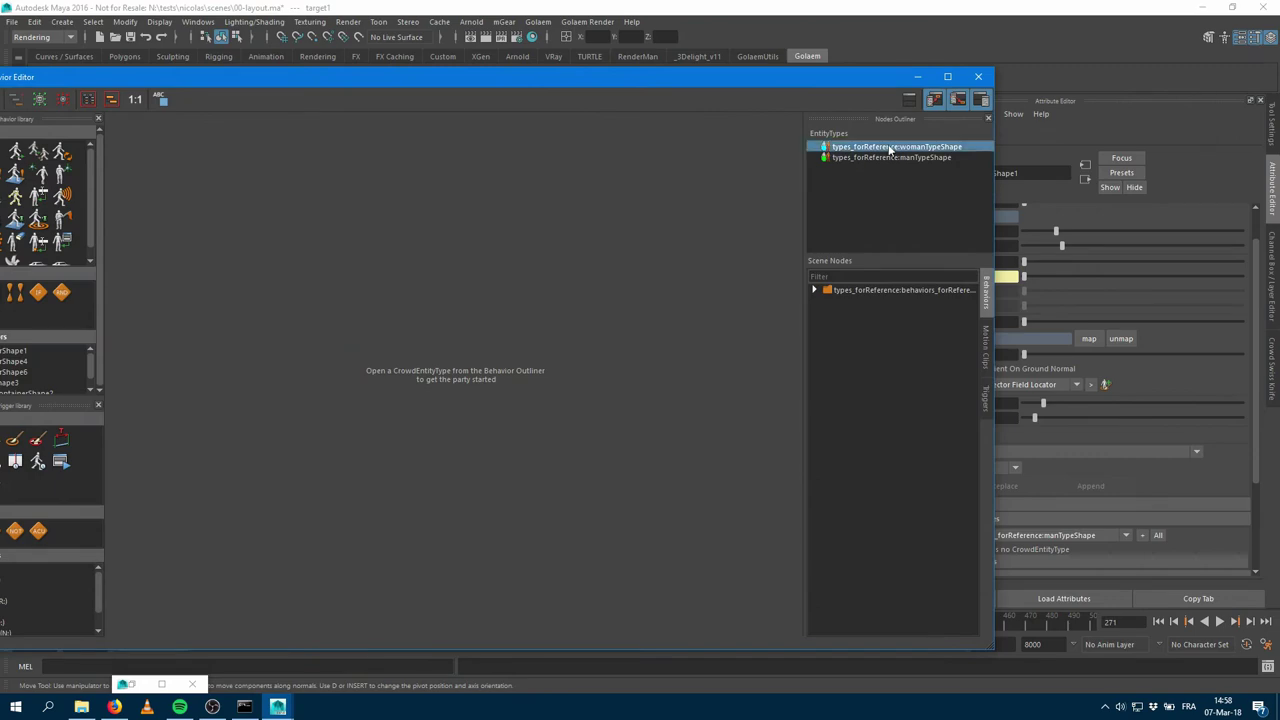
left_click(475, 325)
left_click(917, 77)
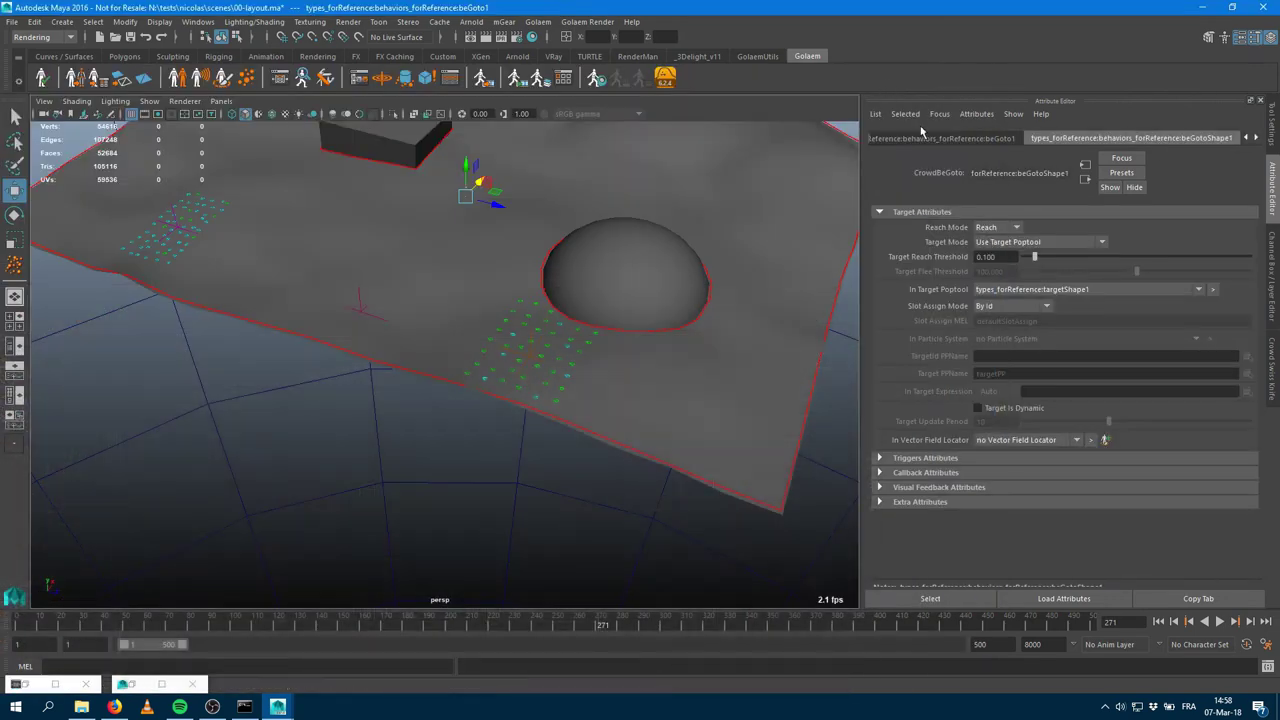
left_click(1047, 290)
left_click(1055, 332)
Play the simulation to check the crowd around the population tools, stopping it at about frame 117.
left_click(1219, 621)
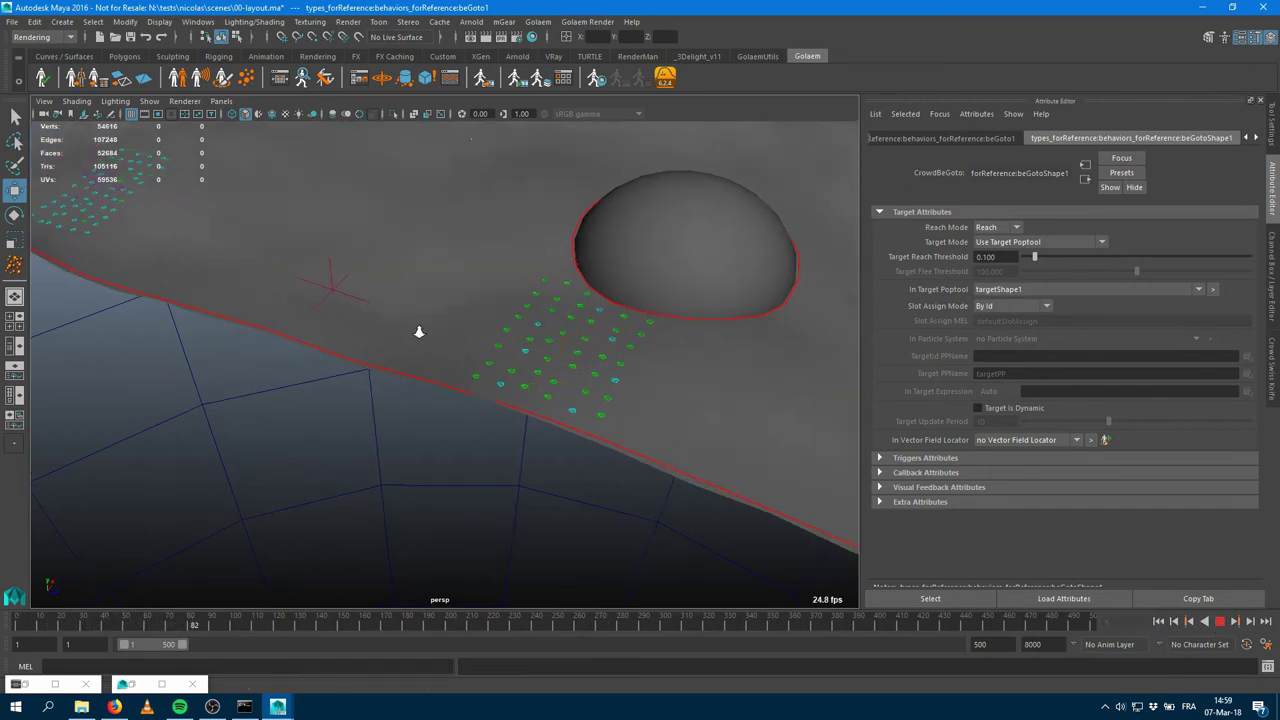
scroll(390, 340, "up", 2)
key("Escape")
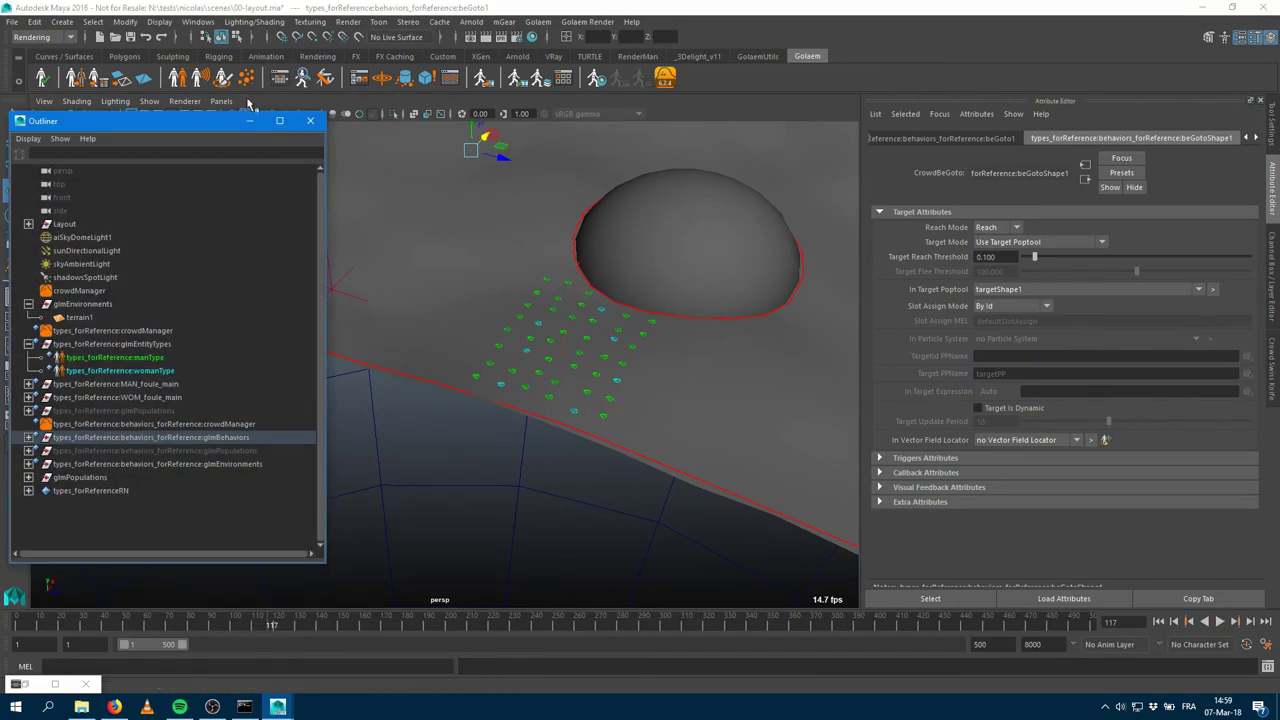
left_click(253, 124)
Create a new crowd field from each of the two population tools on the terrain.
middle_click_drag(223, 263, 414, 286, "alt")
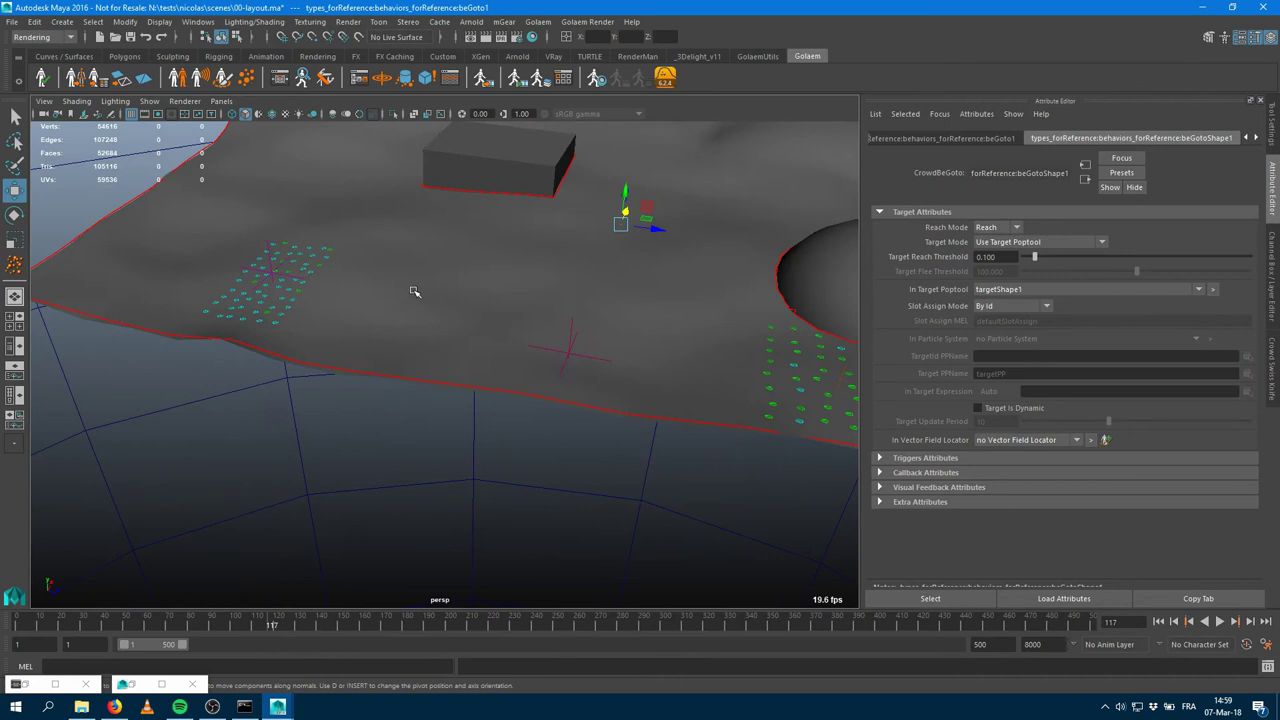
key("q")
left_click(272, 262)
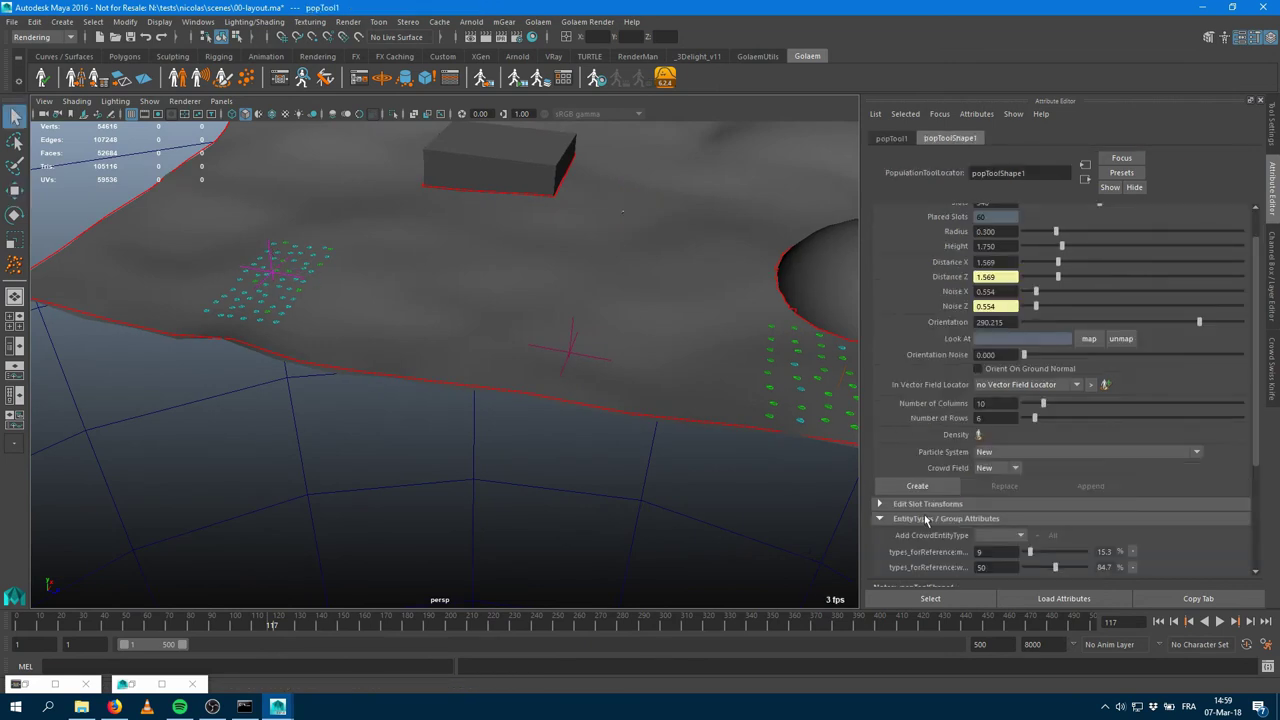
left_click(917, 486)
middle_click_drag(671, 291, 658, 363, "alt")
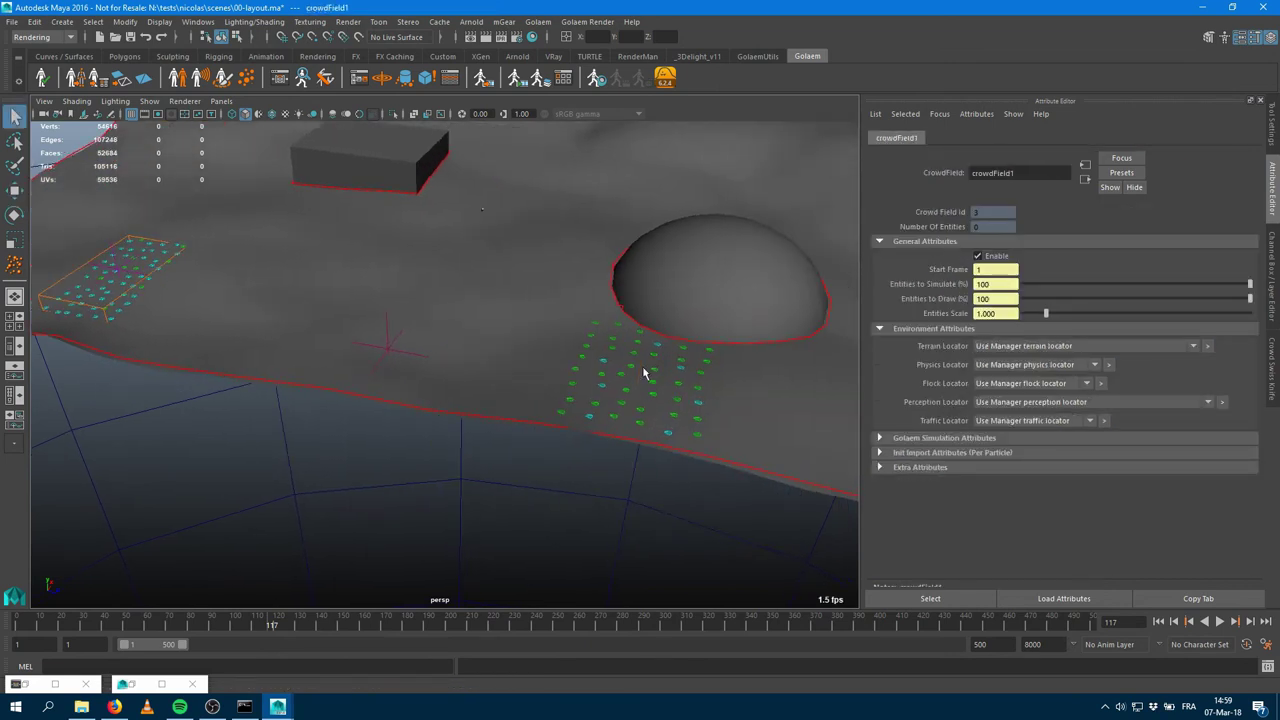
left_click(641, 373)
left_click(931, 485)
Play the simulation from the first frame and examine both crowd groups' movement toward the target up to about frame 186.
left_click(1158, 622)
left_click(1220, 622)
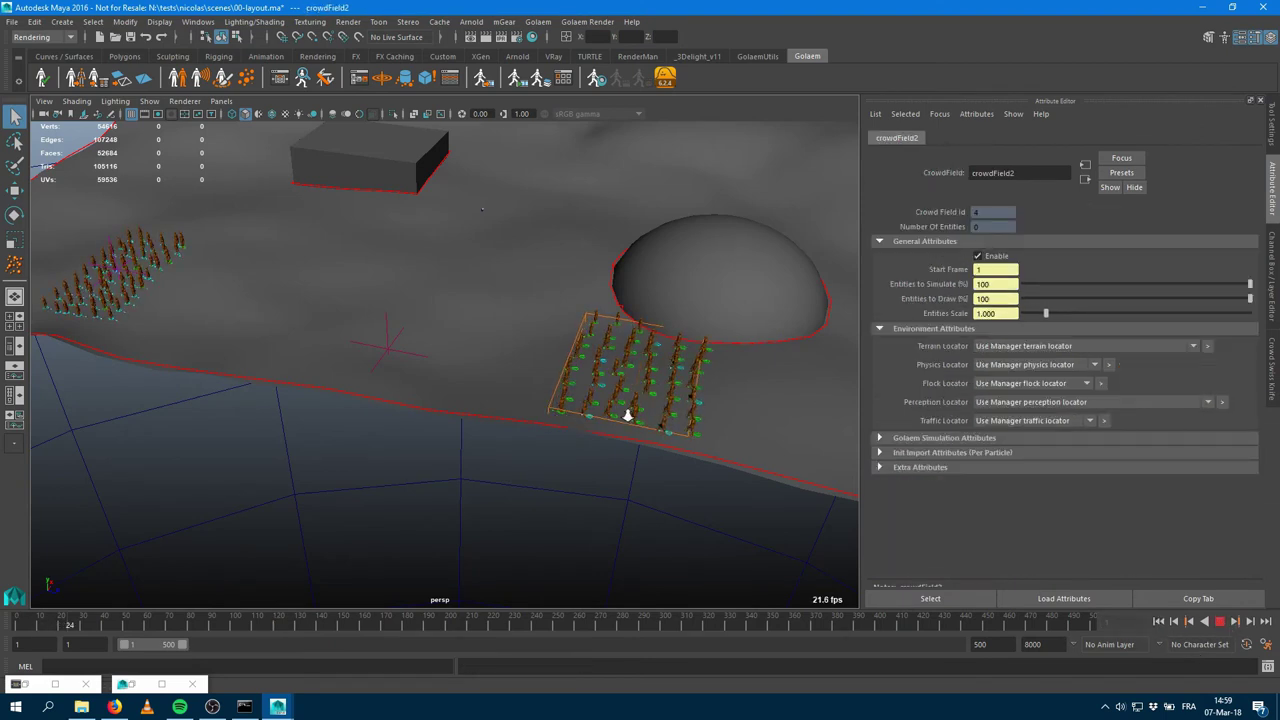
scroll(617, 414, "up", 2)
scroll(605, 418, "up", 1)
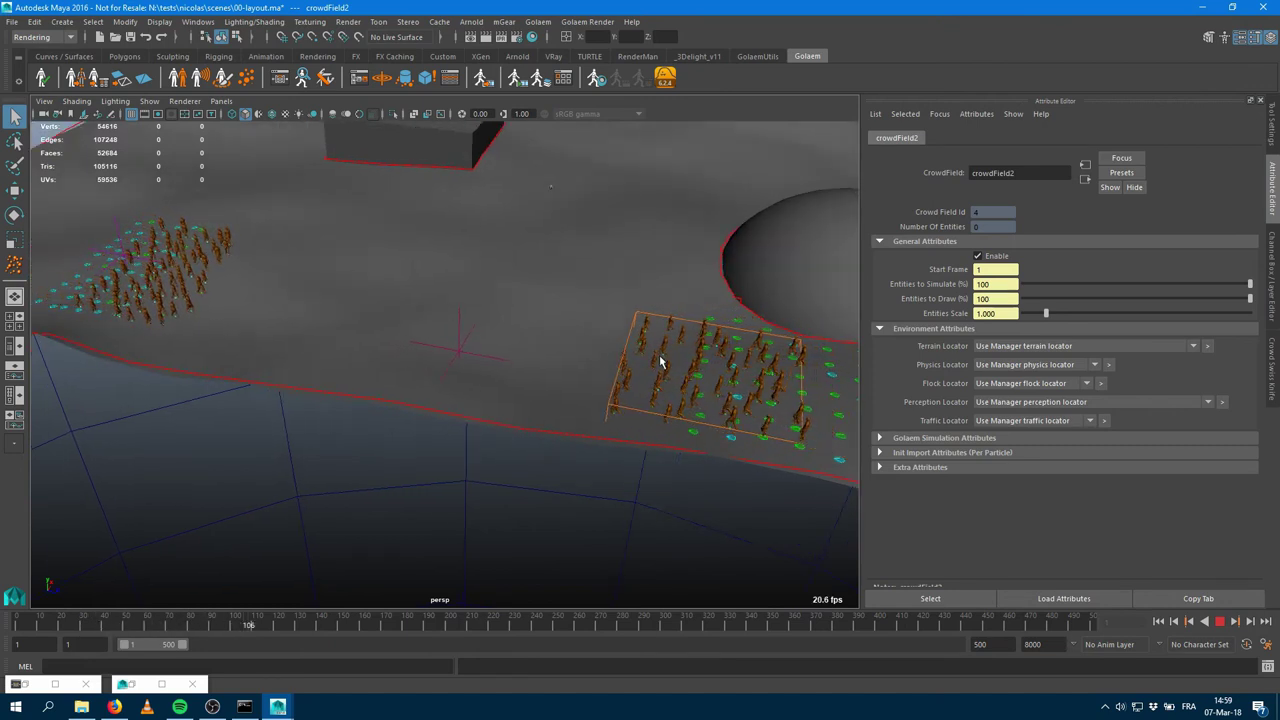
left_click_drag(629, 406, 594, 373, "alt")
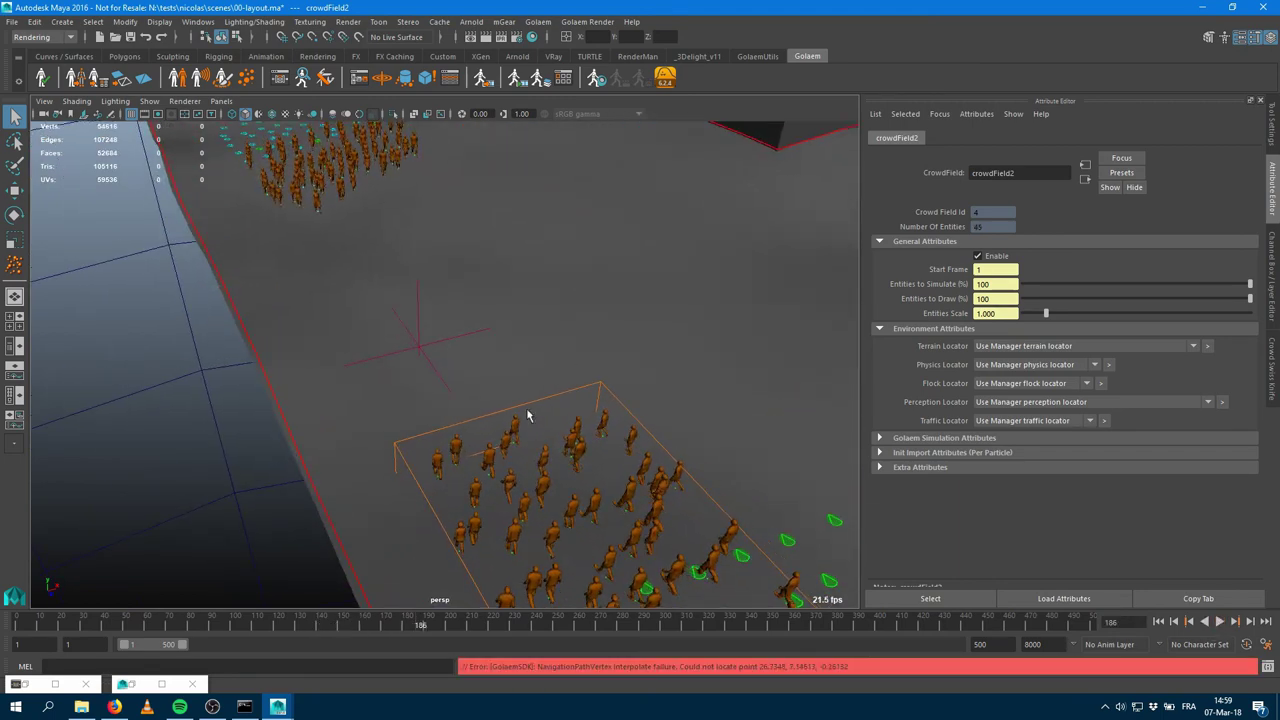
key("Escape")
mouse_move(529, 420)
left_mouse_down("alt")
mouse_move(576, 387)
mouse_move(540, 383)
mouse_move(530, 429)
left_mouse_up("alt")
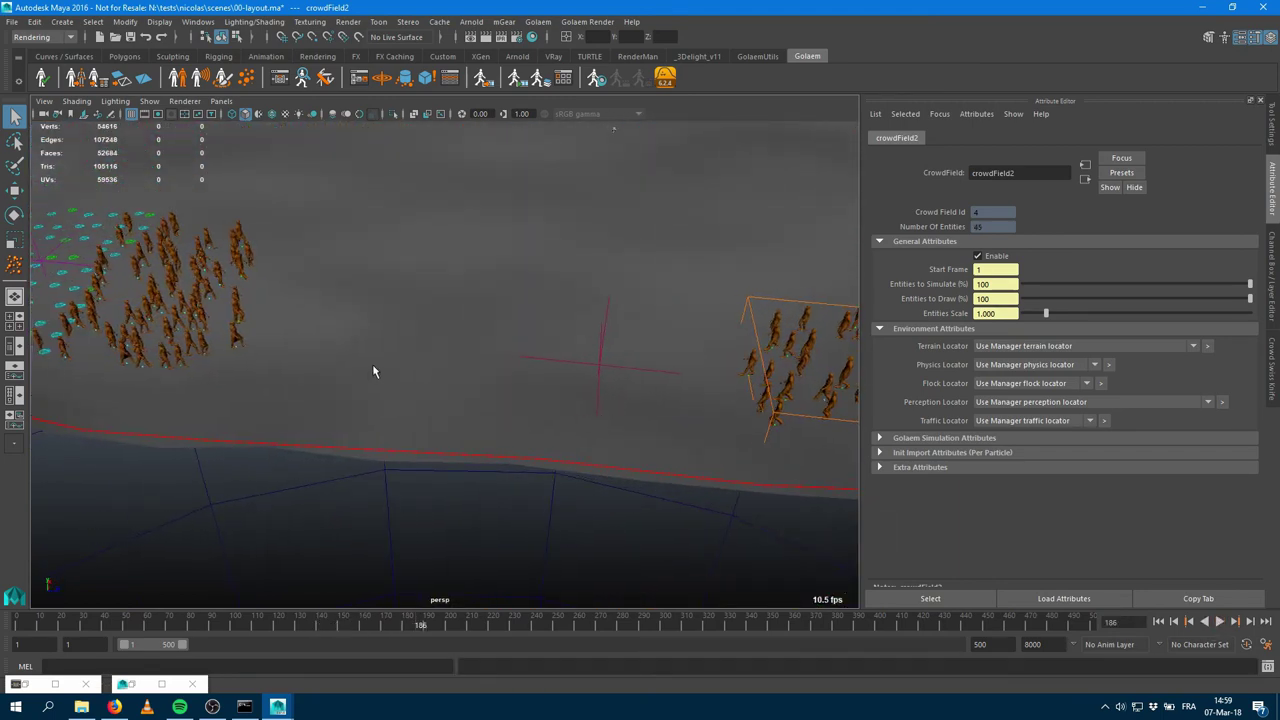
Open the man entity type's character file in the Character Maker and examine the hair geometry's shader asset node name.
left_click(200, 78)
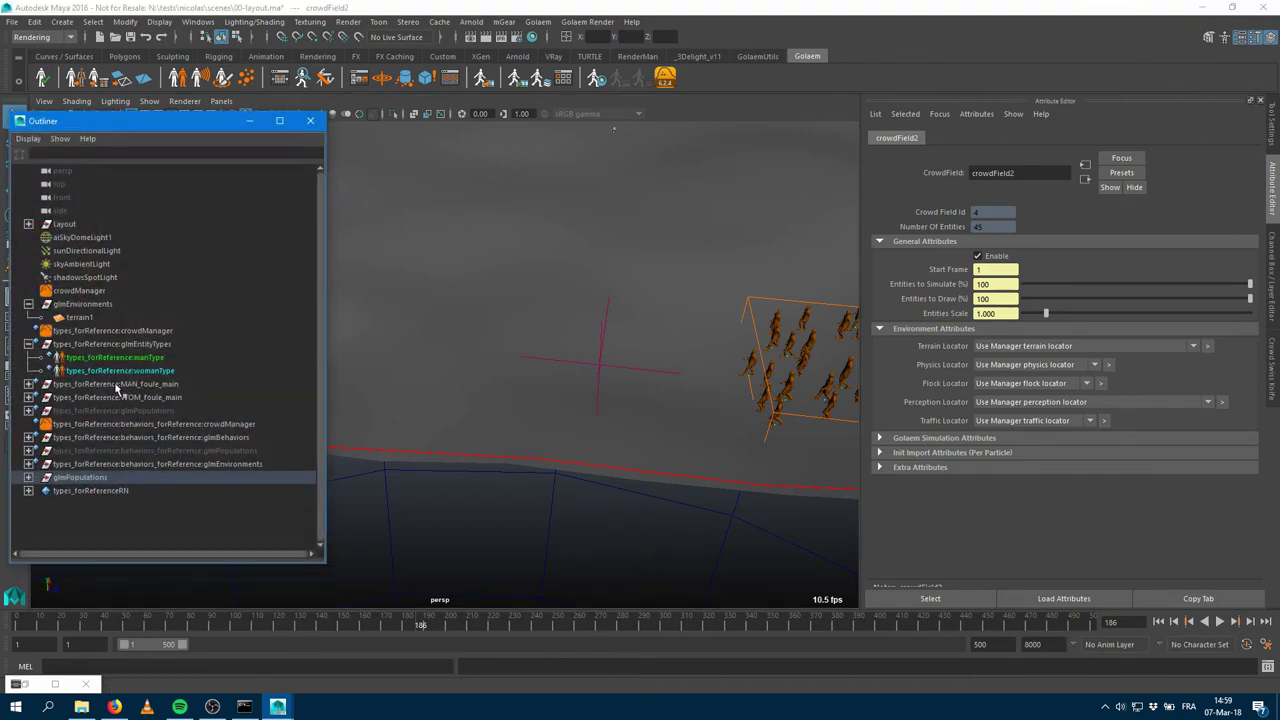
left_click(140, 358)
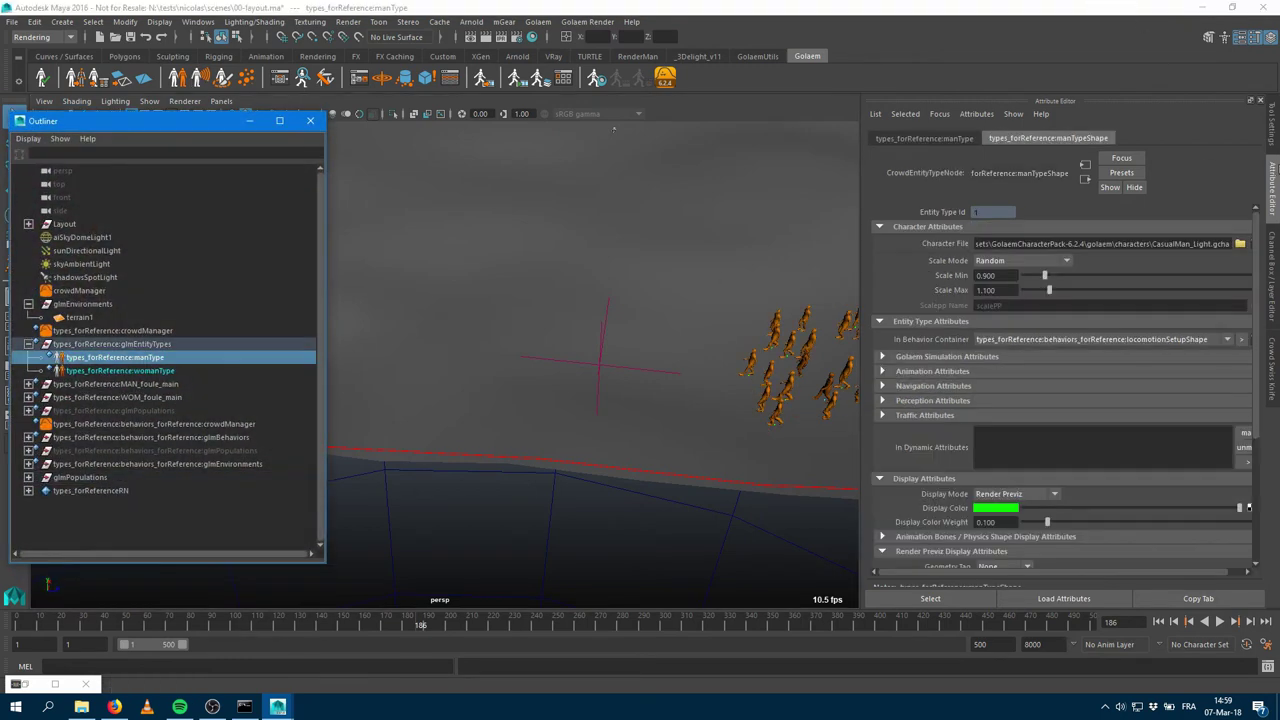
left_click_drag(860, 265, 805, 265)
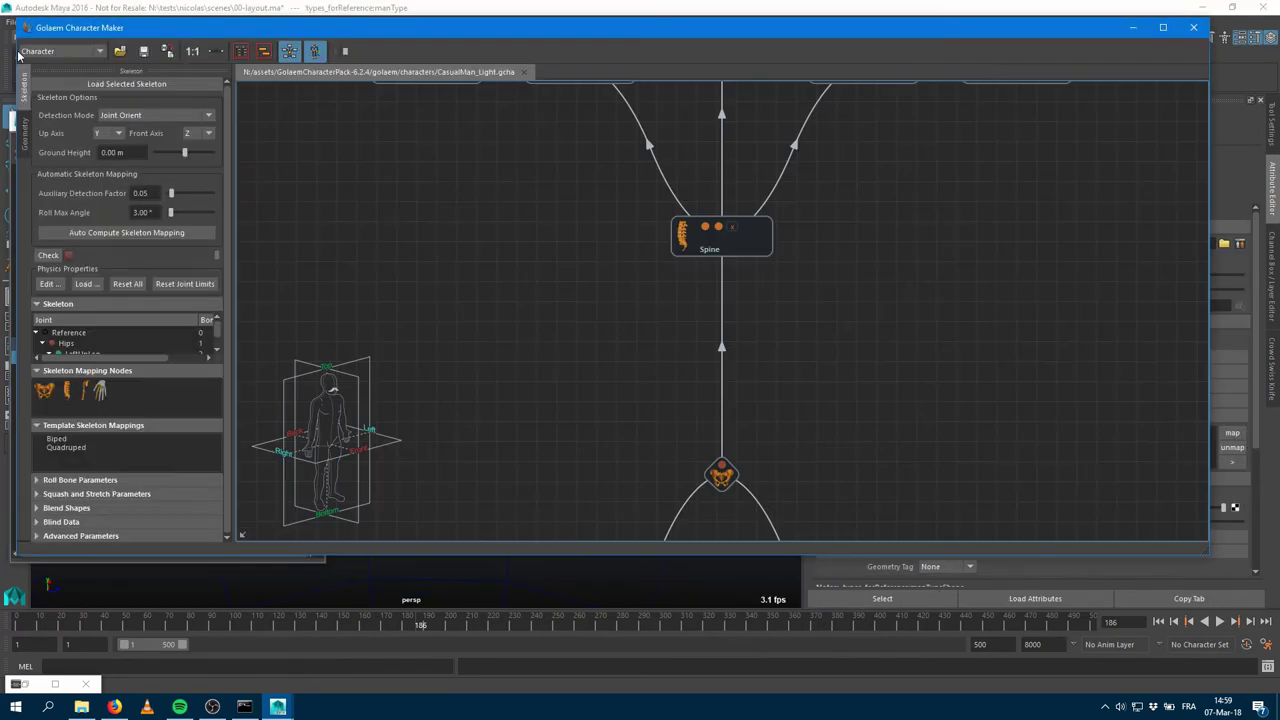
left_click(23, 145)
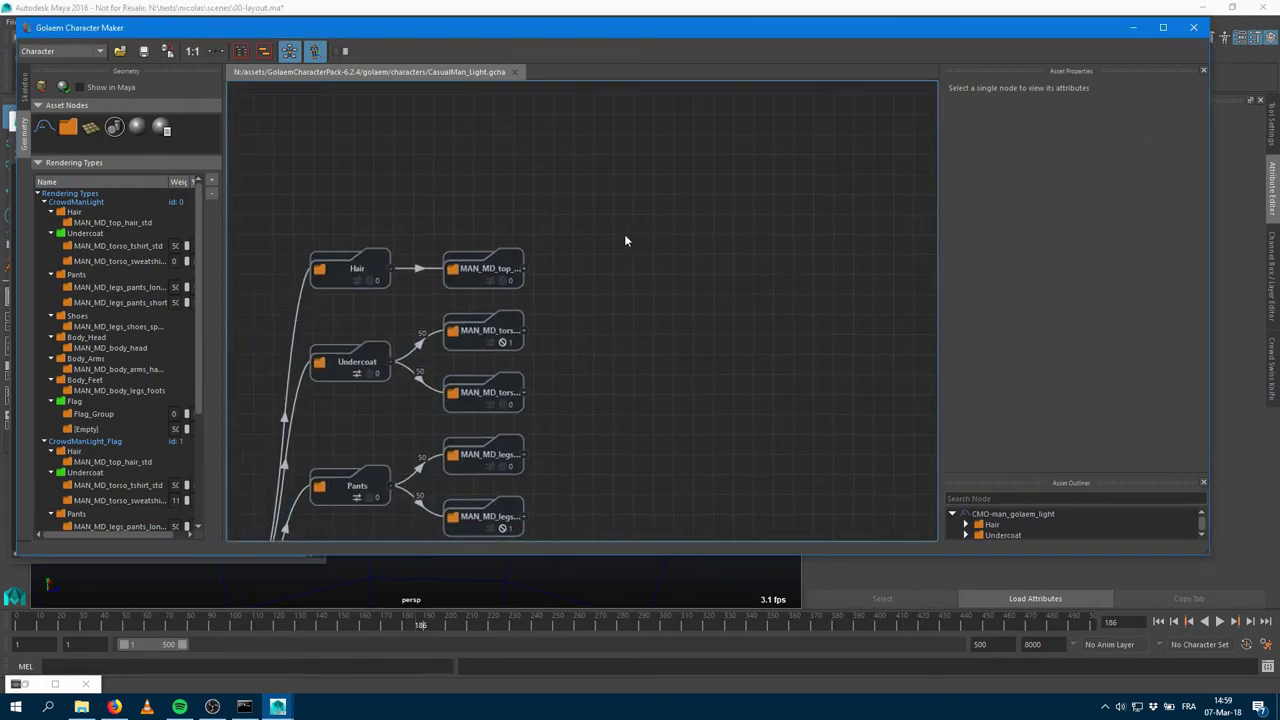
left_click(733, 284)
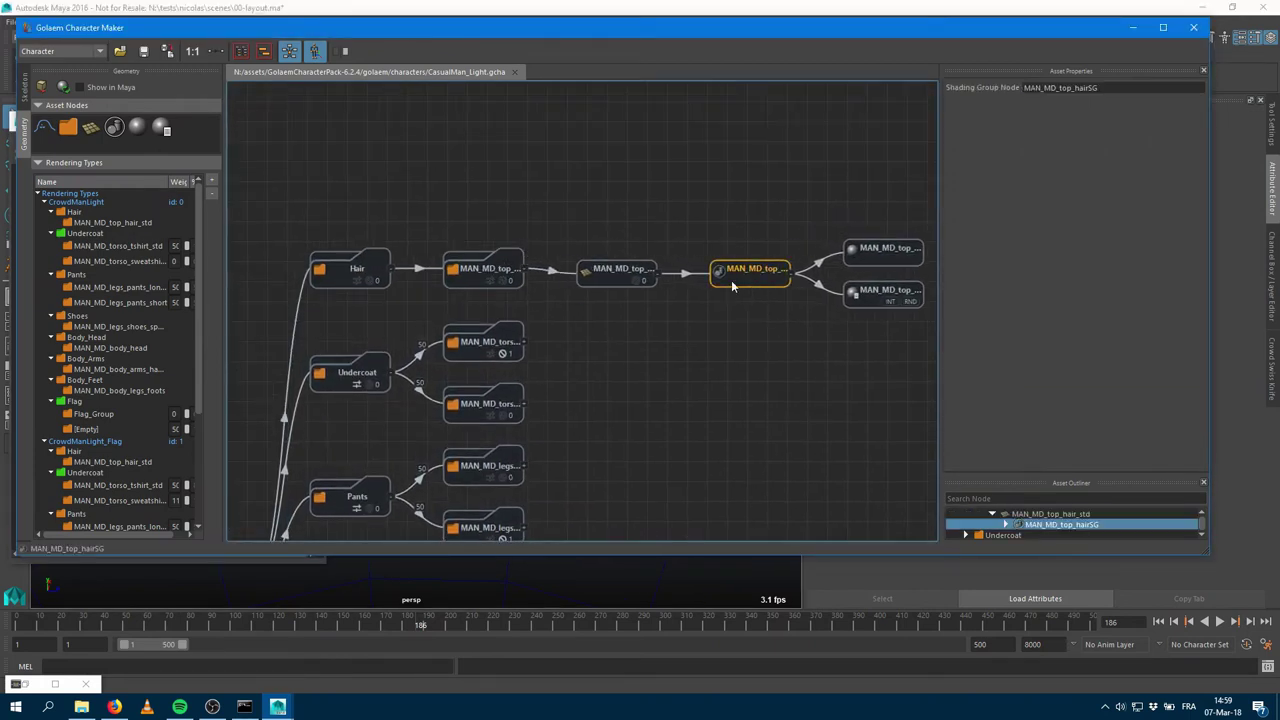
left_click(884, 250)
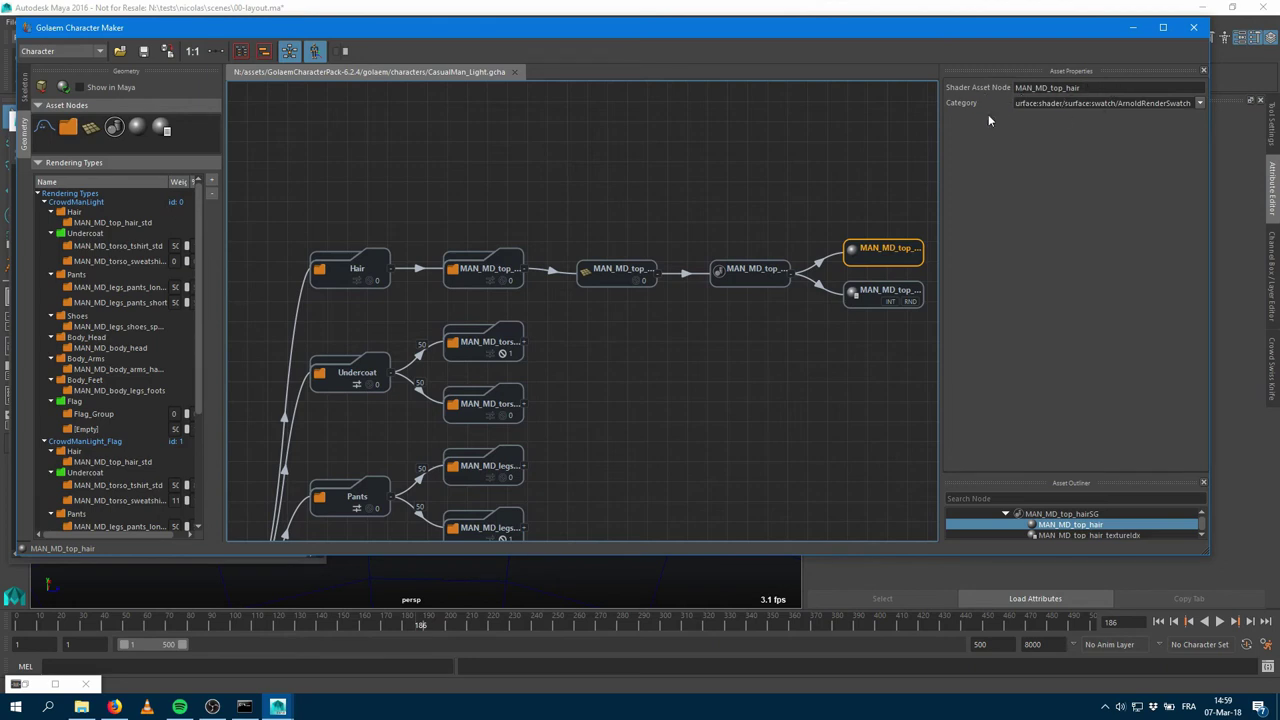
double_click(1058, 88)
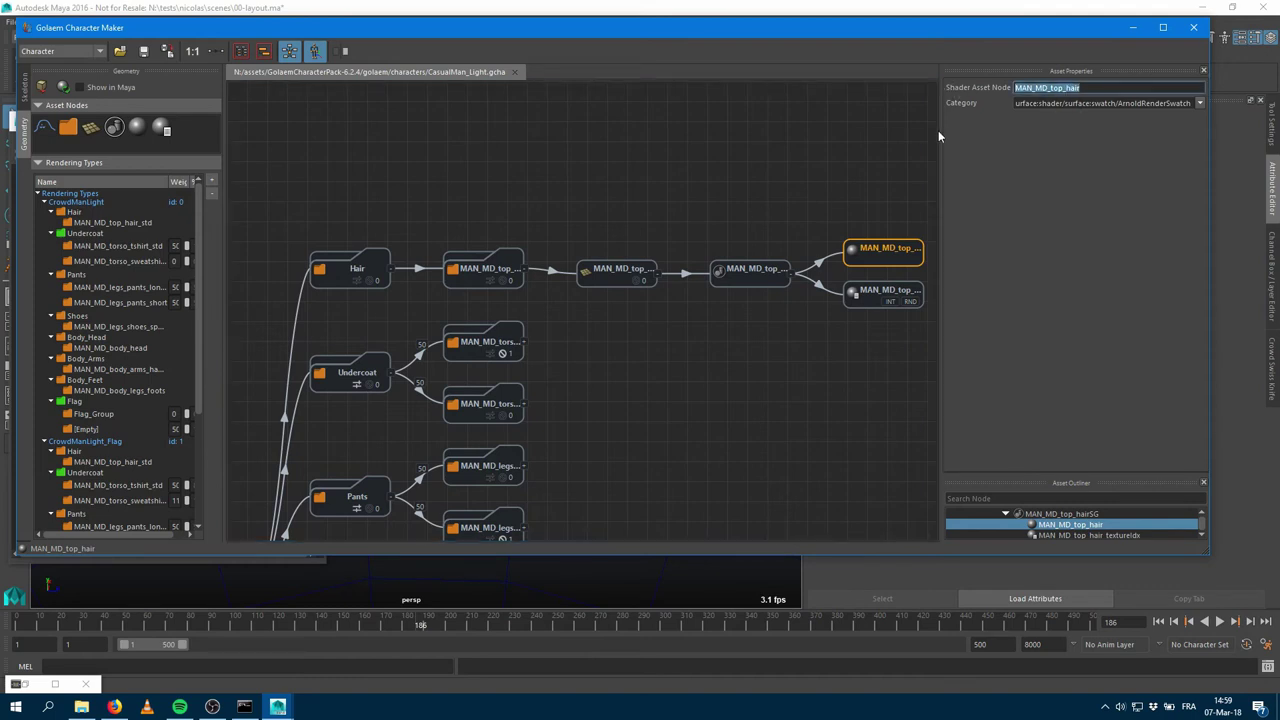
left_click(1131, 28)
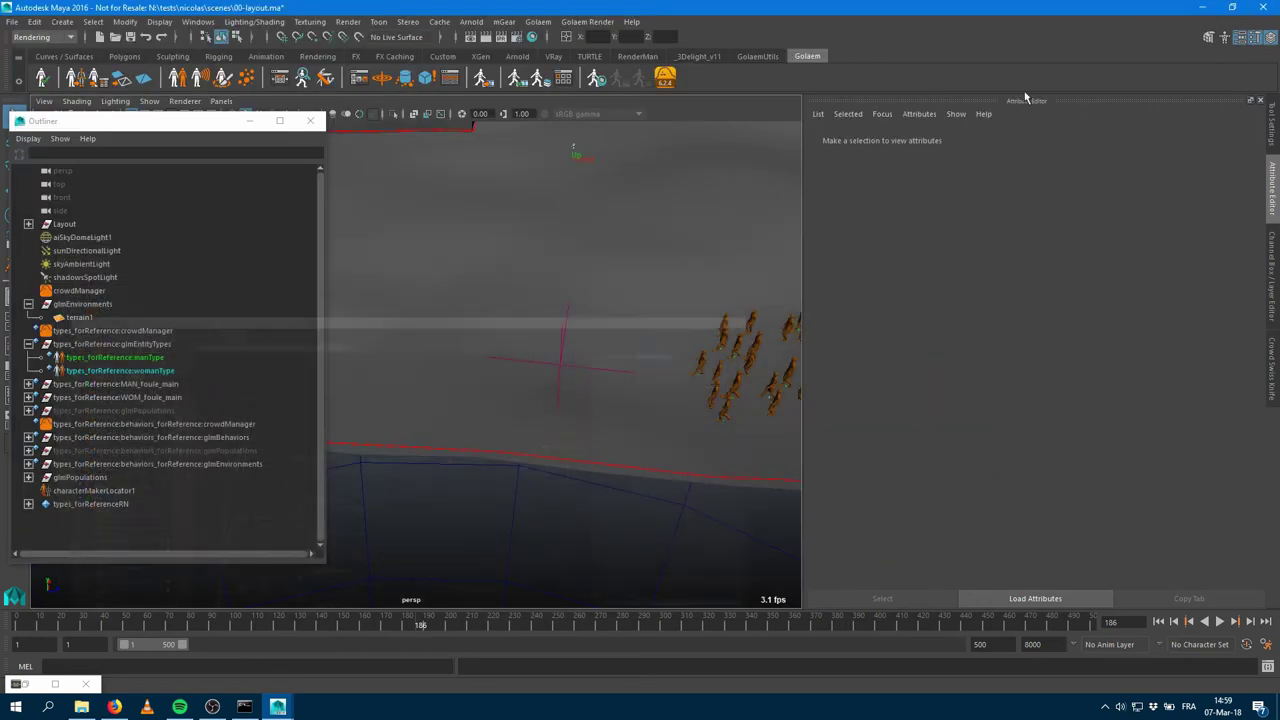
Set the man entity type's Shading Namespace to types_forReference and refresh its render previz geometry.
double_click(116, 358)
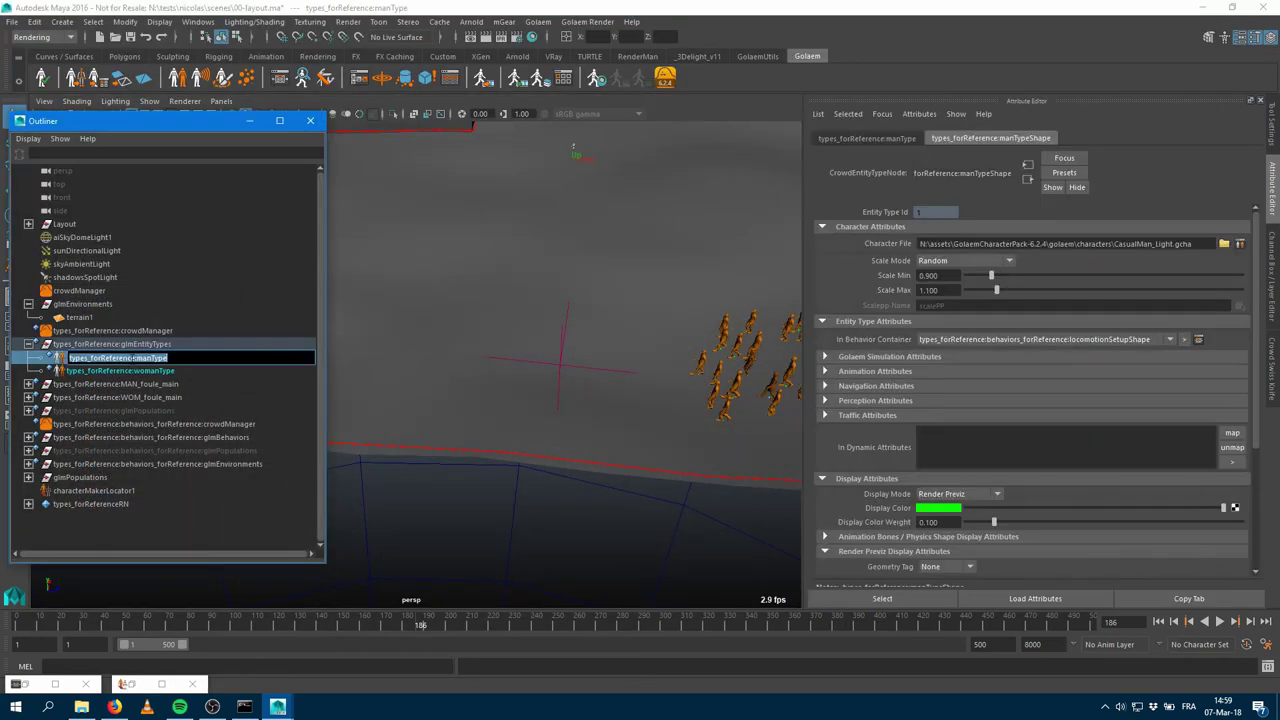
left_click_drag(131, 358, 67, 358)
scroll(1077, 375, "down", 4)
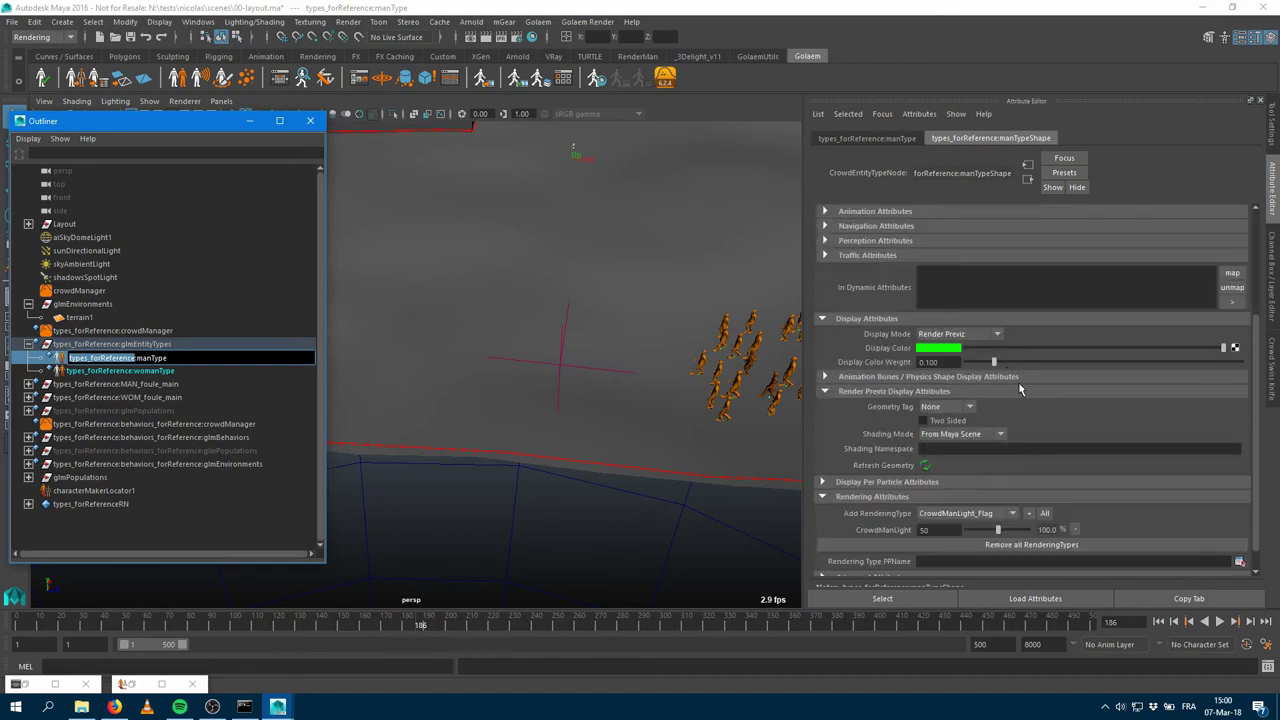
left_click(859, 392)
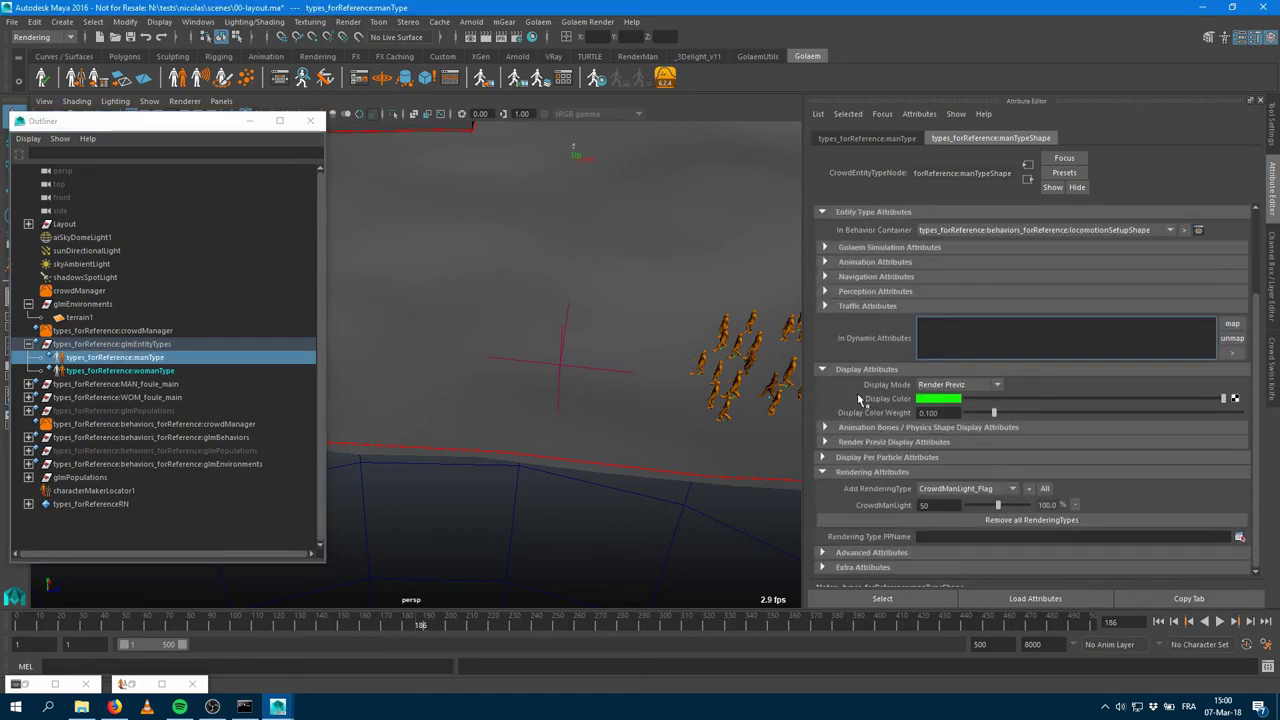
left_click(868, 442)
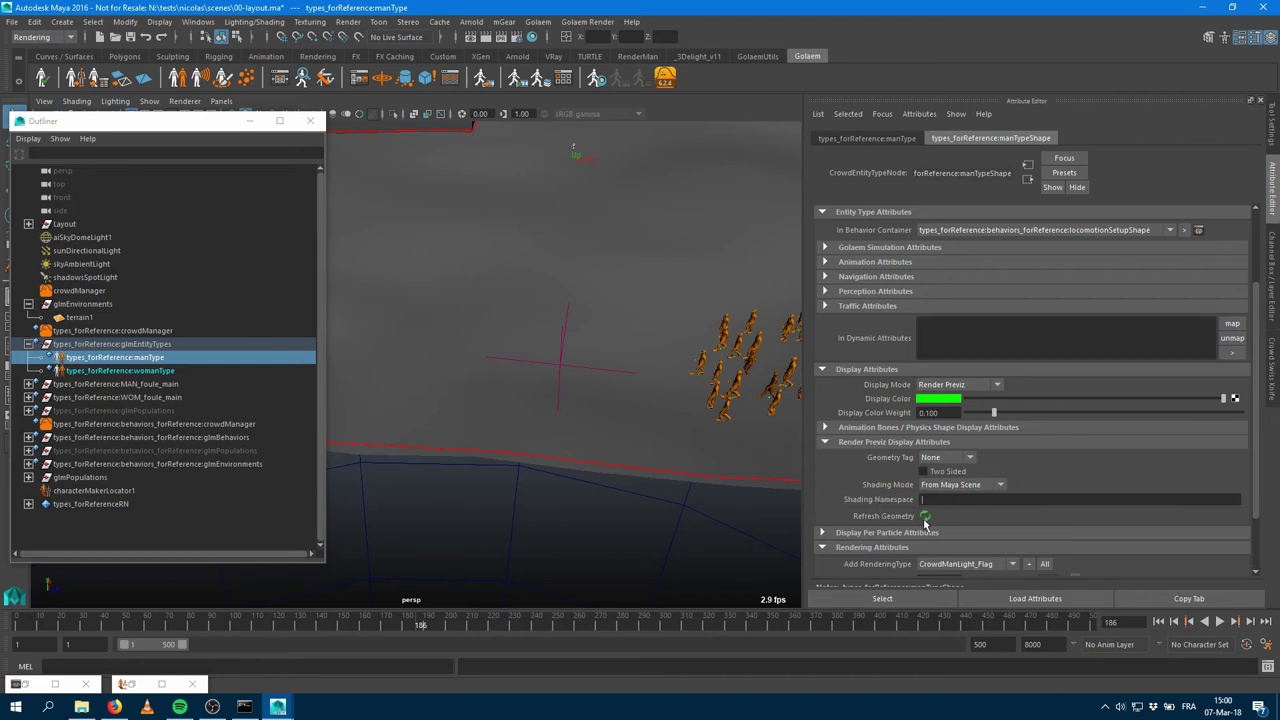
left_click(925, 518)
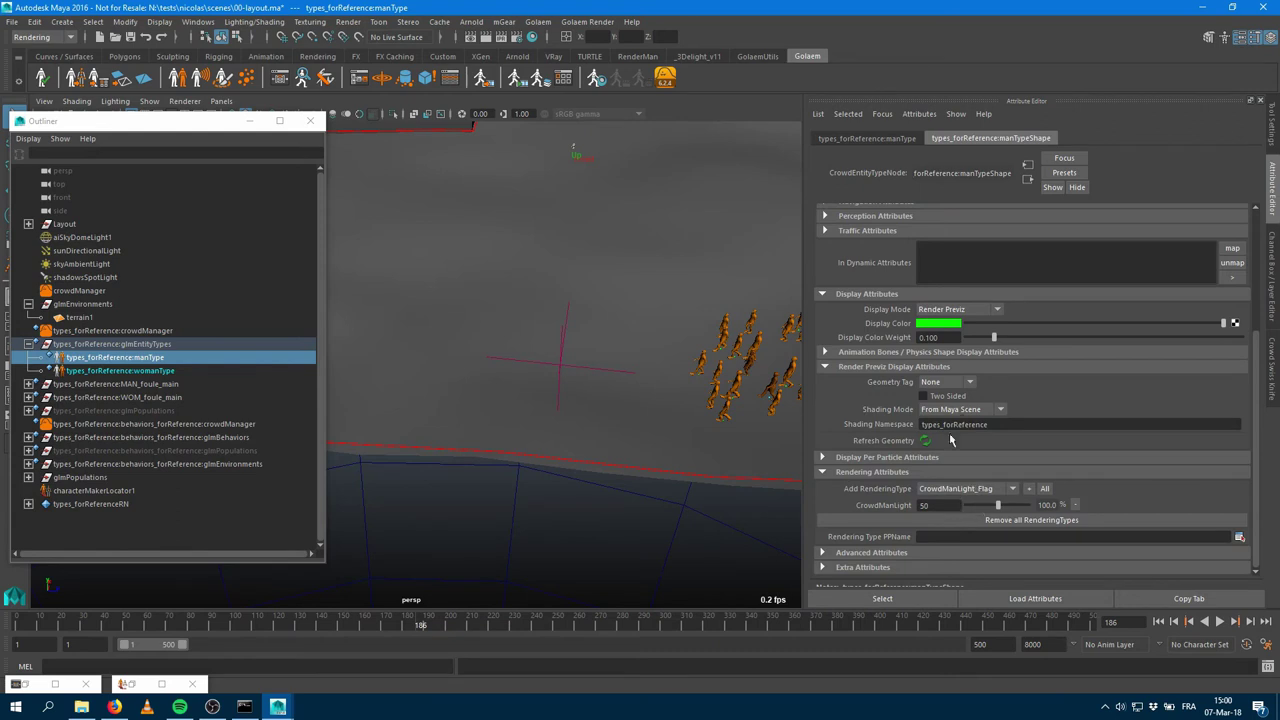
Check the woman entity type's attributes and refresh the man entity type's render previz geometry again.
left_click(150, 370)
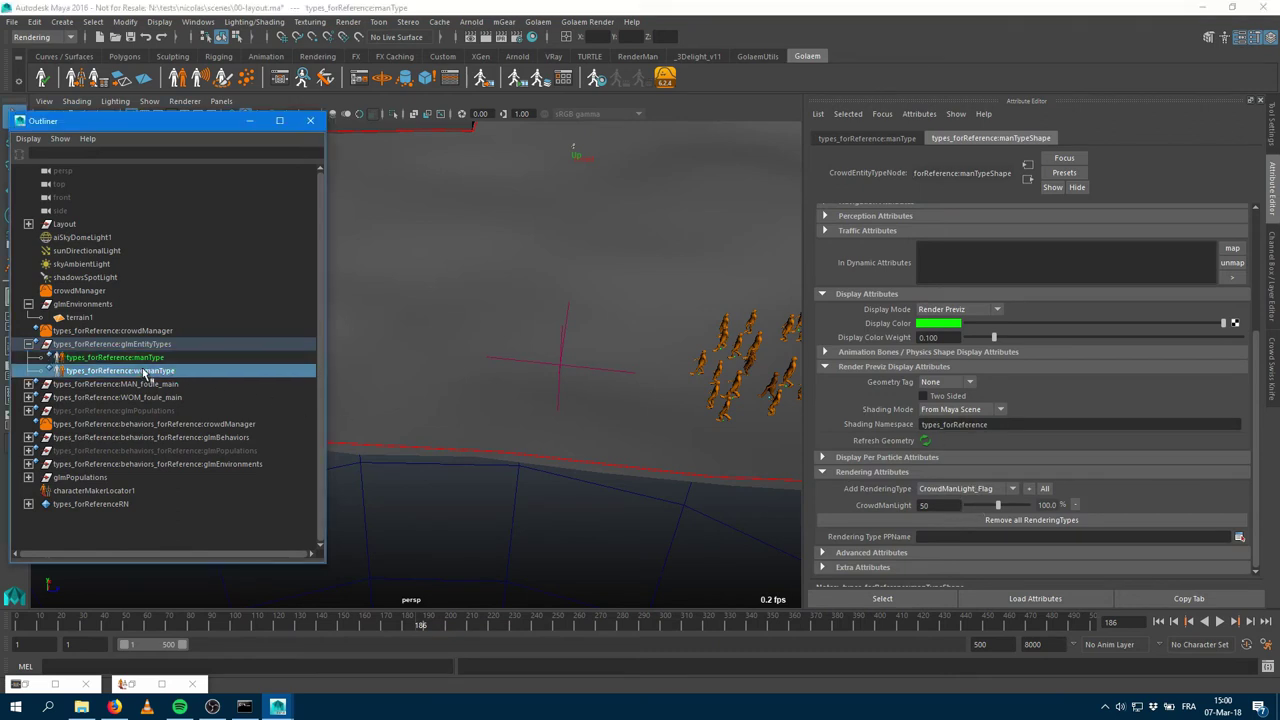
scroll(860, 440, "up", 5)
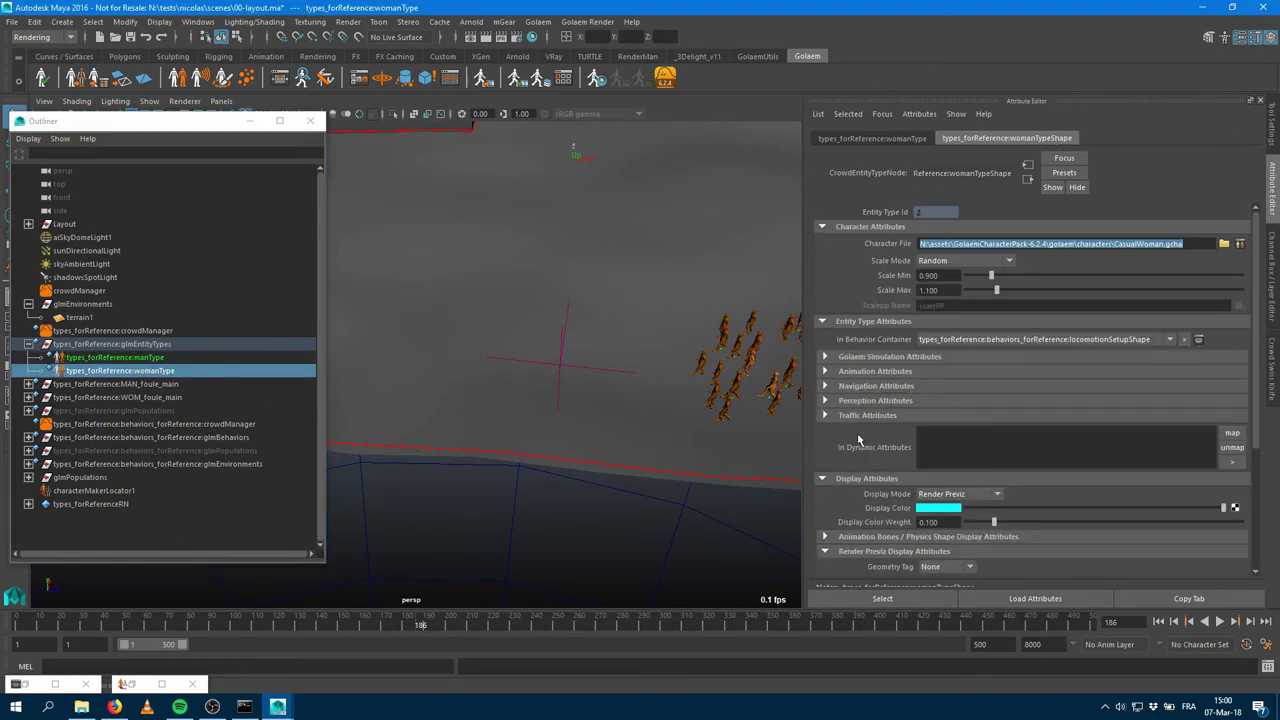
left_click(157, 358)
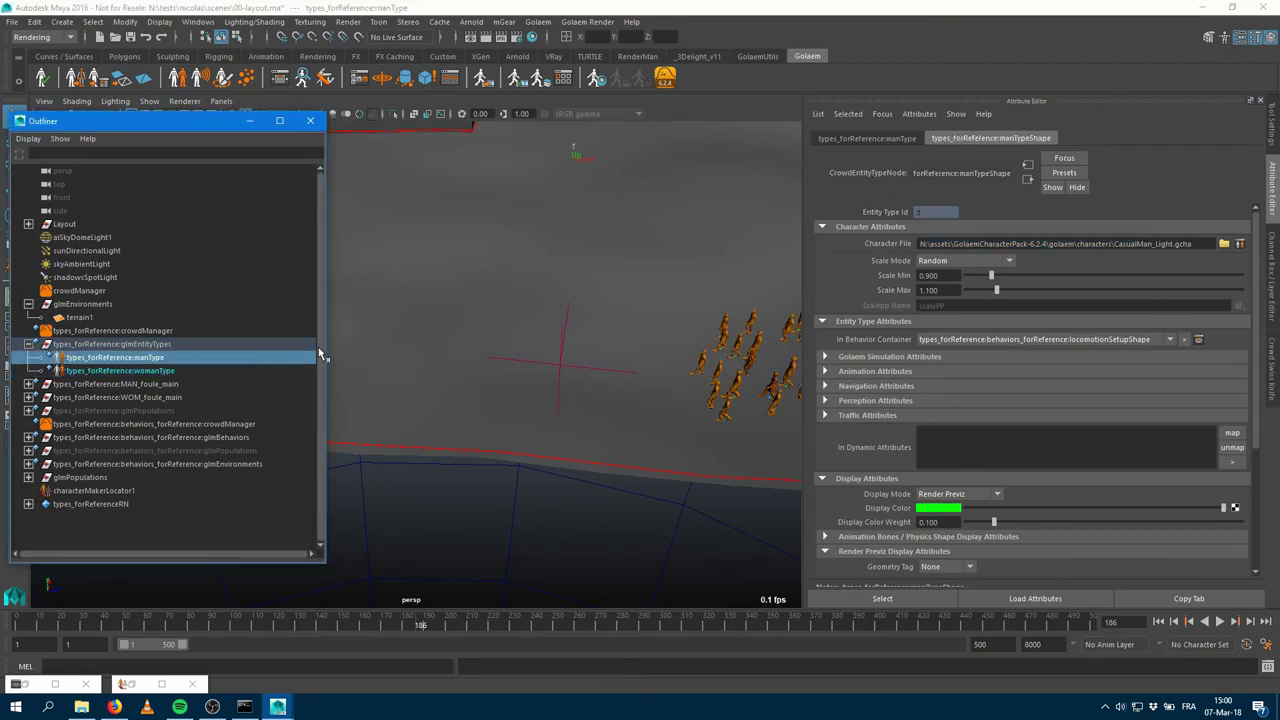
scroll(956, 466, "down", 4)
left_click(926, 467)
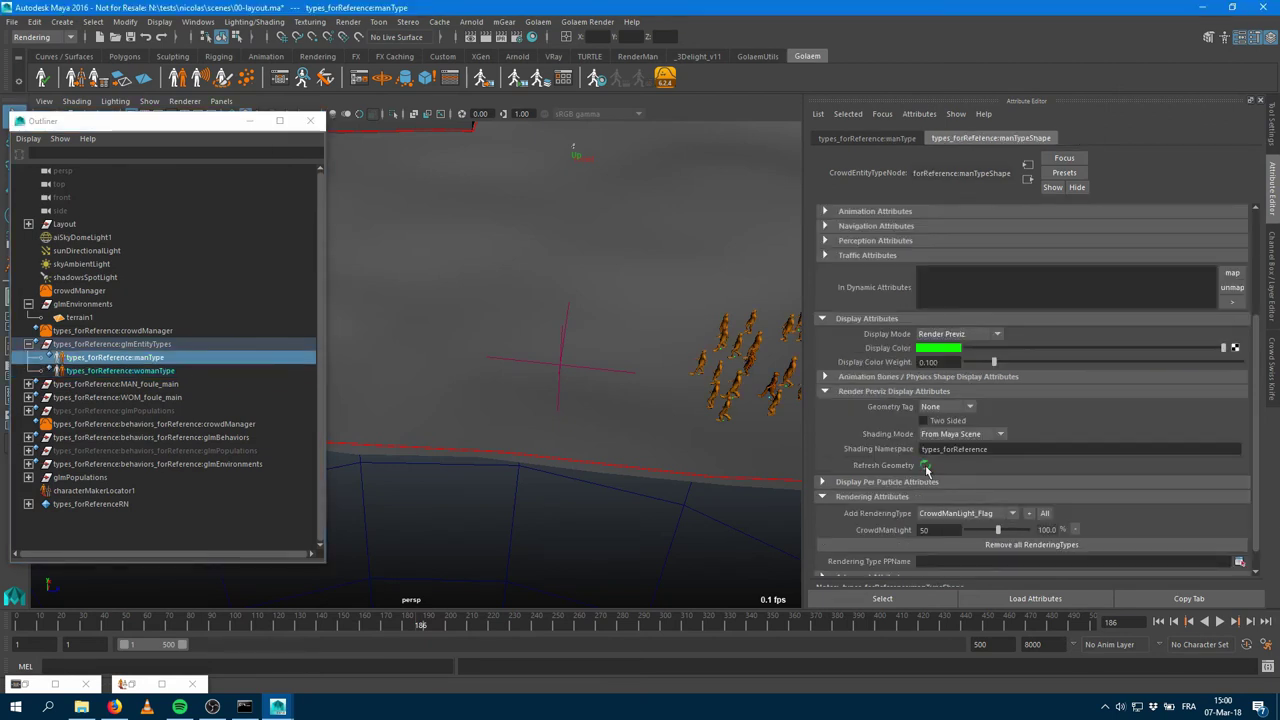
left_click(250, 120)
middle_click_drag(418, 274, 285, 142, "alt")
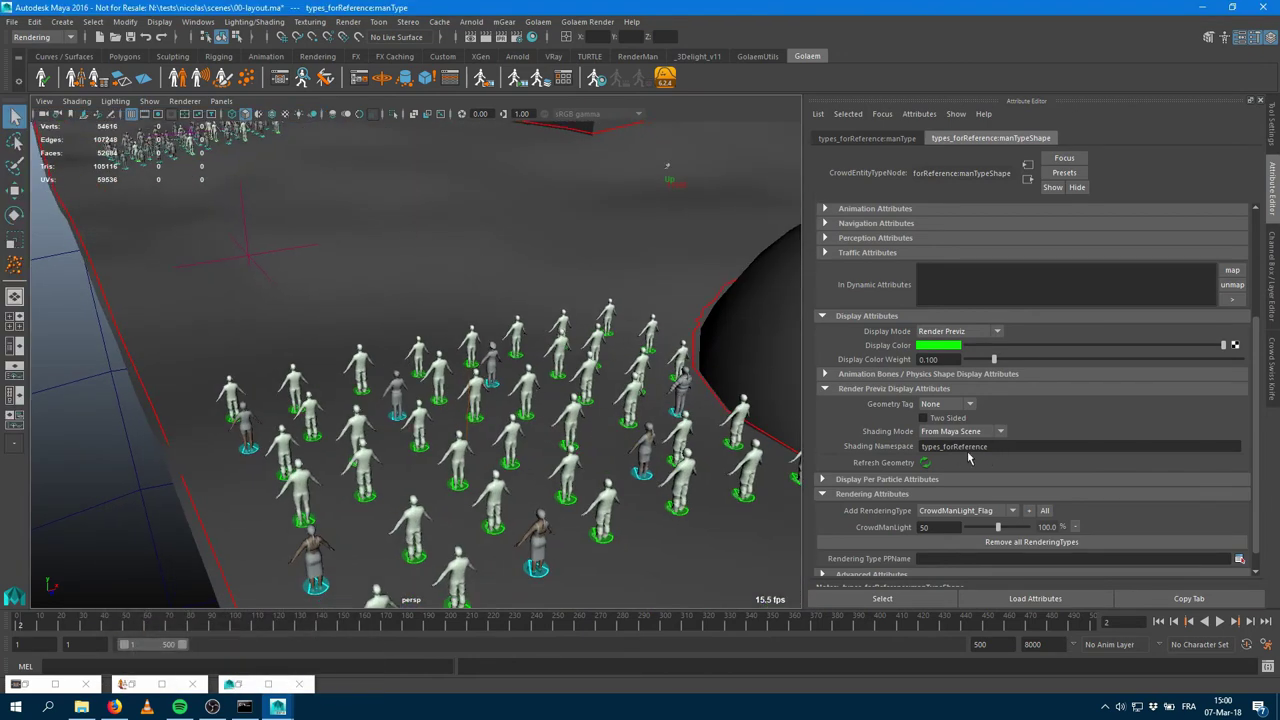
Play the simulation up to about frame 58 and examine both crowd groups' movement with the render previz shading.
middle_click_drag(354, 243, 445, 280, "alt")
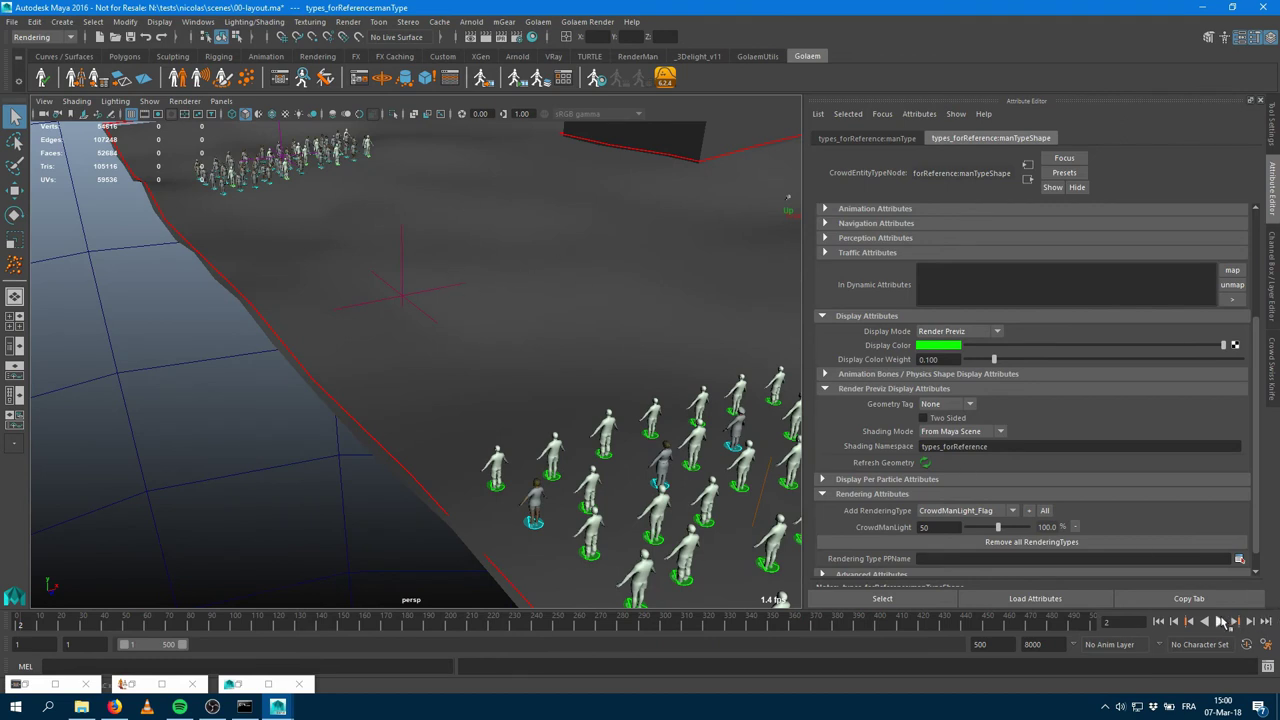
left_click(1221, 621)
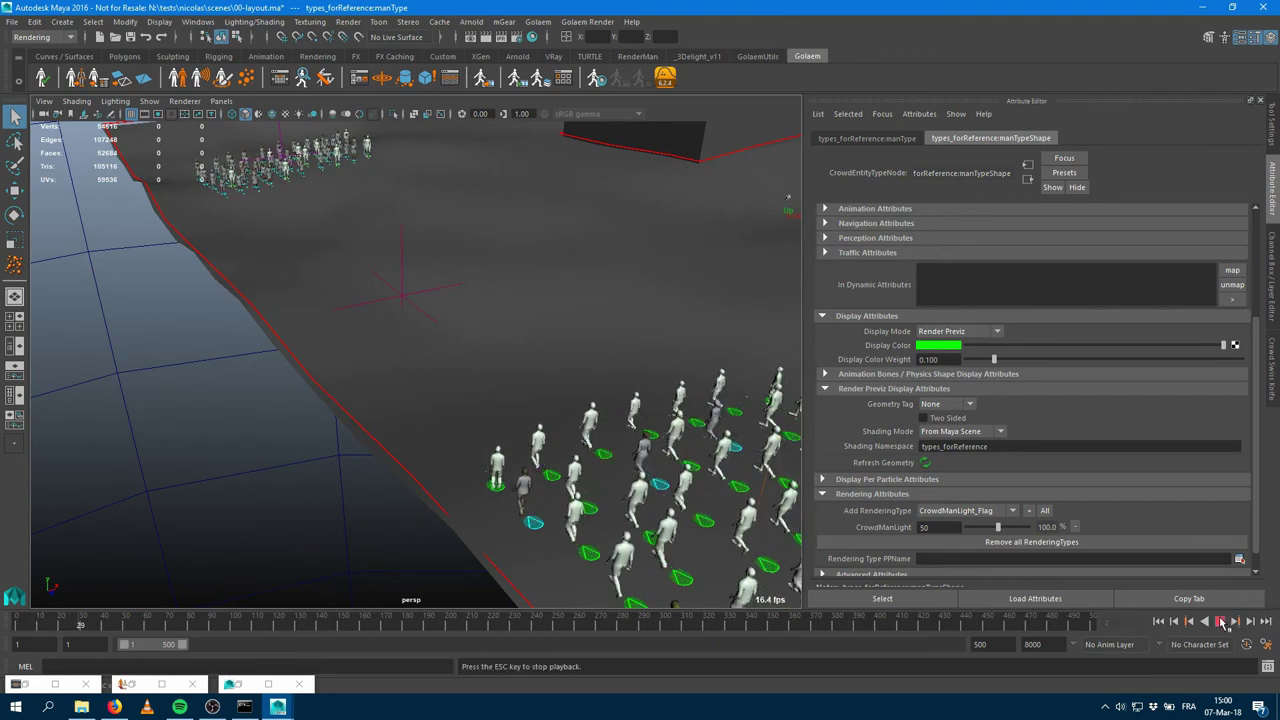
left_click(1221, 621)
left_click_drag(580, 420, 554, 387, "alt")
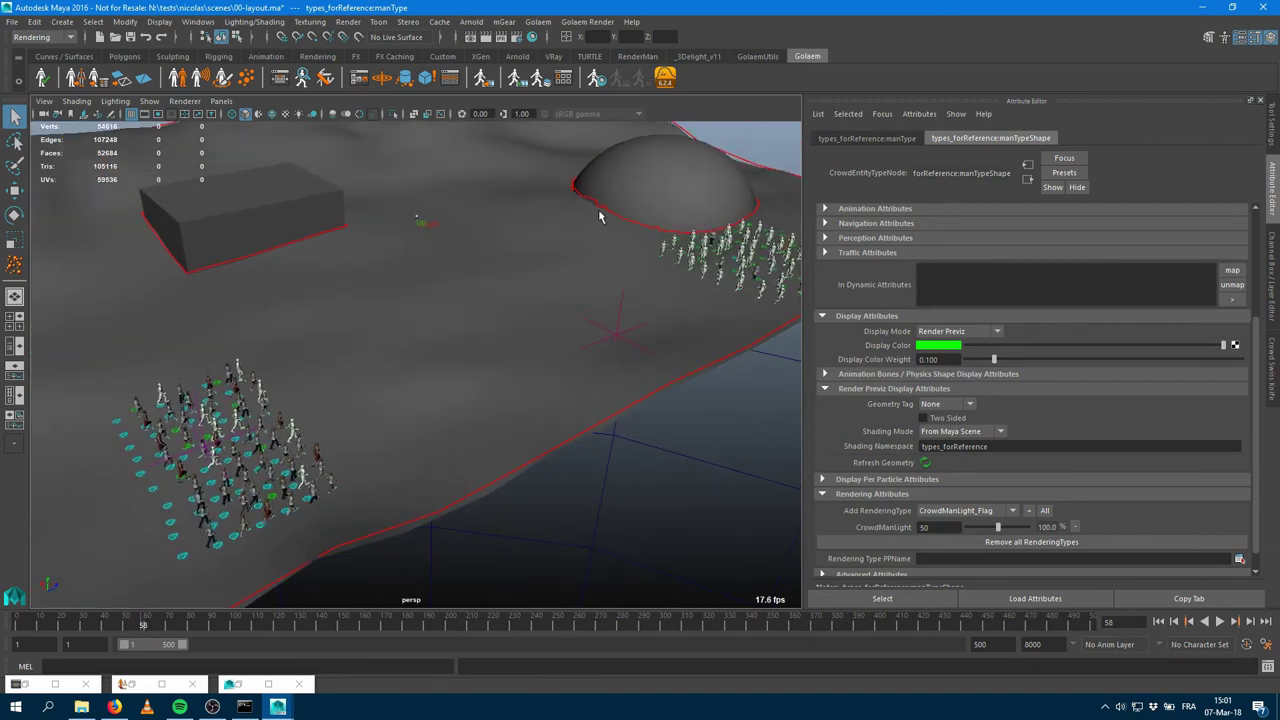
Export the simulation of crowdField1 and crowdField2 for frames 1 to 500 as cache 00-layout into the export/00-layout/cache folder.
left_click(512, 80)
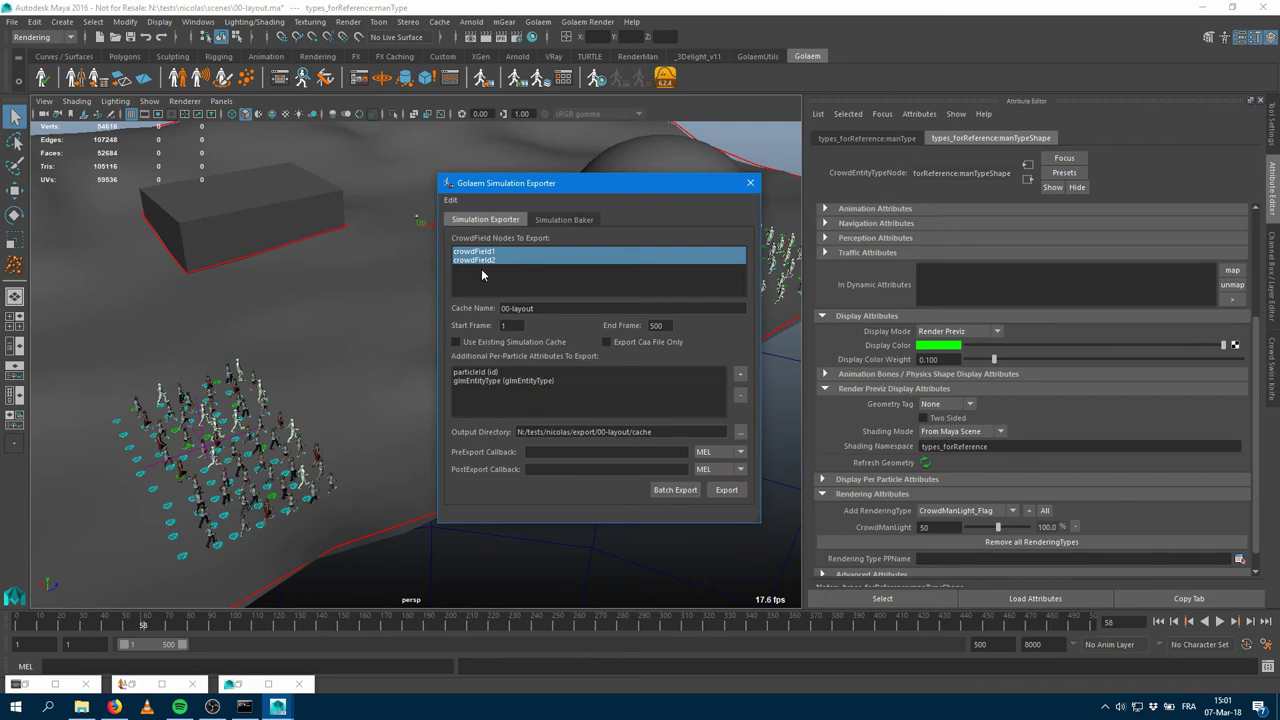
left_click(482, 260)
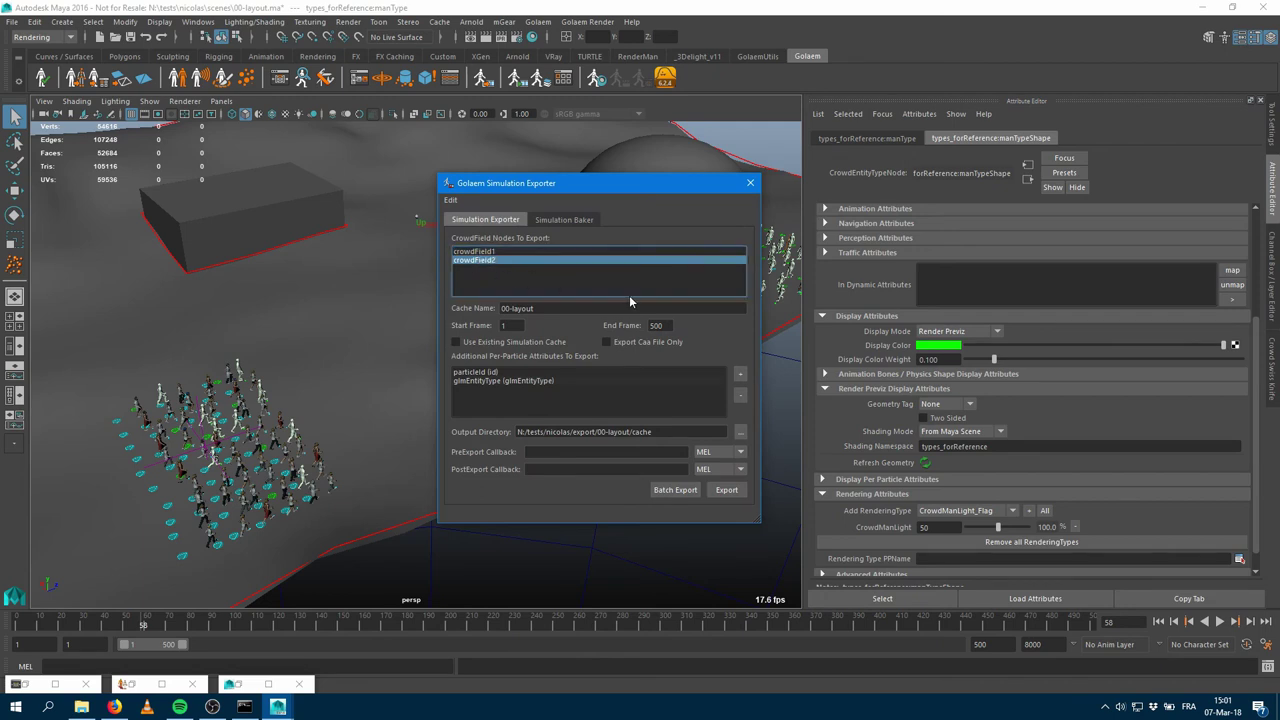
left_click(489, 252)
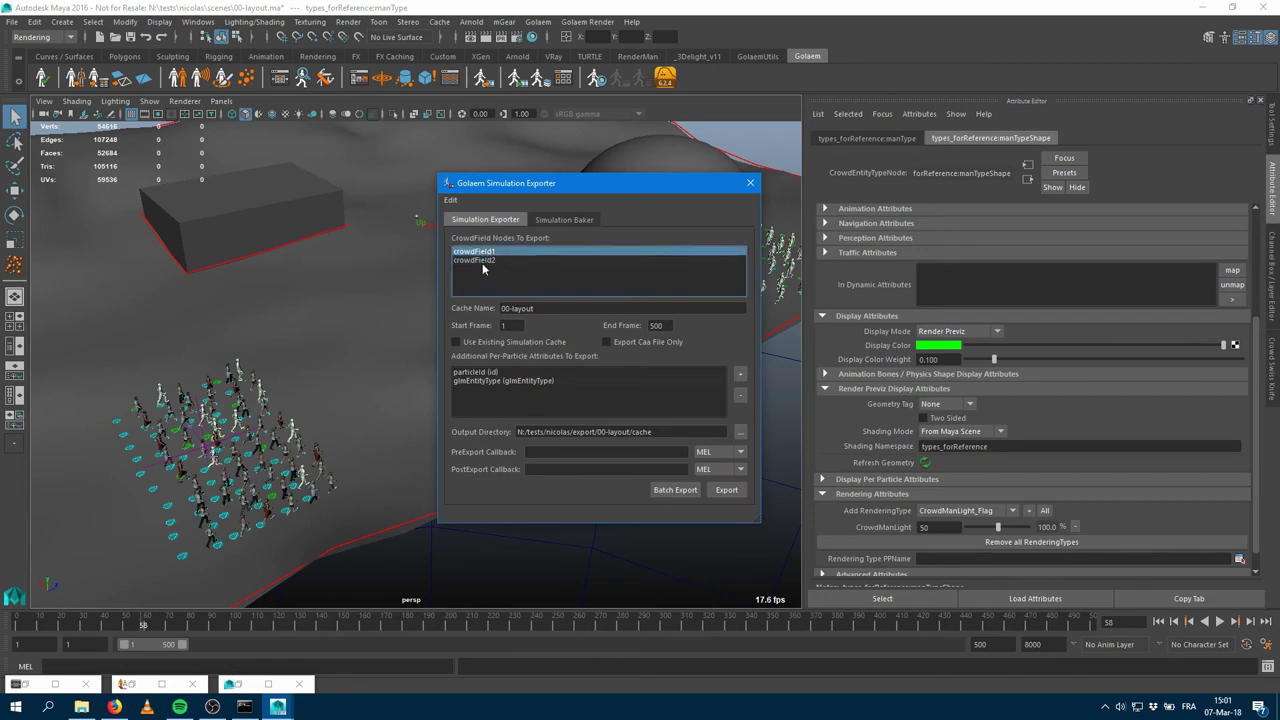
left_click(482, 262, "shift")
left_click(726, 489)
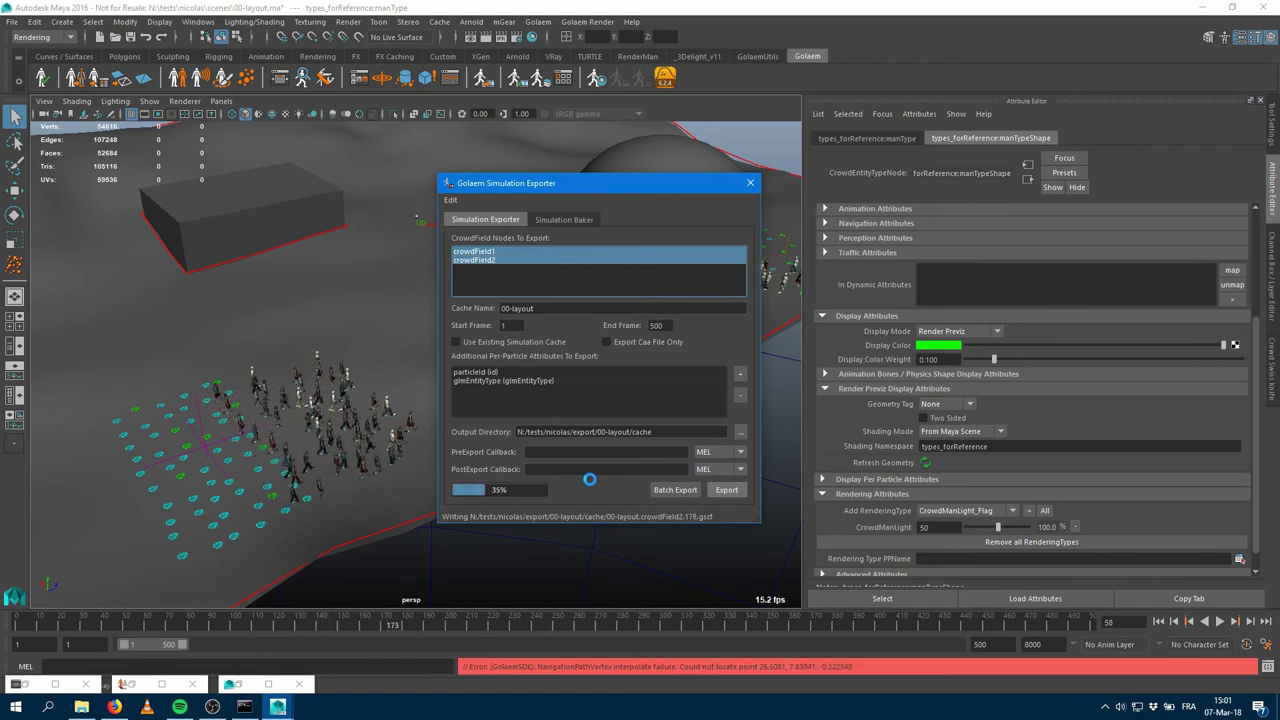
left_click(605, 372)
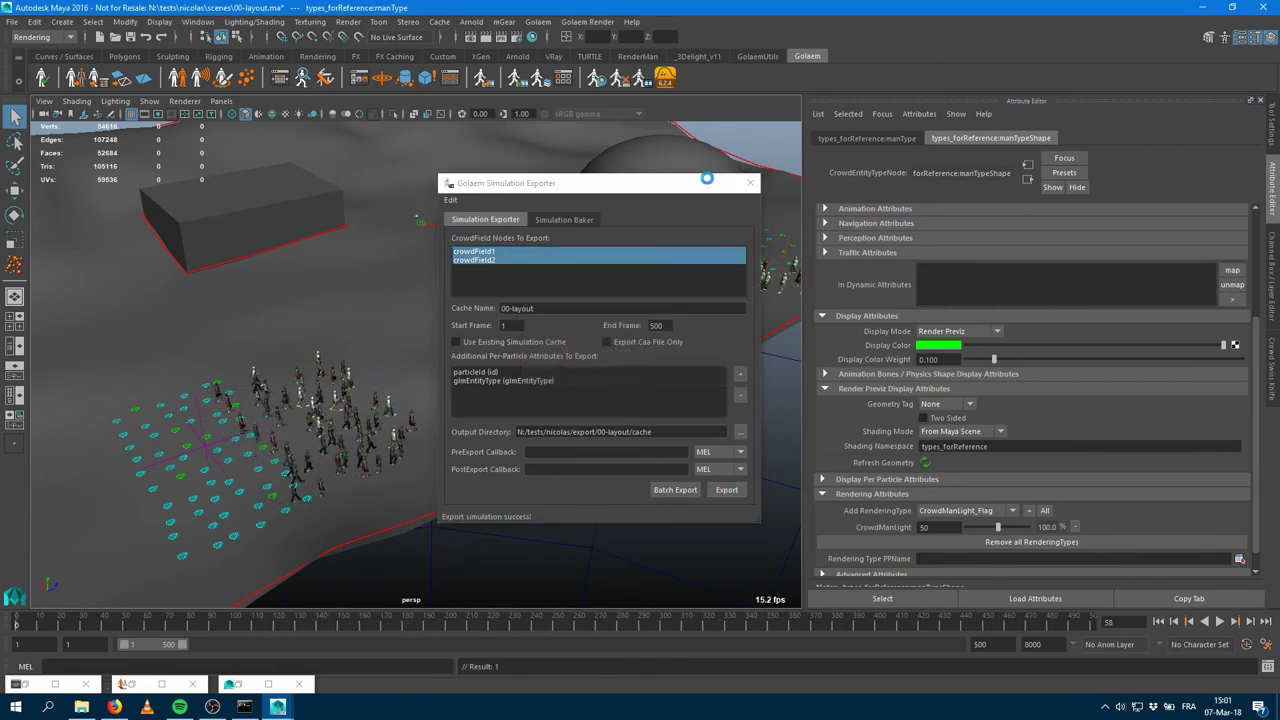
left_click(750, 183)
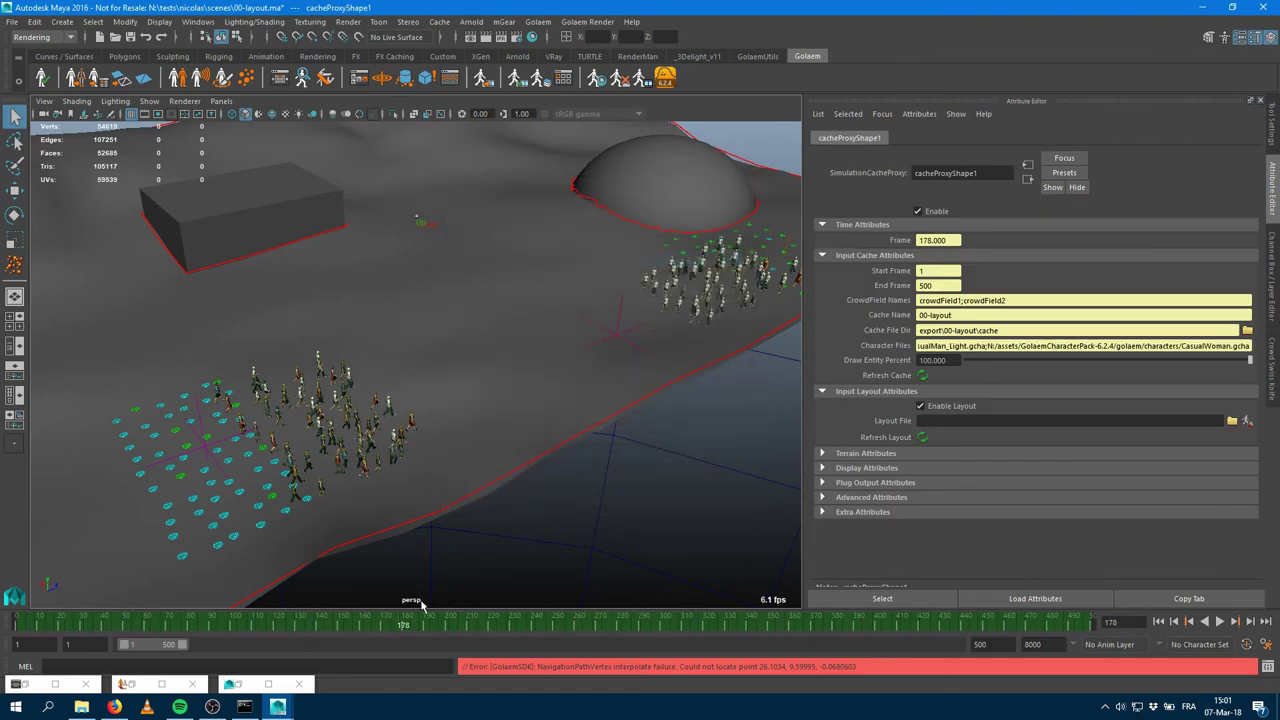
Play back the simulation cache proxy, scrub it to frame 99 and examine the cached crowds.
key("alt+v")
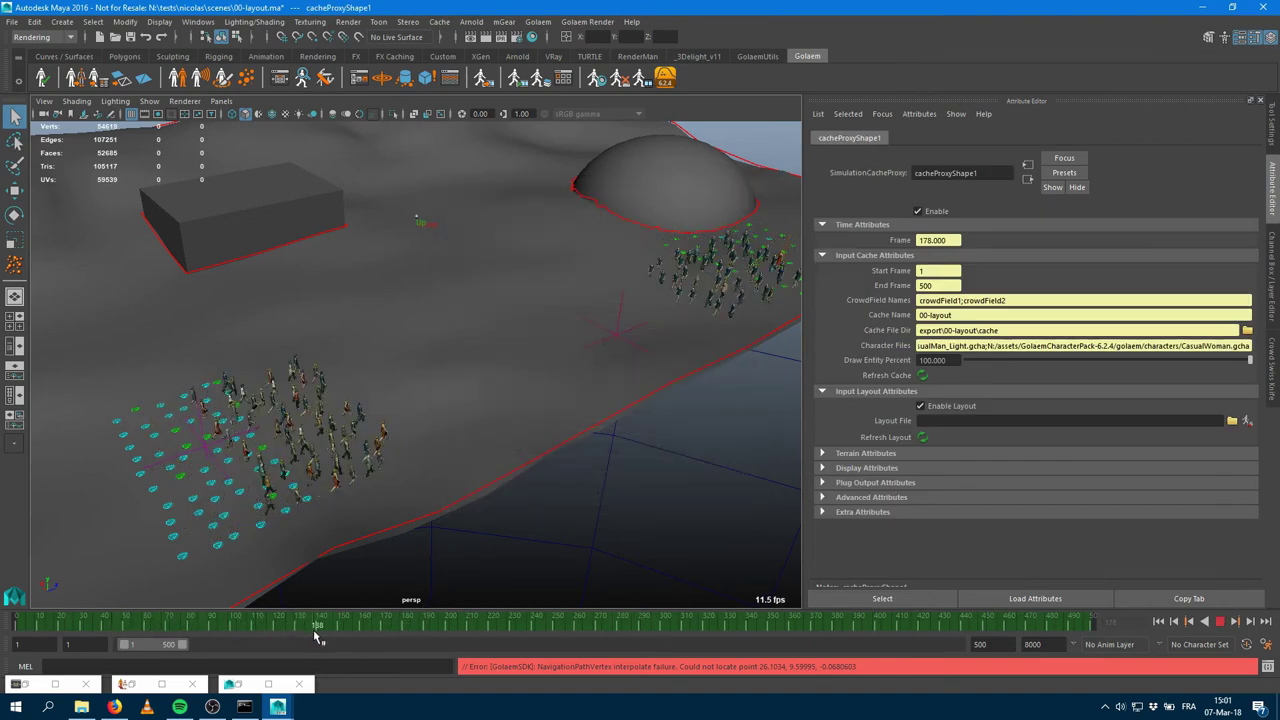
left_click(170, 625)
left_click_drag(171, 624, 233, 624)
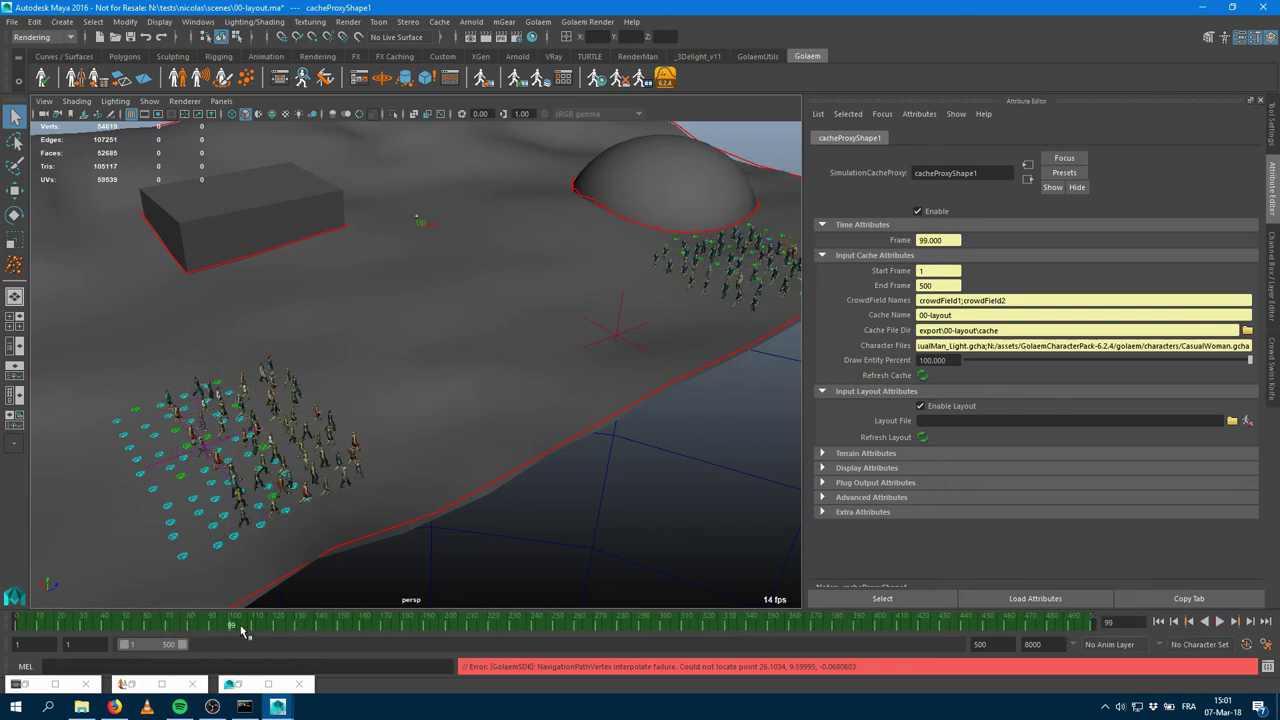
left_click_drag(609, 357, 647, 390, "alt")
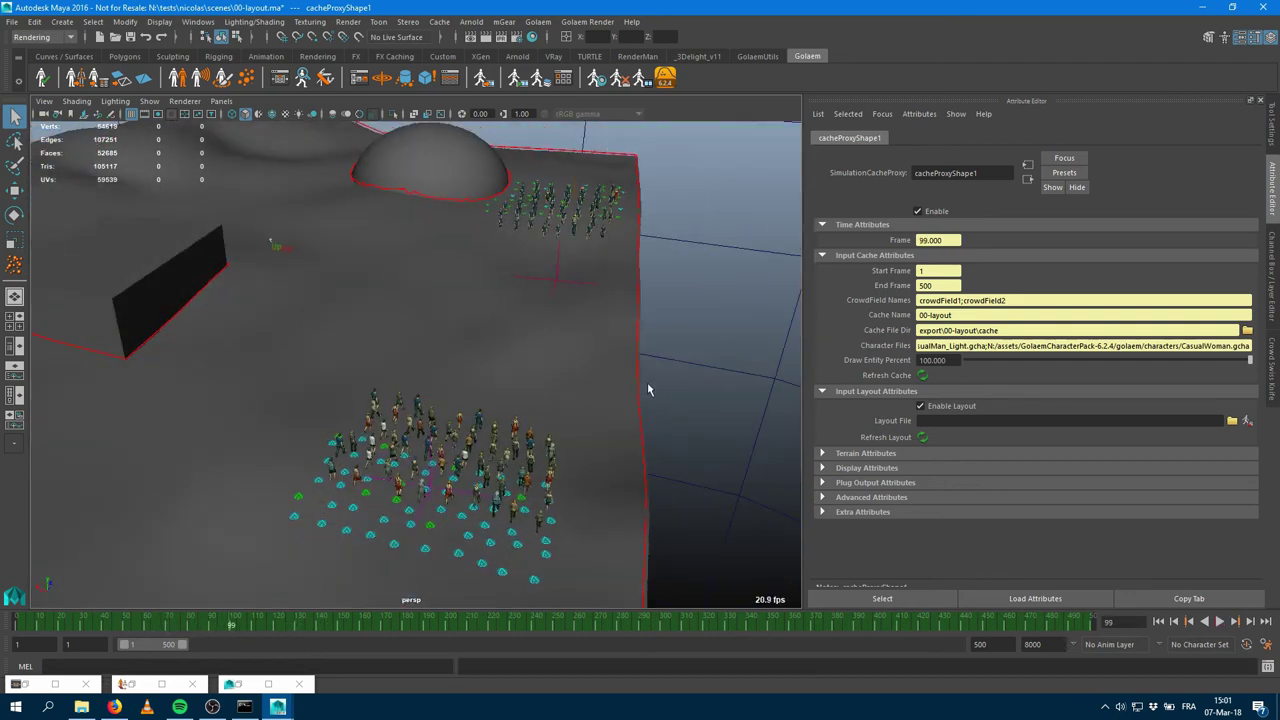
right_click_drag(545, 386, 672, 394, "alt")
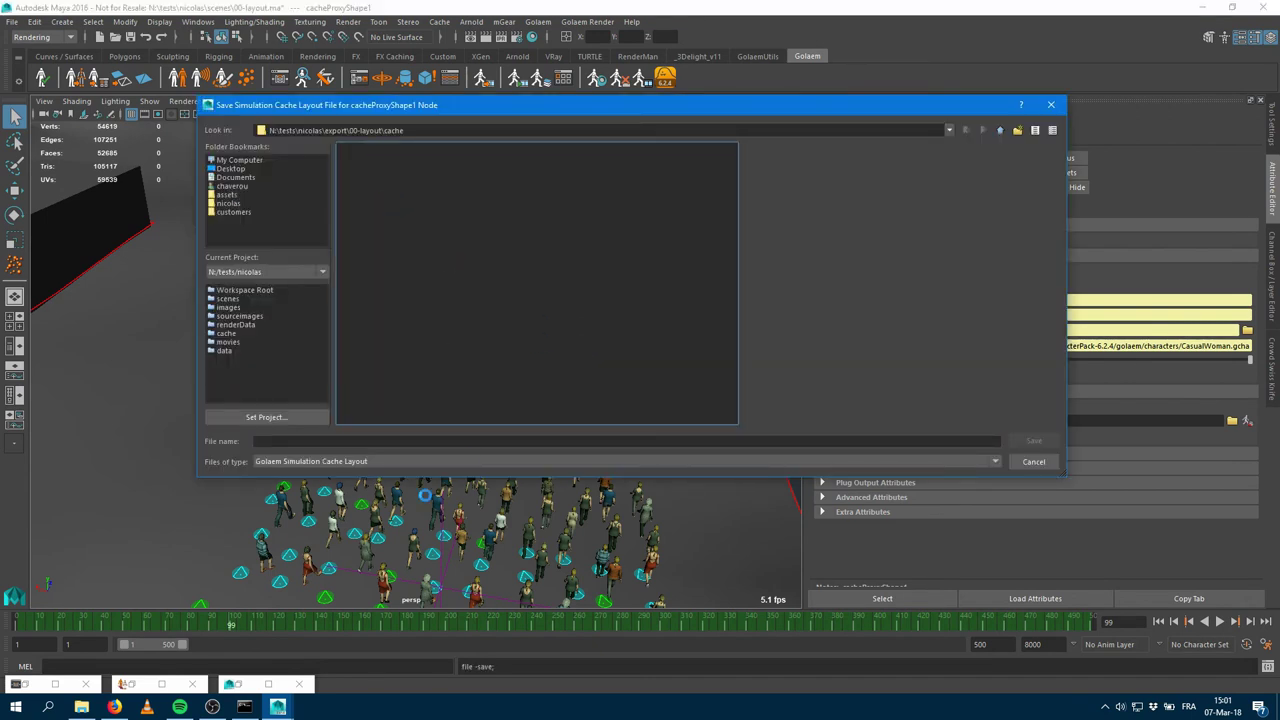
Save the cache proxy's simulation layout file as layout in the 00-layout cache folder.
type("lay")
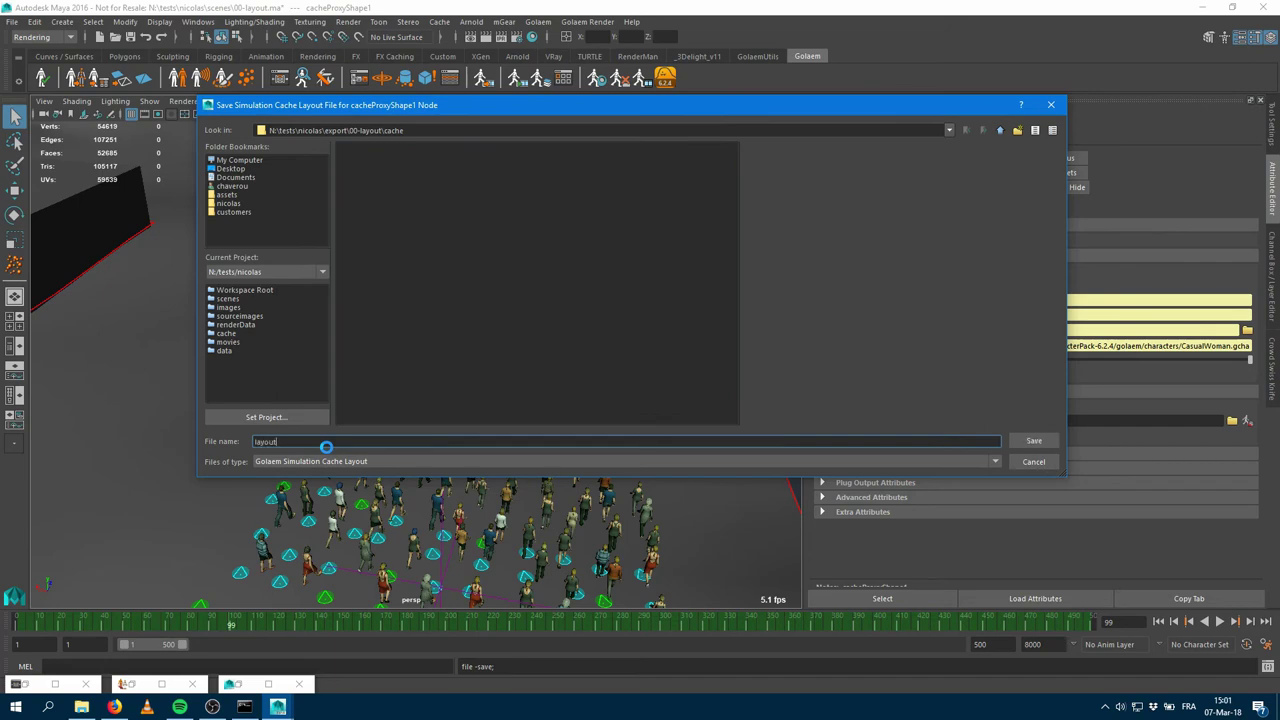
type("out")
key("Return")
left_click_drag(642, 362, 495, 390, "alt")
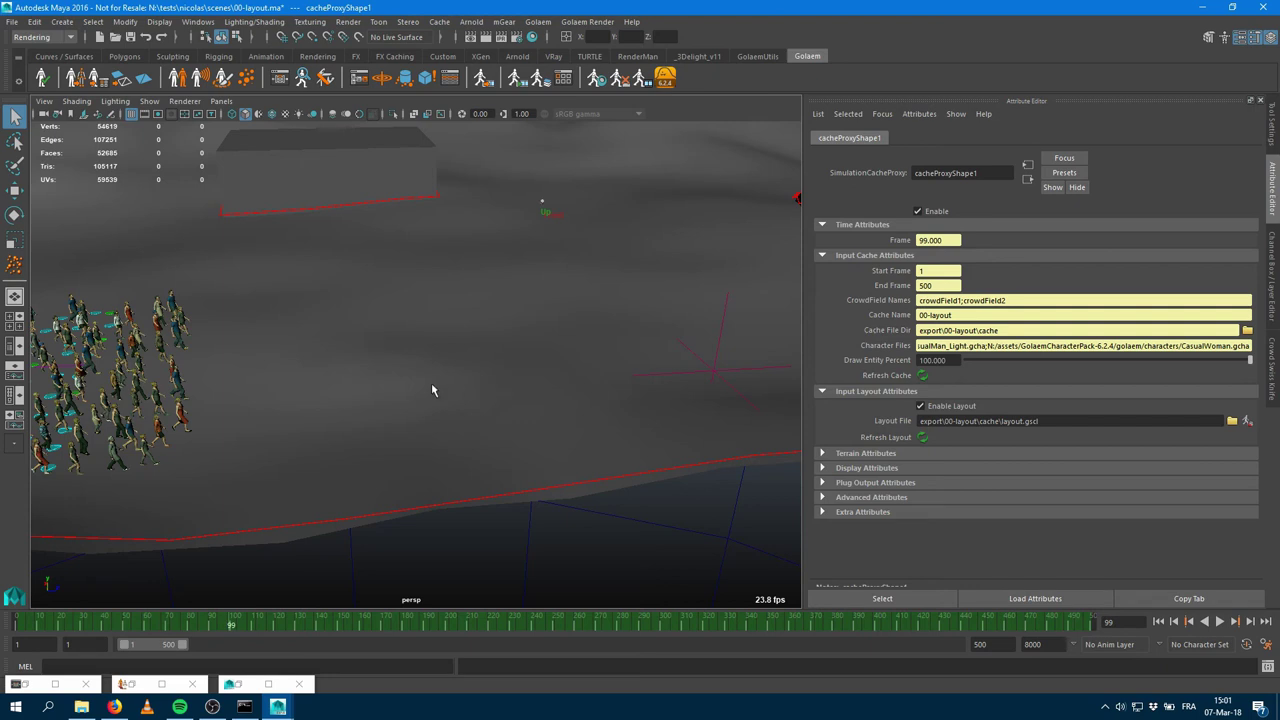
Start a new scene, saving the changes to 00-layout.ma but not the CasualMan_Light character file.
left_click(12, 21)
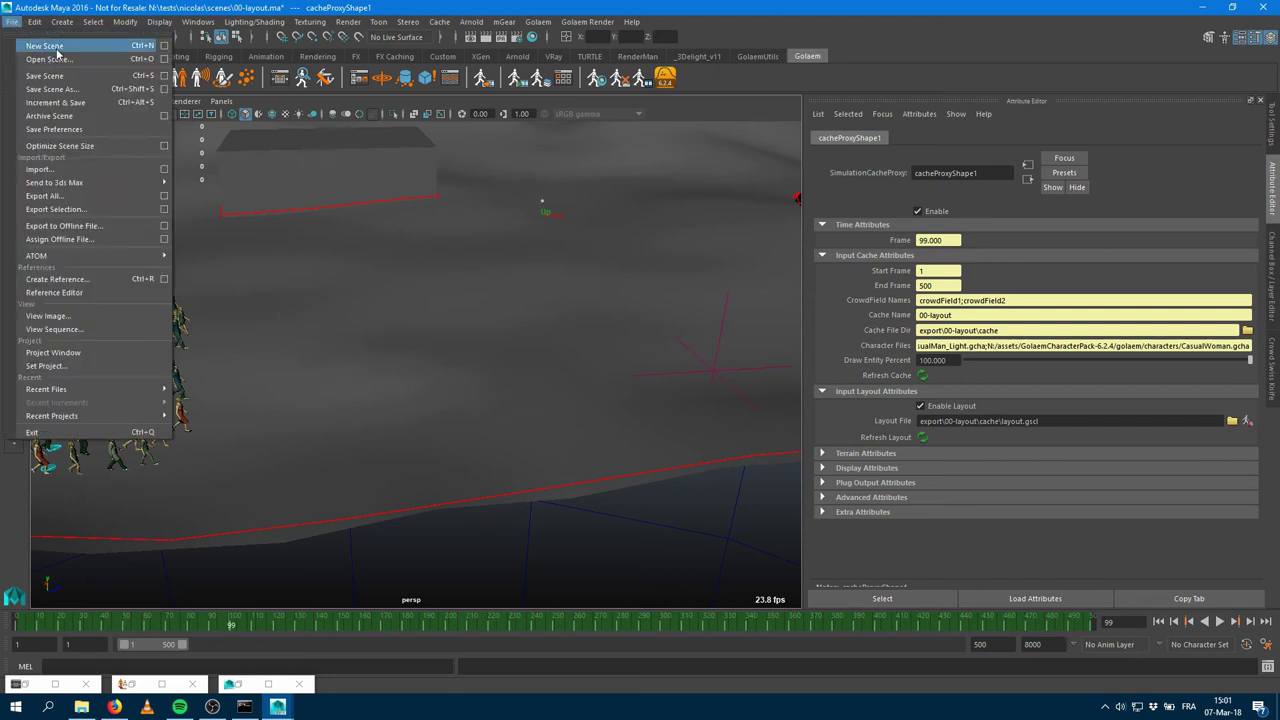
left_click(57, 49)
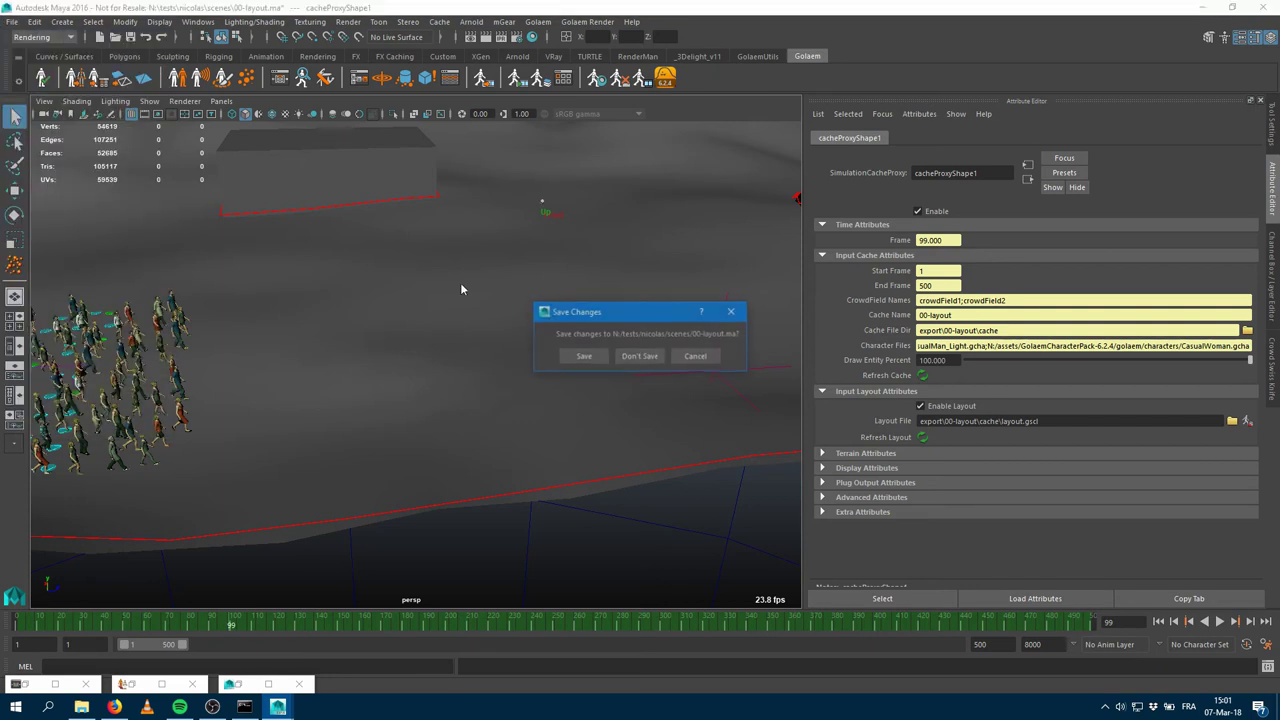
left_click(589, 360)
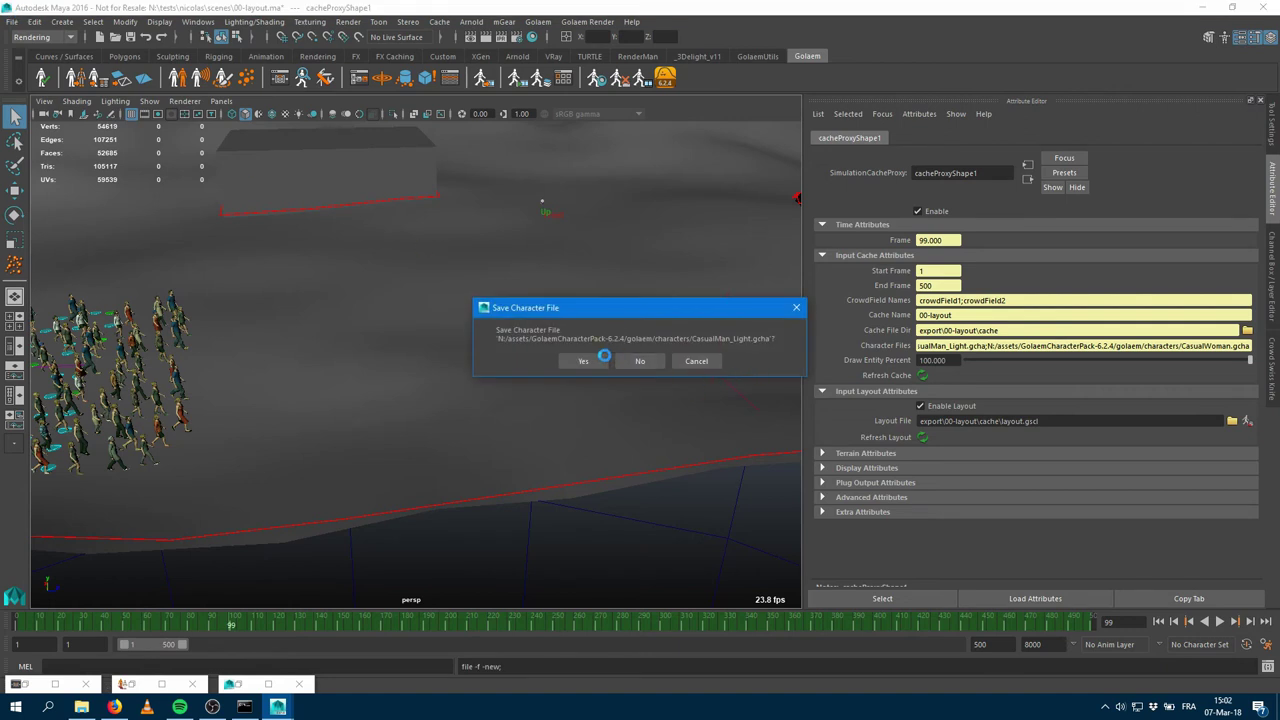
left_click(640, 361)
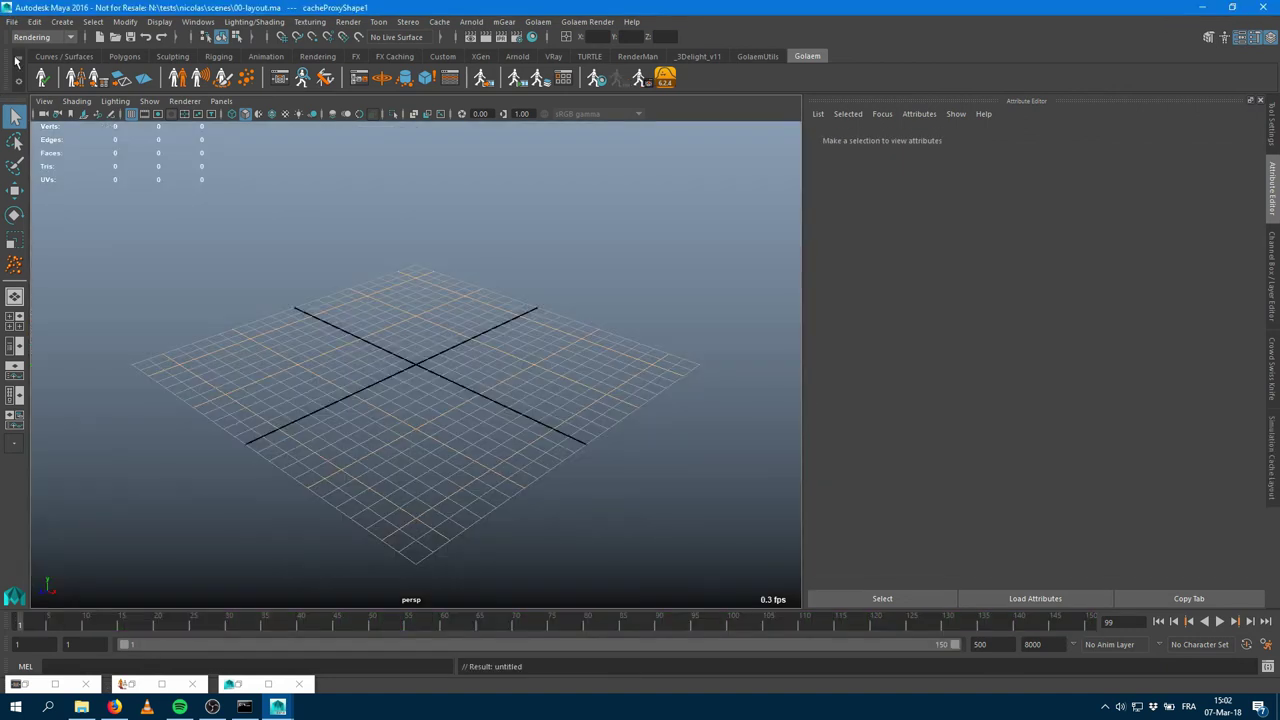
Open 00-behaviors-forReference.ma and select the Navigation behavior inside the locomotionSetupShape container in the Behavior Editor.
left_click(12, 22)
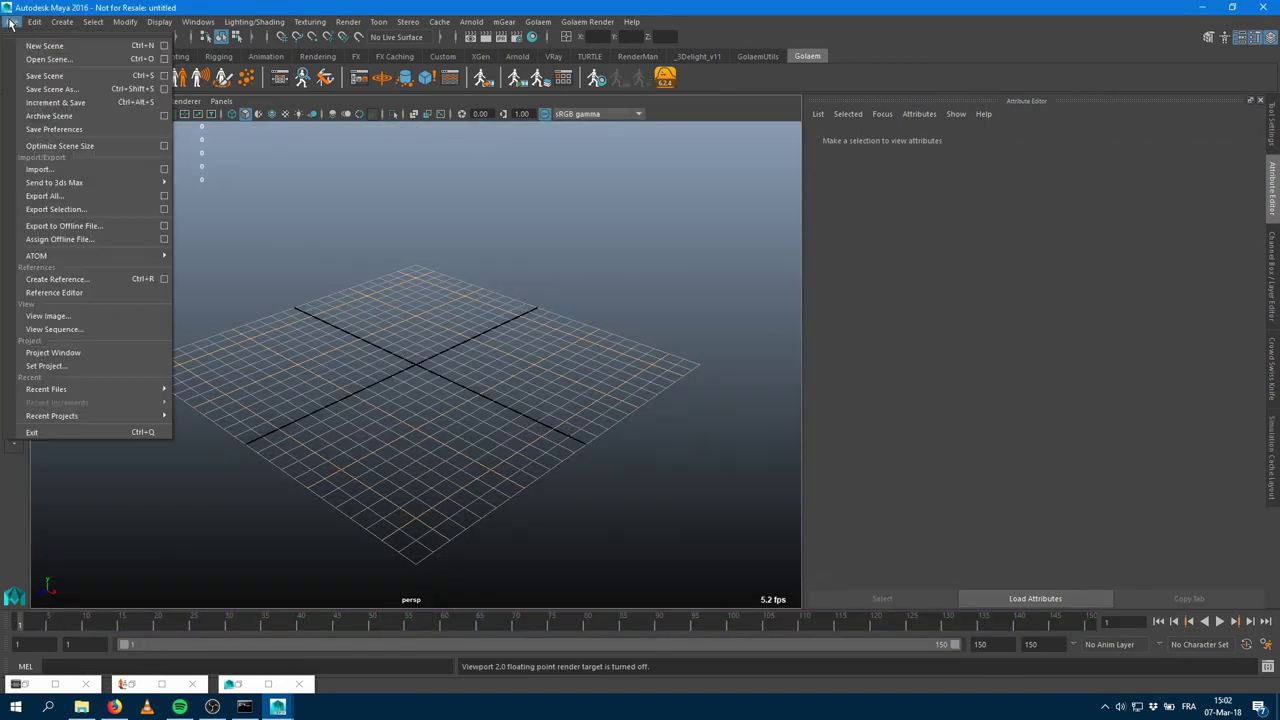
left_click(45, 60)
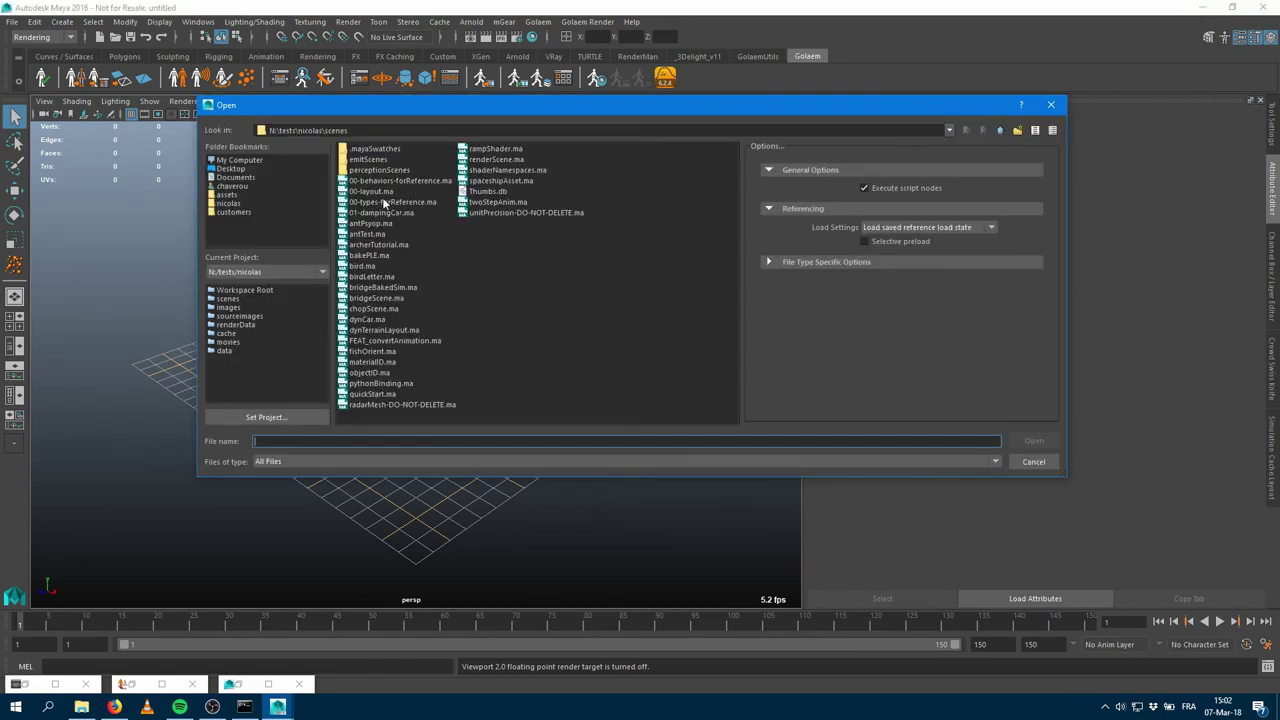
double_click(386, 181)
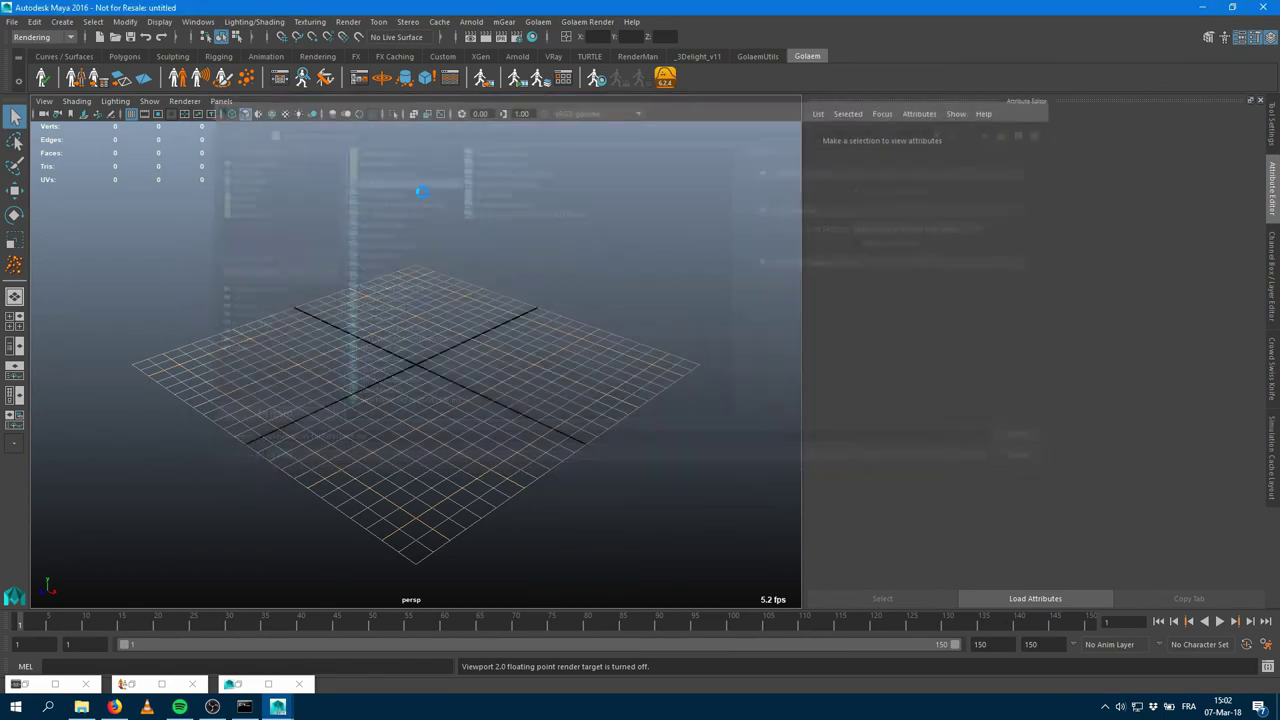
left_click(281, 77)
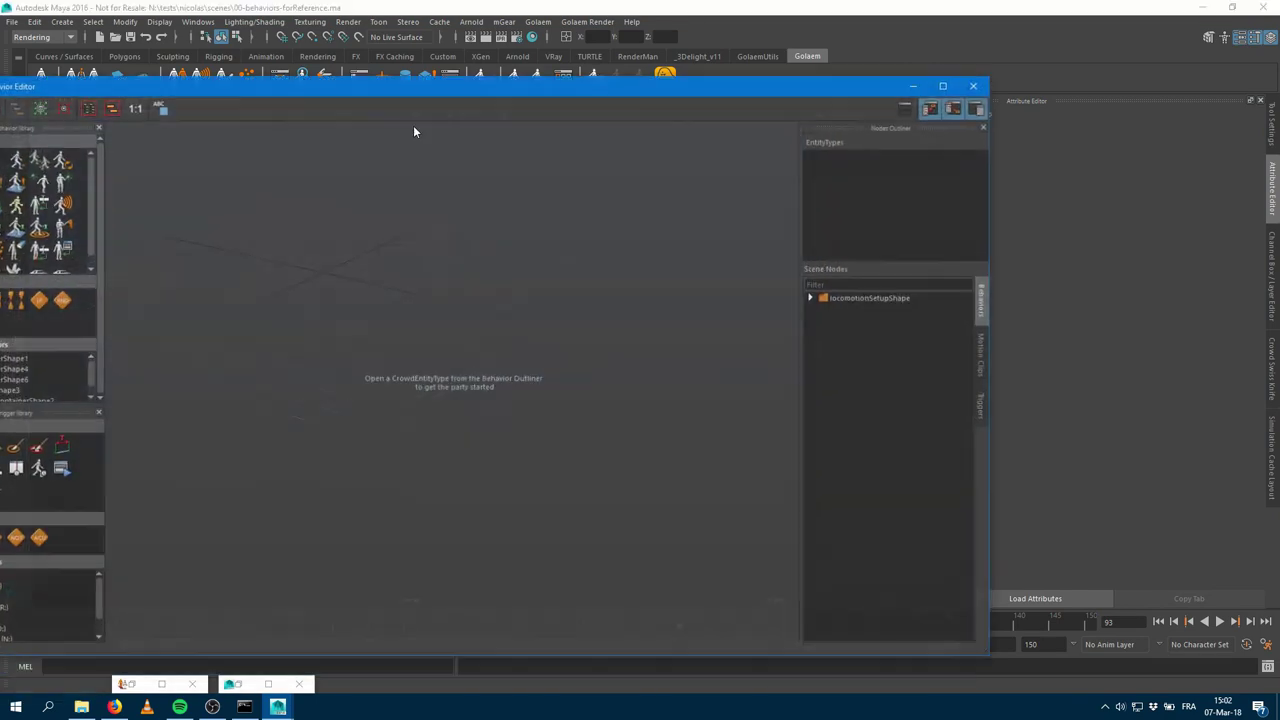
double_click(848, 290)
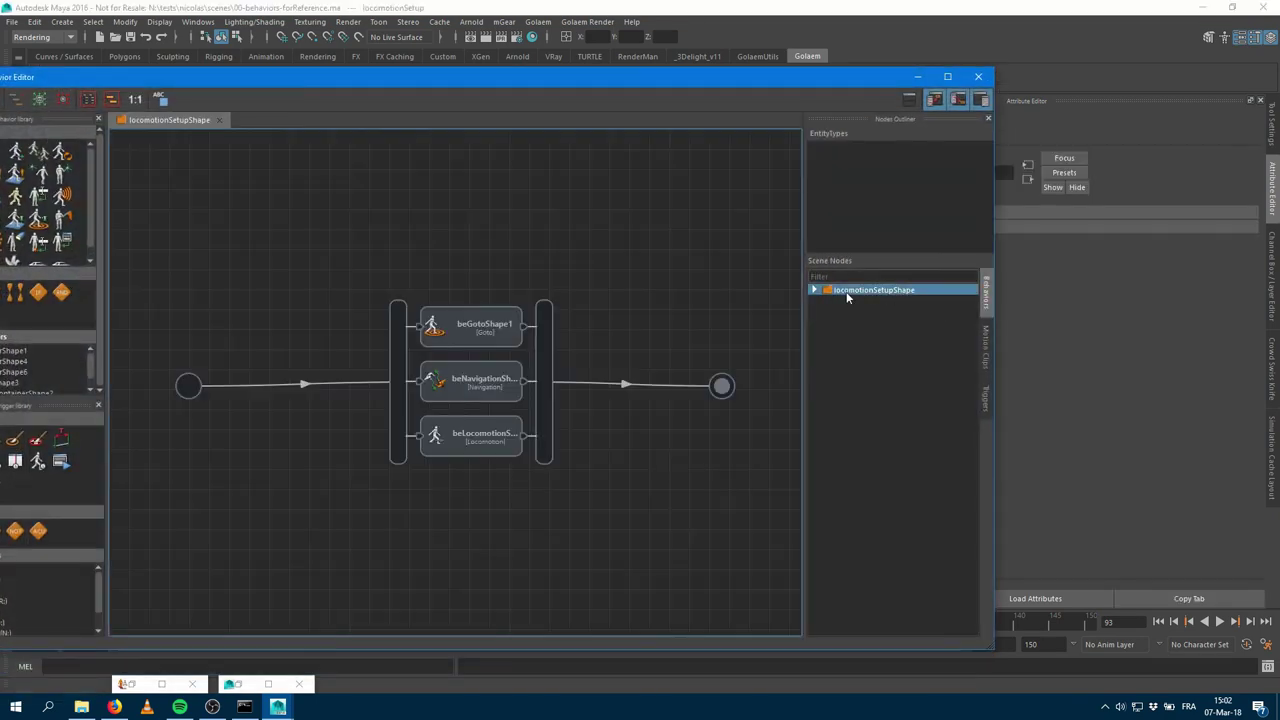
left_click(475, 397)
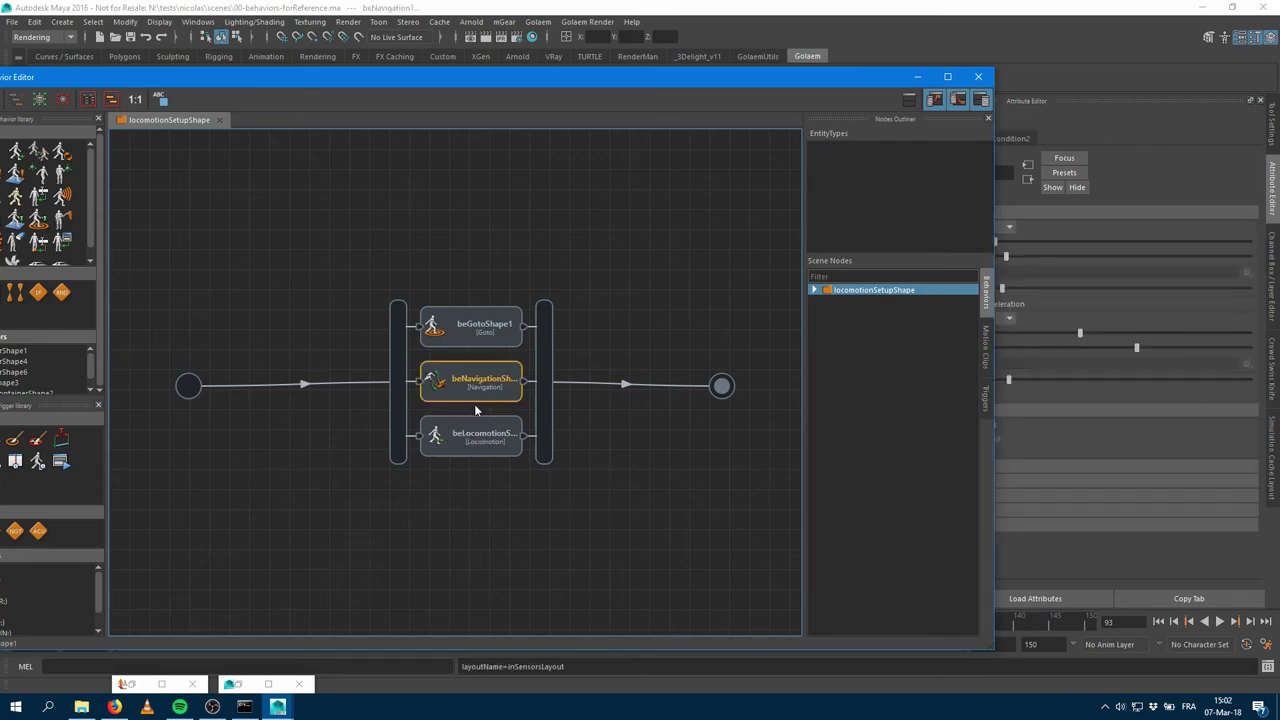
left_click(917, 77)
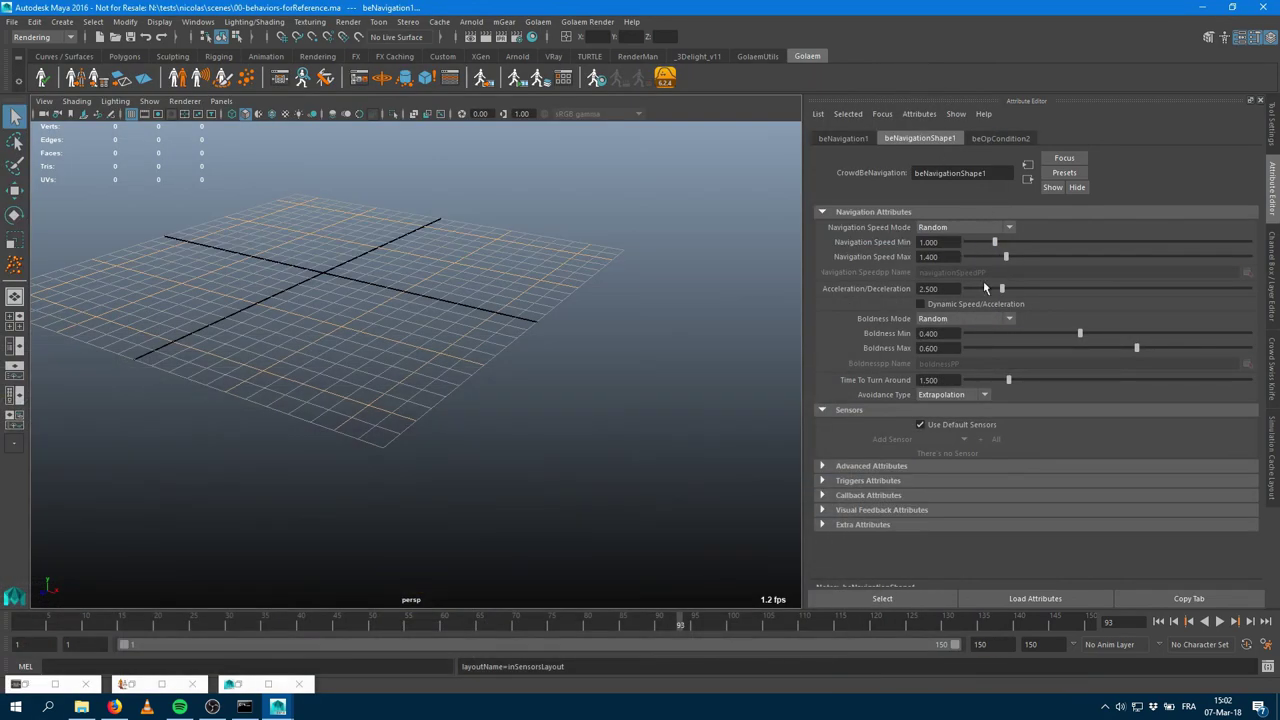
Set the navigation speed minimum to 2, maximum to 2.8 and acceleration/deceleration to 5, and save the behaviors scene.
left_click(928, 242)
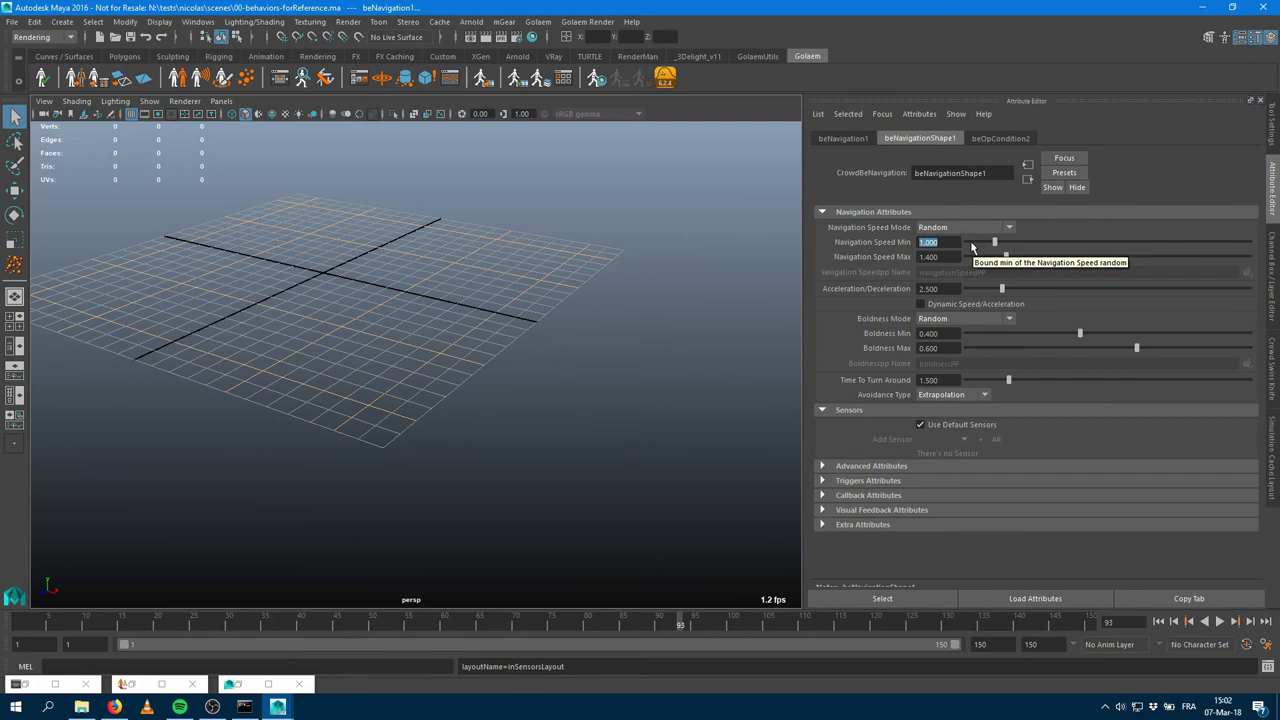
type("2")
key("Tab")
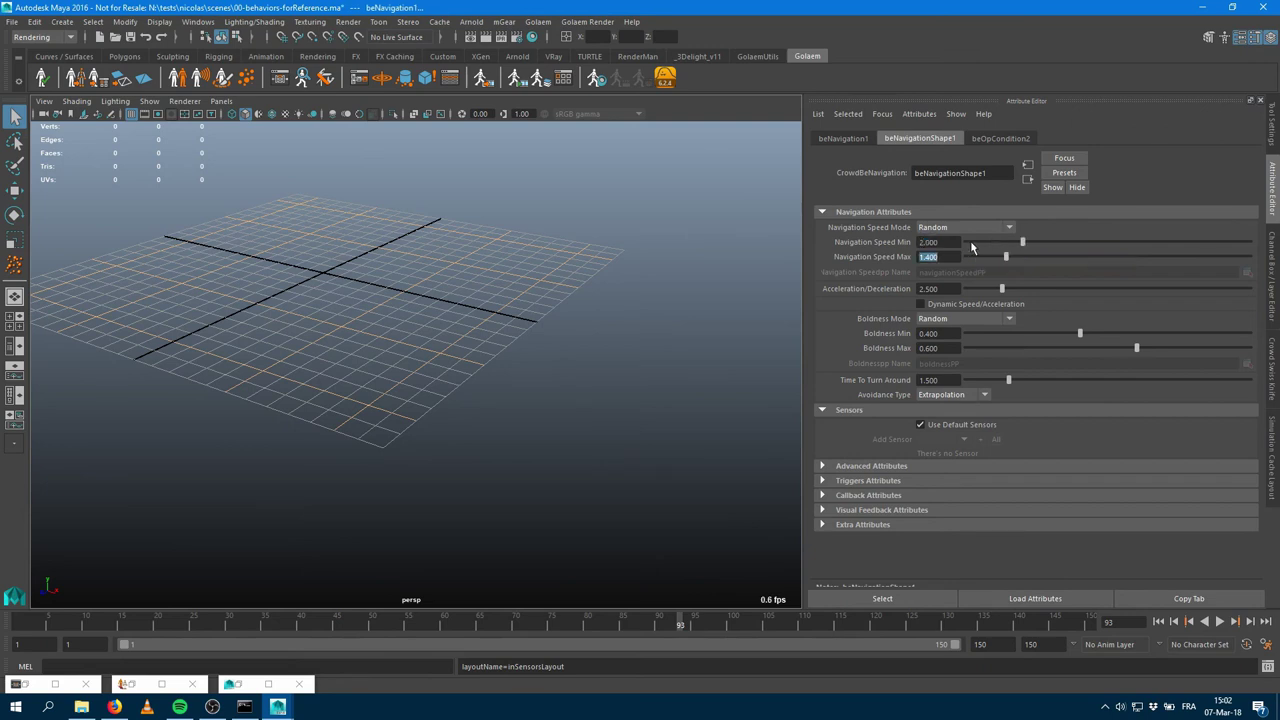
type("0.8")
key("Tab")
double_click(944, 257)
type("2.8")
key("Tab")
type("5")
key("Return")
key("ctrl+s")
Open the recent scene 00-types-forReference.ma without saving the behaviors scene again.
left_click(12, 21)
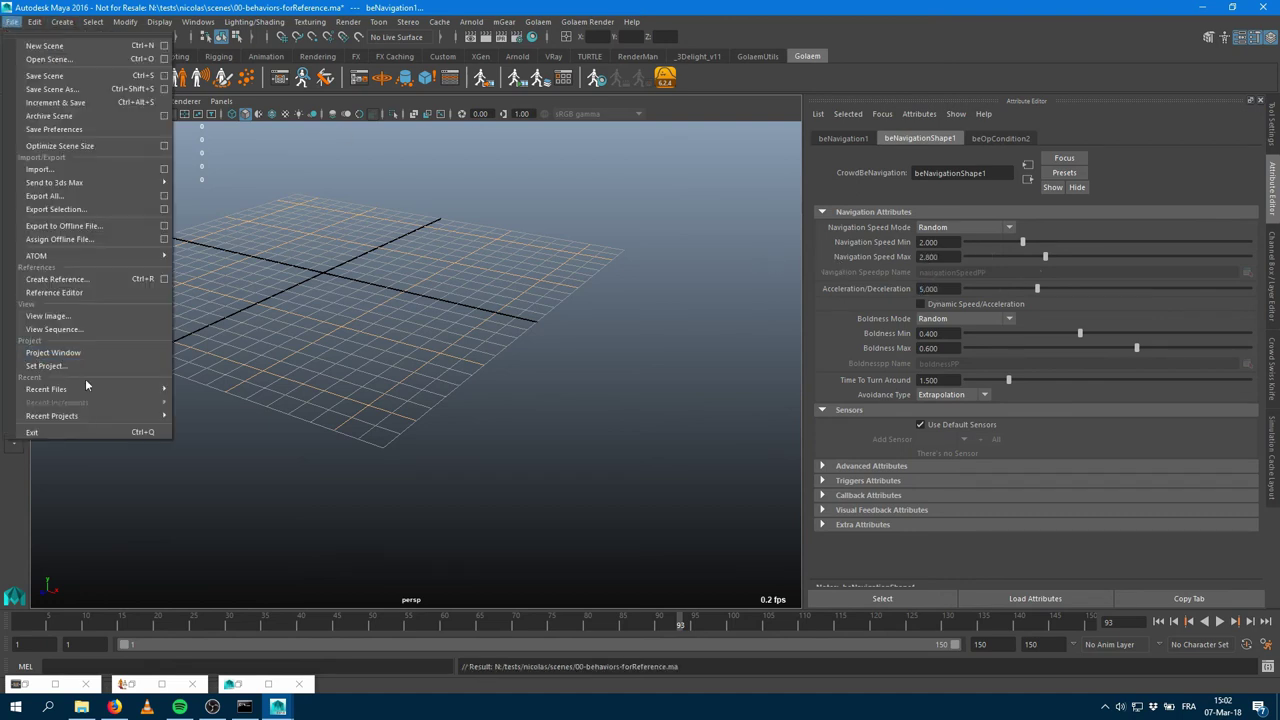
mouse_move(88, 388)
left_click(405, 417)
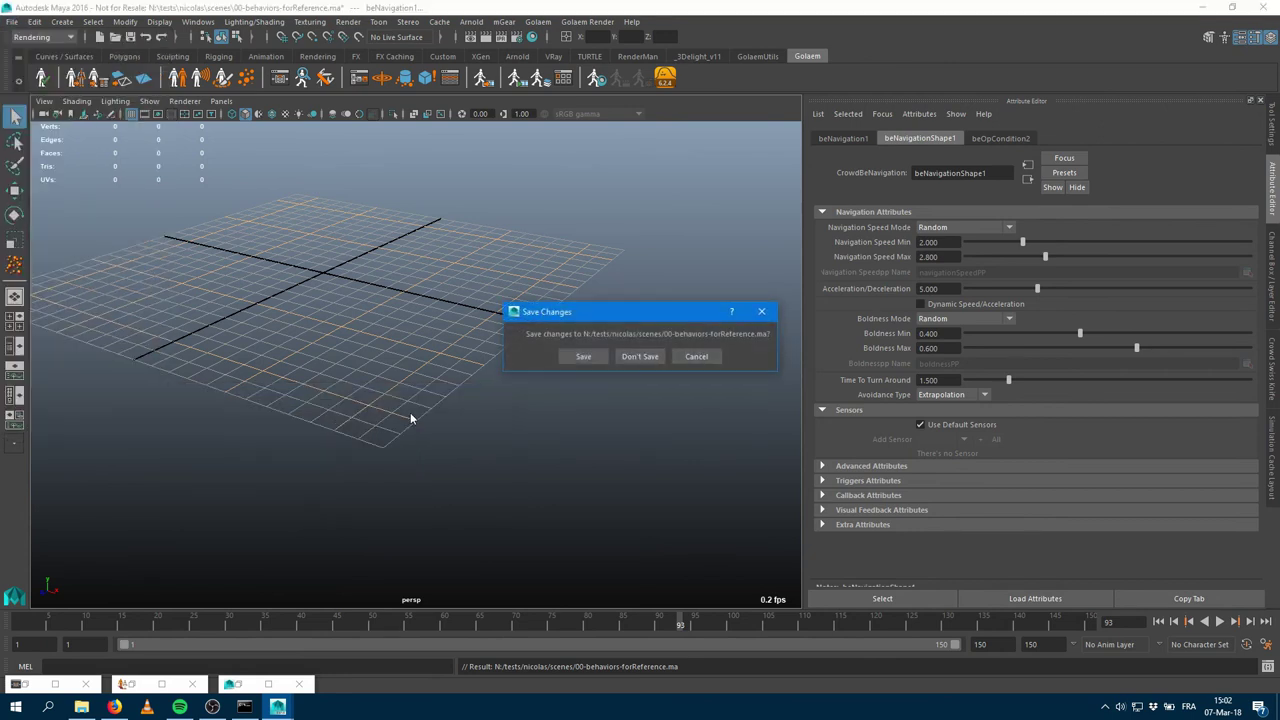
left_click(640, 358)
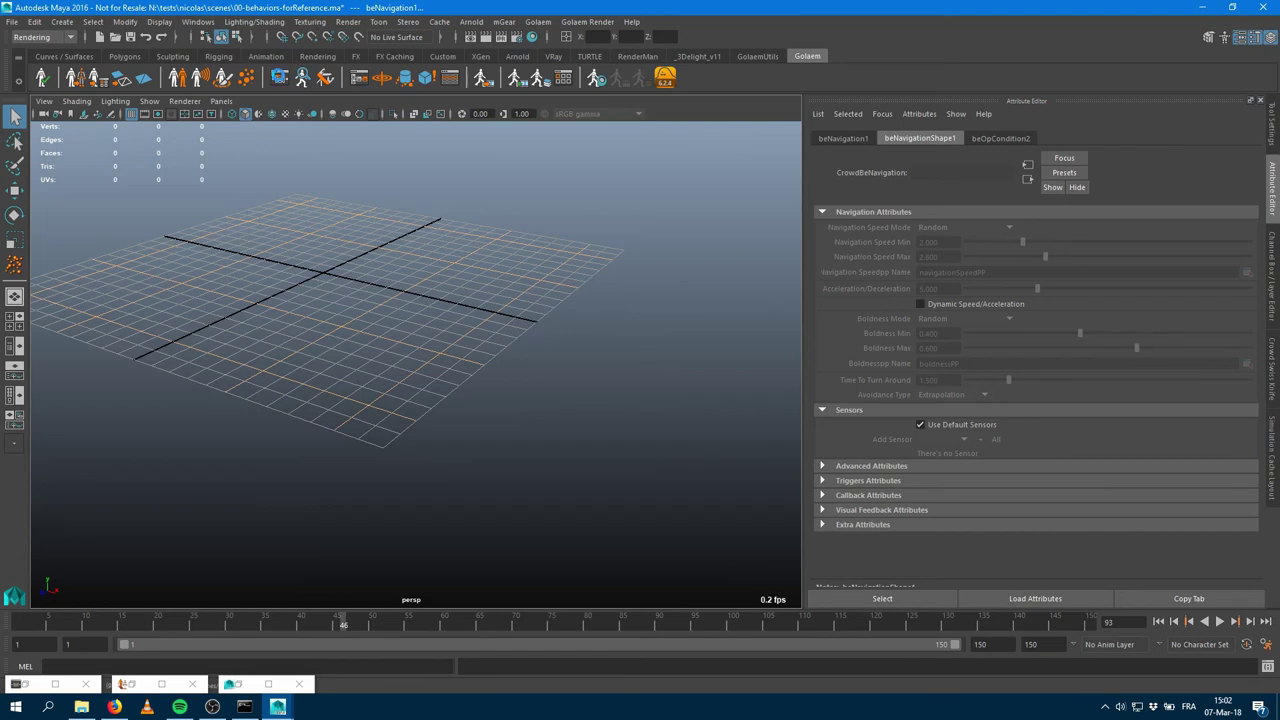
Inspect the referenced Navigation behavior's speed and acceleration attributes in the entity types scene.
left_click(281, 78)
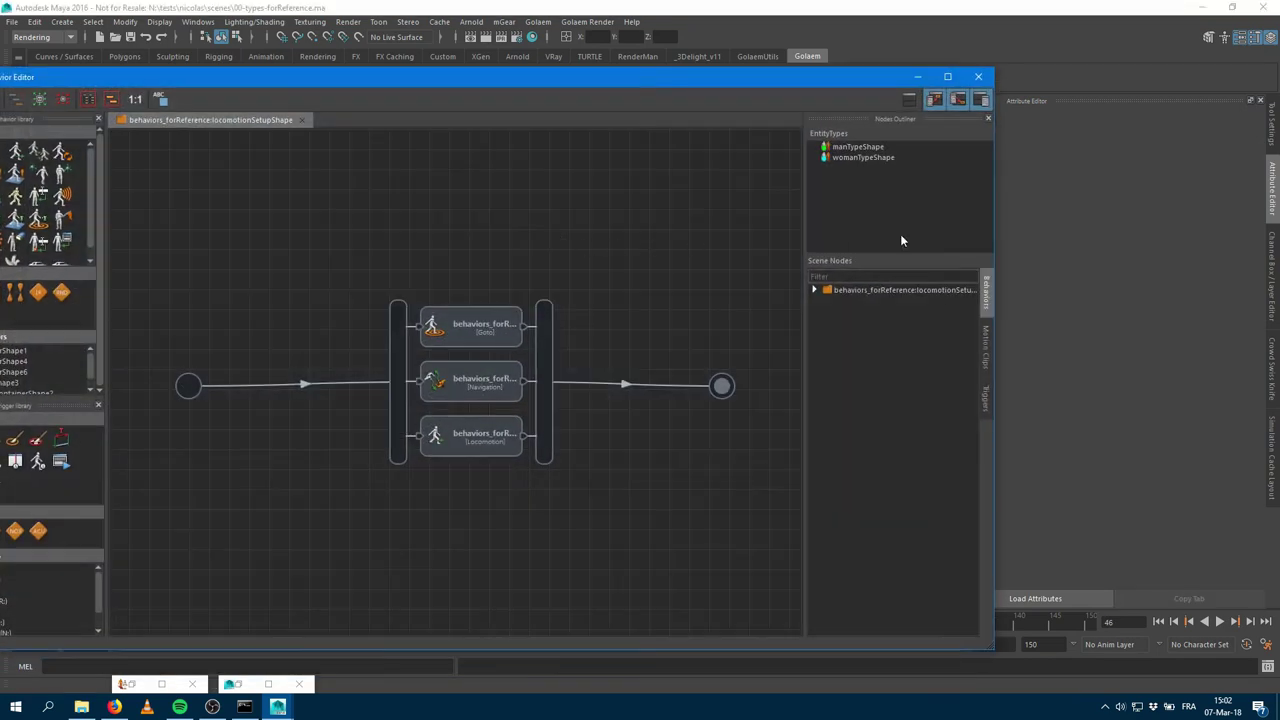
left_click(466, 337)
left_click(468, 390)
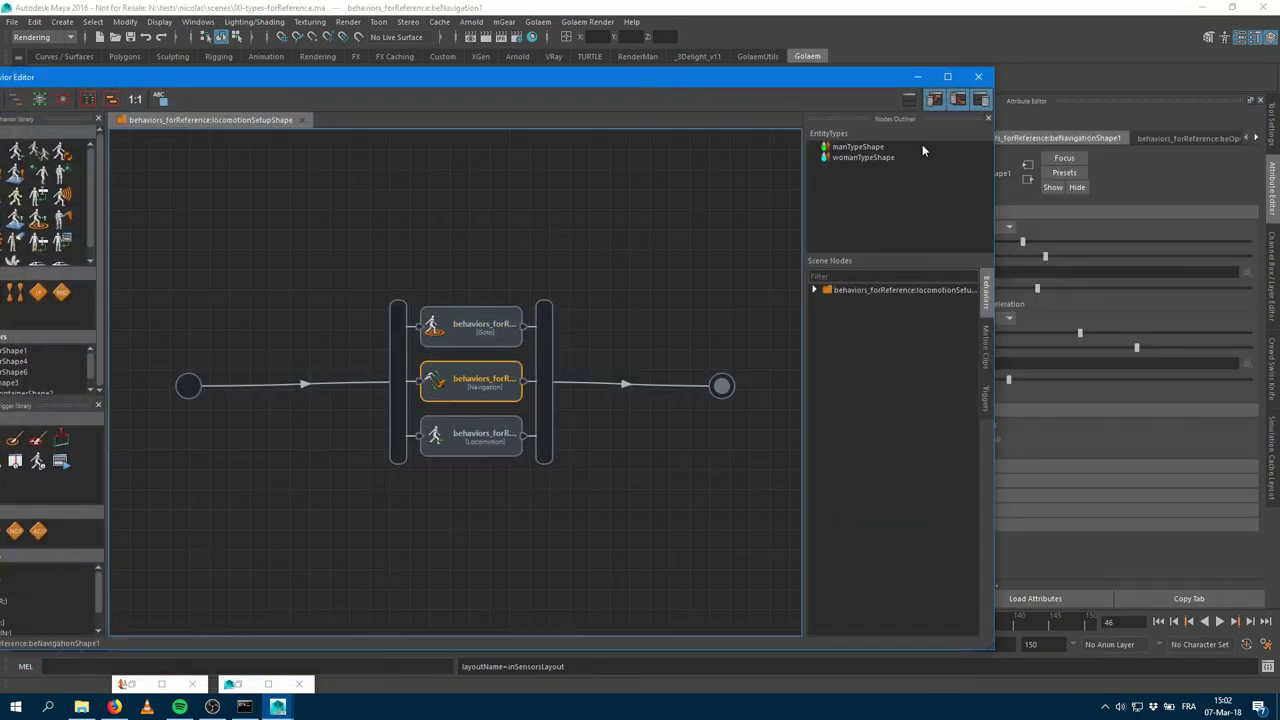
left_click(917, 76)
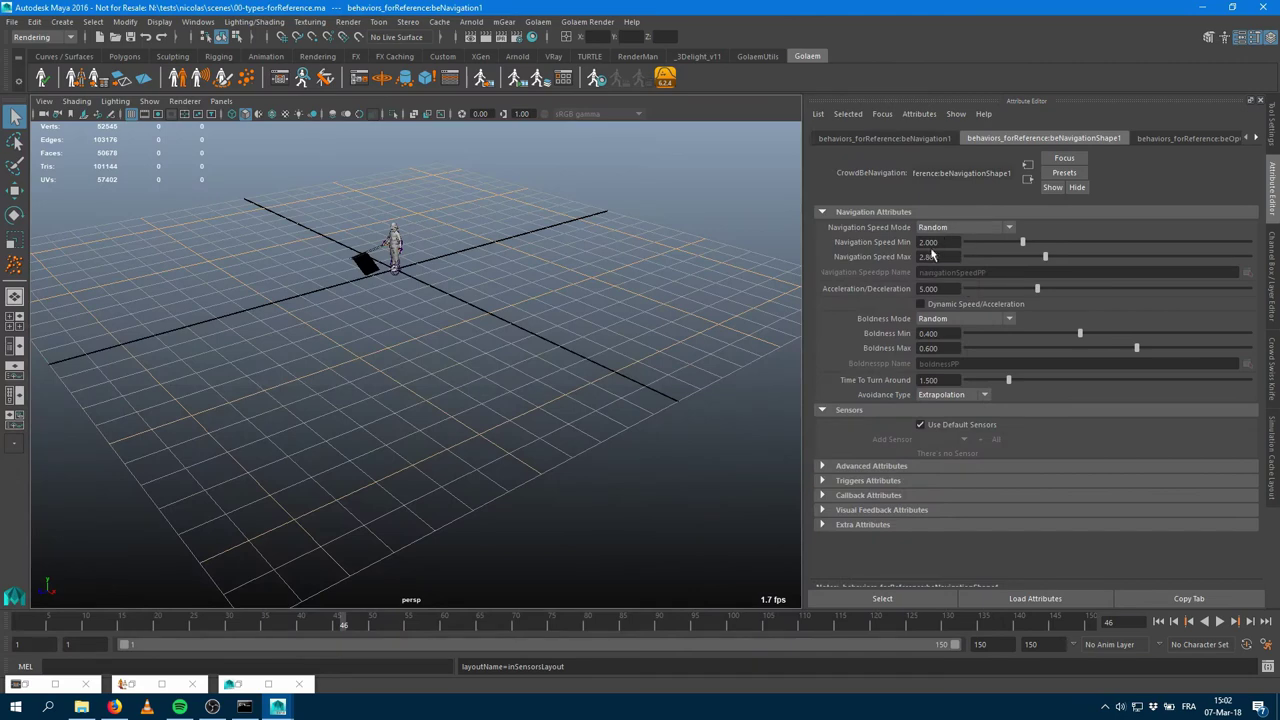
Unhide the behaviors_forReference:glmPopulations group in the entity types scene and play the simulation.
left_click_drag(320, 391, 480, 392, "alt")
key("shift+o")
left_click(132, 318)
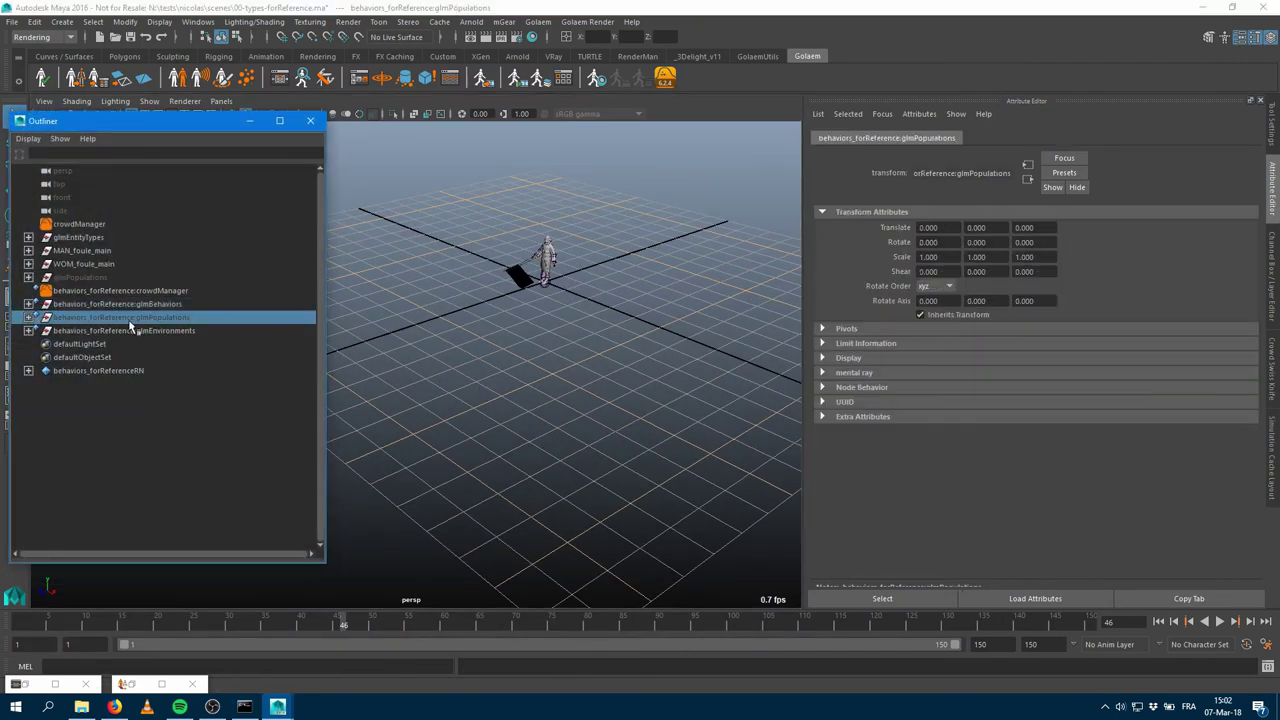
left_click(249, 120)
scroll(460, 294, "down", 5)
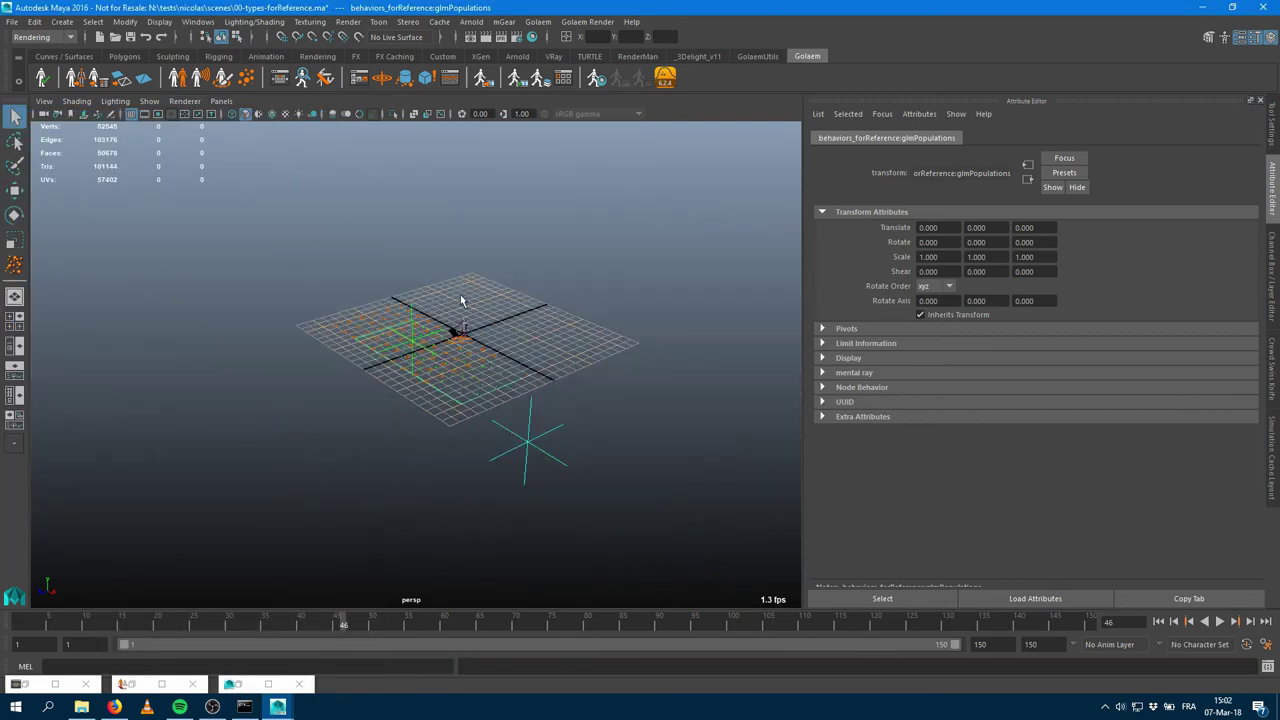
left_click(1219, 621)
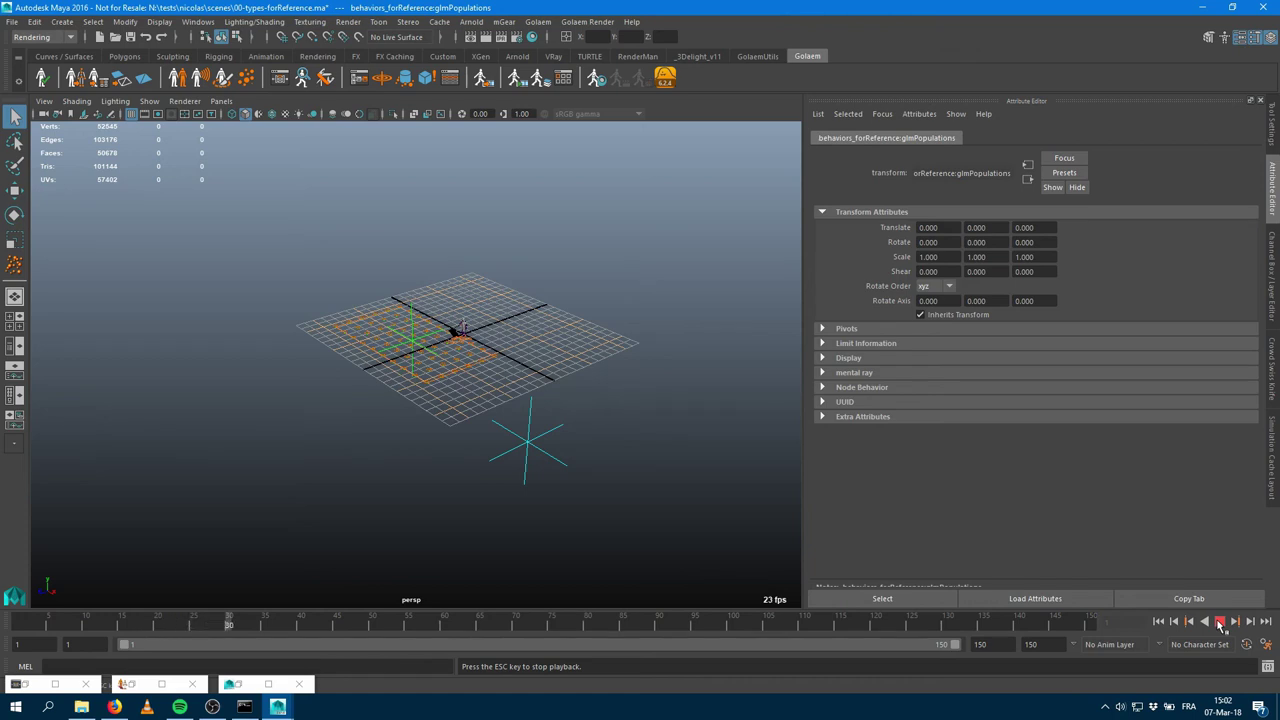
left_click(1219, 621)
Unhide the types scene's own glmPopulations group, play the crowd simulation to check the walking speeds, and rewind to the first frame.
left_click_drag(684, 466, 663, 423, "alt")
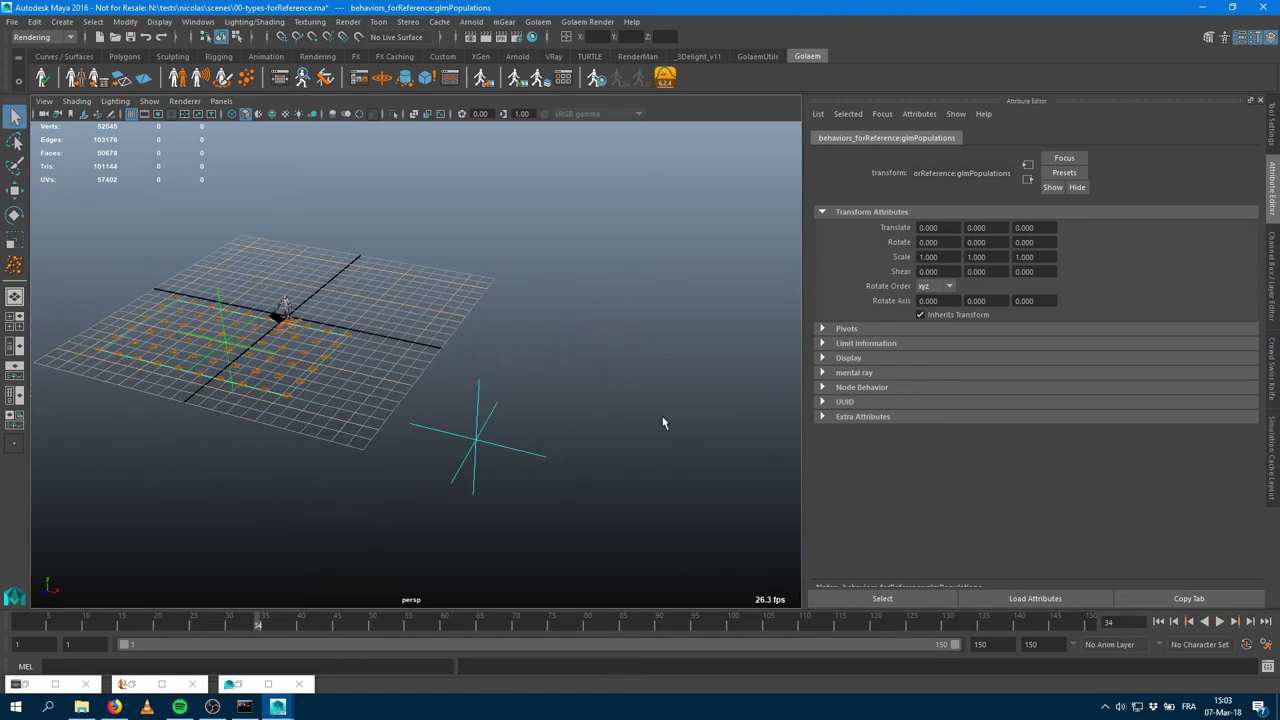
scroll(662, 423, "up", 2)
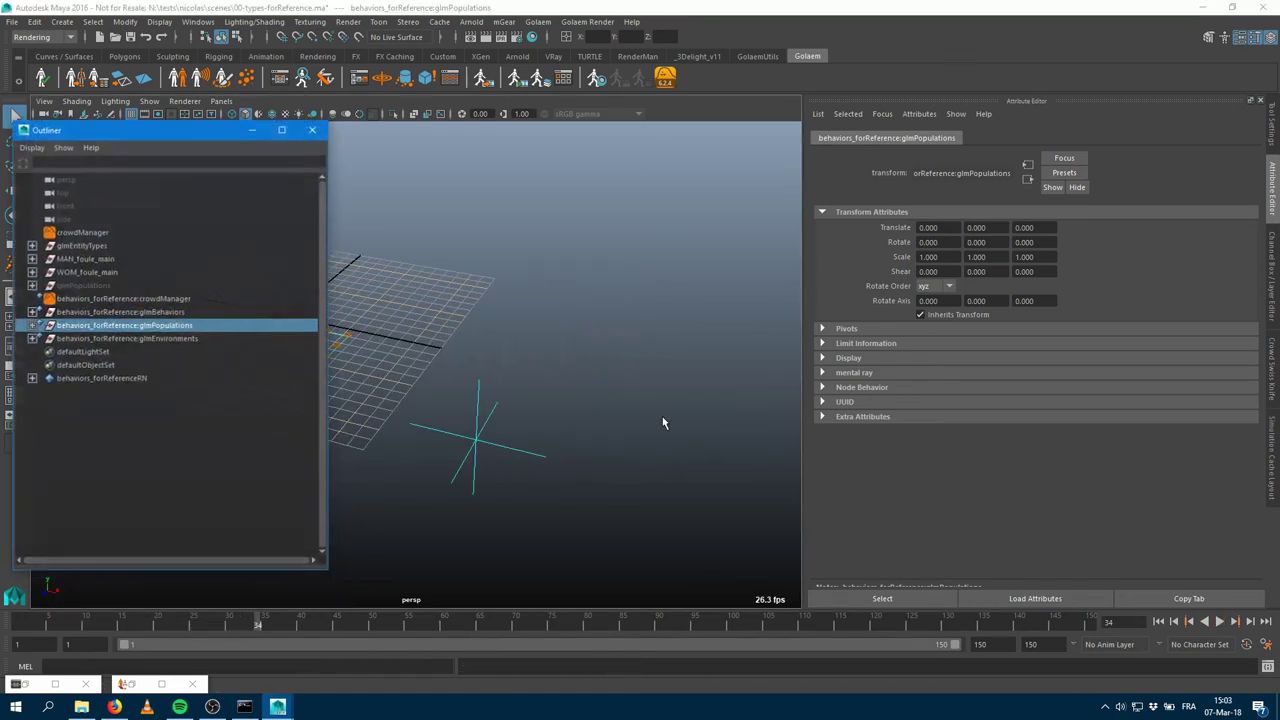
left_click(76, 277)
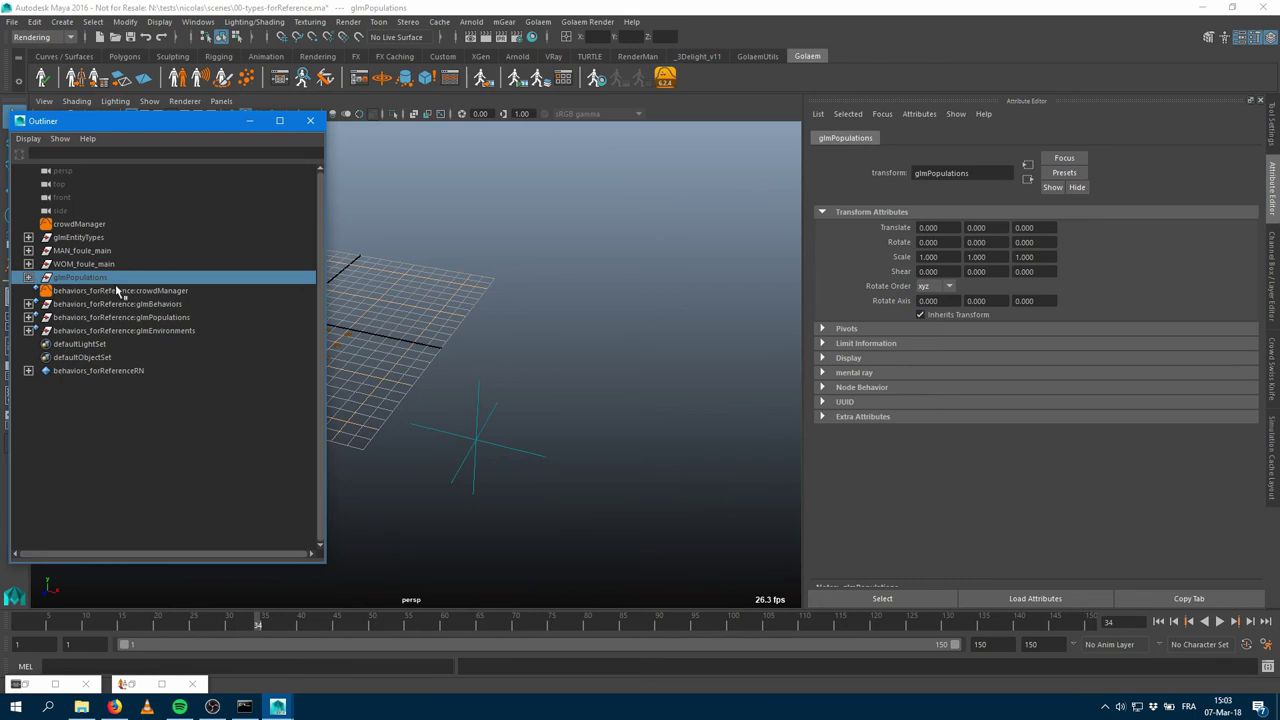
left_click(250, 122)
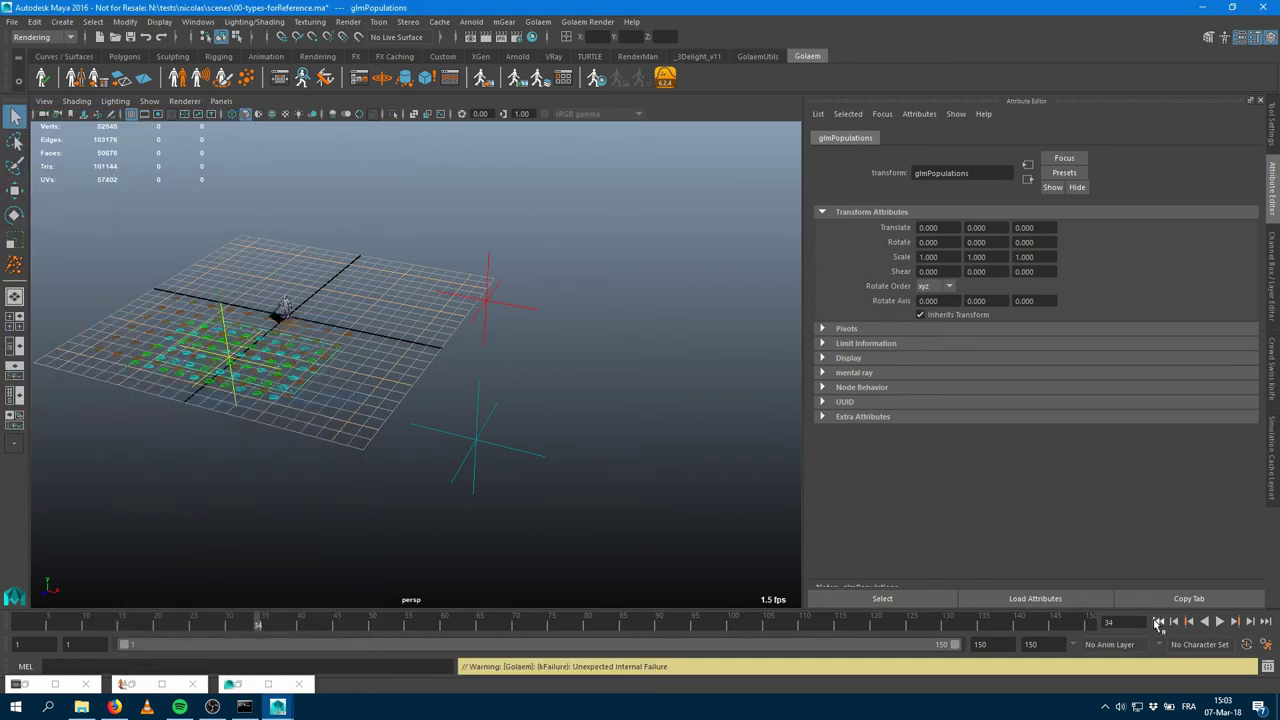
left_click(1220, 621)
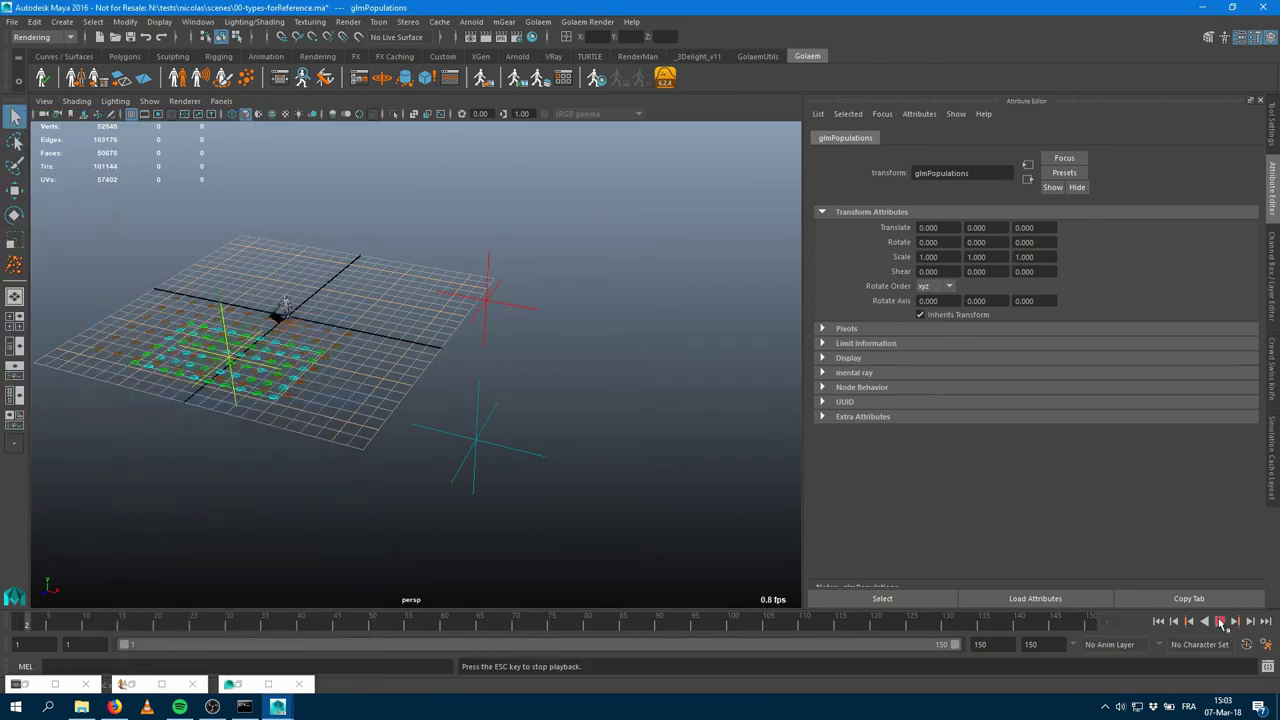
scroll(407, 388, "up", 4)
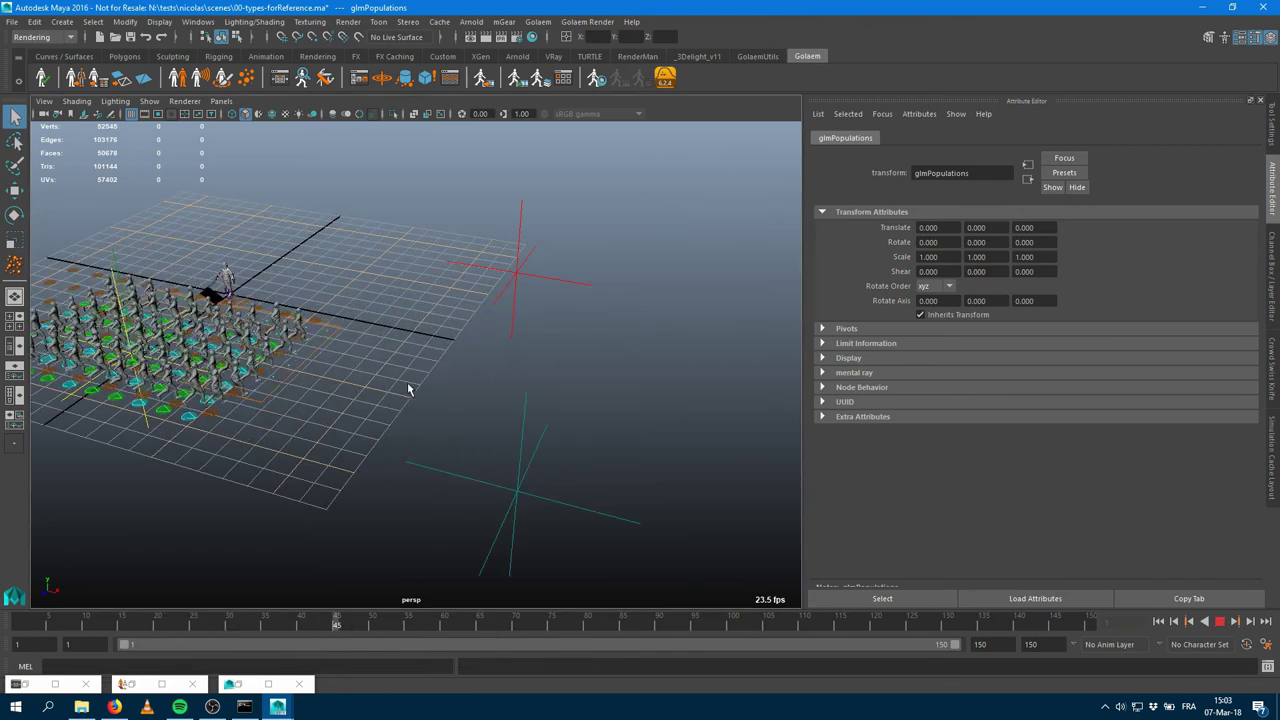
left_click(1221, 622)
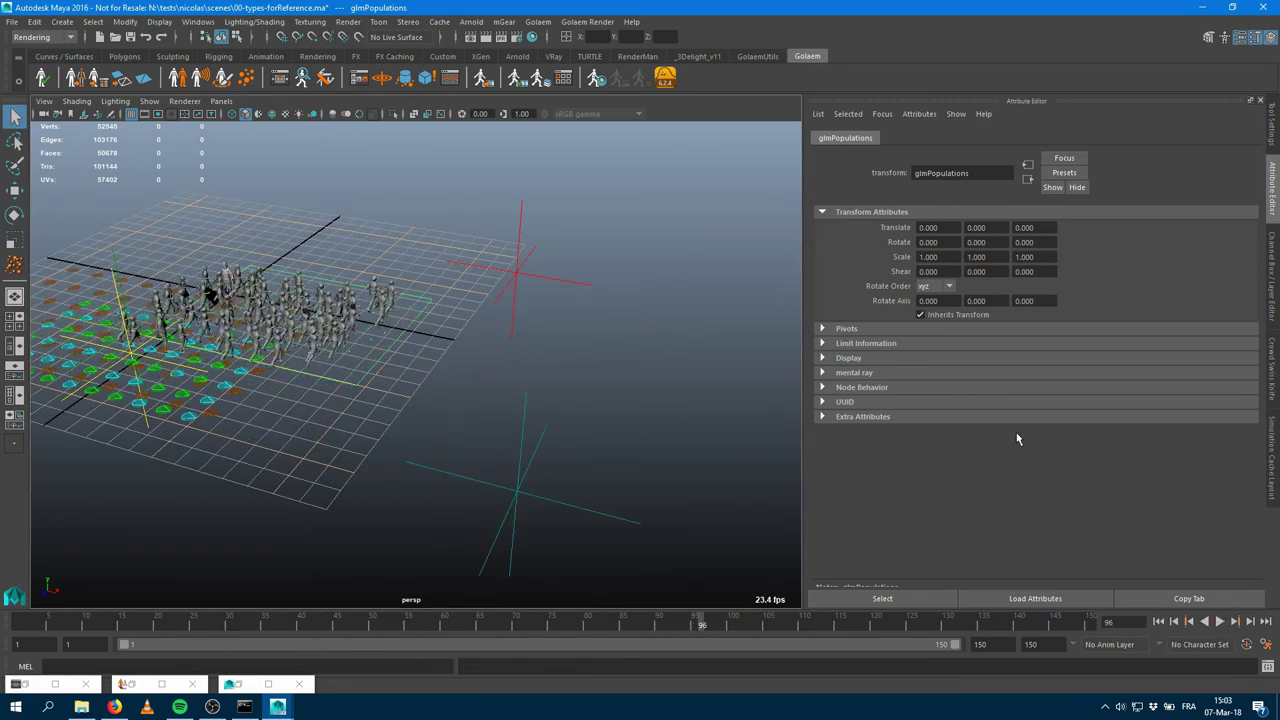
left_click(1159, 621)
Open the recent scene 00-layout.ma without saving the entity types scene.
left_click(13, 22)
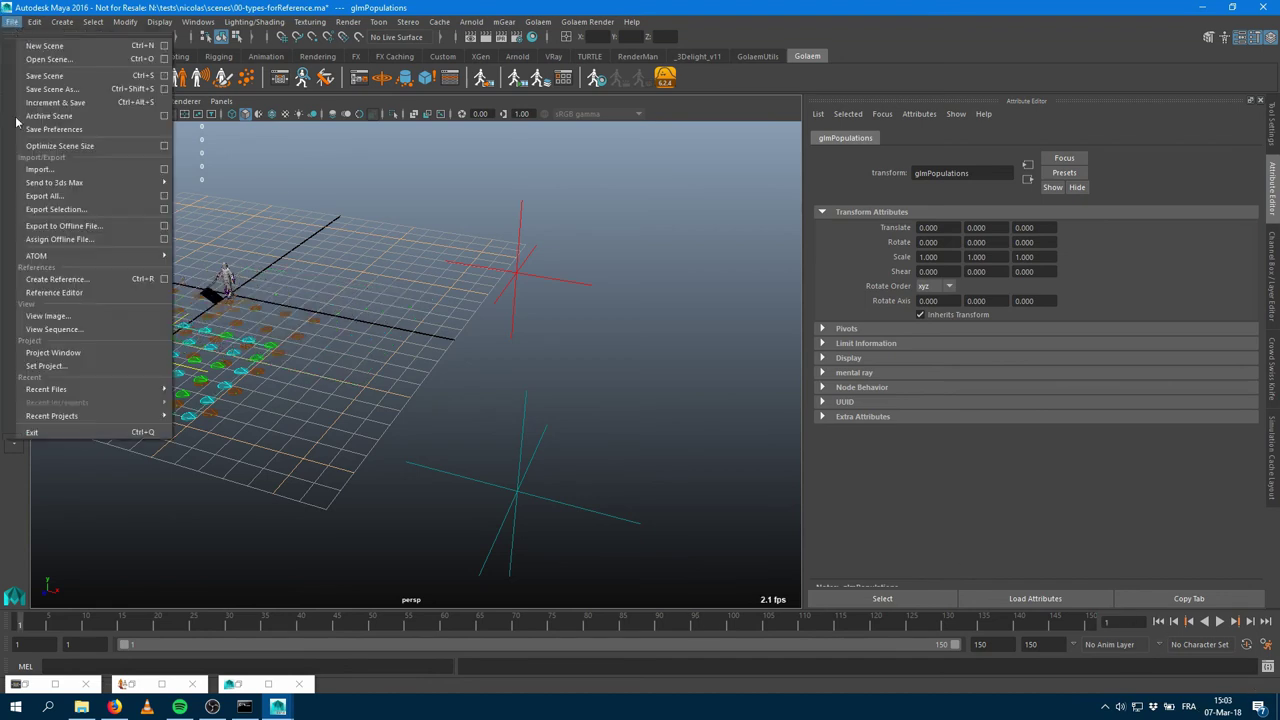
mouse_move(102, 382)
left_click(354, 424)
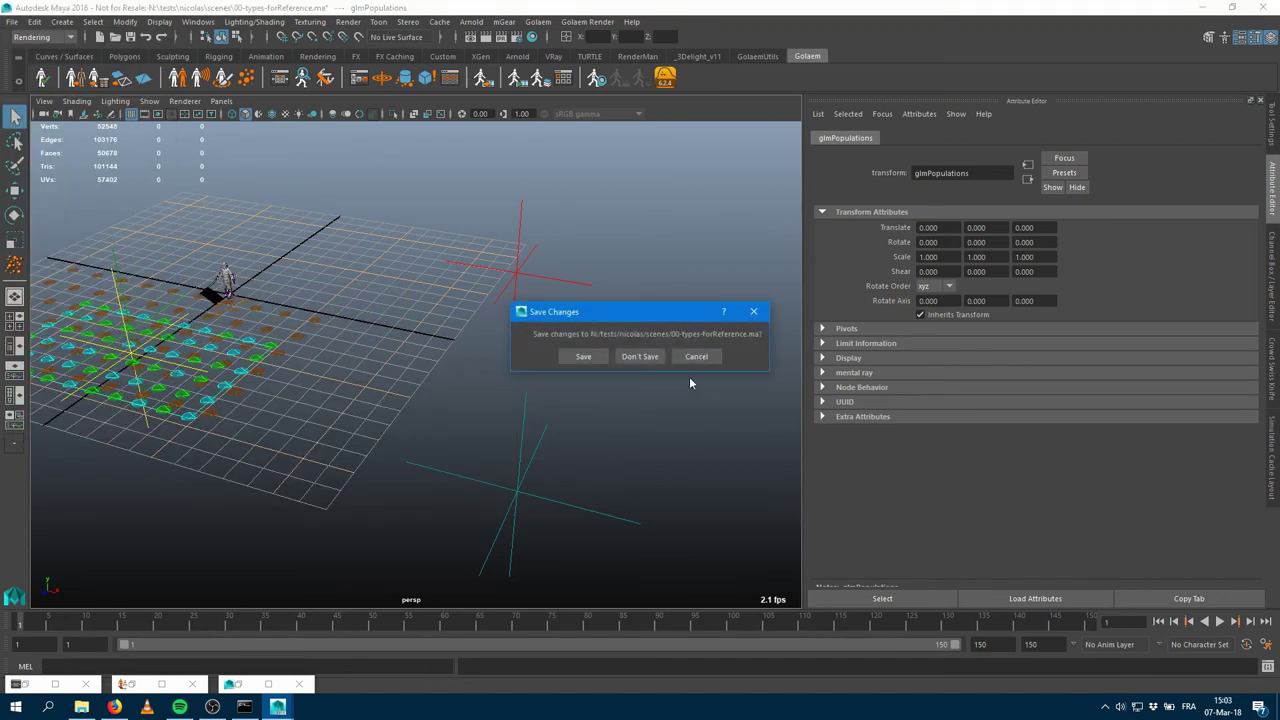
left_click(643, 358)
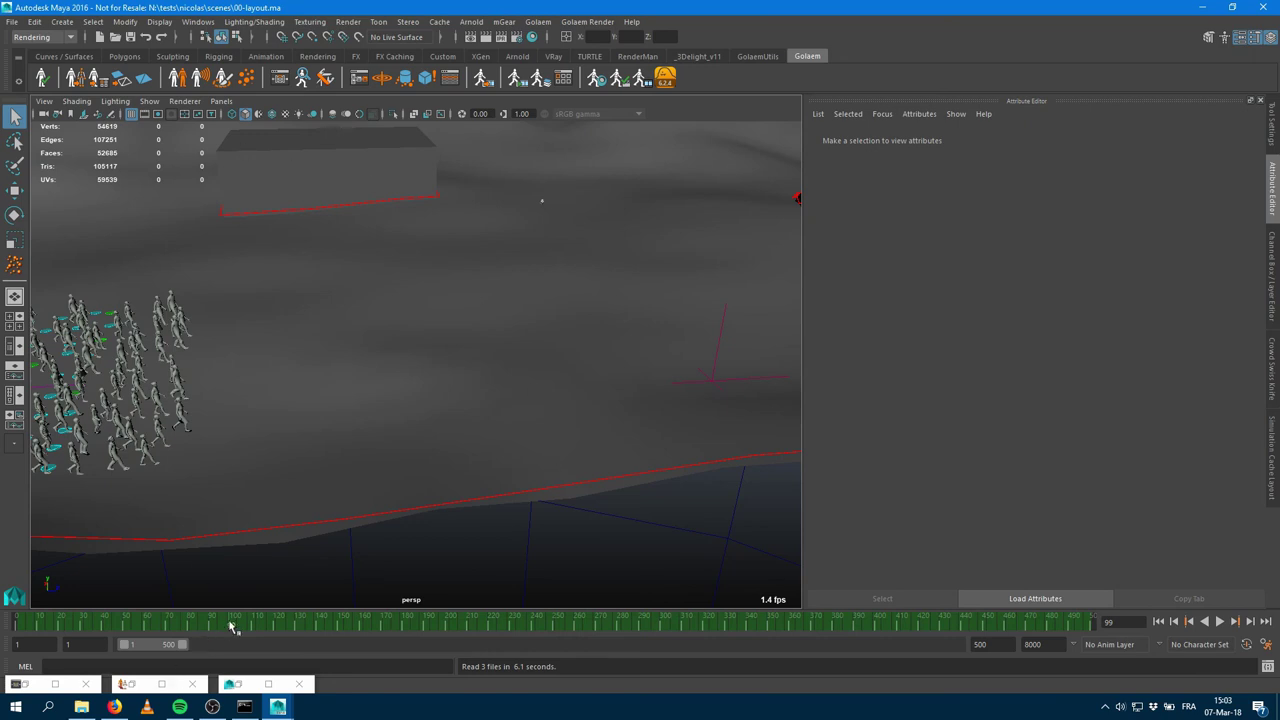
Switch the layout scene's crowd from cached playback to live simulation and play it from the first frame.
left_click_drag(206, 620, 112, 622)
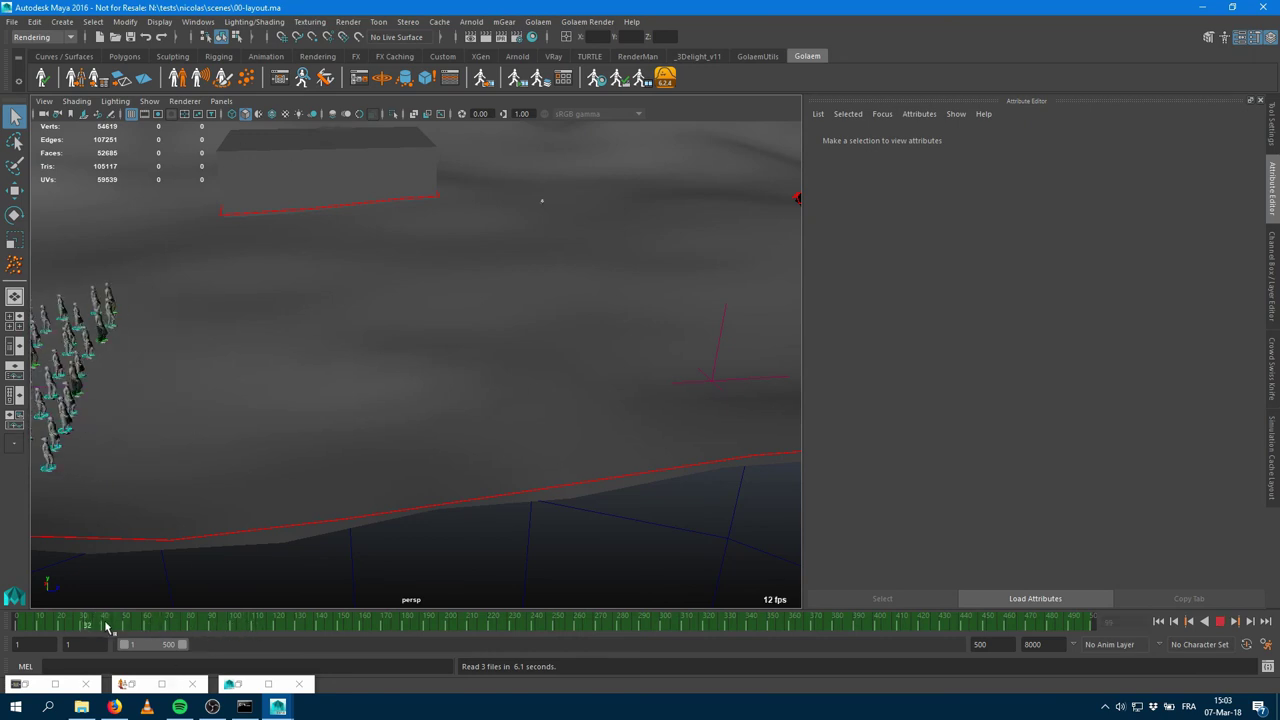
left_click(645, 85)
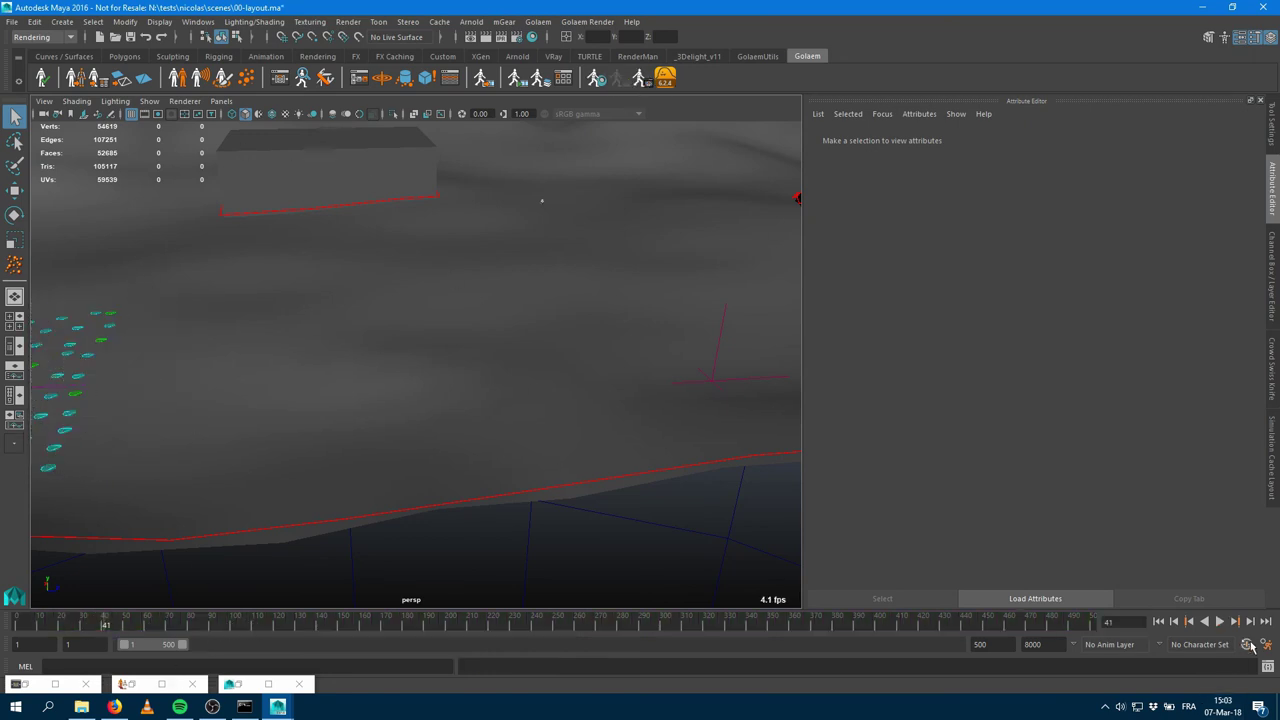
left_click(1158, 621)
left_click(1219, 621)
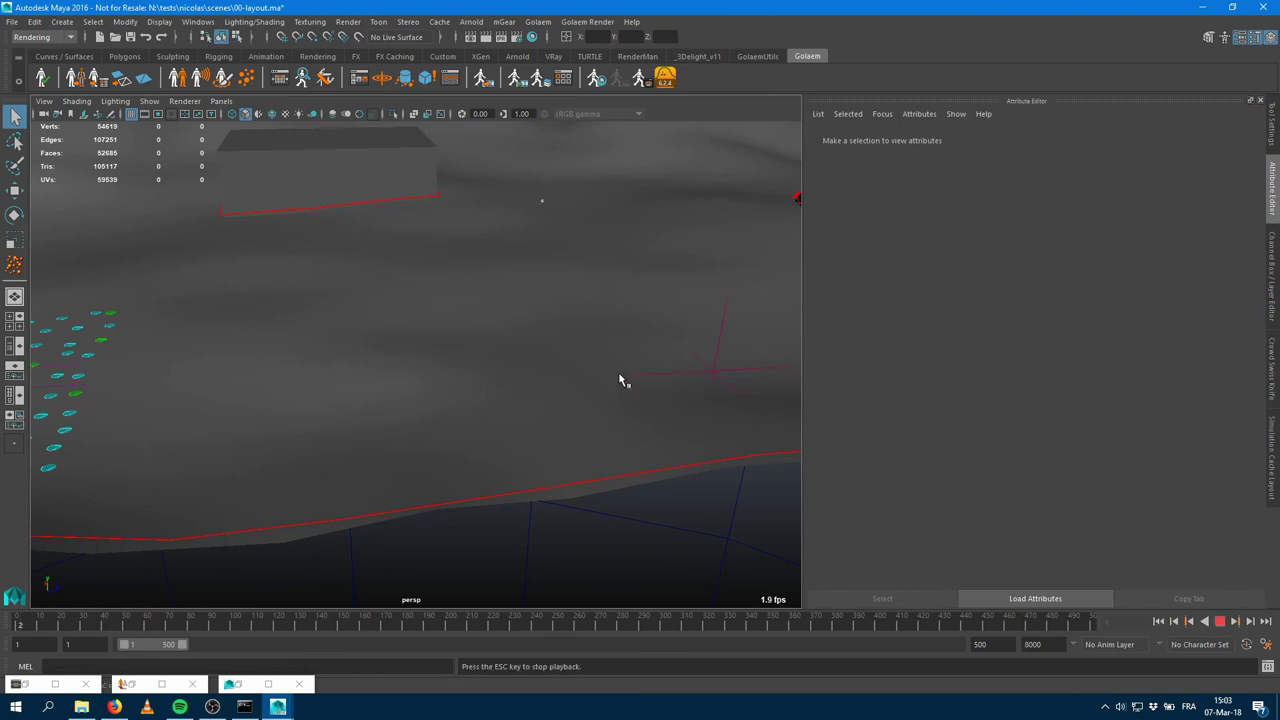
left_click_drag(405, 334, 377, 346, "alt")
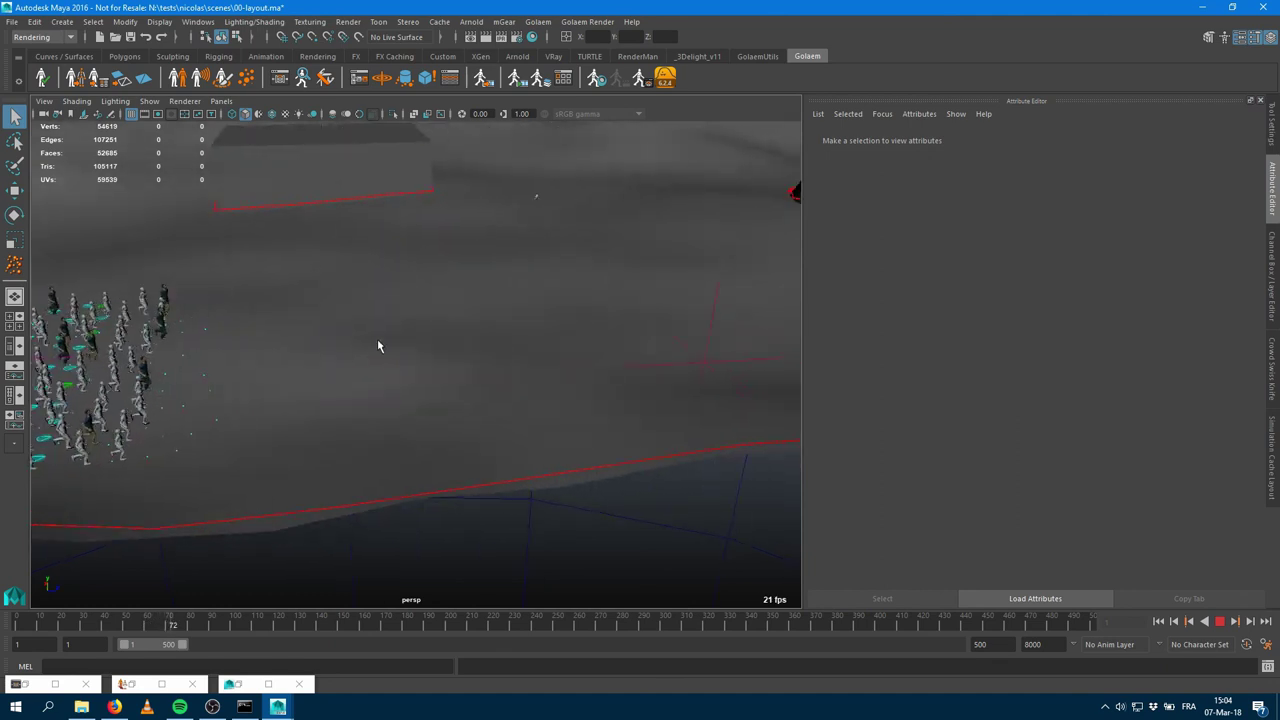
left_click(1221, 621)
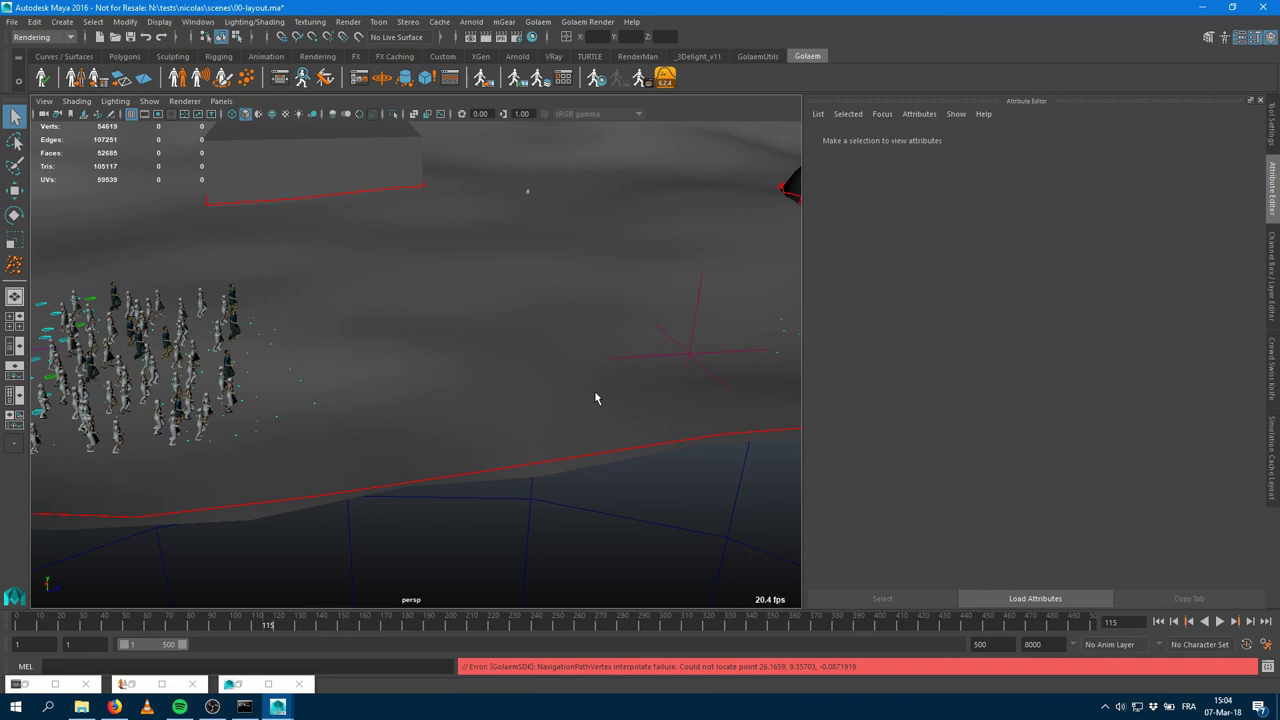
Examine the entity types mapped in the layout scene's crowdManager.
key("alt+Tab")
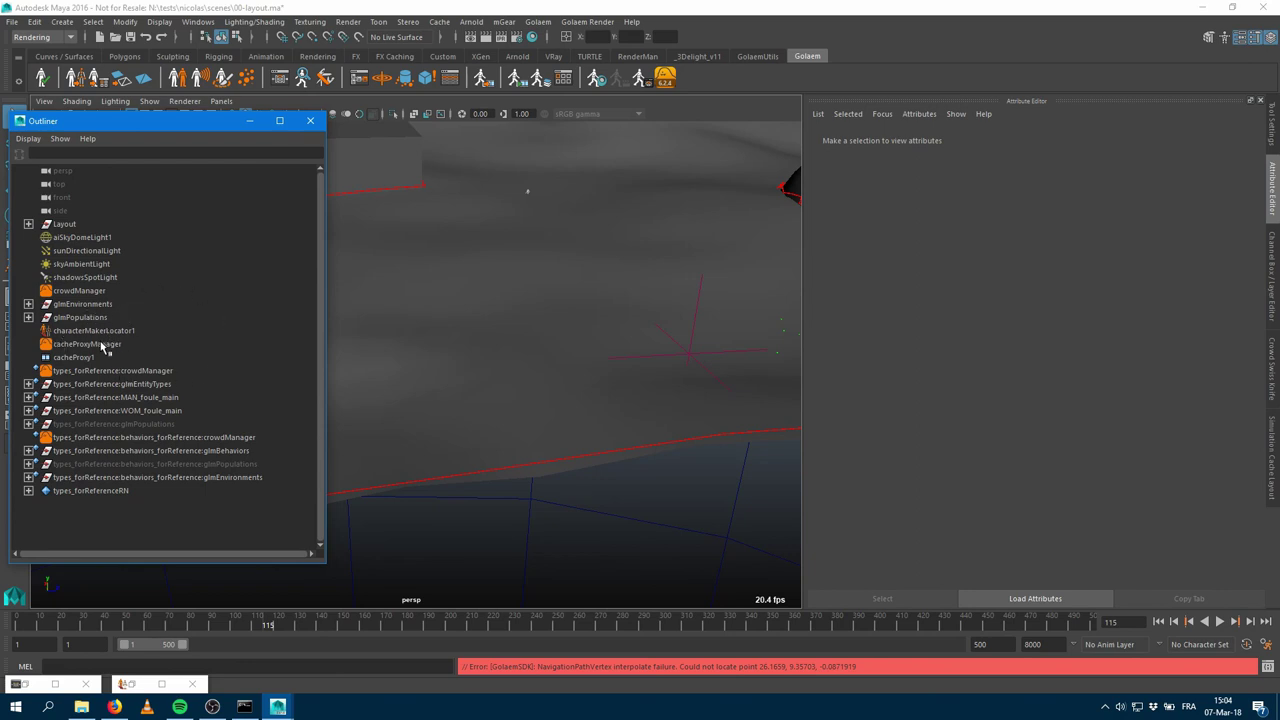
left_click(90, 290)
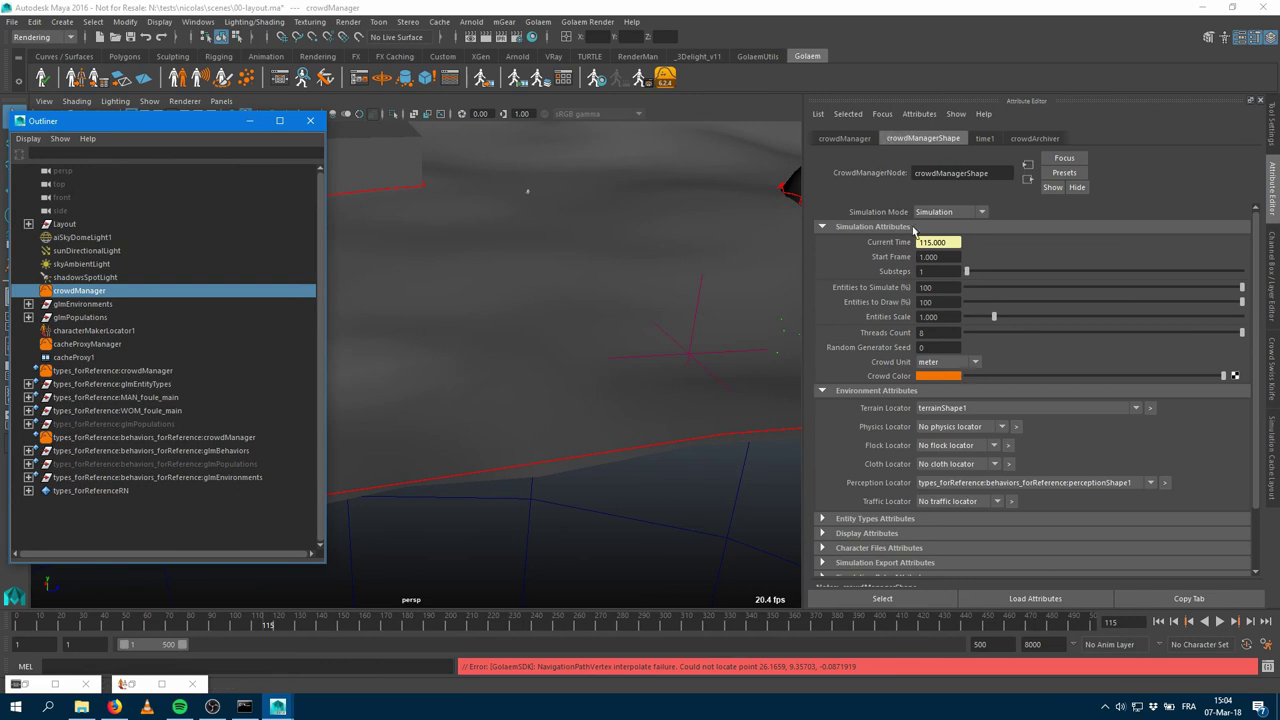
scroll(914, 232, "down", 2)
left_click(874, 446)
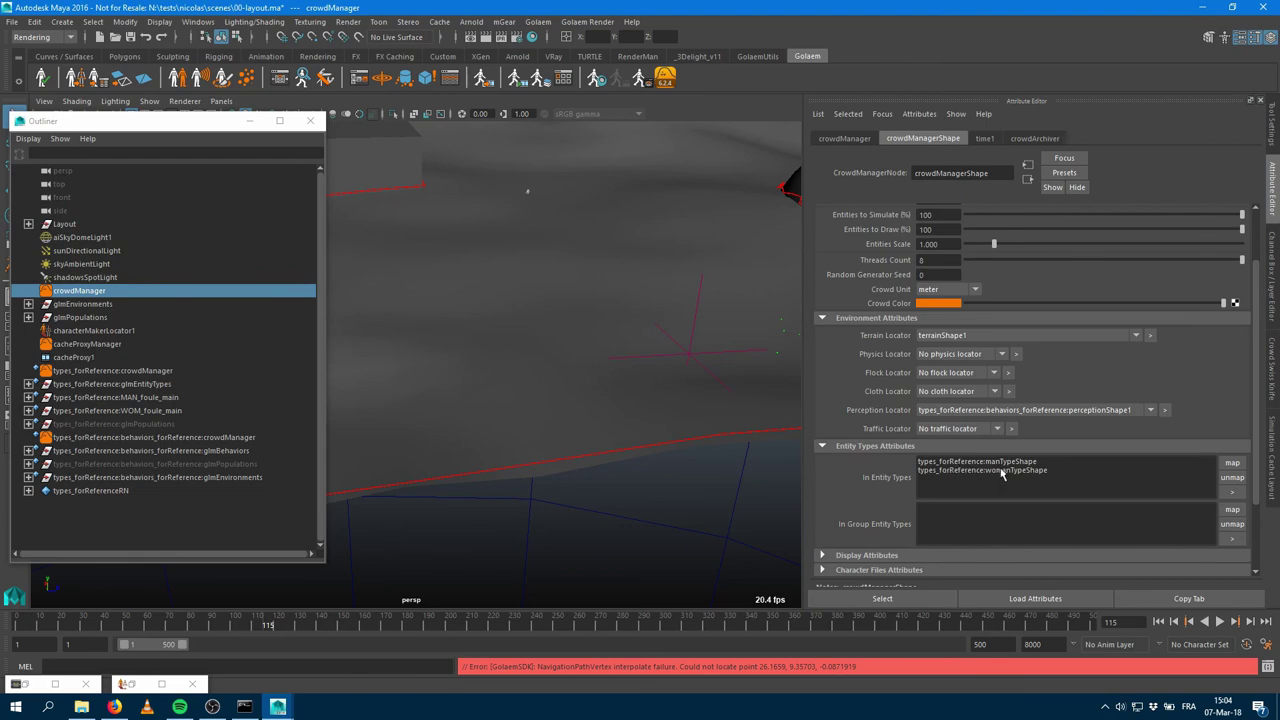
left_click(249, 120)
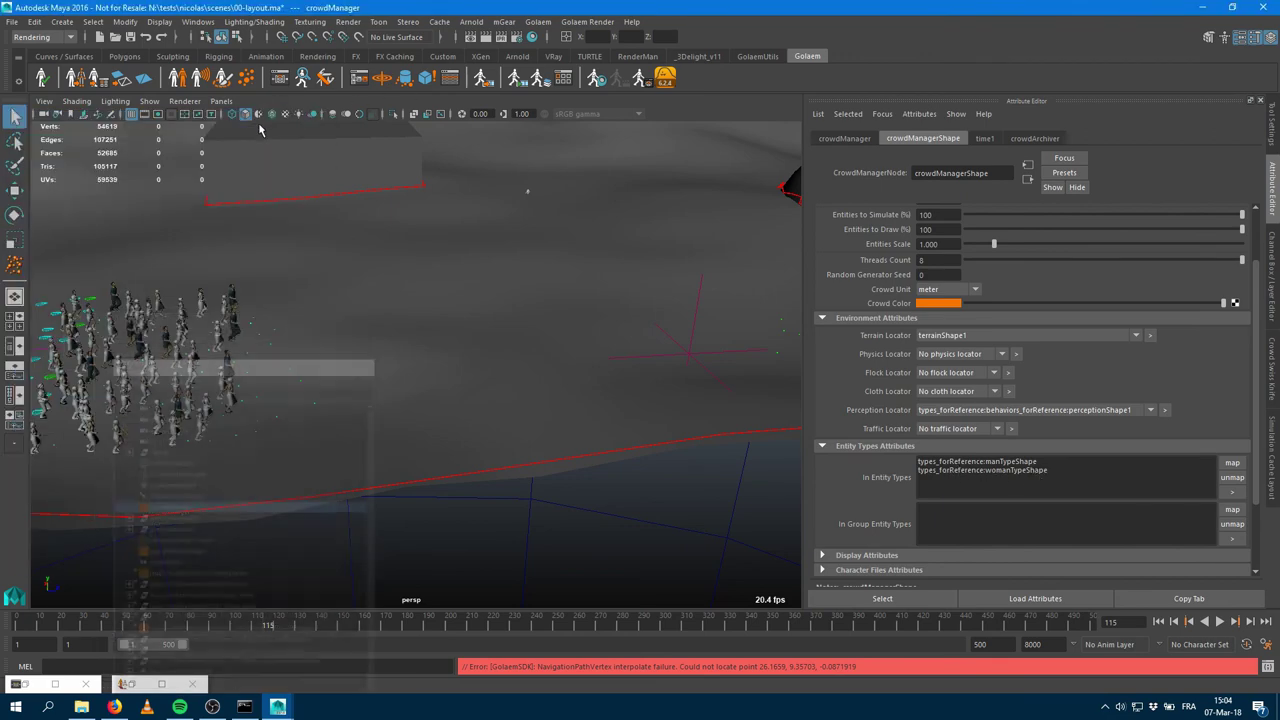
Open 00-types-forReference.ma without saving the layout scene.
left_click(12, 21)
left_click(91, 62)
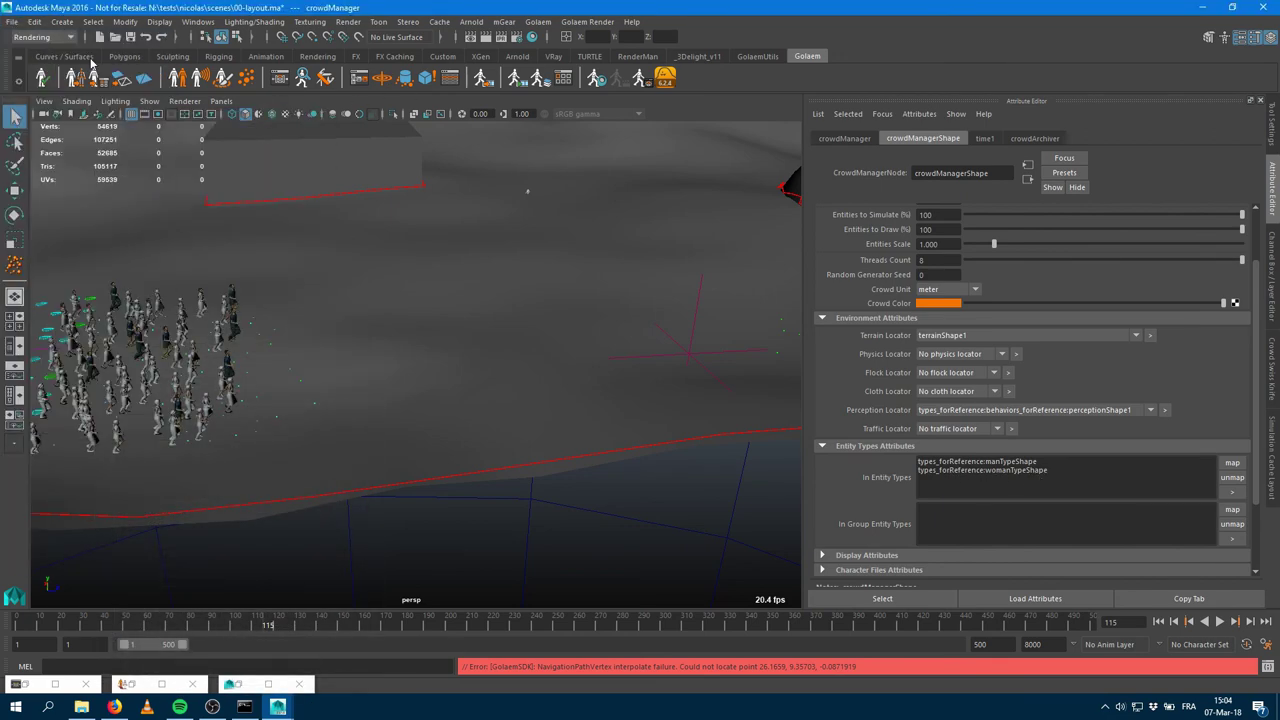
double_click(381, 202)
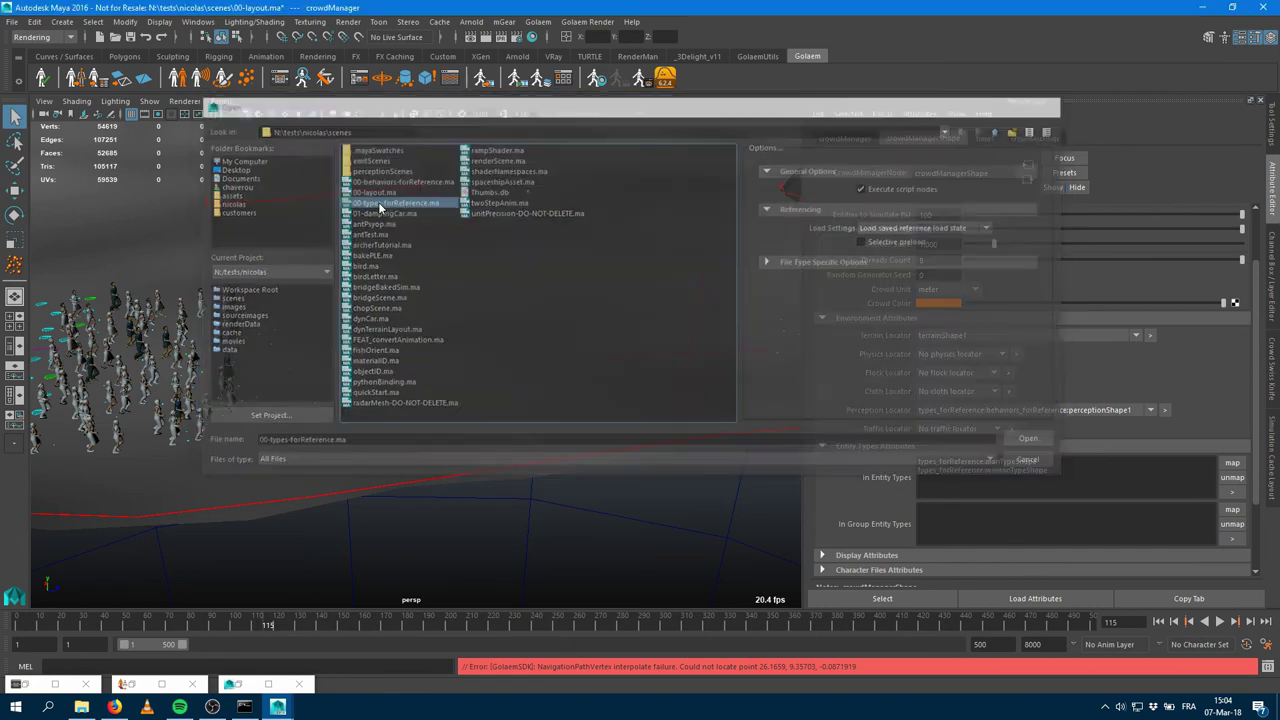
left_click(658, 356)
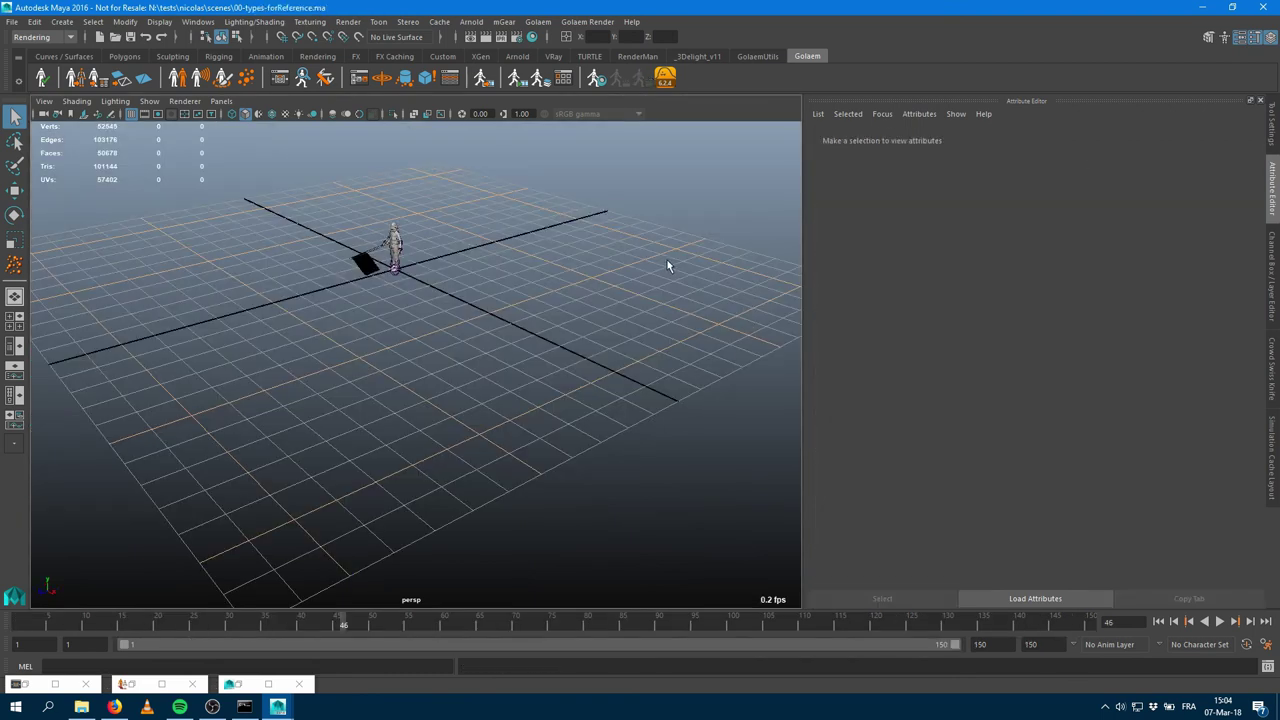
Rename the manType entity type under glmEntityTypes as menType and save the entity types scene.
key("shift+o")
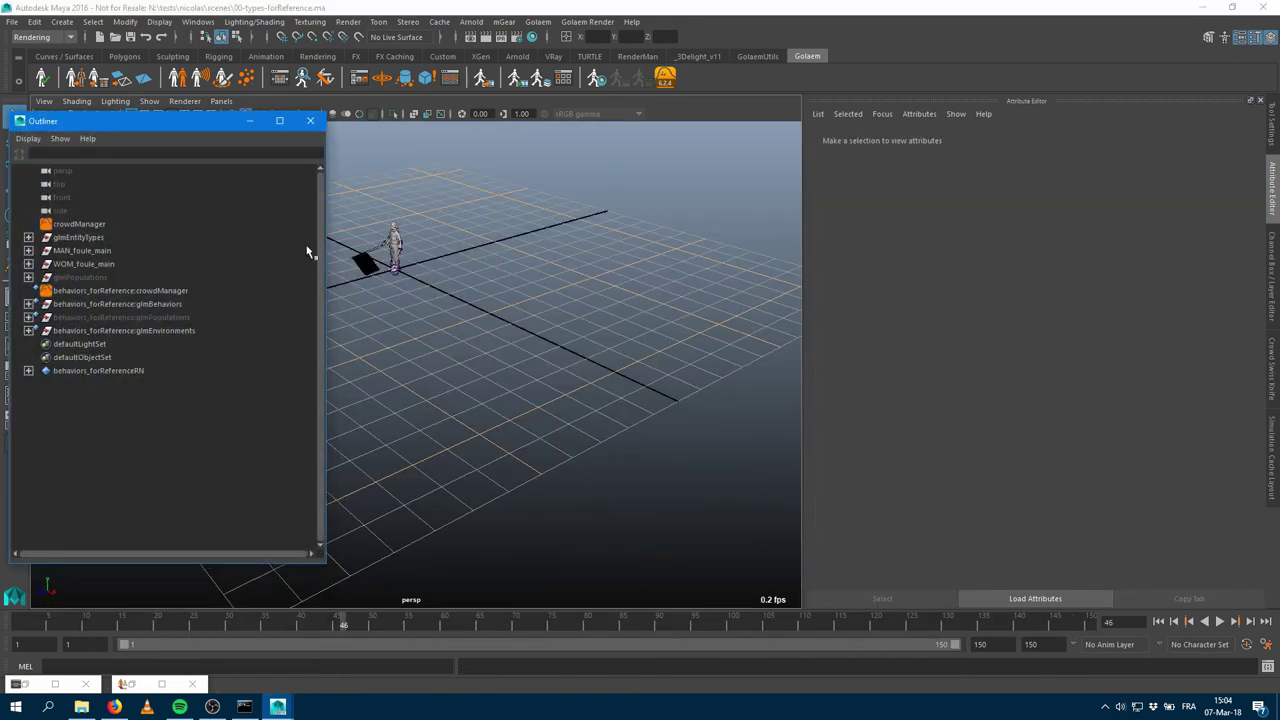
left_click(29, 237)
left_click(98, 251)
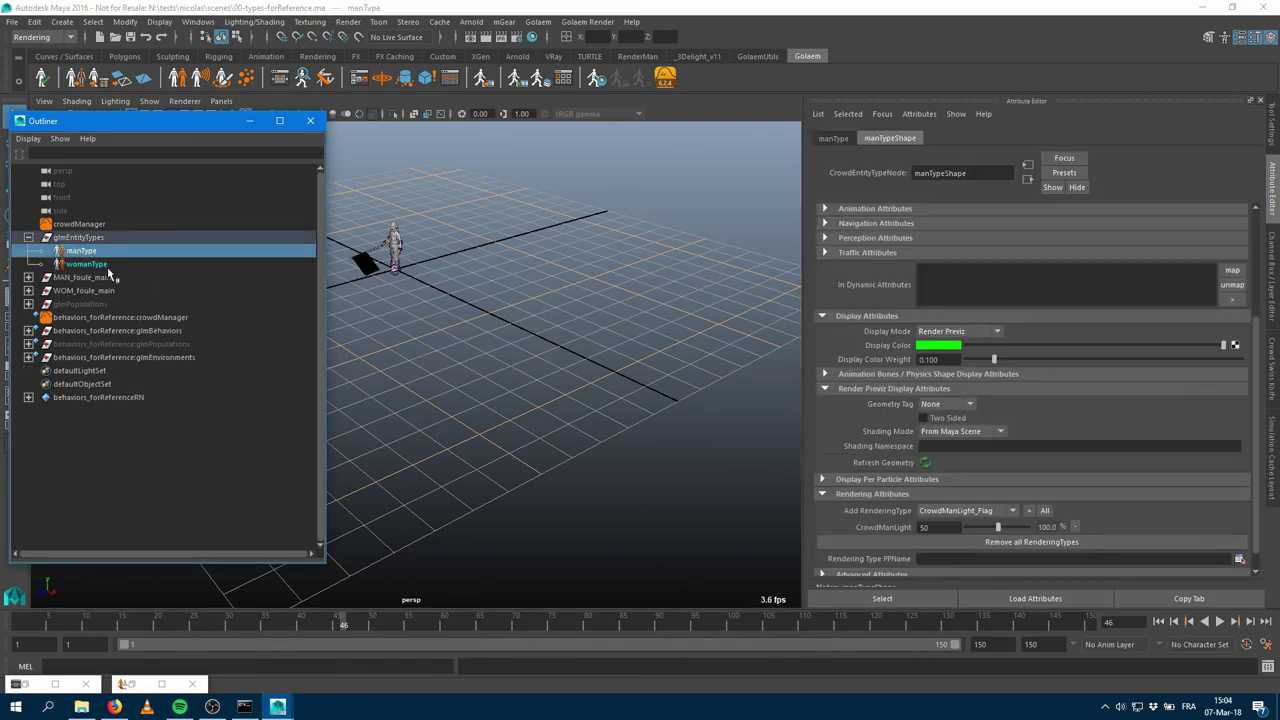
left_click(834, 139)
left_click(931, 173)
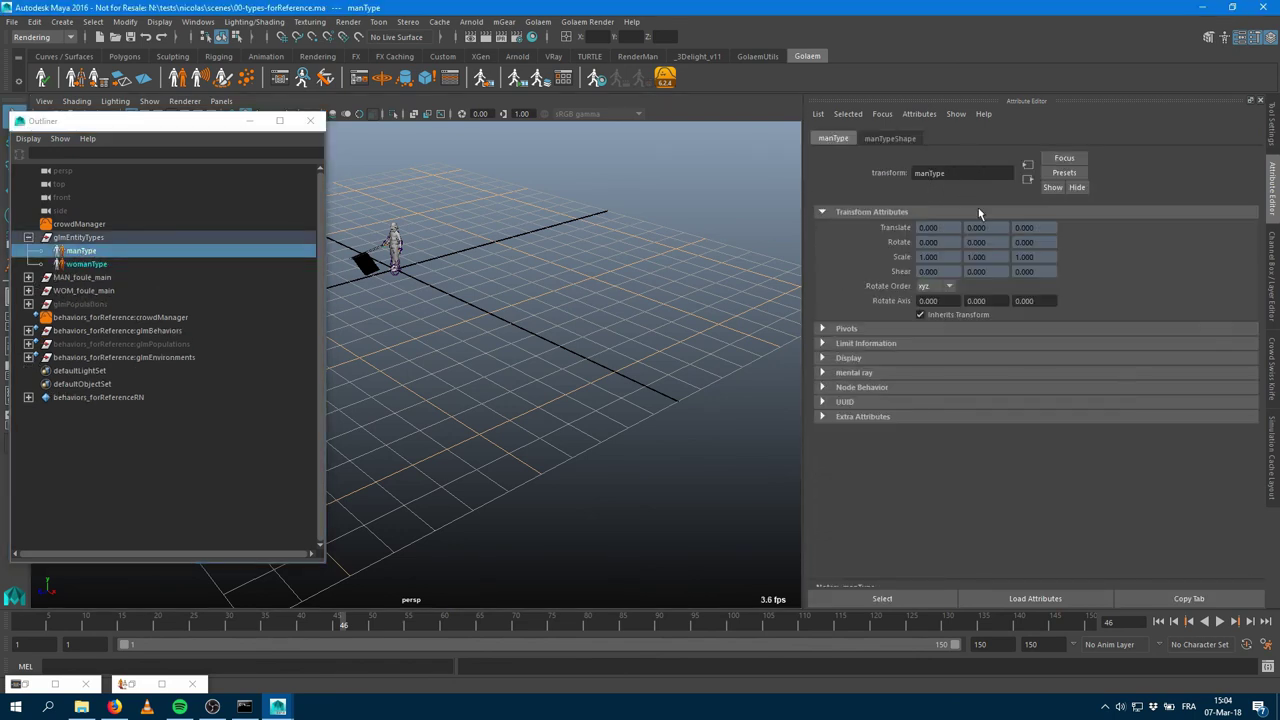
key("ctrl+a")
type("menType")
key("Return")
left_click(130, 37)
Open the recent scene 00-layout.ma without saving the entity types scene again.
left_click(12, 21)
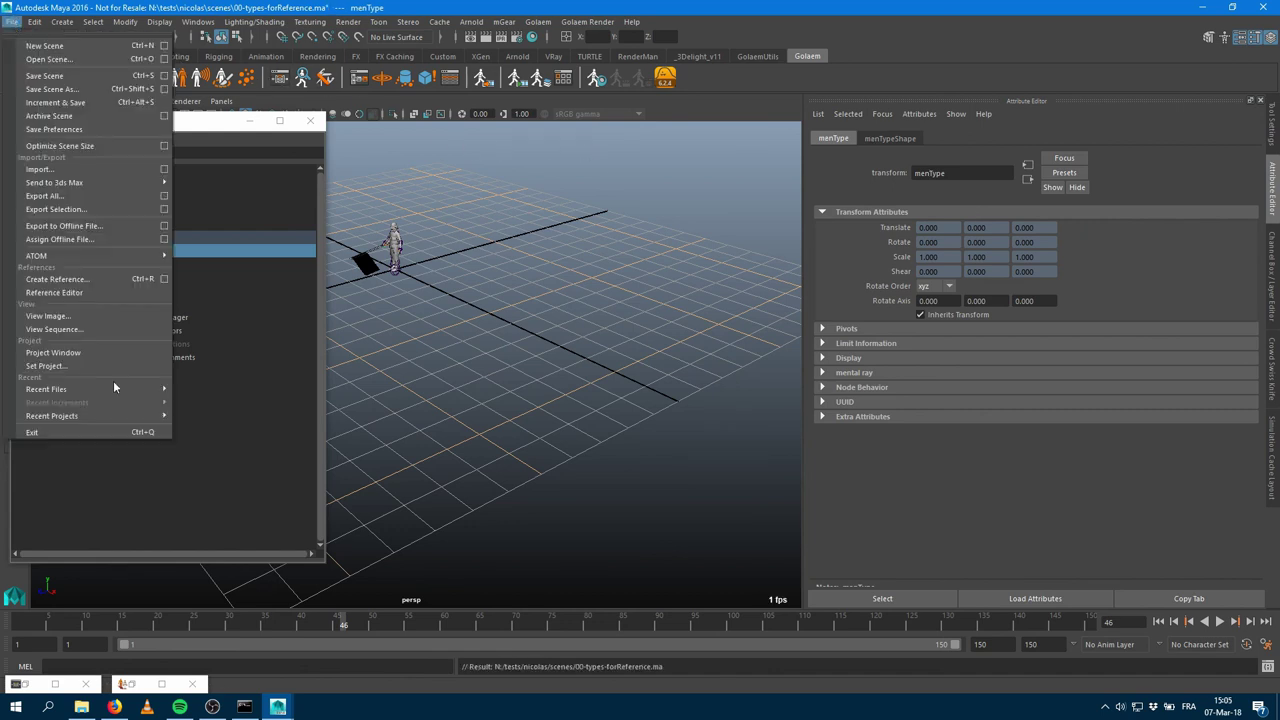
mouse_move(116, 389)
left_click(455, 404)
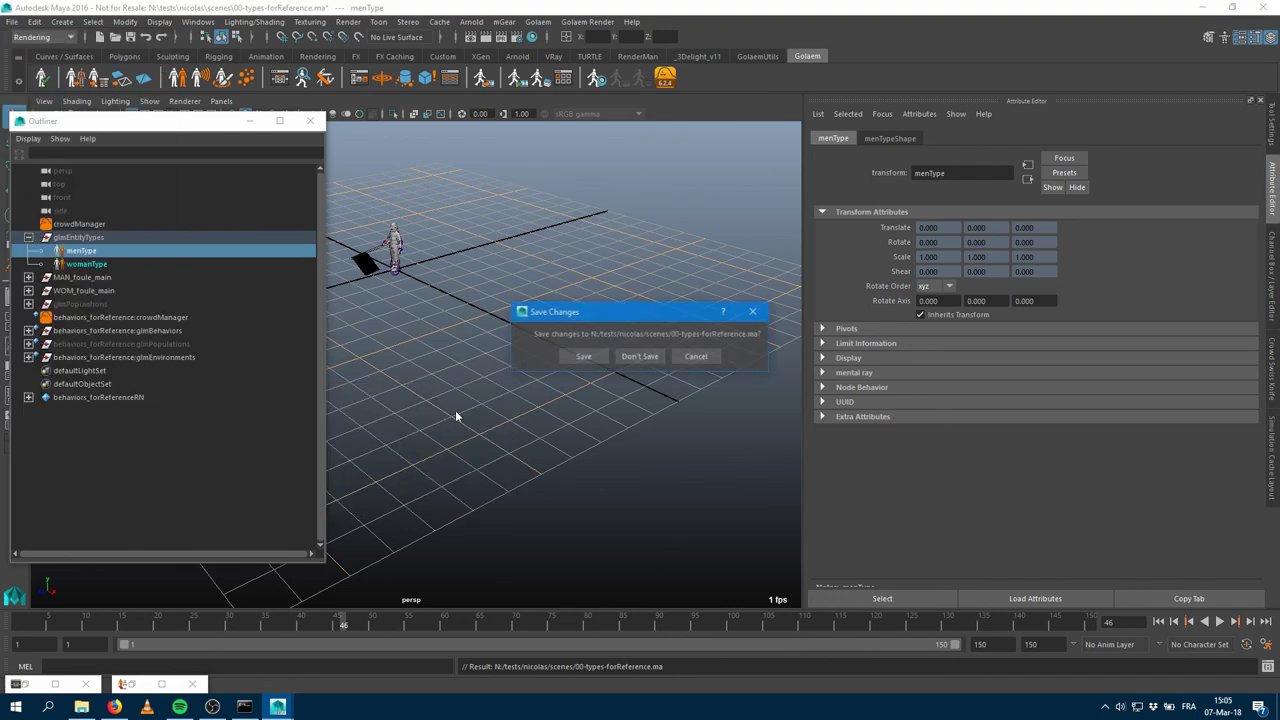
left_click(640, 357)
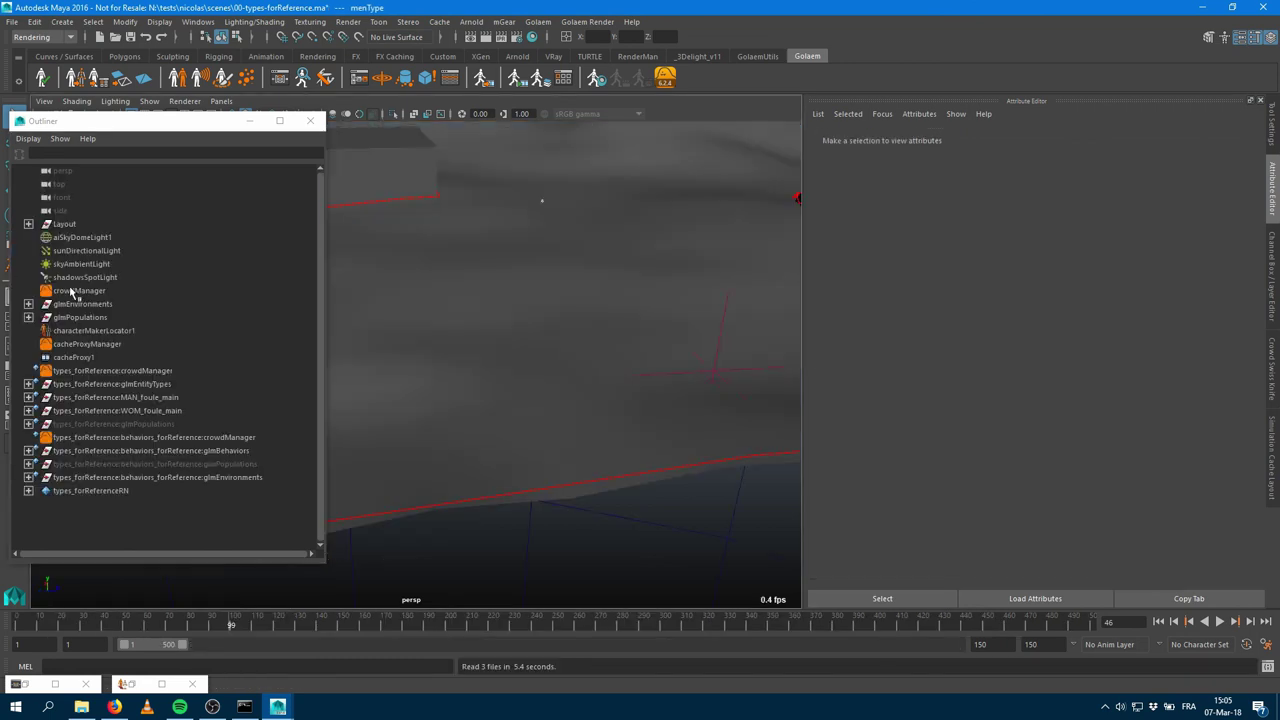
Examine crowdManager's entity type connections after the rename and expand the referenced glmBehaviors and glmMotionClips groups.
left_click(190, 292)
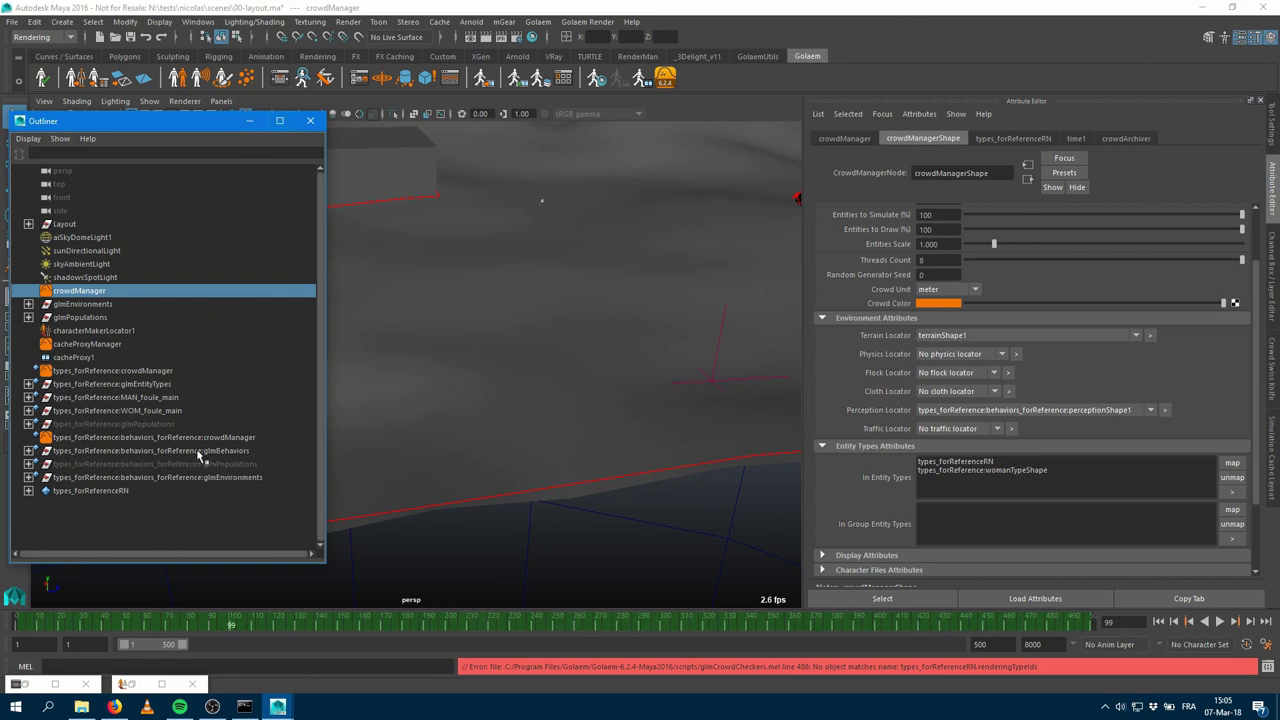
left_click(29, 450)
scroll(75, 450, "down", 2)
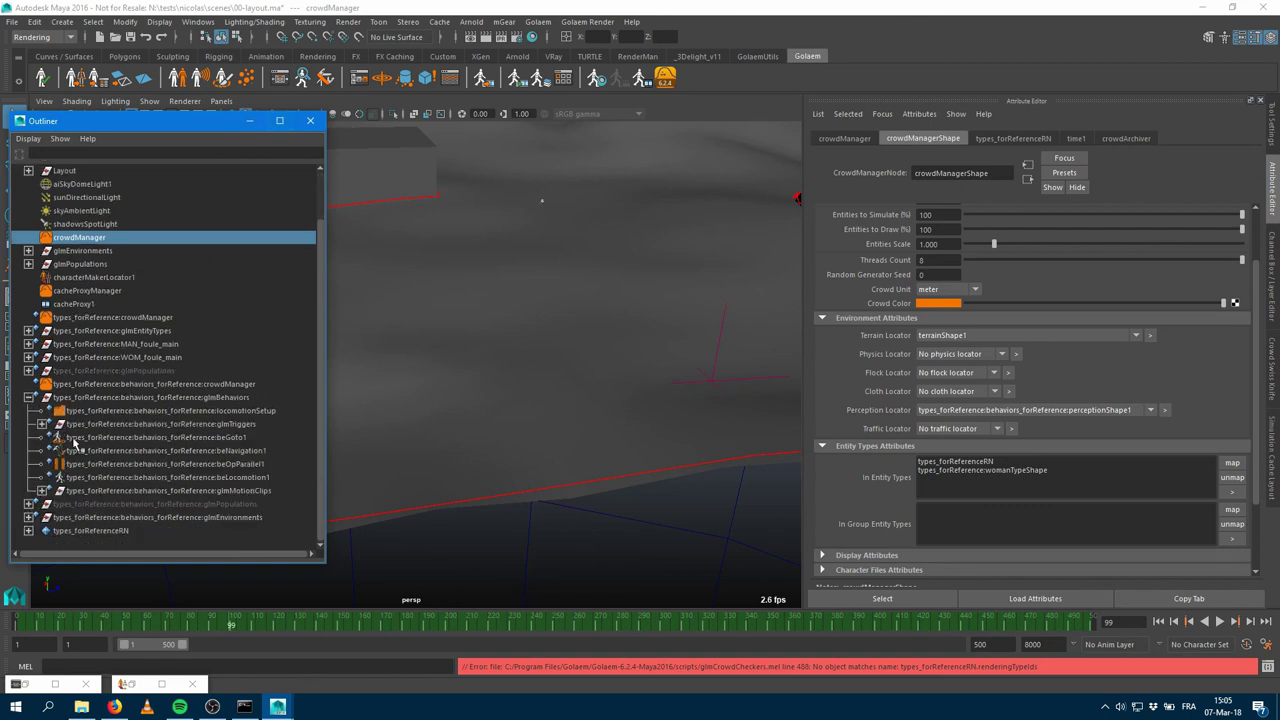
left_click(41, 490)
scroll(60, 488, "down", 5)
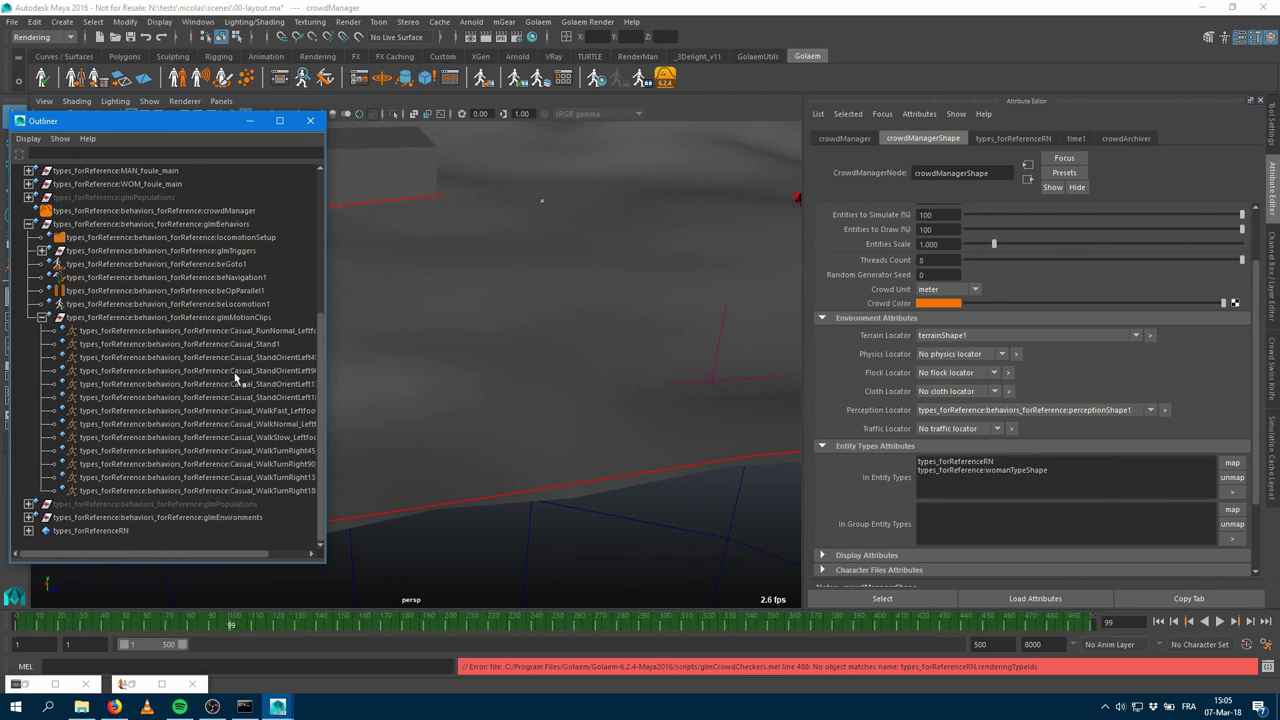
scroll(142, 392, "up", 5)
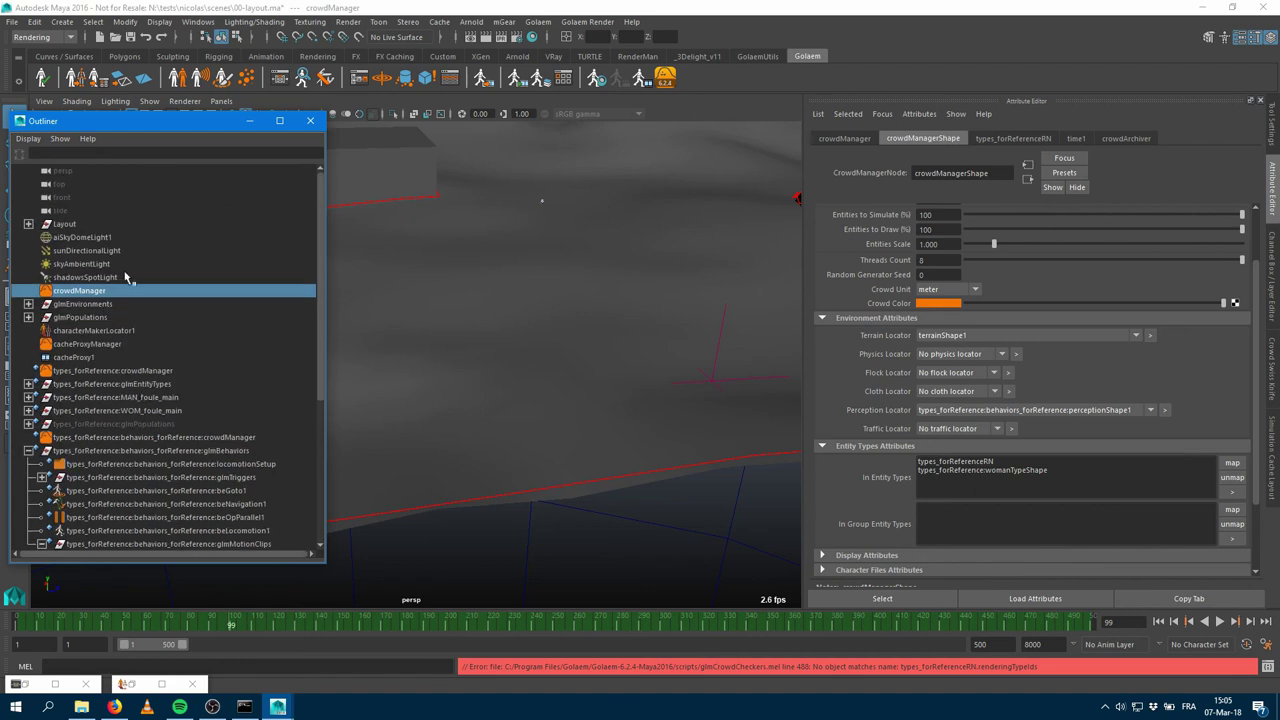